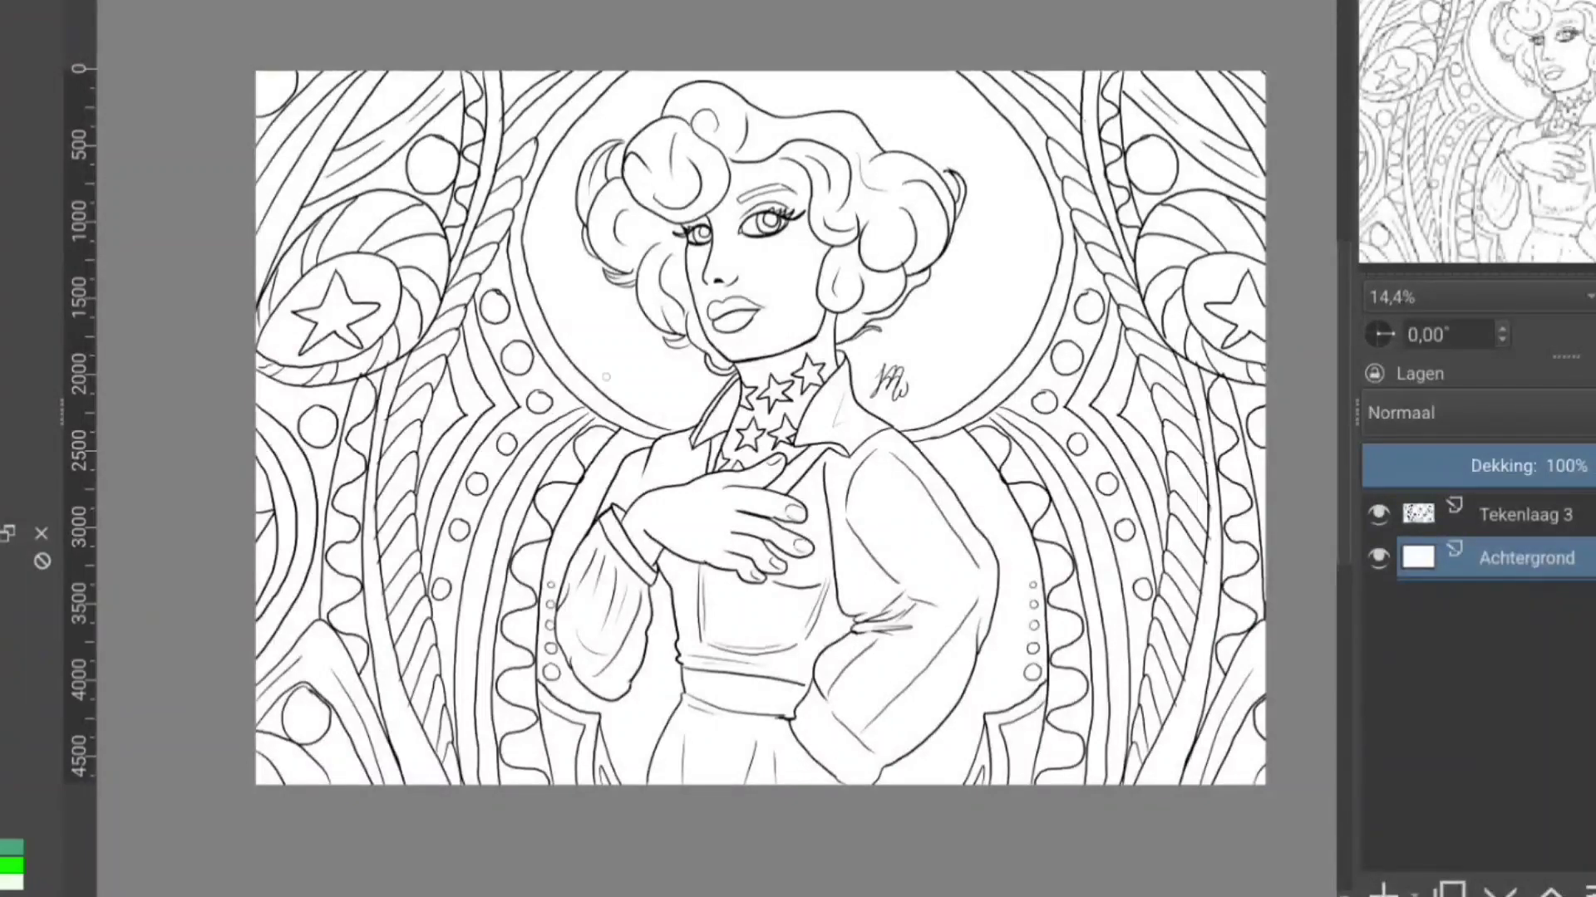
Step: Fill the background green, add a layer, and brush peach skin over face, neck, chest and hands
key("Insert")
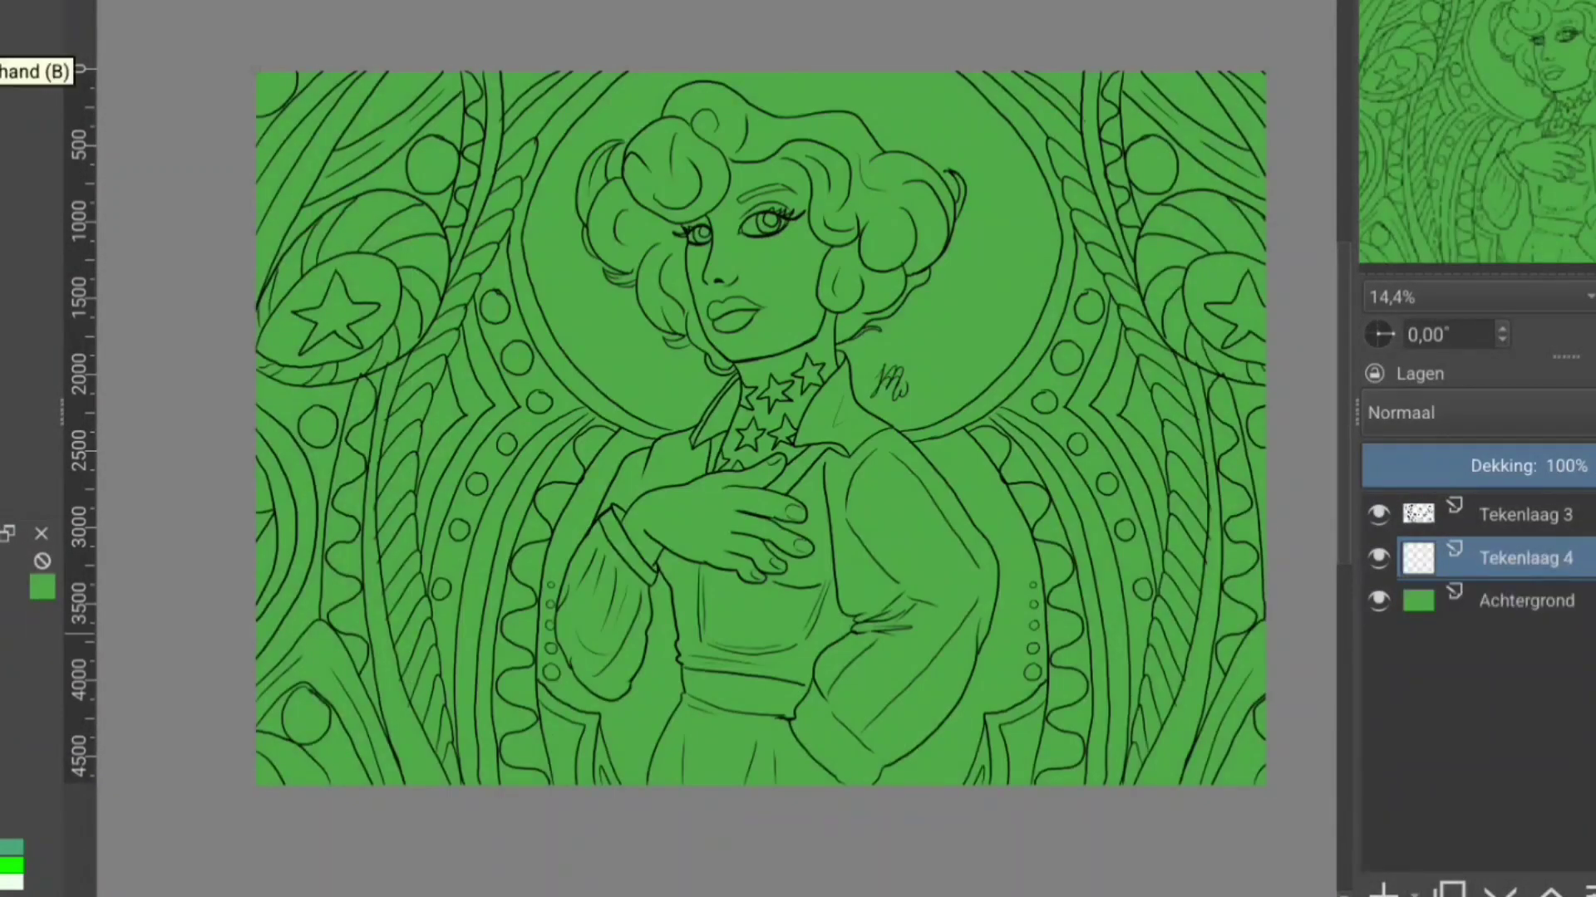
mouse_move(723, 183)
left_mouse_down()
mouse_move(694, 249)
mouse_move(765, 274)
mouse_move(854, 181)
left_mouse_up()
scroll(853, 181, "up", 5)
mouse_move(531, 390)
left_mouse_down()
mouse_move(534, 427)
mouse_move(694, 520)
mouse_move(732, 432)
mouse_move(548, 706)
mouse_move(582, 399)
mouse_move(752, 173)
mouse_move(545, 242)
mouse_move(563, 357)
left_mouse_up()
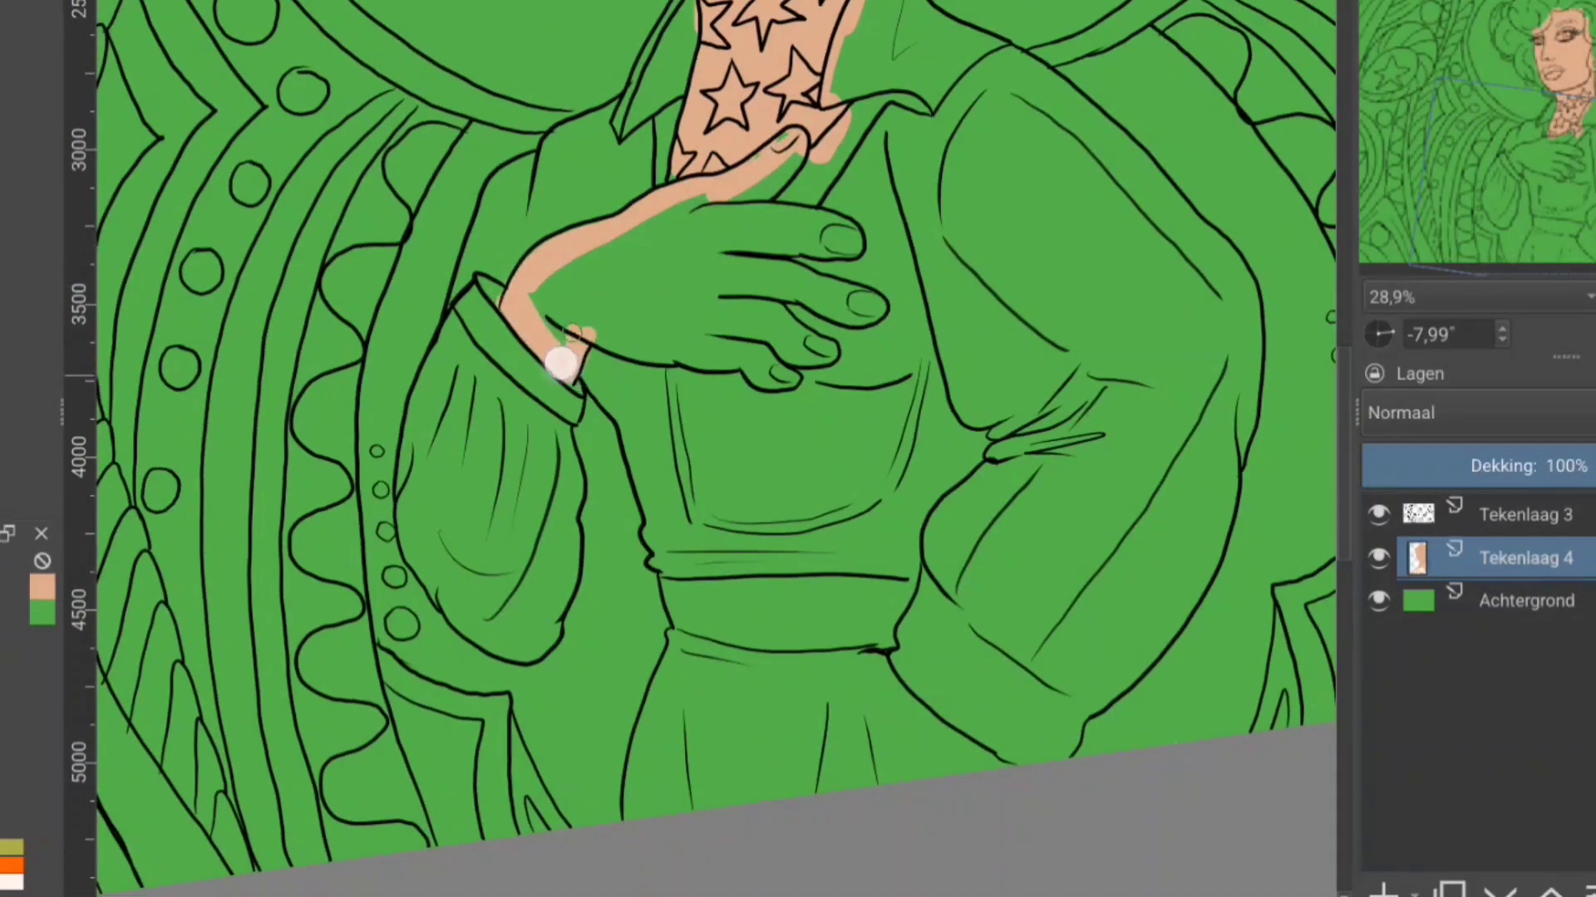
mouse_move(856, 236)
left_mouse_down()
mouse_move(740, 207)
mouse_move(860, 238)
mouse_move(801, 282)
mouse_move(731, 278)
left_mouse_up()
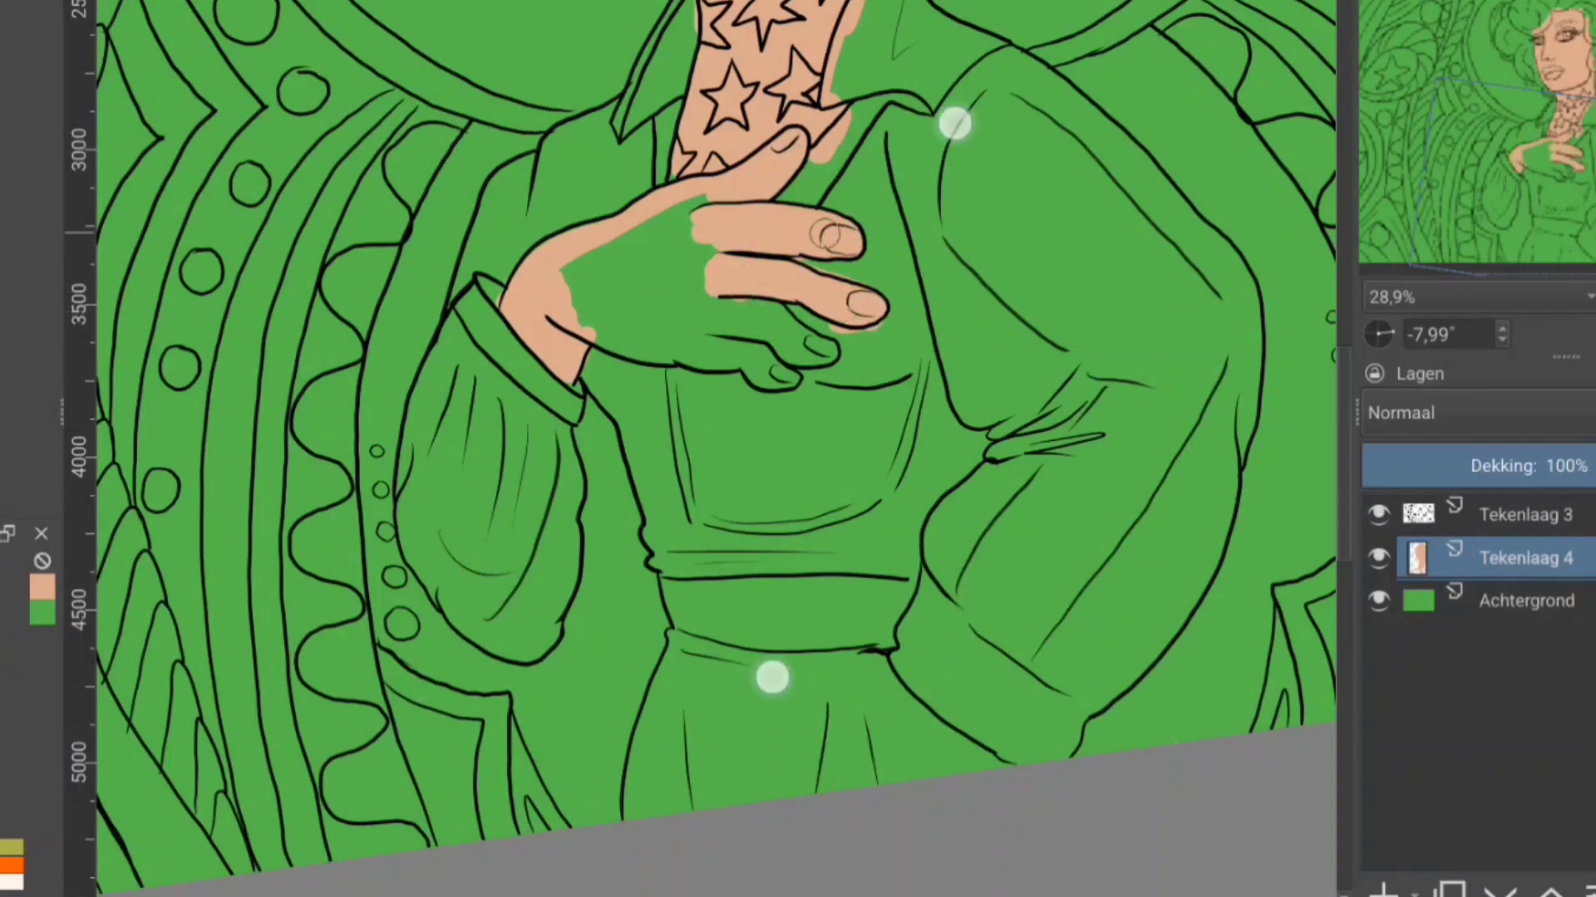
mouse_move(954, 121)
left_mouse_down()
mouse_move(574, 332)
mouse_move(627, 366)
mouse_move(527, 421)
mouse_move(432, 398)
left_mouse_up()
Step: Finish the hand's skin fill, then paint the top and left hair curls pale yellow
key("5")
left_click(1583, 171)
left_click_drag(1583, 171, 1583, 117)
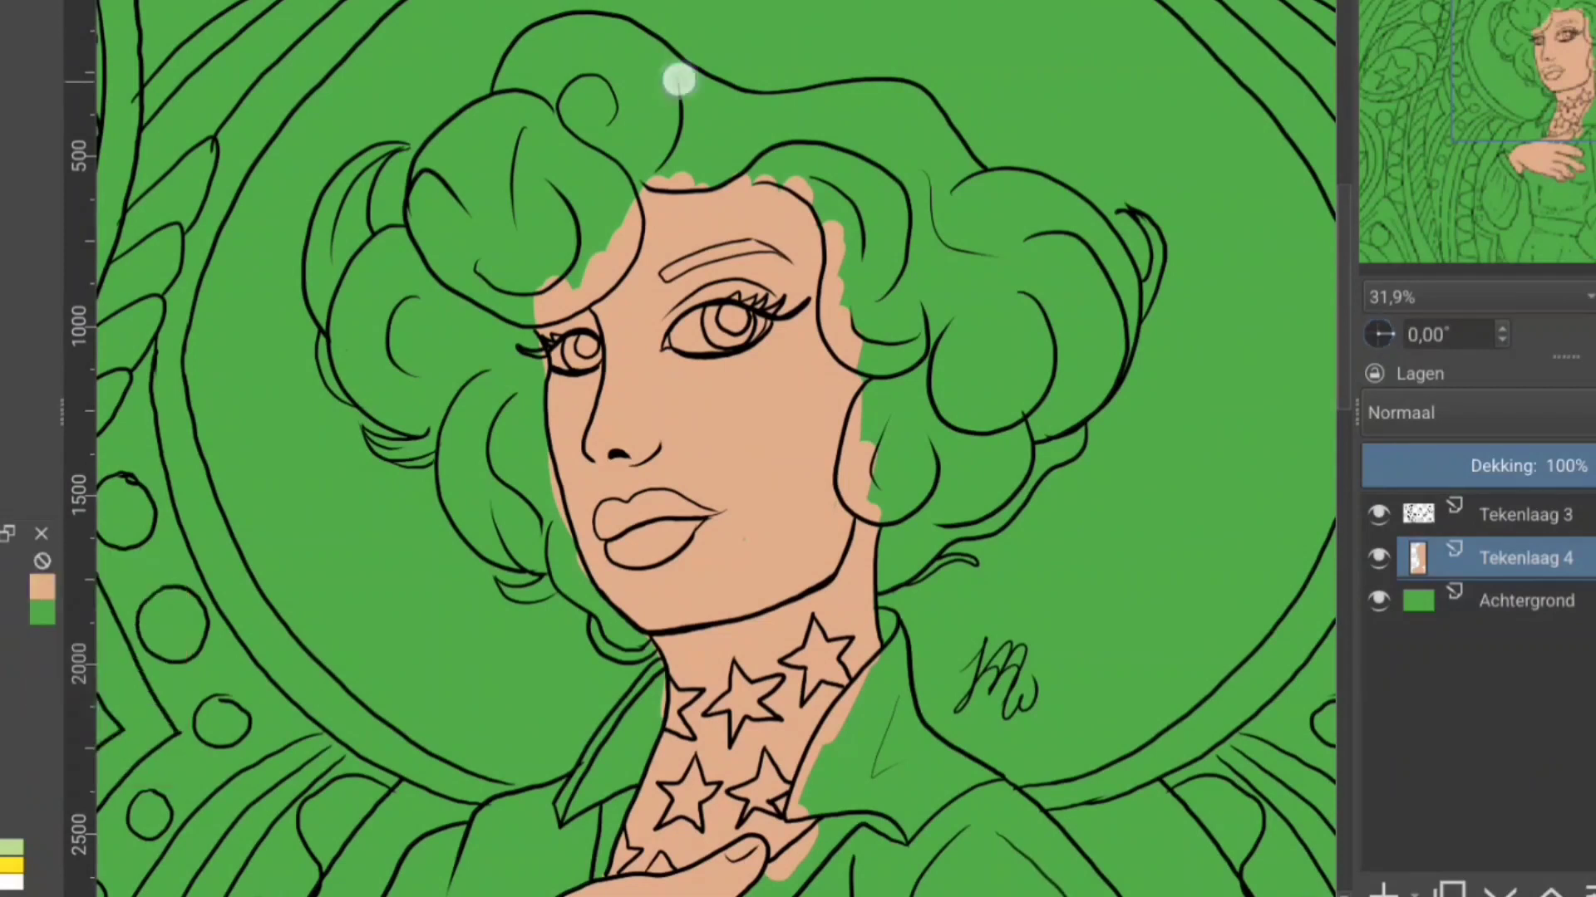
mouse_move(676, 72)
left_mouse_down()
mouse_move(551, 57)
mouse_move(432, 158)
mouse_move(370, 403)
left_mouse_up()
left_click_drag(395, 150, 342, 300)
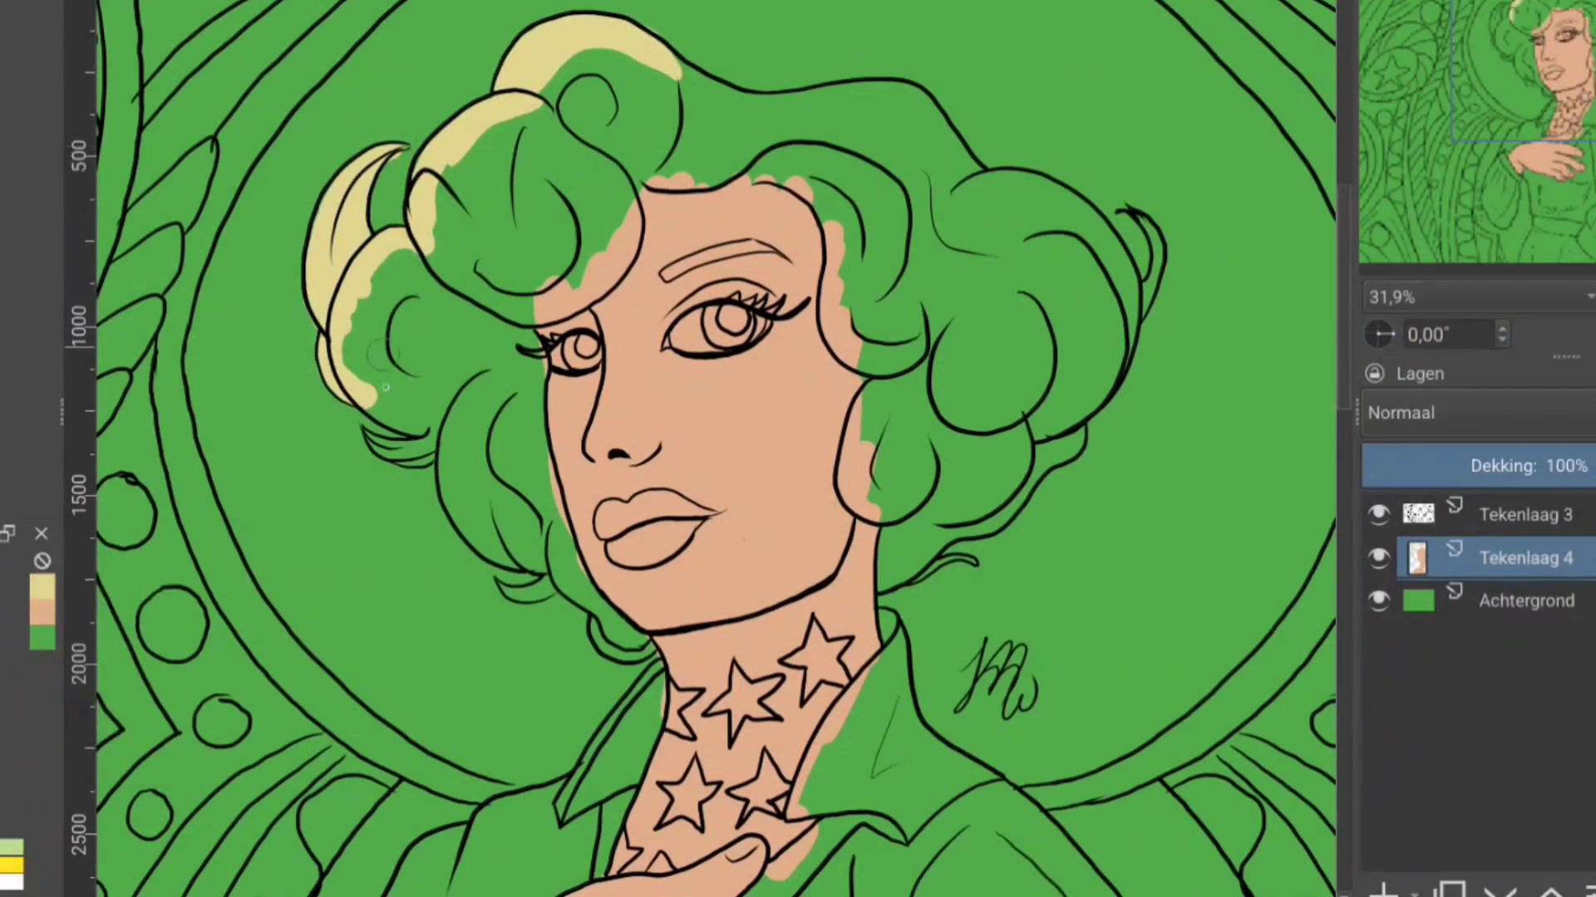
left_click_drag(449, 491, 507, 587)
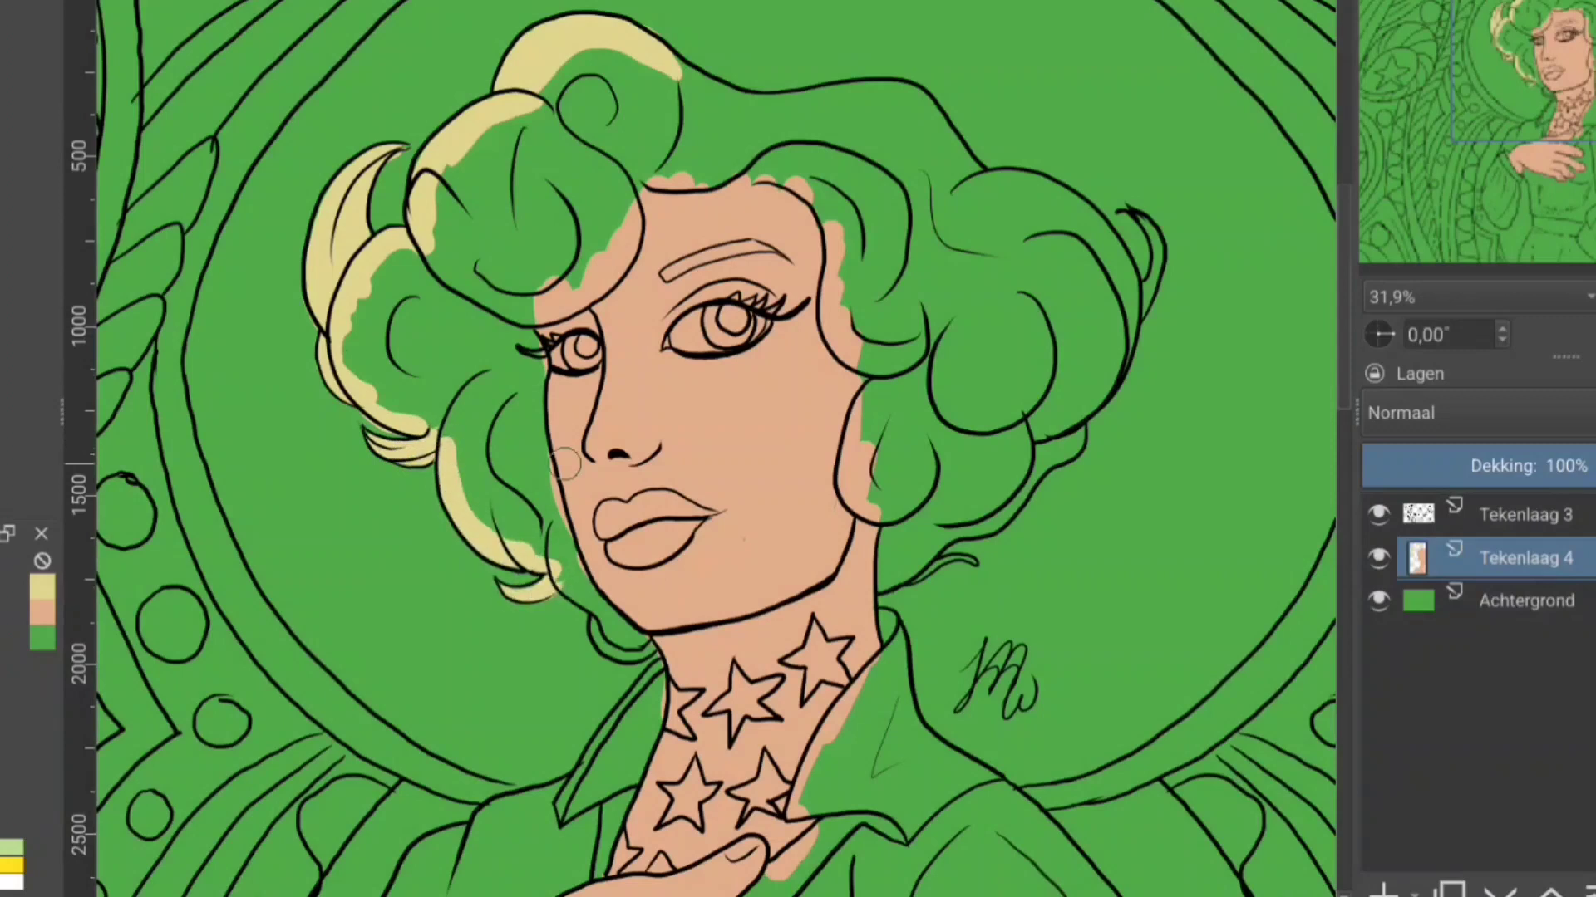
mouse_move(598, 607)
left_mouse_down()
mouse_move(534, 346)
mouse_move(635, 187)
left_mouse_up()
left_click_drag(696, 84, 935, 119)
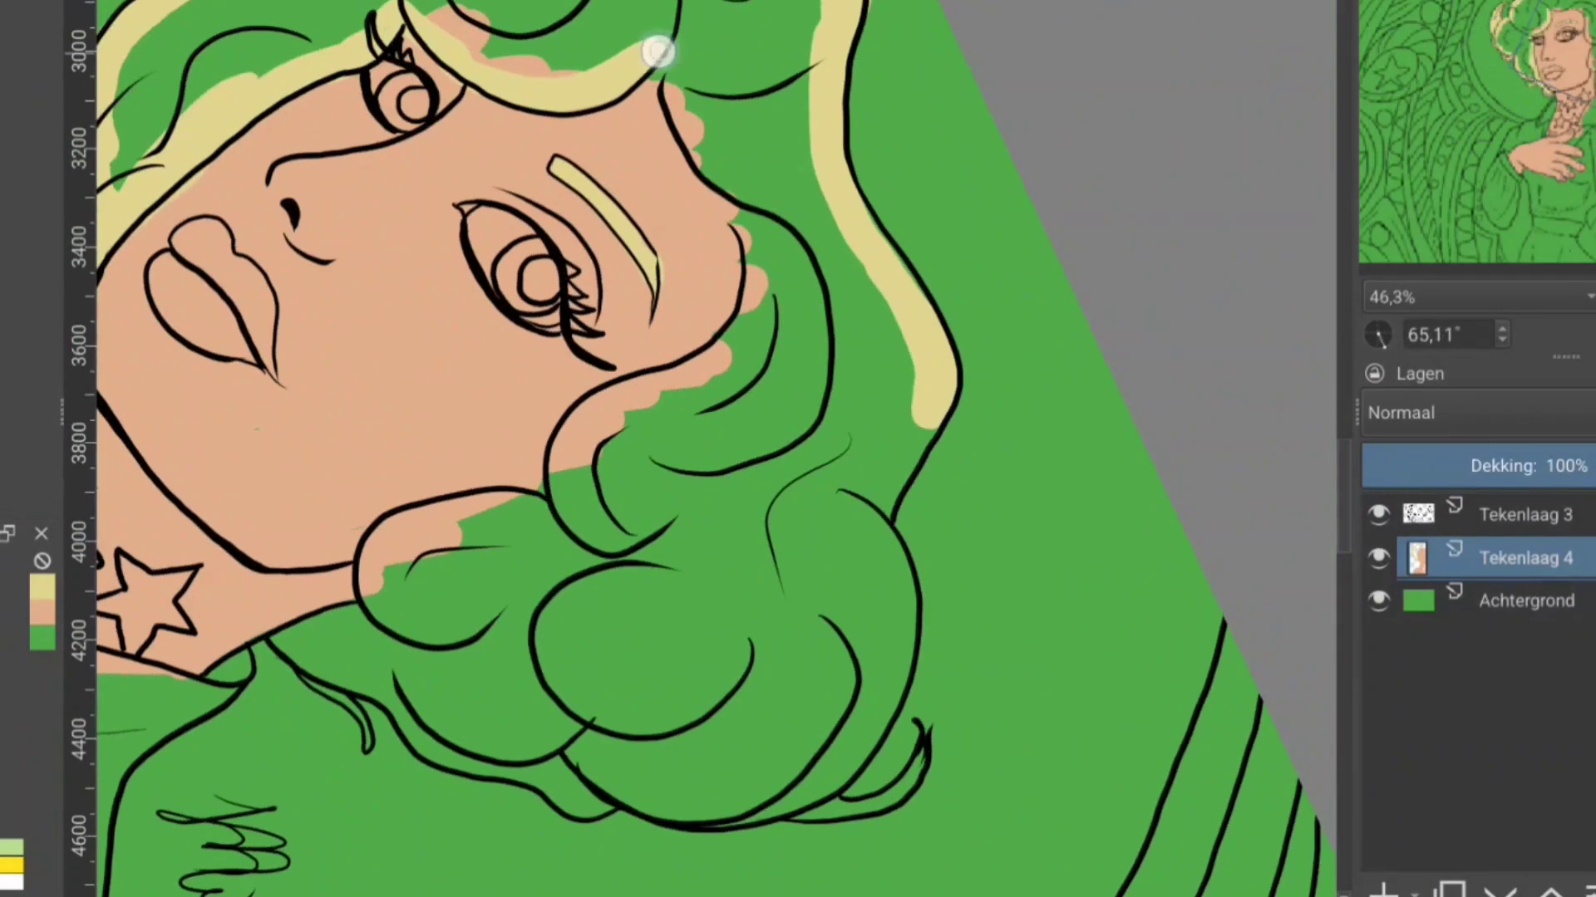
Step: Paint the right hair edge and curls pale yellow, undoing a stray background stroke
mouse_move(659, 46)
left_mouse_down()
mouse_move(748, 221)
mouse_move(565, 499)
left_mouse_up()
left_click_drag(908, 810, 1058, 570)
key("ctrl+z")
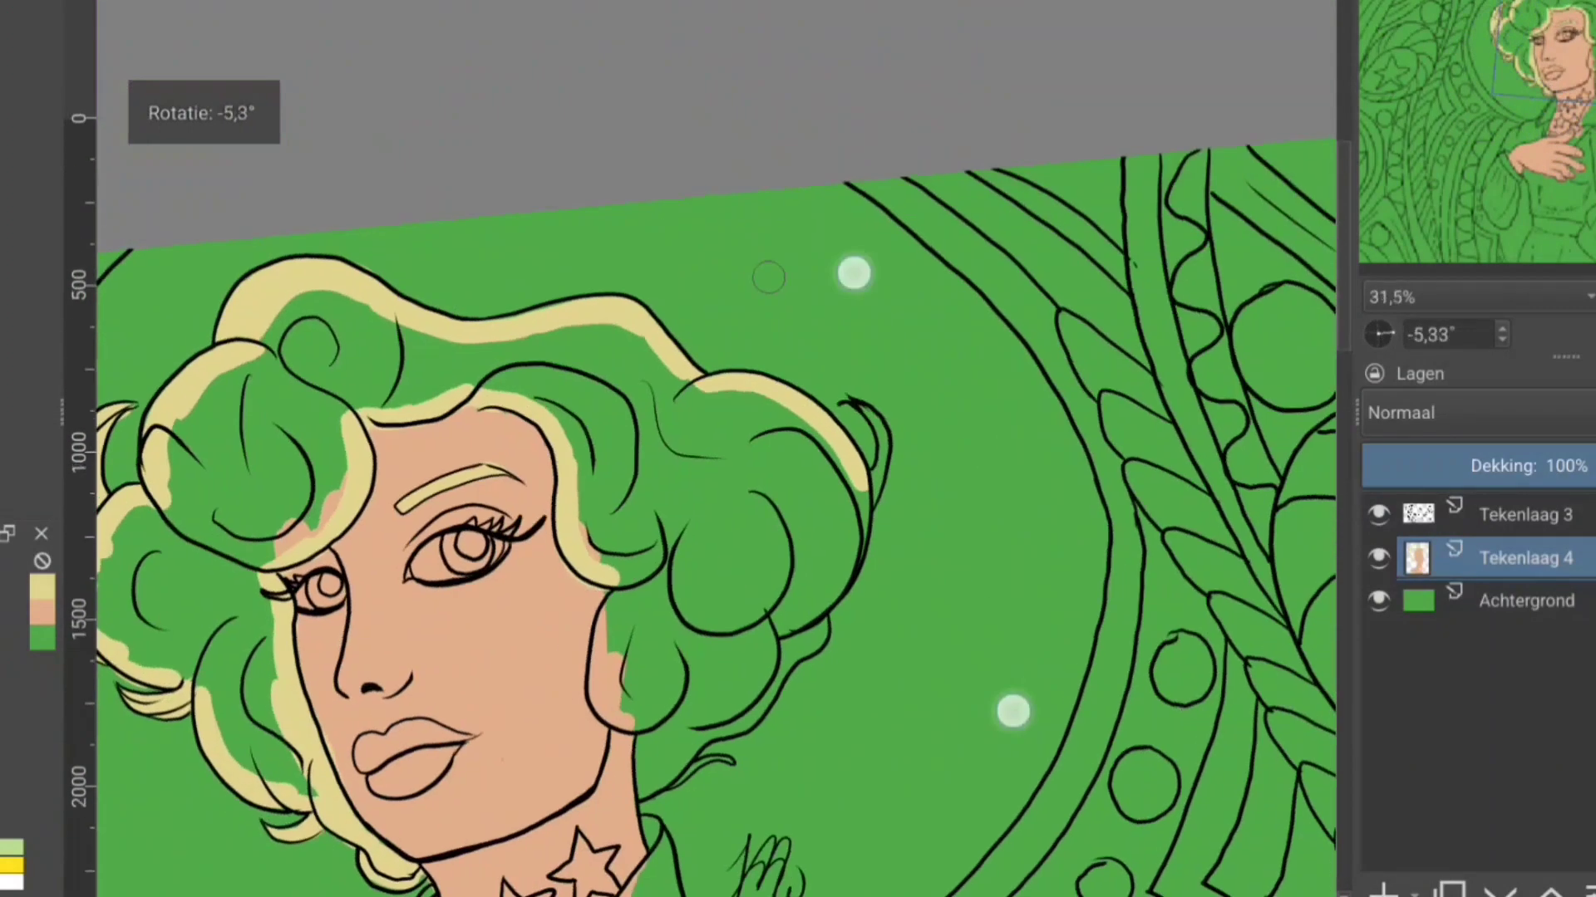
left_click_drag(892, 289, 840, 515)
scroll(839, 515, "down", 5)
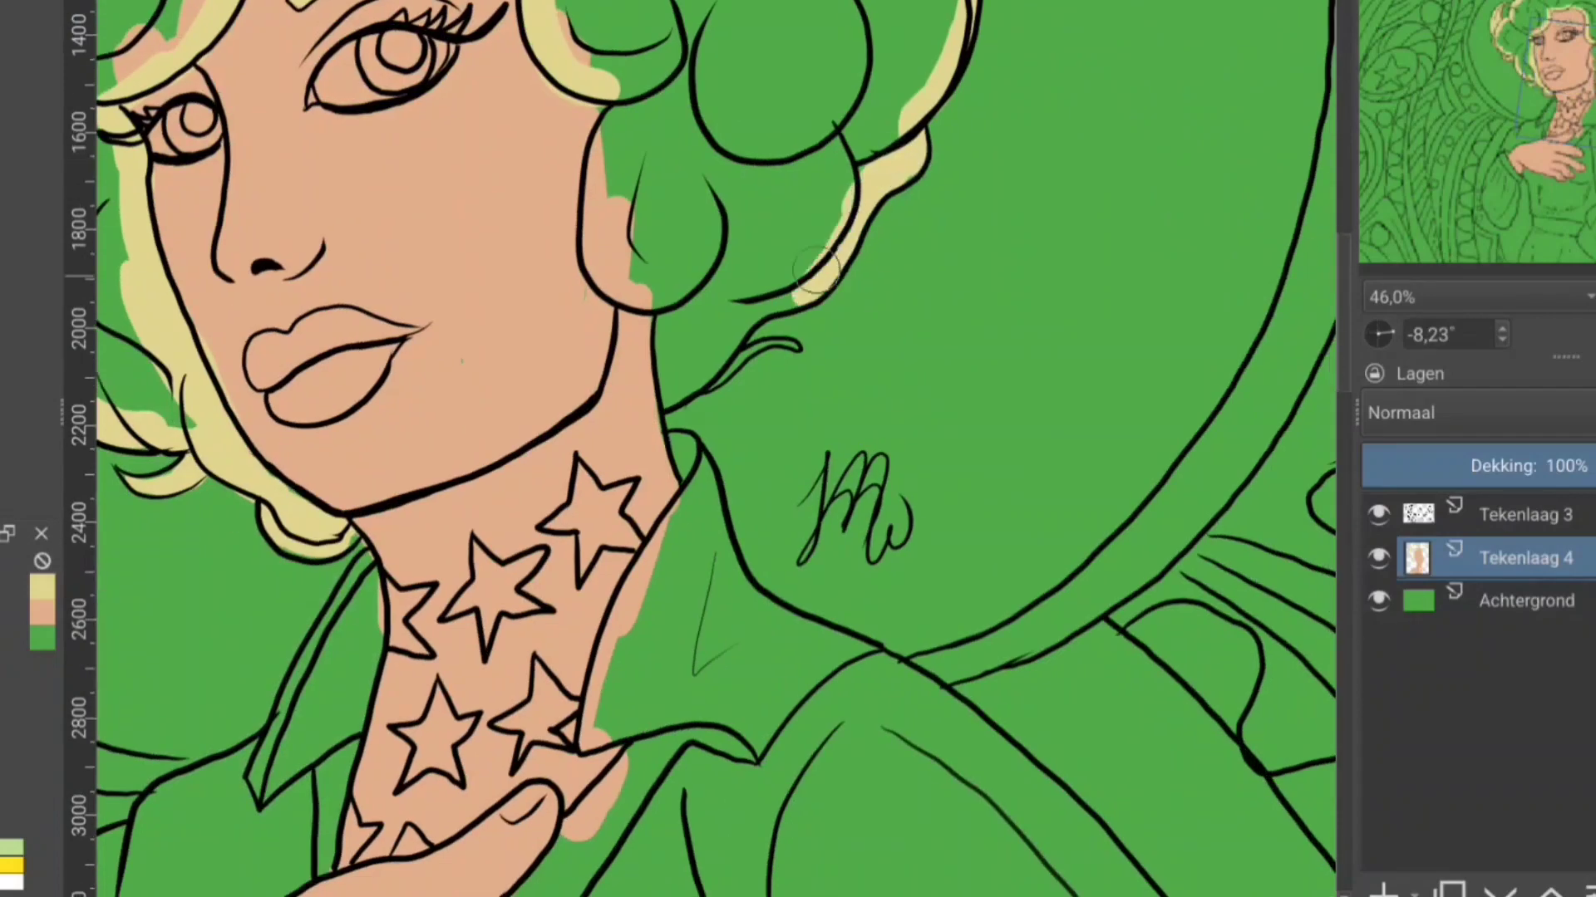
mouse_move(922, 141)
left_mouse_down()
mouse_move(696, 359)
mouse_move(599, 256)
mouse_move(677, 174)
left_mouse_up()
left_click_drag(582, 21, 818, 287)
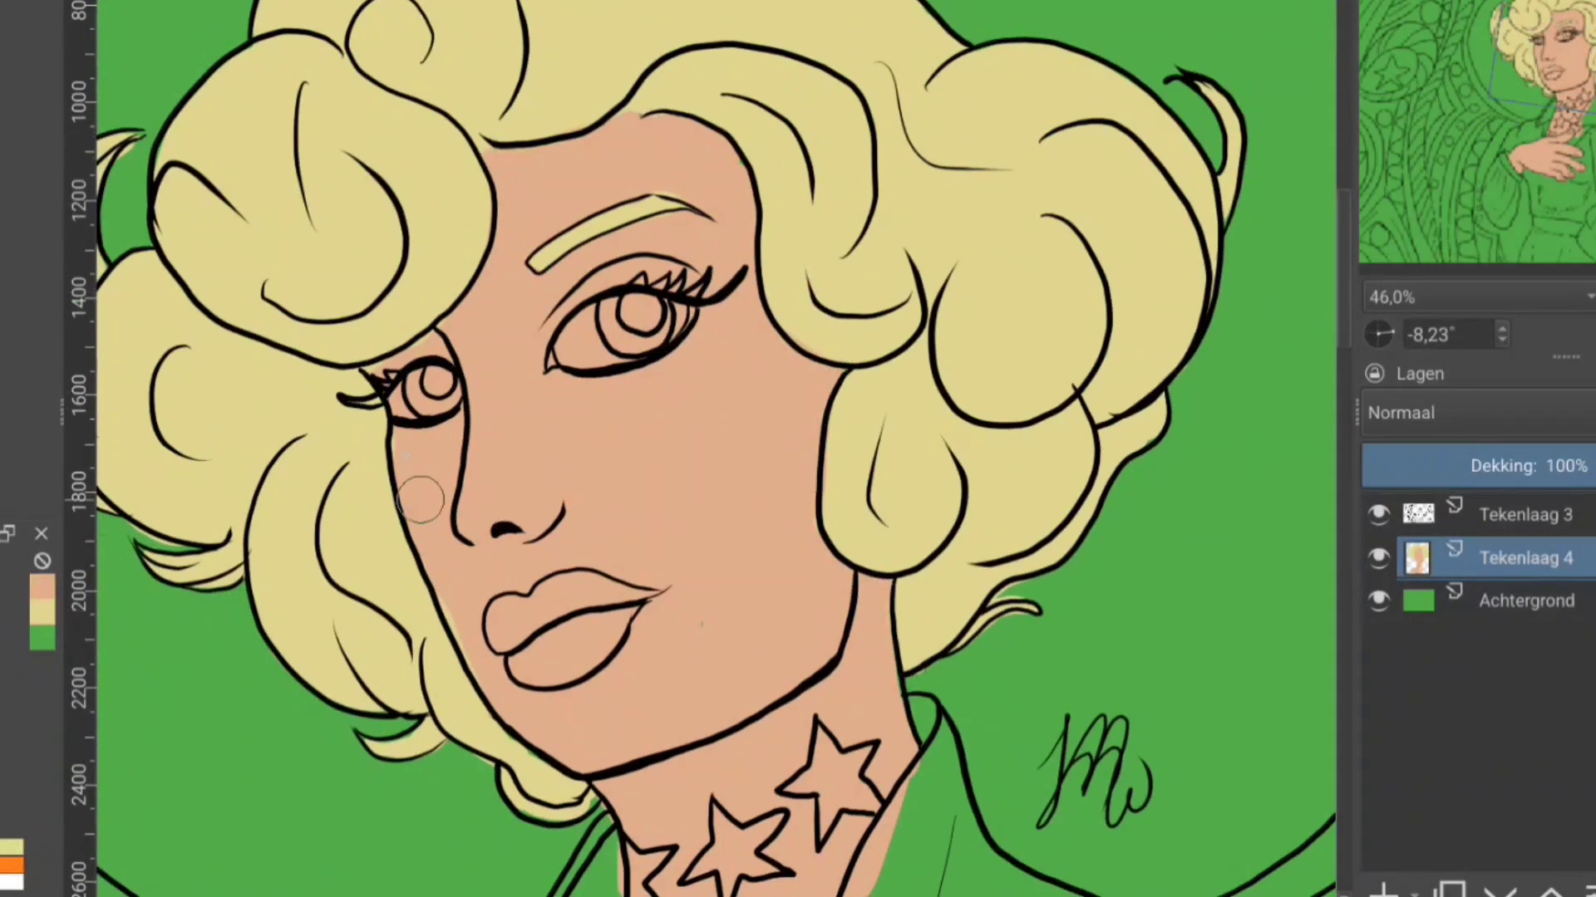
left_click_drag(379, 373, 315, 0)
scroll(931, 463, "down", 3)
scroll(930, 463, "down", 3)
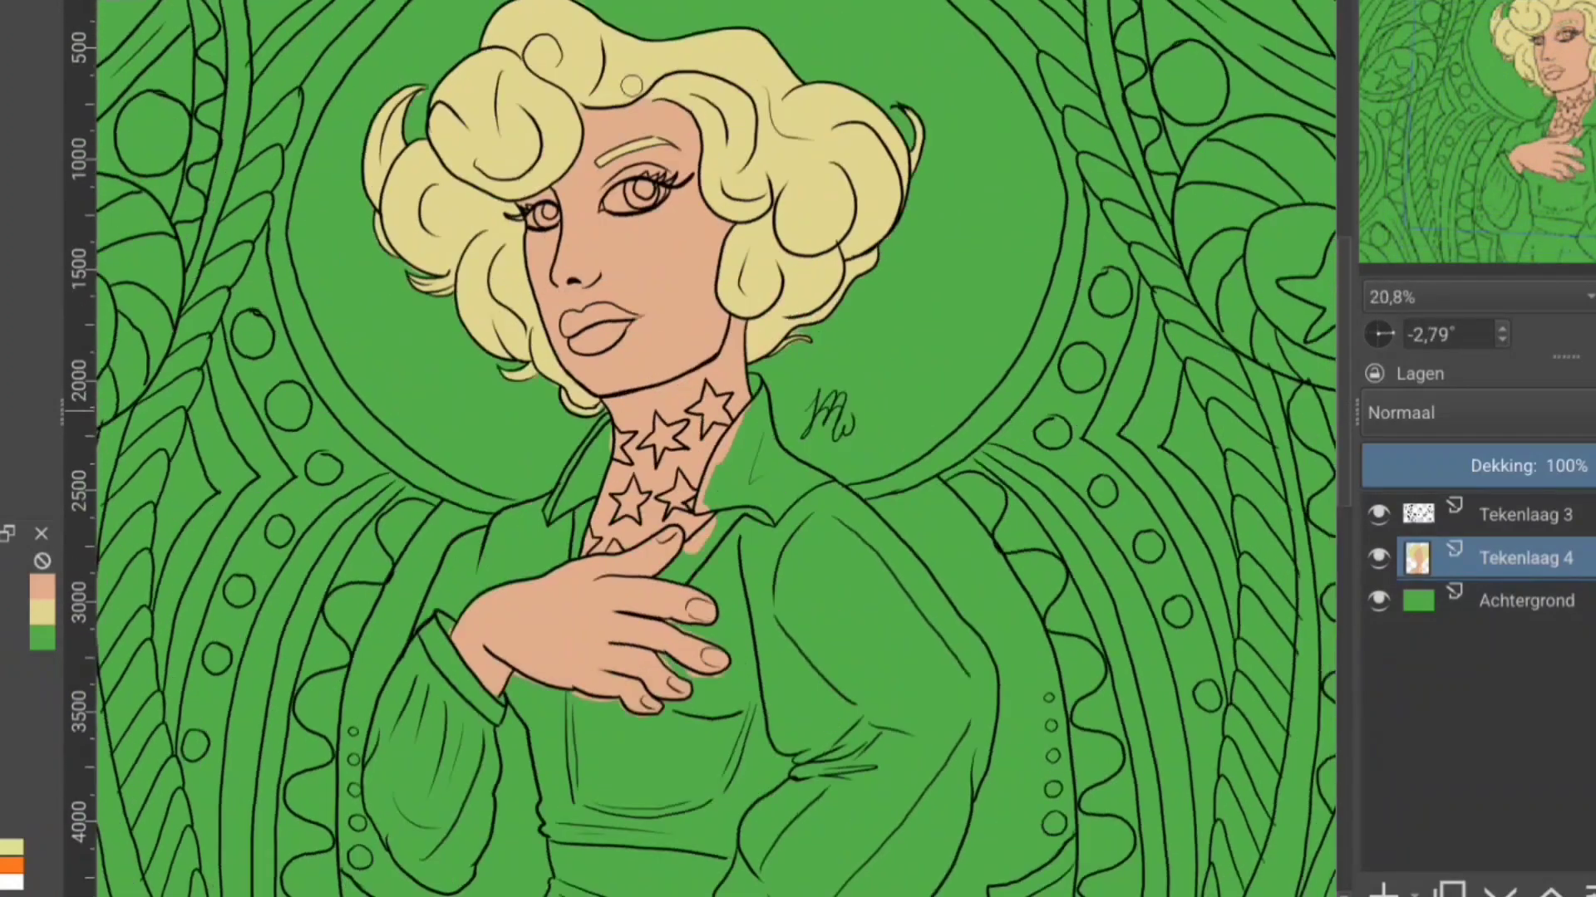
scroll(598, 302, "up", 5)
Step: Paint the lips brown and add a new empty layer, Tekenlaag 5
left_click_drag(566, 440, 627, 438)
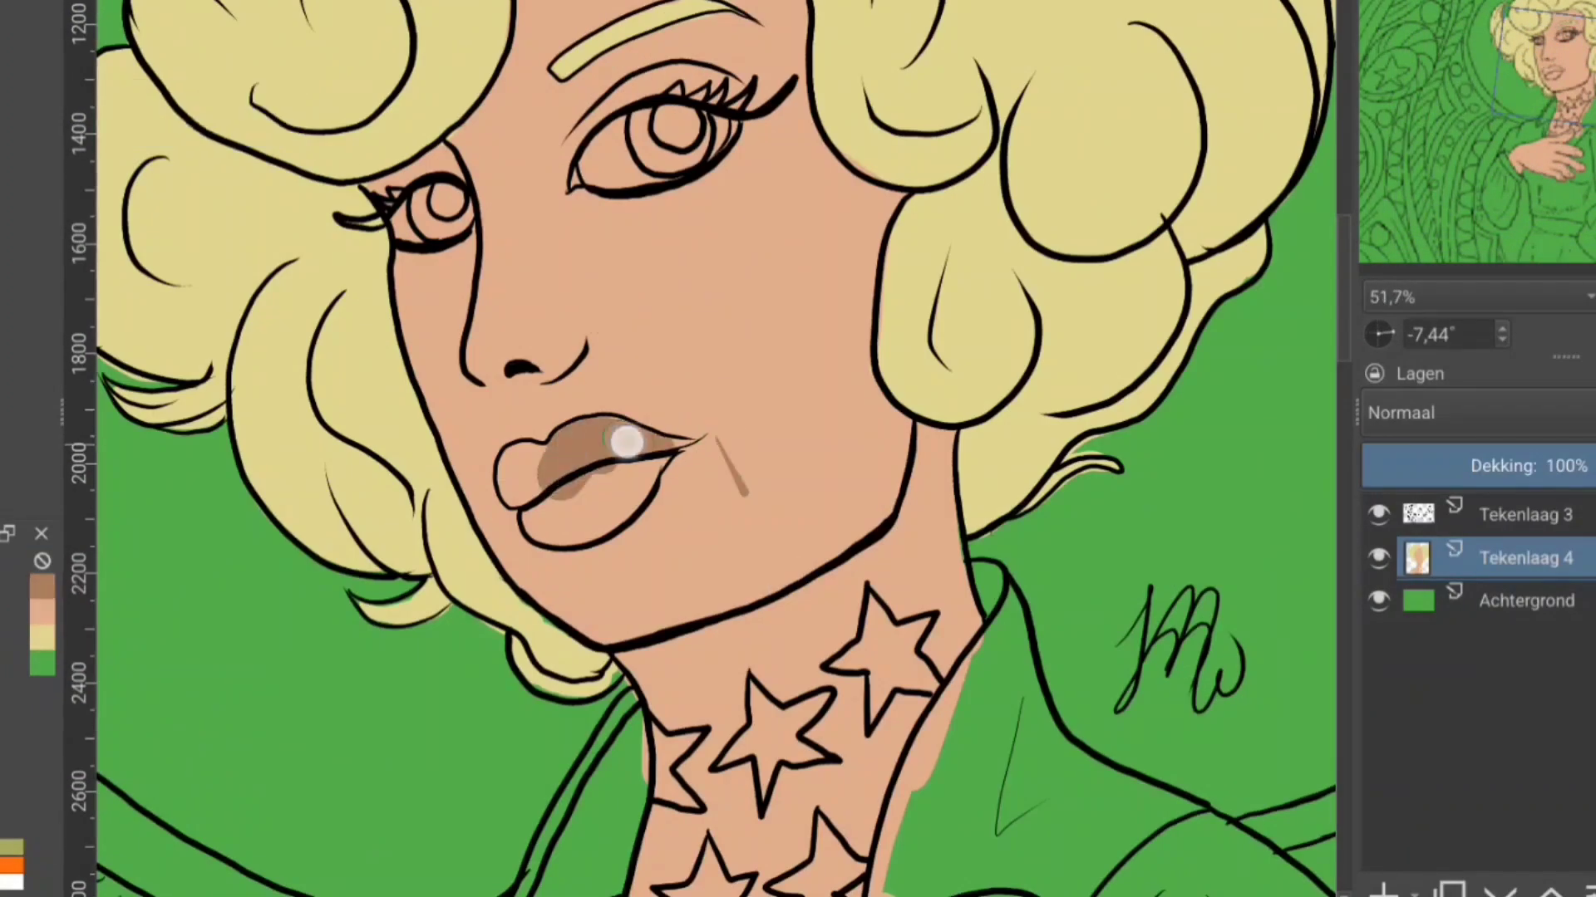
left_click_drag(515, 499, 651, 463)
left_click_drag(599, 515, 715, 415)
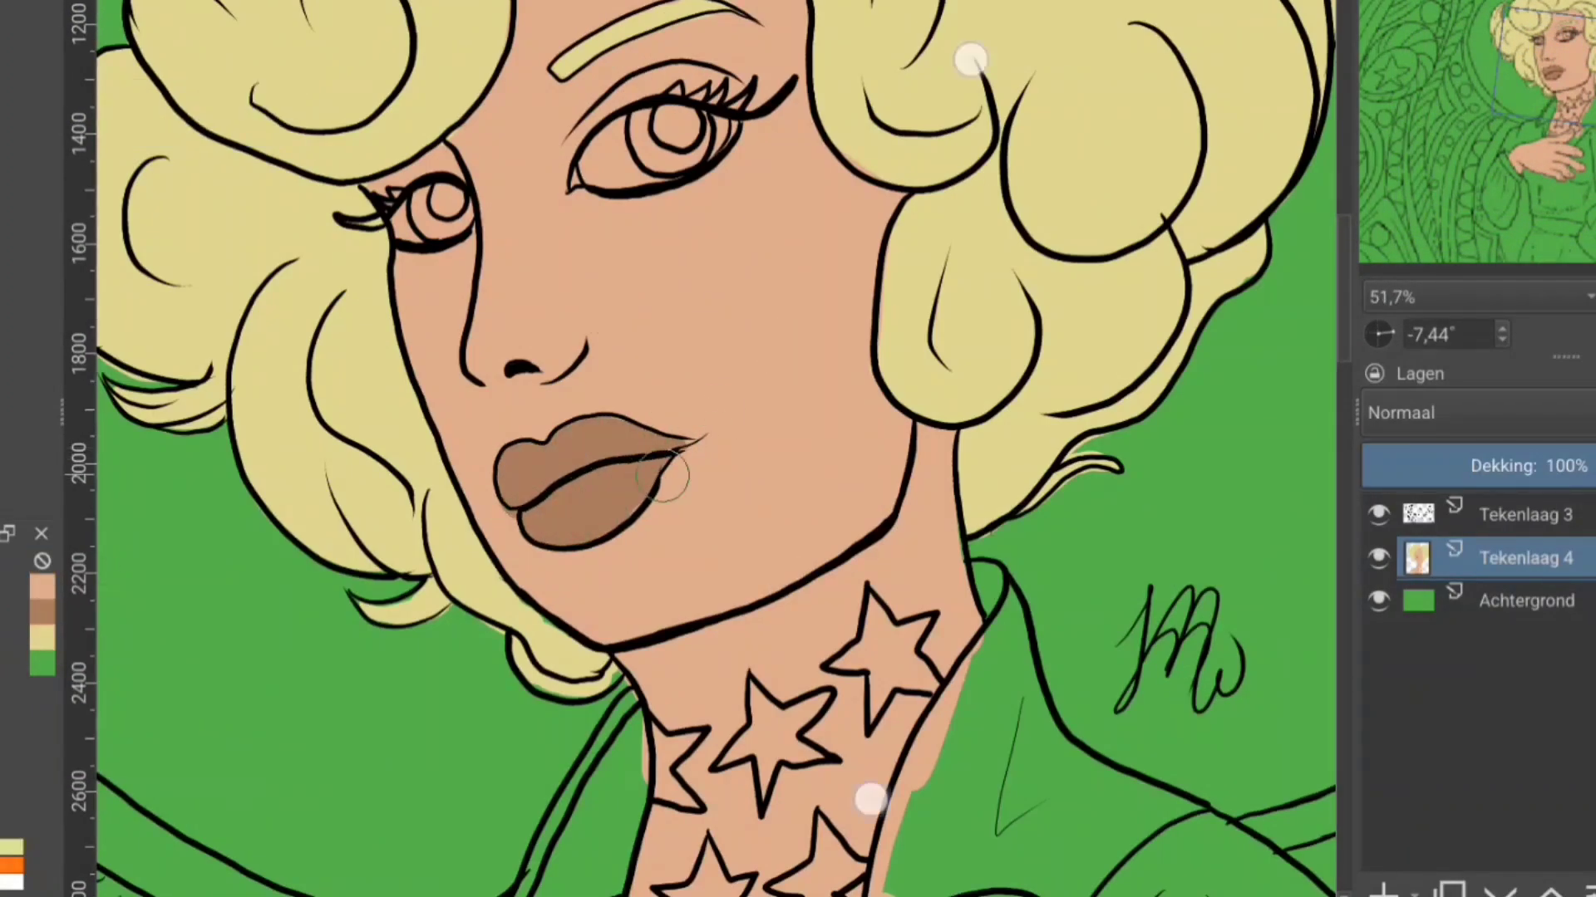
scroll(663, 476, "down", 5)
key("Insert")
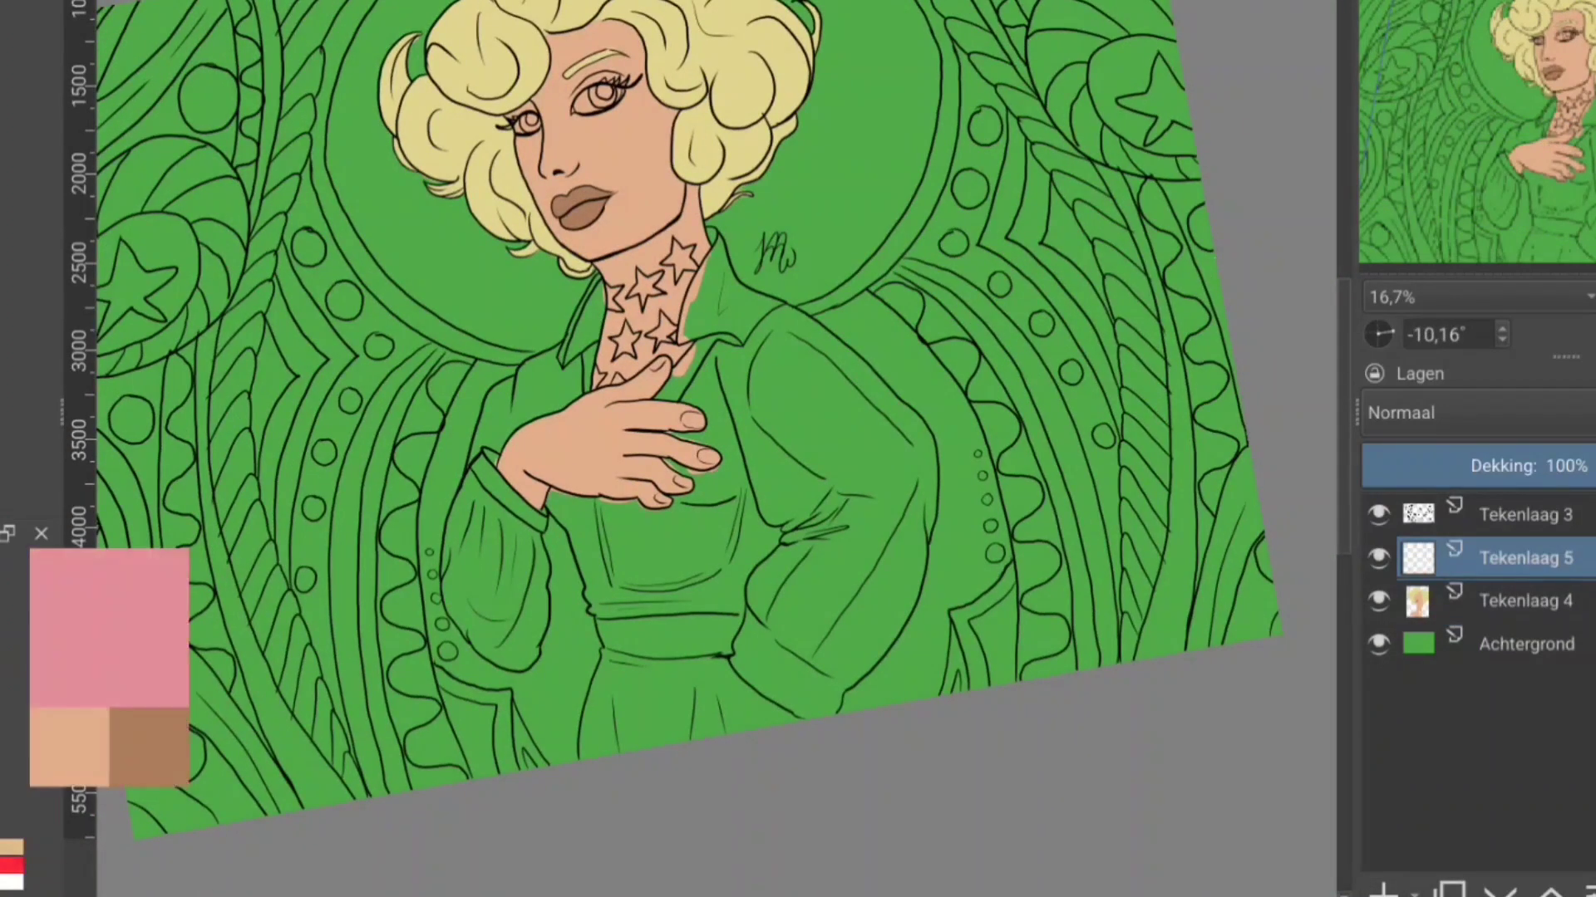
Step: Outline and bucket-fill the sleeve and left collar in pale pink
scroll(665, 449, "up", 5)
mouse_move(619, 167)
left_mouse_down()
mouse_move(492, 282)
mouse_move(278, 399)
mouse_move(214, 498)
left_mouse_up()
mouse_move(756, 175)
left_mouse_down()
mouse_move(620, 396)
mouse_move(731, 619)
mouse_move(867, 320)
left_mouse_up()
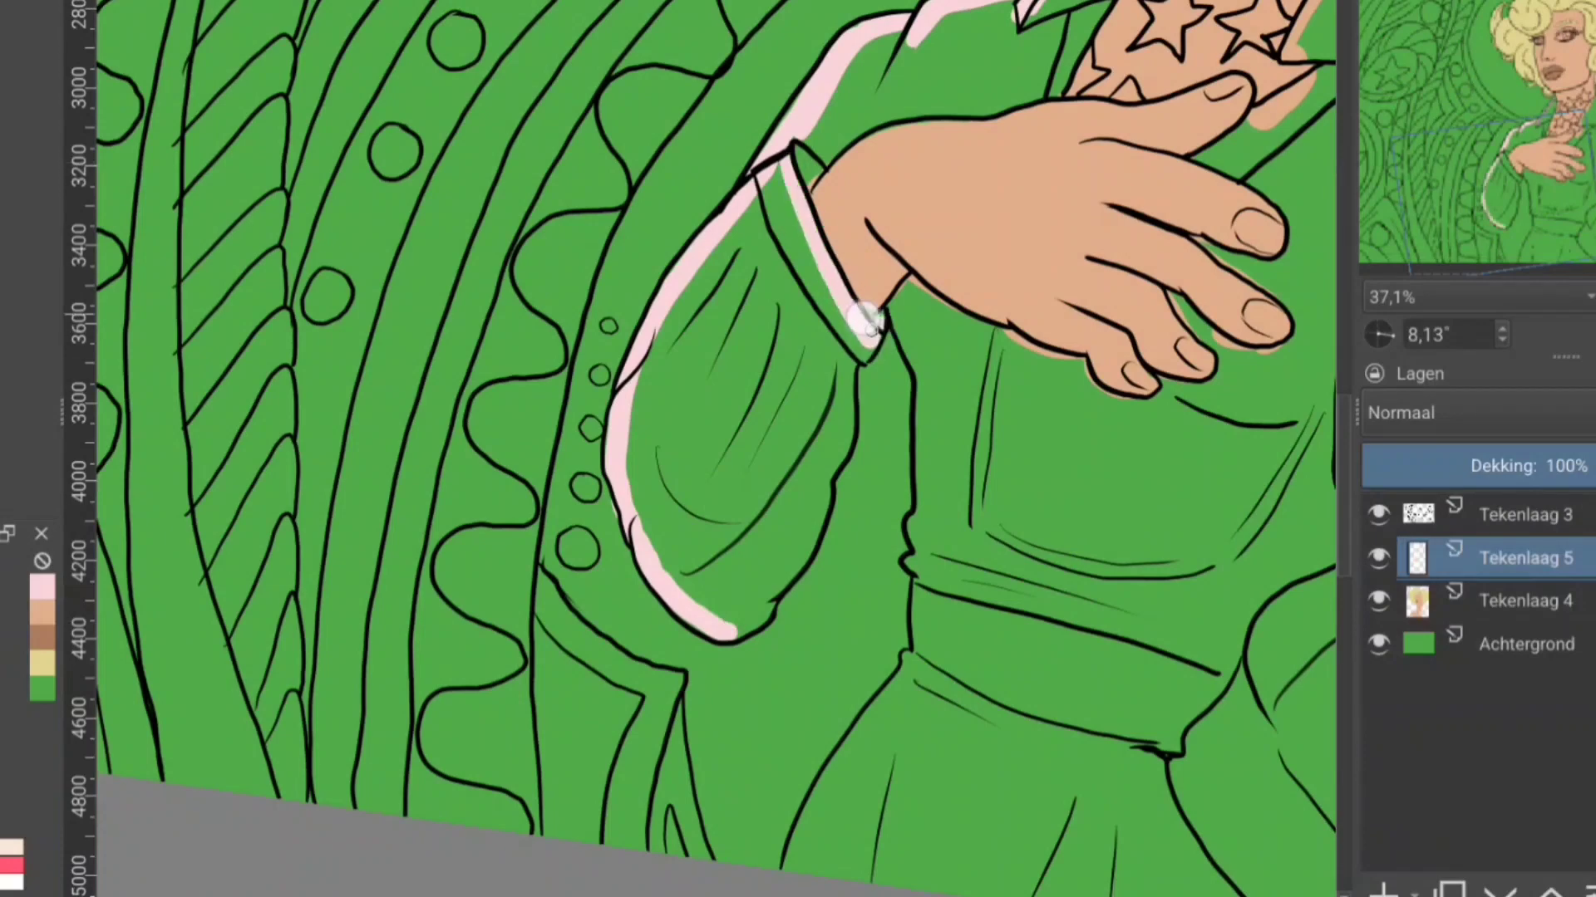
left_click_drag(835, 501, 735, 636)
left_click(723, 399)
left_click_drag(831, 157, 482, 285)
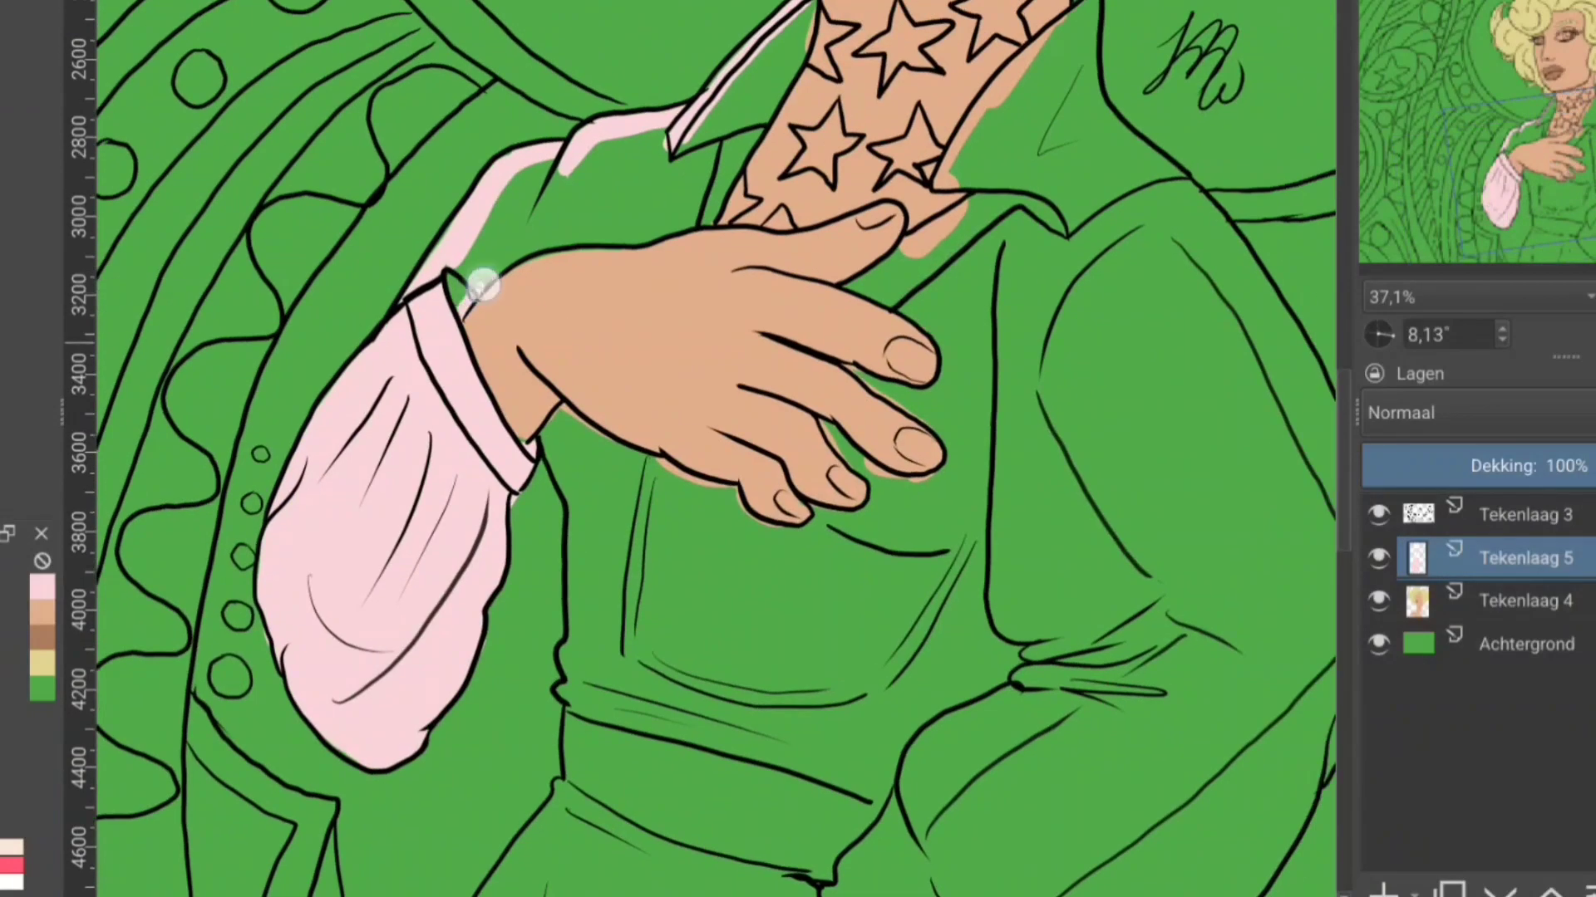
left_click_drag(935, 75, 865, 150)
left_click(532, 241)
Step: Outline the right collar, lapel and blouse sides down to the waist in pink
left_click_drag(1021, 25, 881, 249)
mouse_move(1026, 50)
left_mouse_down()
mouse_move(1017, 119)
mouse_move(1105, 262)
left_mouse_up()
left_click_drag(897, 256, 839, 376)
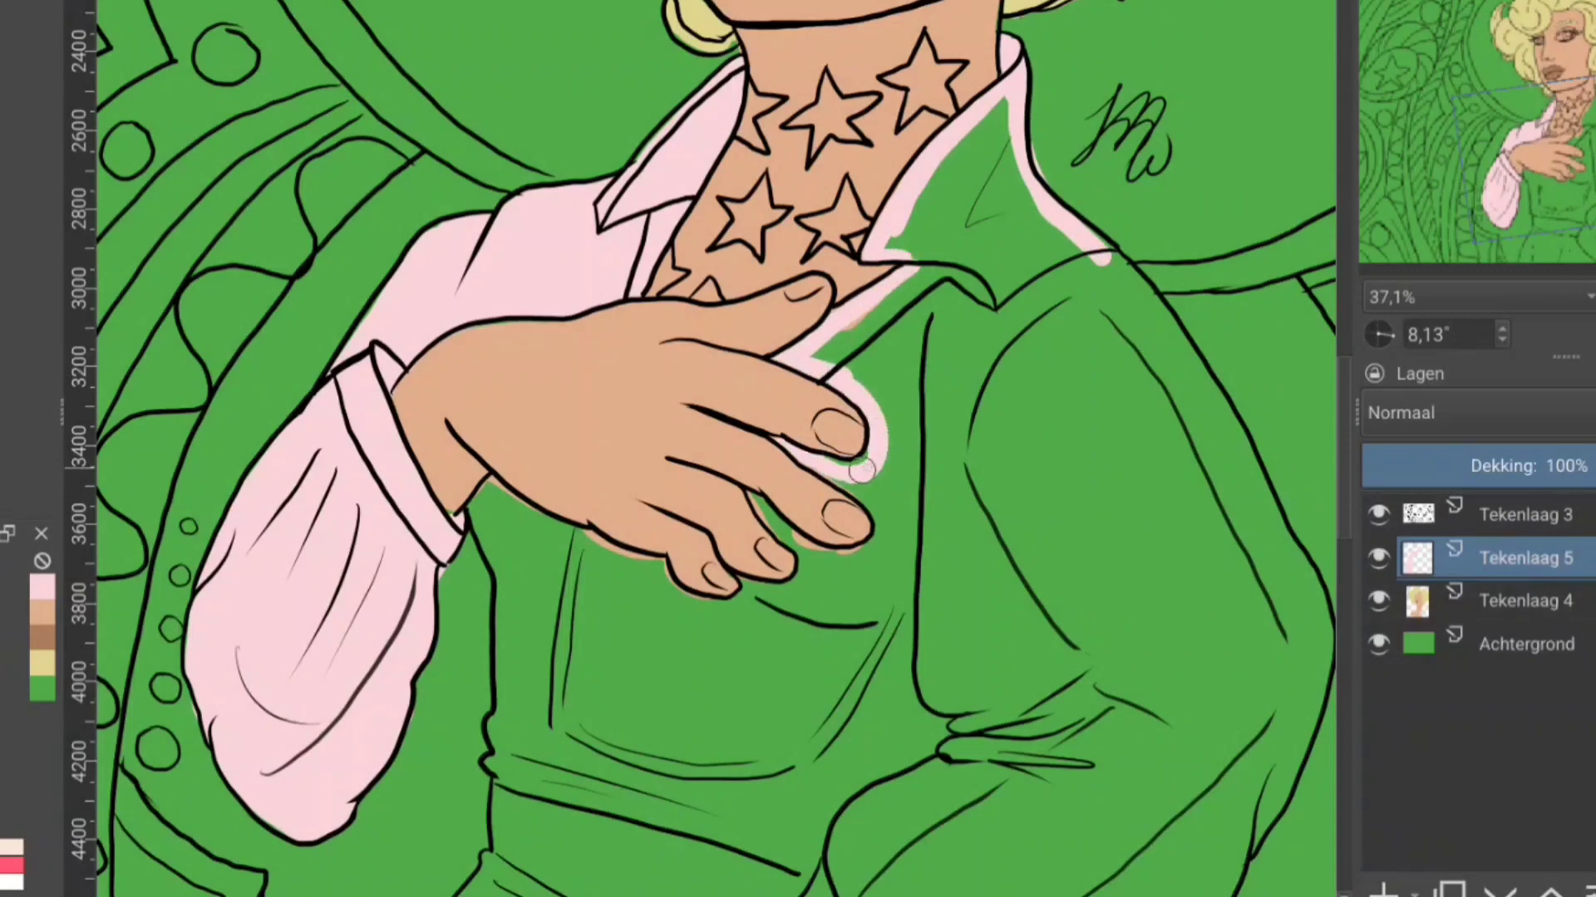
left_click_drag(850, 555, 819, 559)
left_click_drag(1105, 254, 1172, 332)
mouse_move(1171, 333)
left_mouse_down()
mouse_move(939, 212)
mouse_move(1062, 445)
mouse_move(1080, 565)
left_mouse_up()
left_click_drag(1082, 493, 1007, 735)
mouse_move(433, 429)
left_mouse_down()
mouse_move(295, 390)
mouse_move(249, 619)
mouse_move(561, 731)
mouse_move(580, 769)
left_mouse_up()
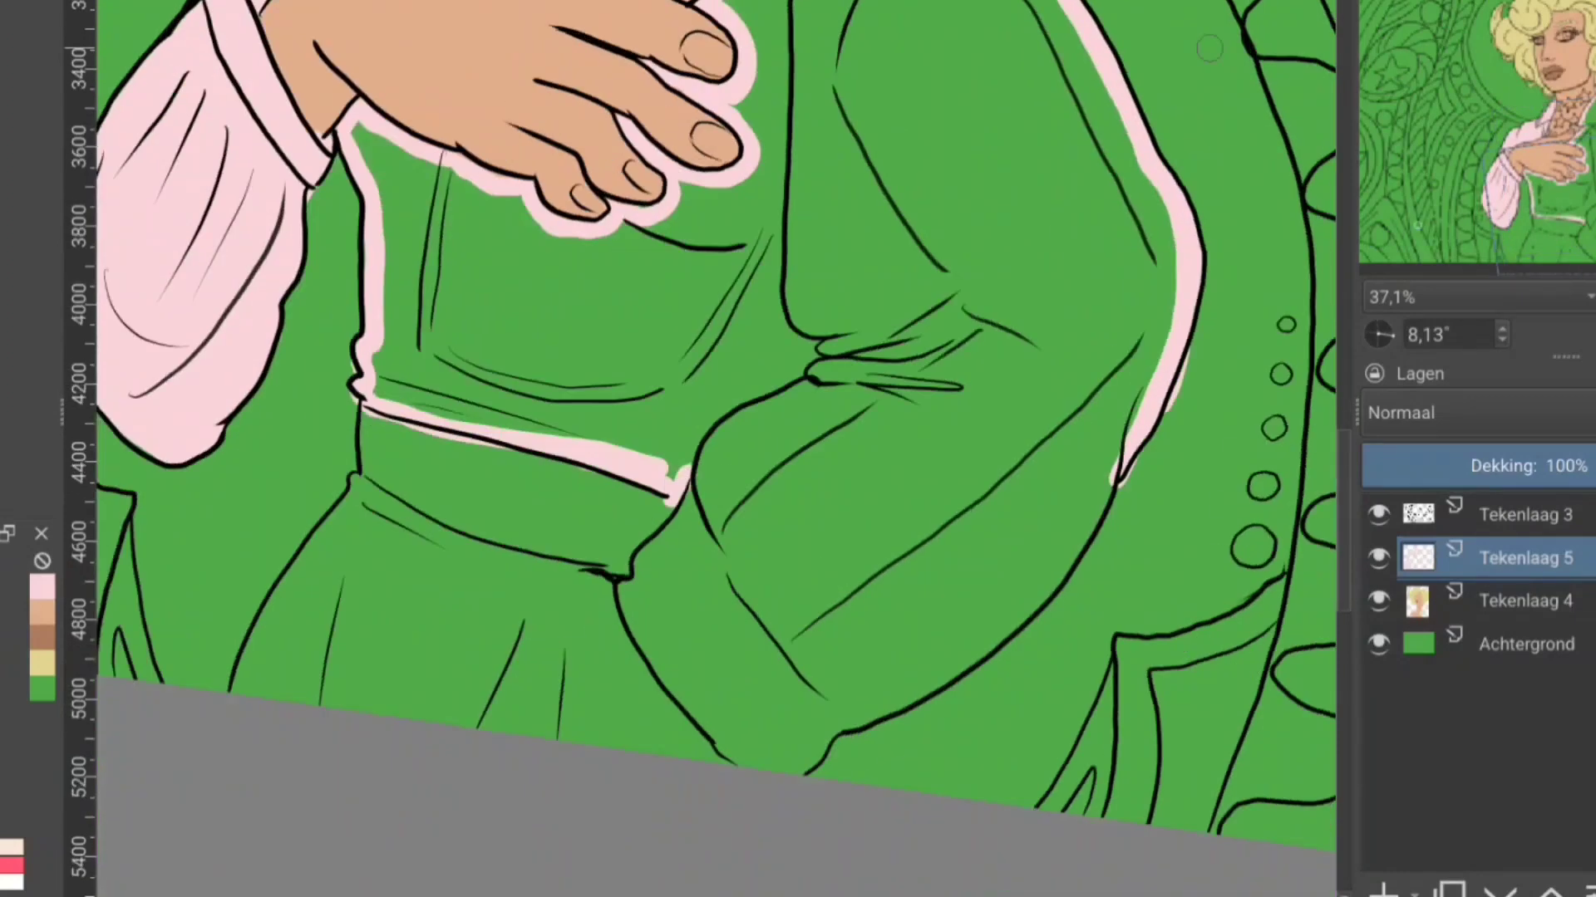
mouse_move(689, 491)
left_mouse_down()
mouse_move(727, 742)
mouse_move(873, 698)
mouse_move(1105, 499)
left_mouse_up()
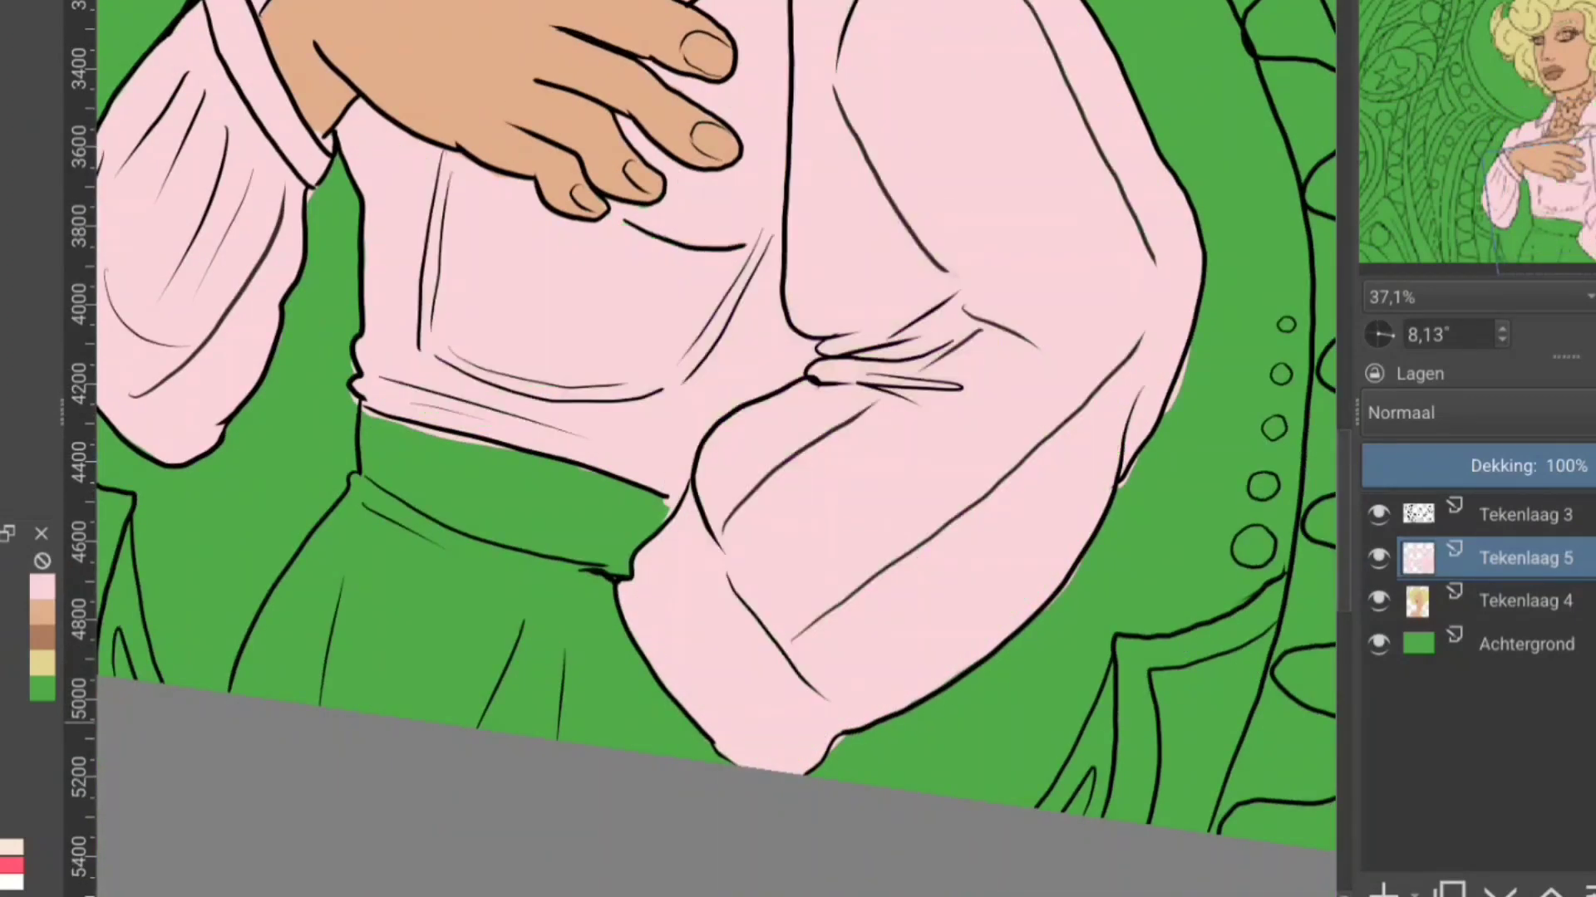
Step: Outline the skirt and fill it khaki
mouse_move(366, 411)
left_mouse_down()
mouse_move(356, 499)
mouse_move(241, 698)
left_mouse_up()
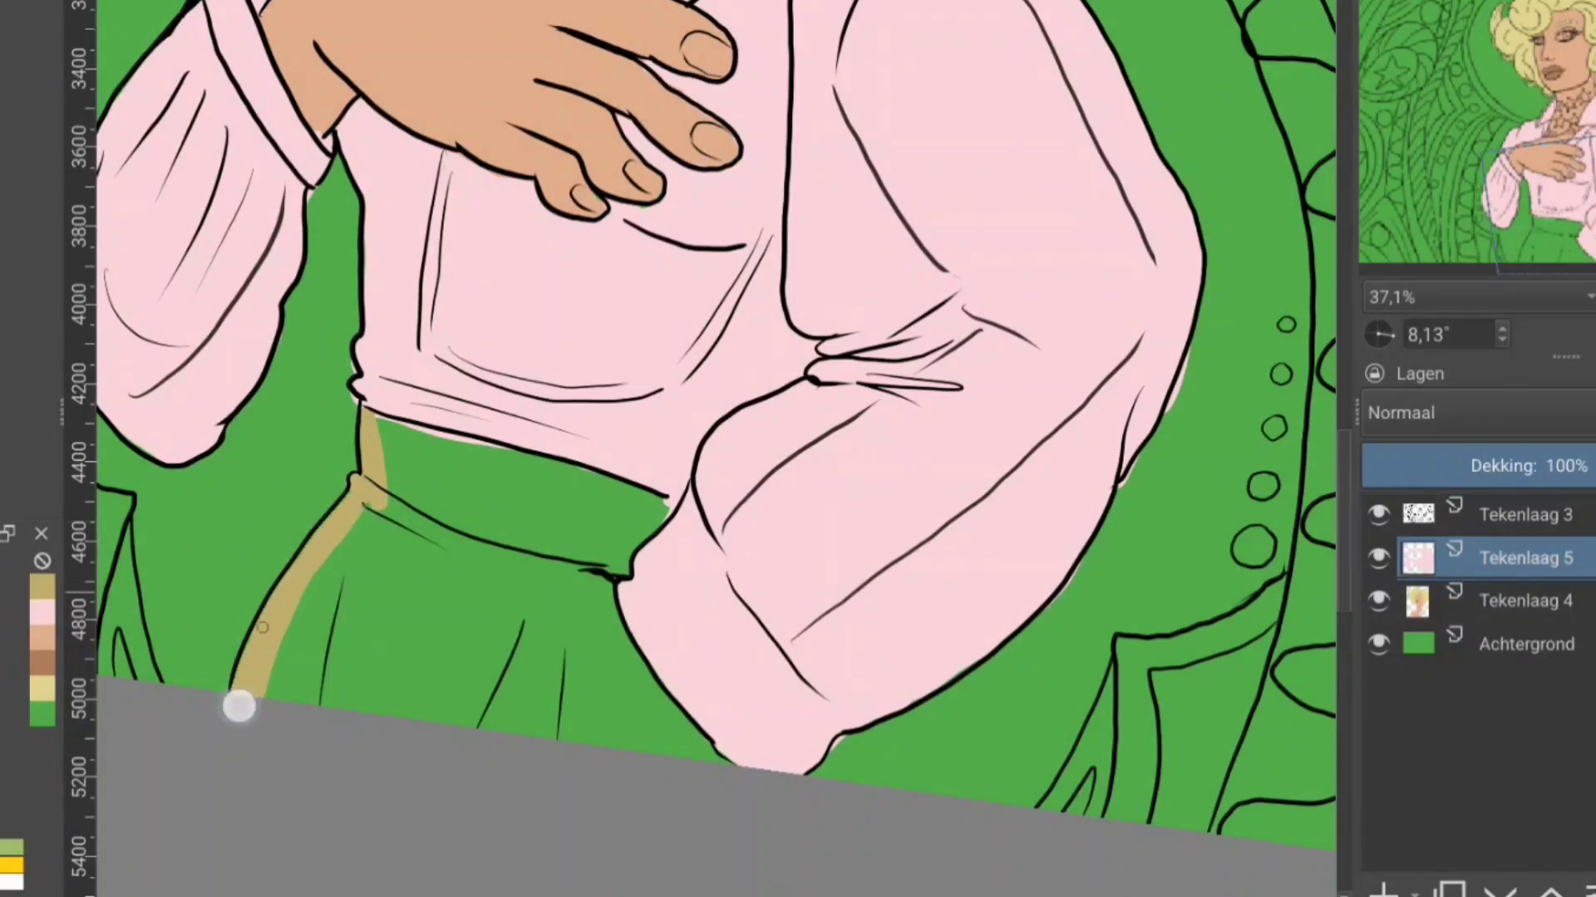
left_click_drag(672, 501, 707, 758)
left_click_drag(391, 425, 669, 499)
left_click_drag(706, 761, 241, 698)
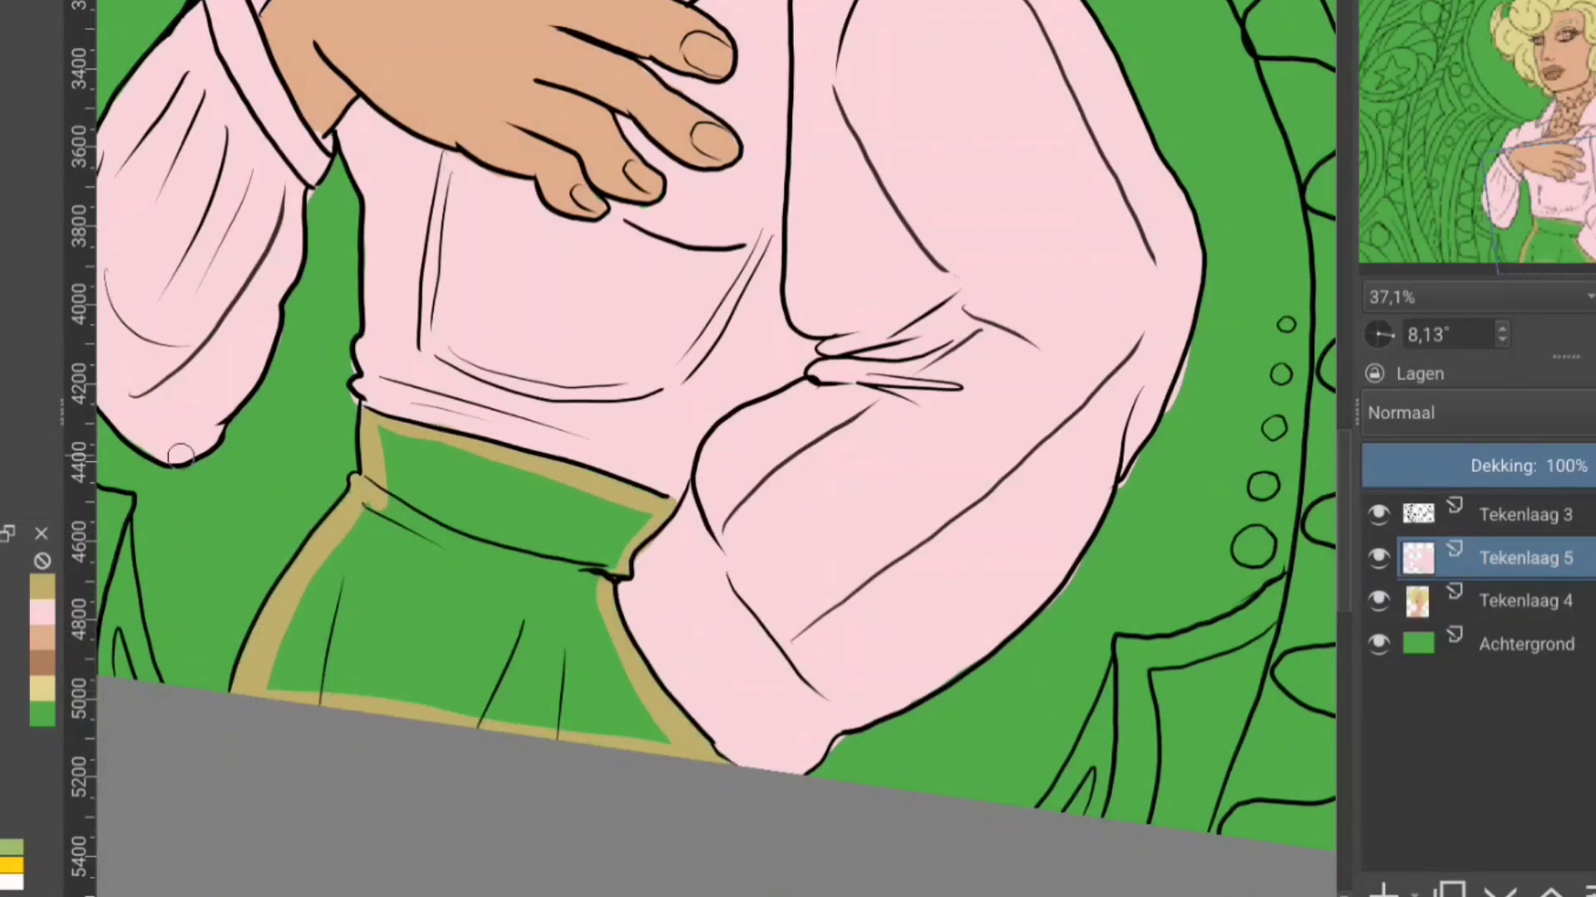
Step: Fill both eye whites cream, and the lash gaps and inner eye corner brown
scroll(829, 324, "up", 5)
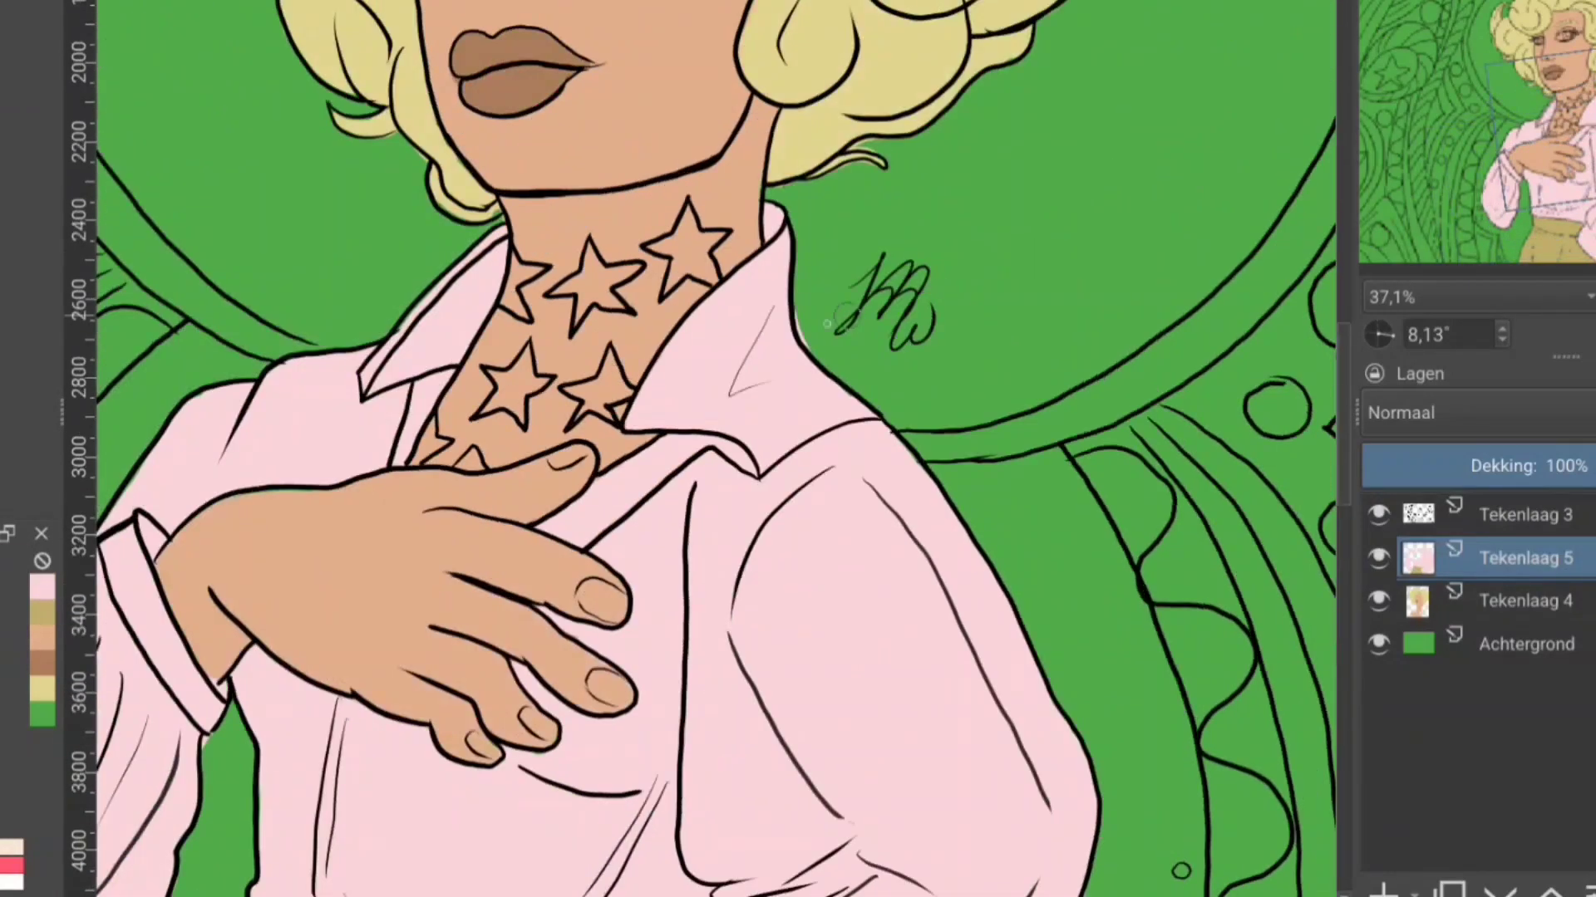
left_click(436, 116, "ctrl")
scroll(818, 133, "up", 5)
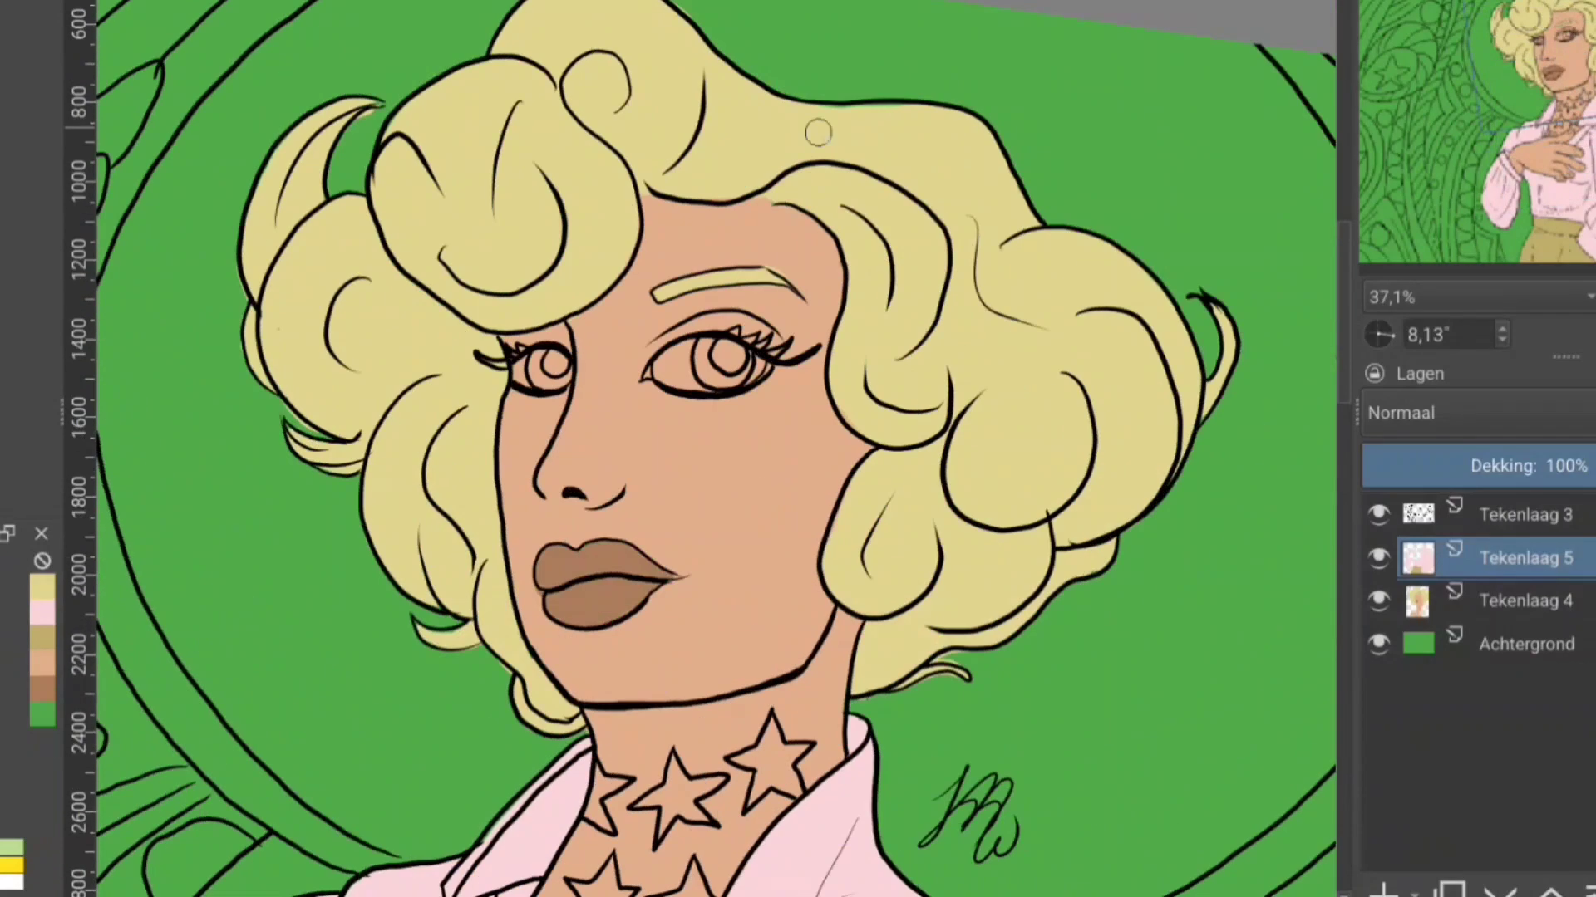
left_click(673, 369)
left_click(528, 376)
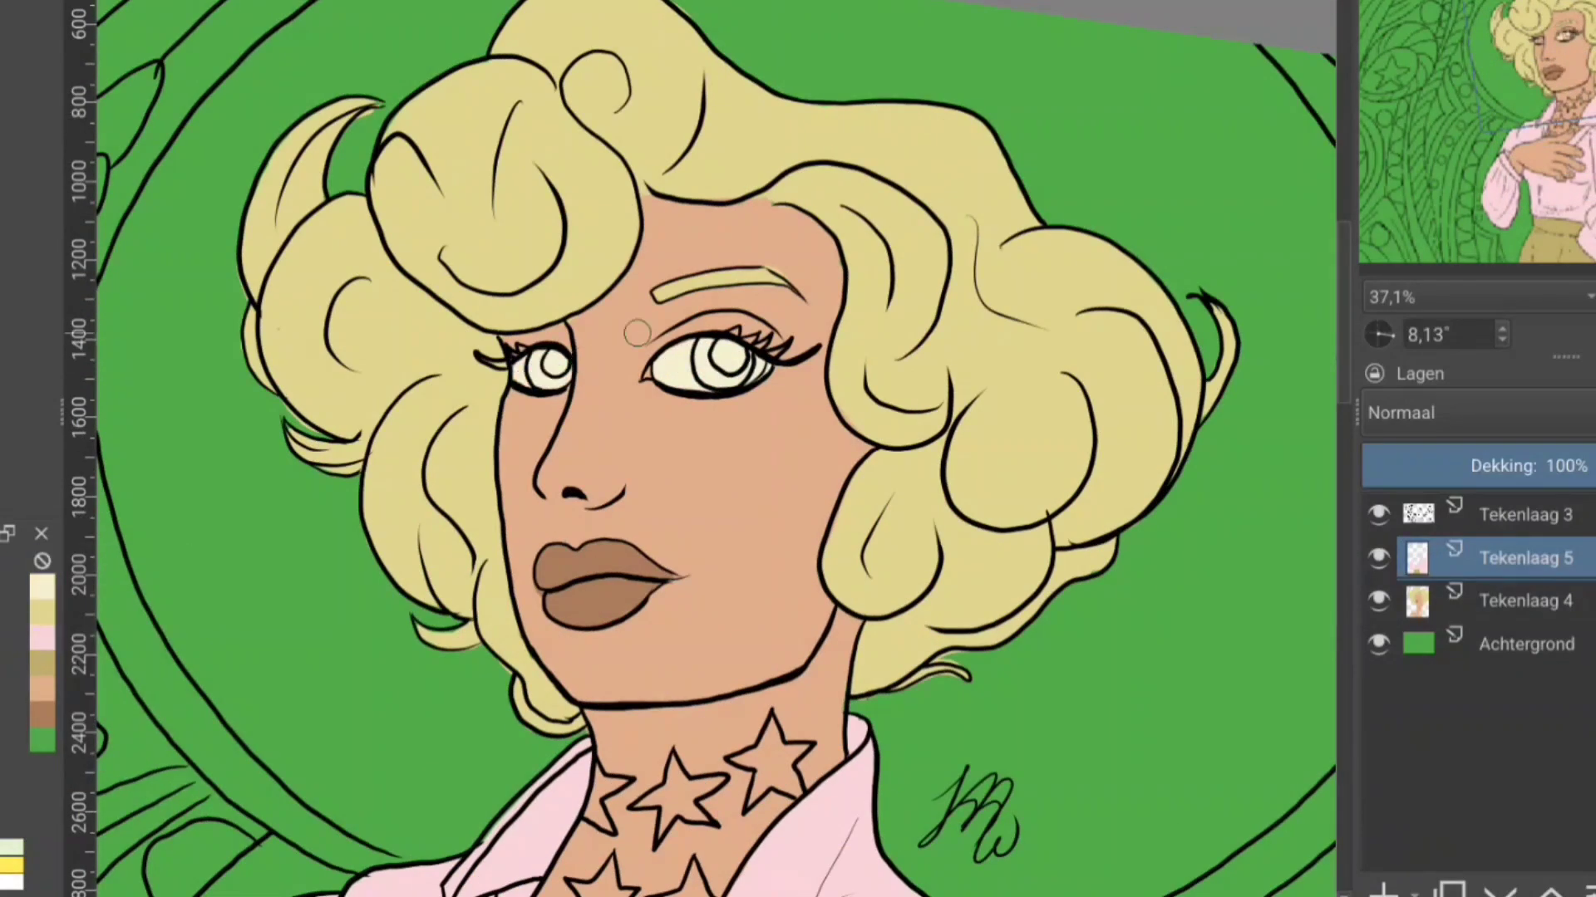
scroll(634, 328, "up", 5)
left_click(465, 789, "ctrl")
left_click(789, 278)
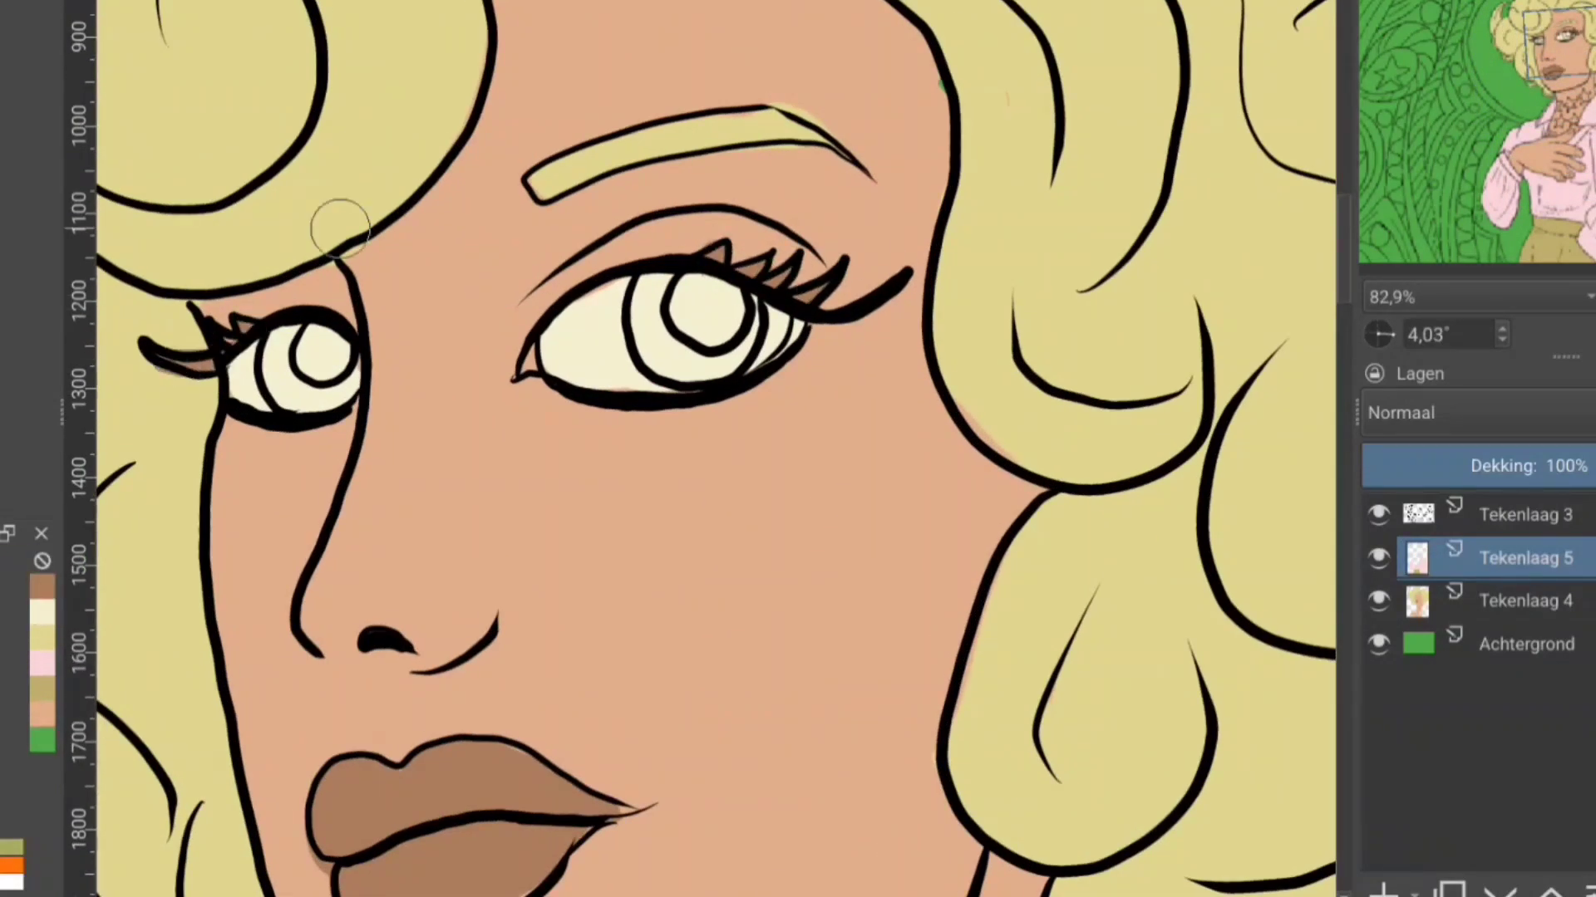
left_click(539, 355)
Step: Fill both irises pink-magenta and both pupils black
left_click(657, 366)
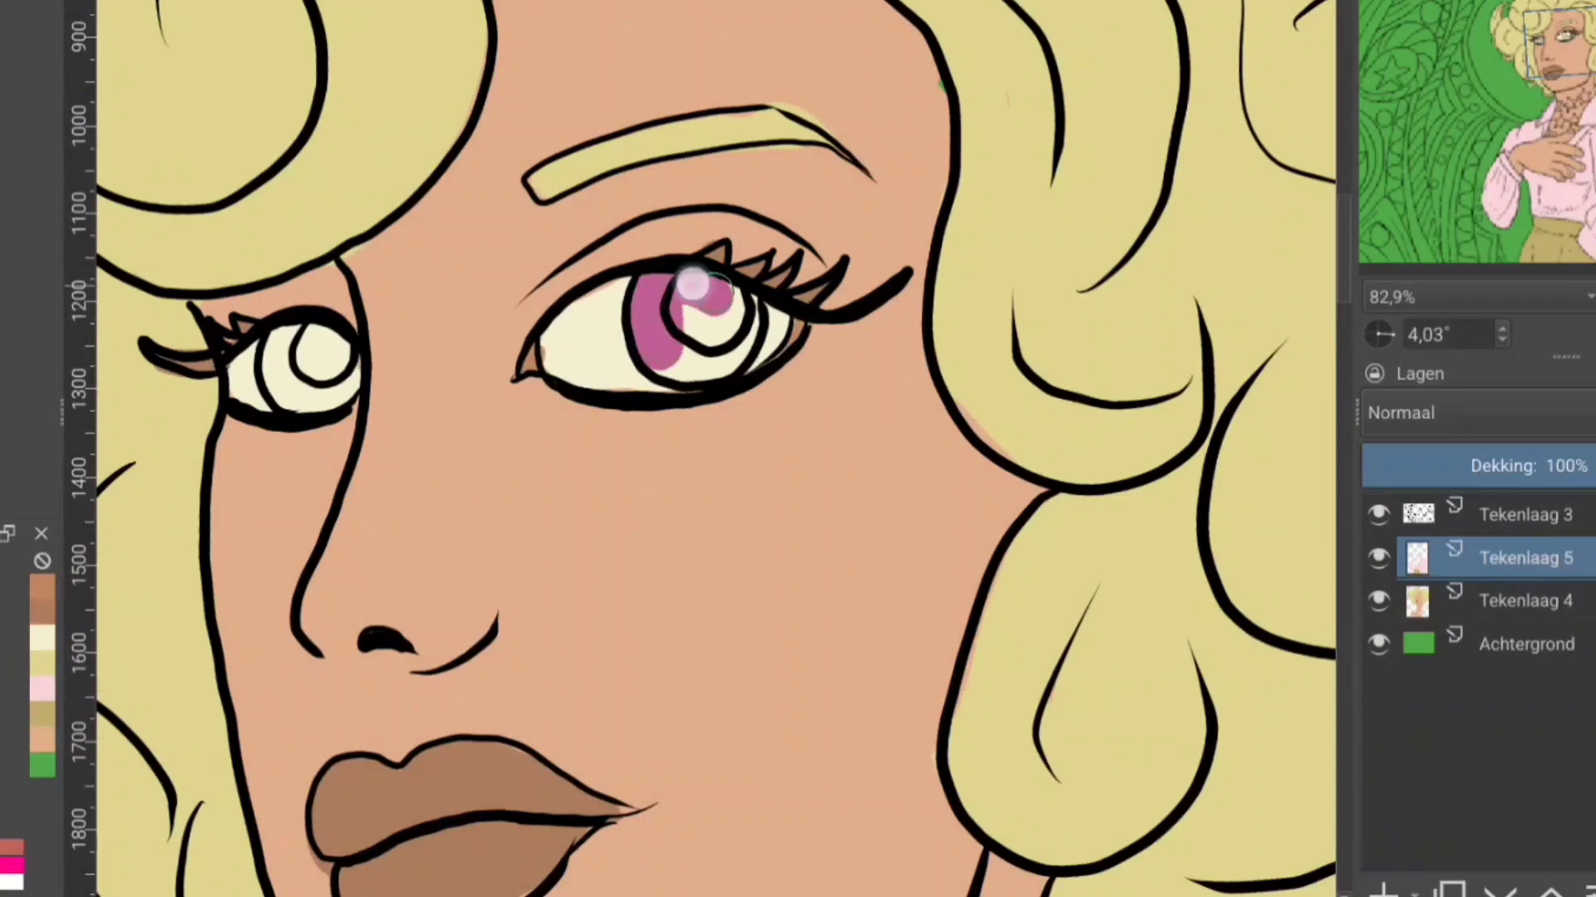
left_click(707, 312)
left_click(279, 374)
left_click(357, 345, "ctrl")
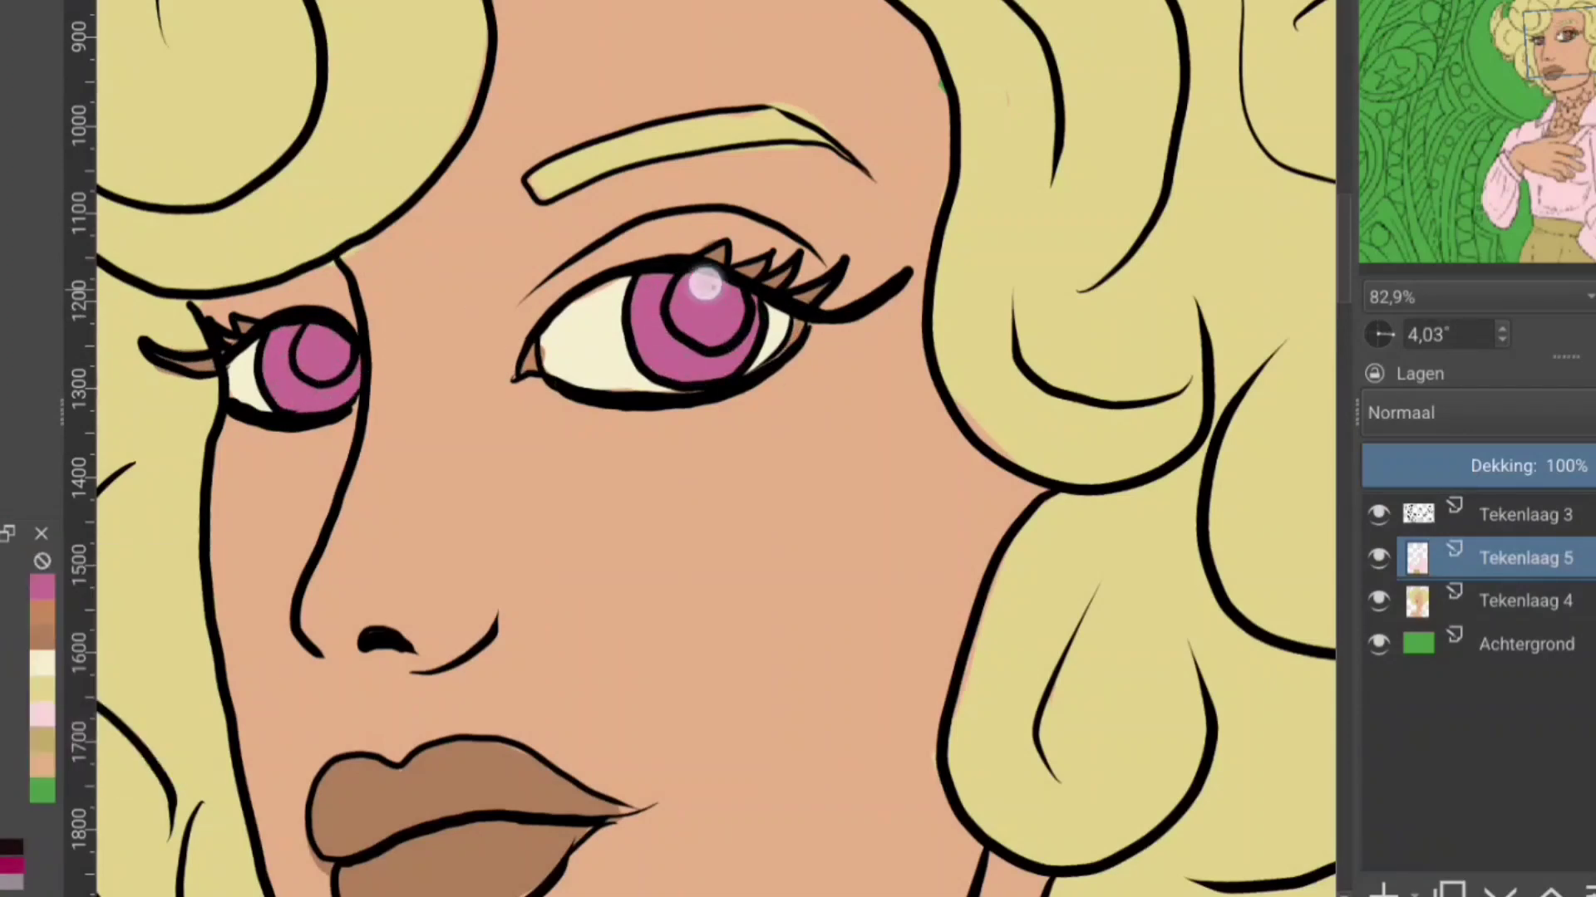
left_click(707, 316)
left_click(320, 355)
scroll(457, 291, "down", 5)
scroll(661, 305, "down", 2)
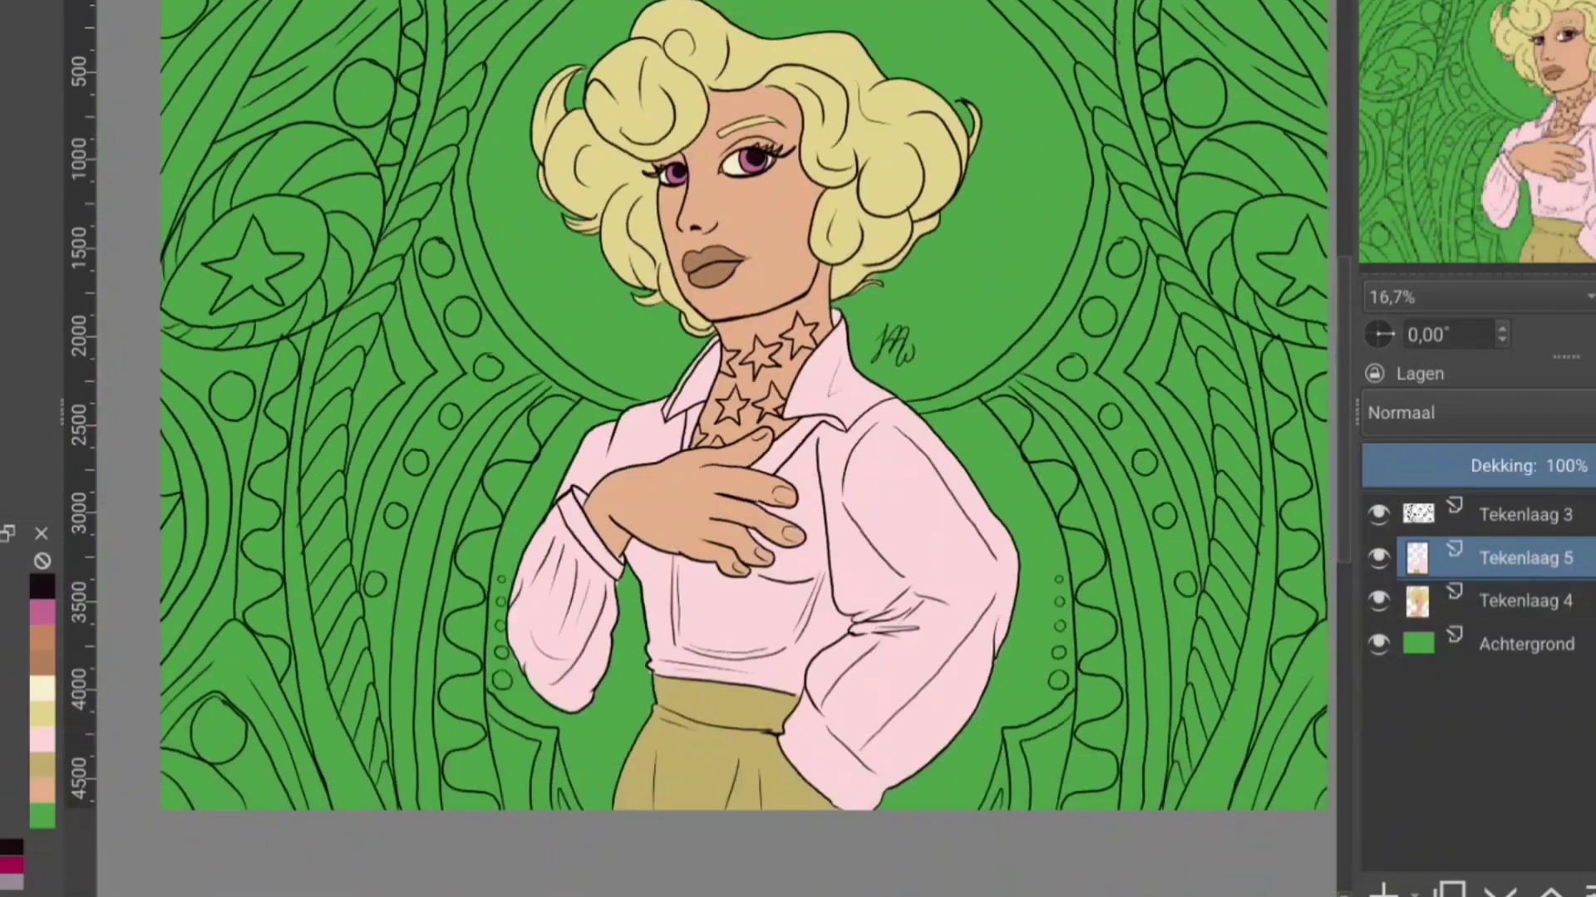
Step: On a new layer, fill the neck star tattoos magenta
key("Insert")
scroll(715, 374, "up", 5)
left_click_drag(534, 221, 534, 314)
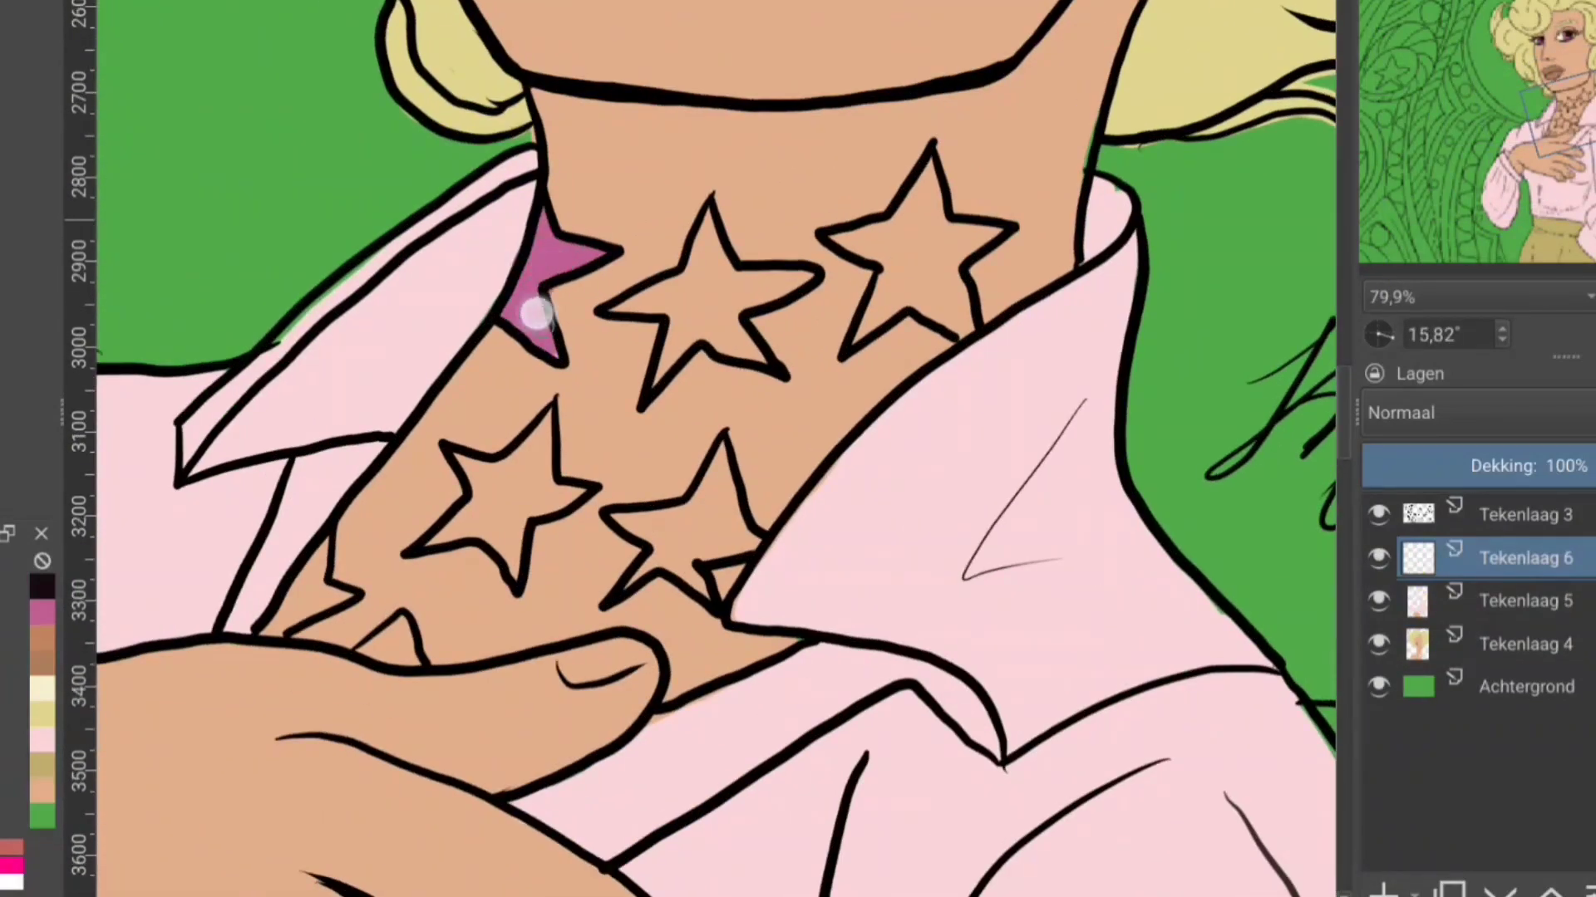
mouse_move(707, 216)
left_mouse_down()
mouse_move(636, 304)
mouse_move(777, 278)
mouse_move(721, 334)
left_mouse_up()
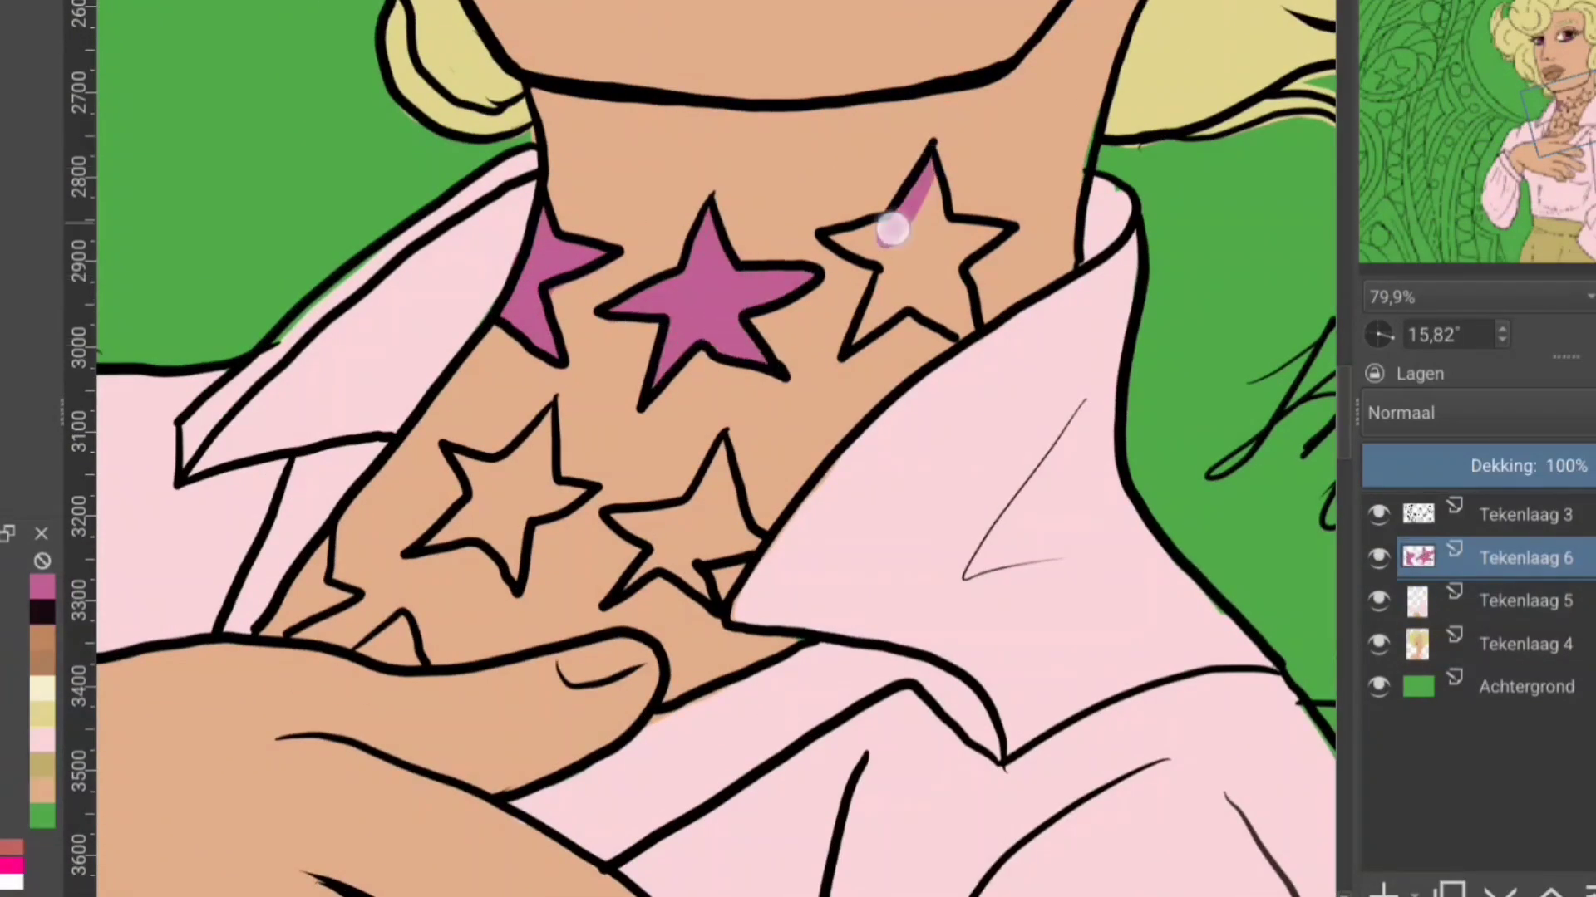
mouse_move(892, 231)
left_mouse_down()
mouse_move(901, 275)
mouse_move(937, 256)
mouse_move(964, 320)
left_mouse_up()
mouse_move(510, 452)
left_mouse_down()
mouse_move(530, 482)
mouse_move(516, 548)
mouse_move(665, 341)
left_mouse_up()
mouse_move(773, 332)
left_mouse_down()
mouse_move(831, 250)
mouse_move(864, 285)
left_mouse_up()
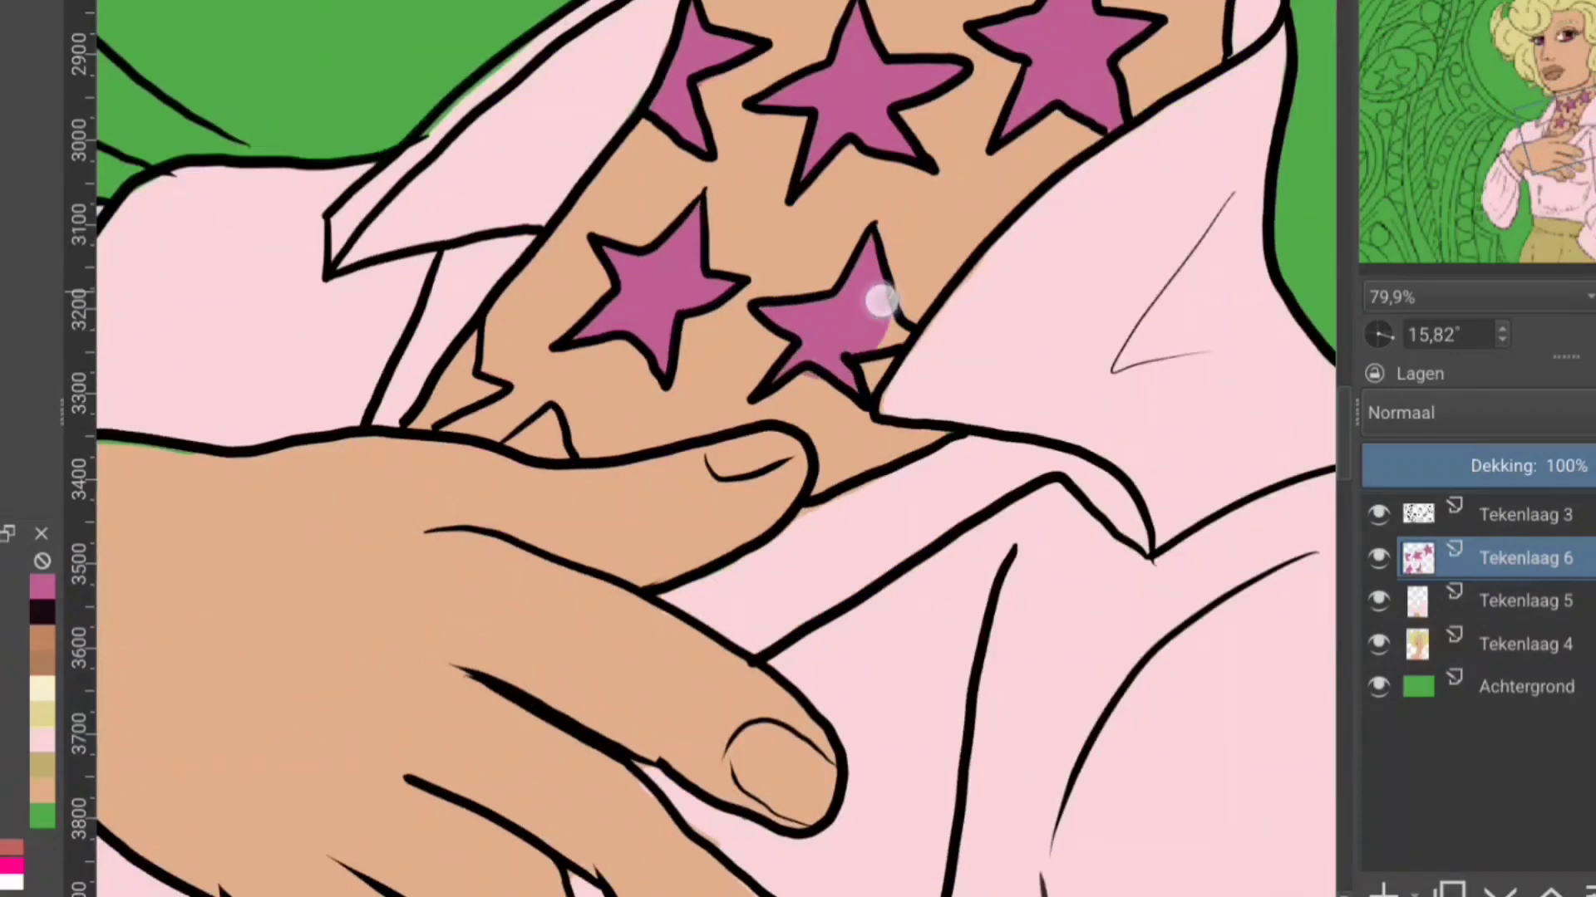
mouse_move(449, 357)
left_mouse_down()
mouse_move(420, 416)
mouse_move(517, 442)
left_mouse_up()
scroll(516, 442, "down", 5)
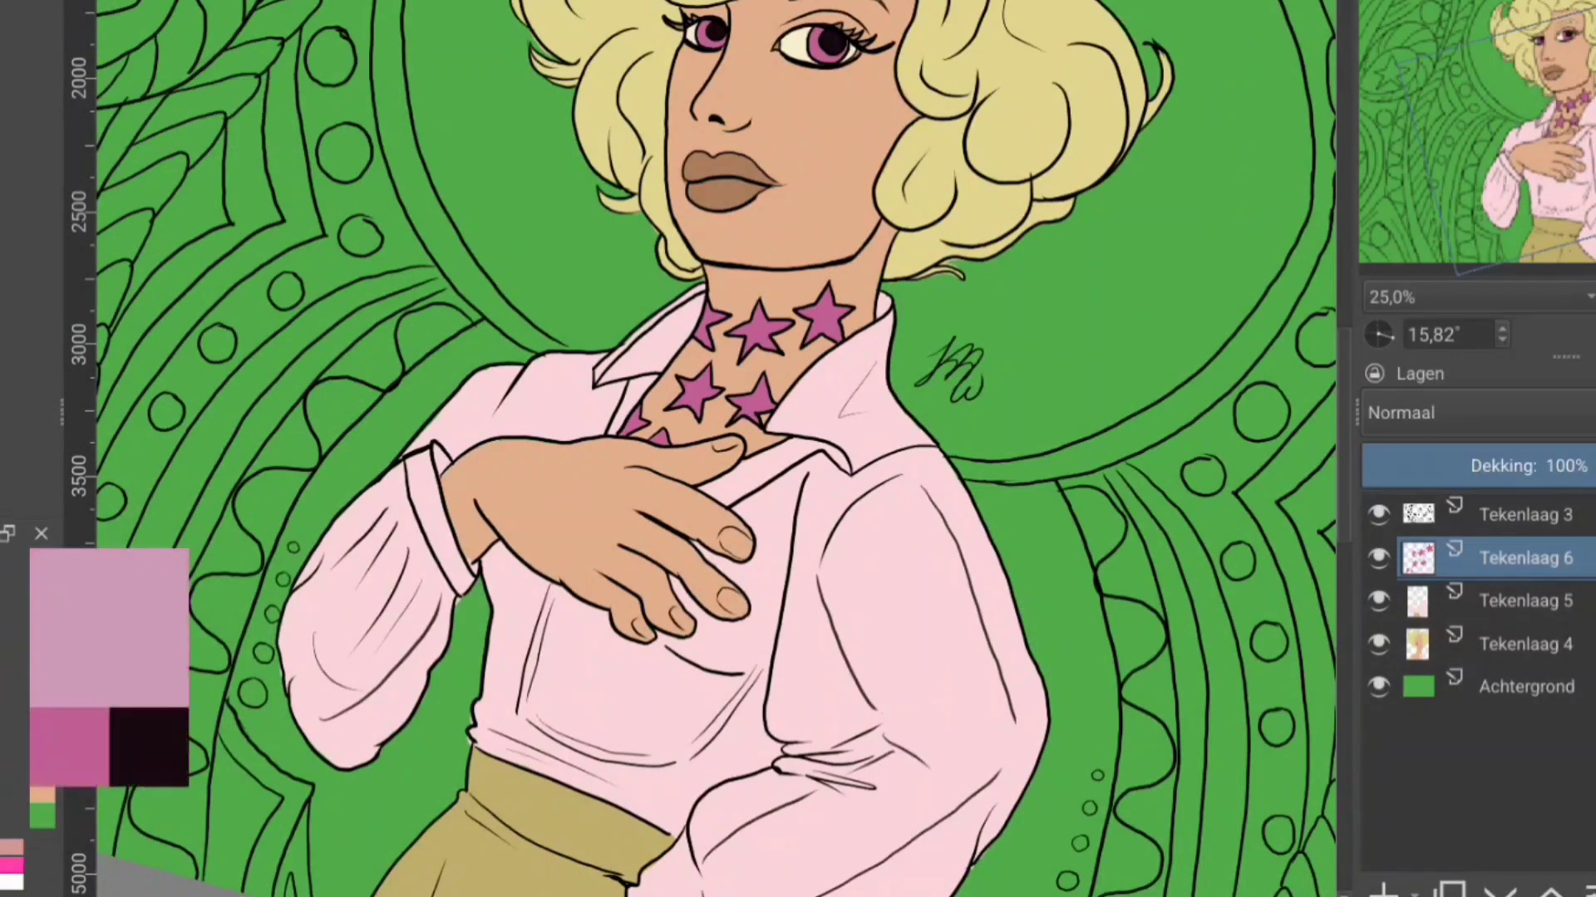
Step: Paint the four fingernails lilac and zoom out to fit the canvas
scroll(665, 582, "up", 5)
left_click_drag(511, 498, 540, 561)
left_click_drag(648, 519, 678, 590)
left_click_drag(818, 536, 864, 615)
left_click_drag(914, 349, 956, 441)
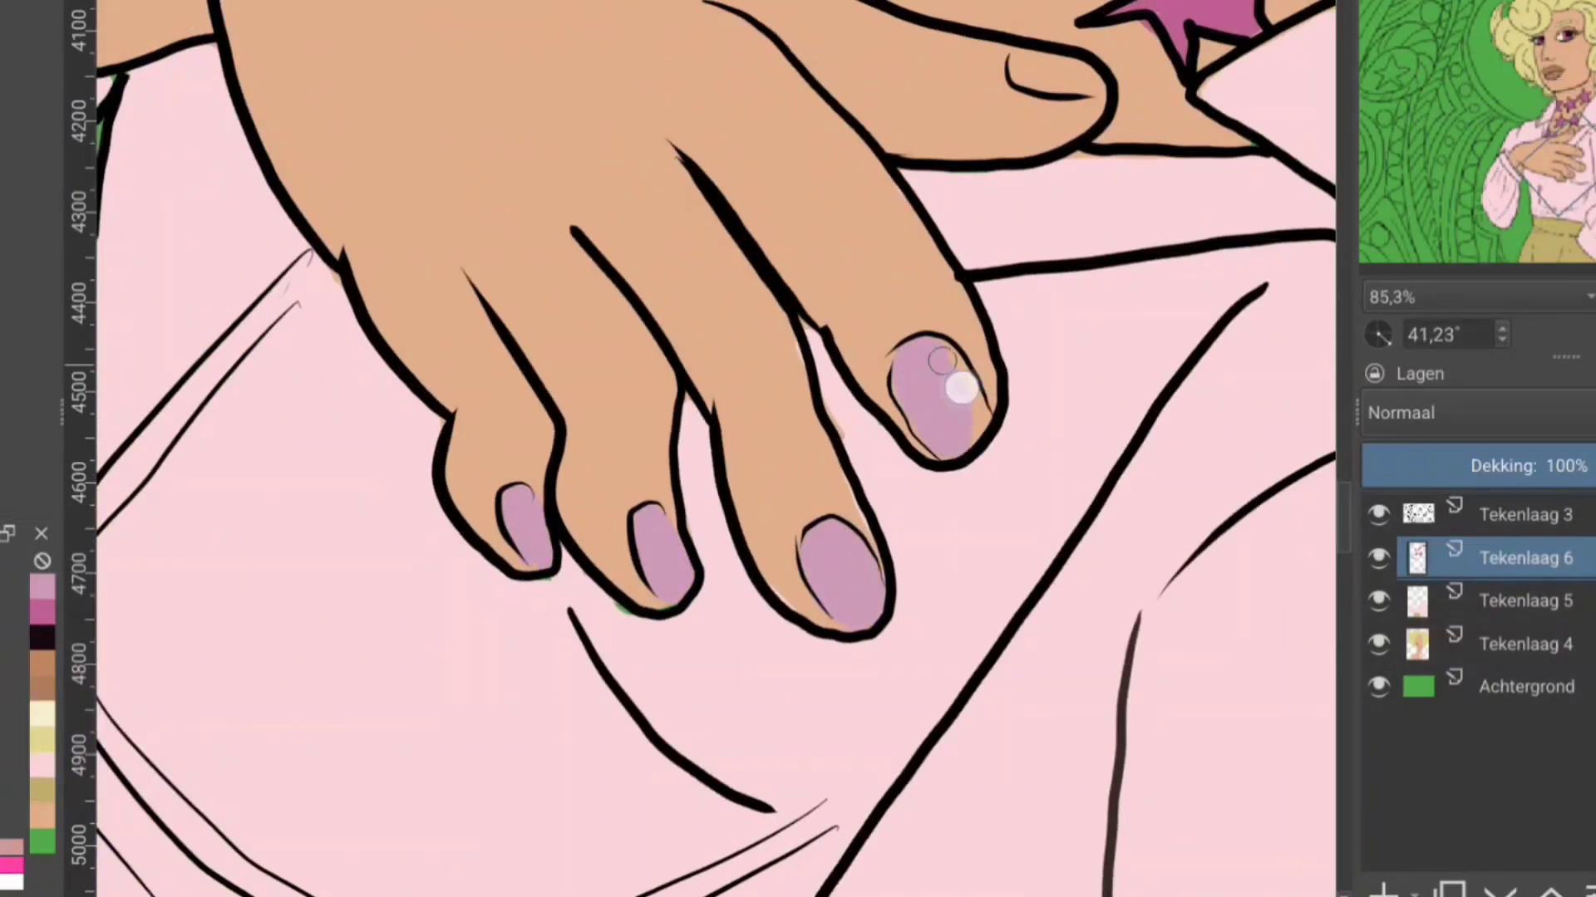
scroll(942, 360, "down", 5)
scroll(748, 416, "down", 4)
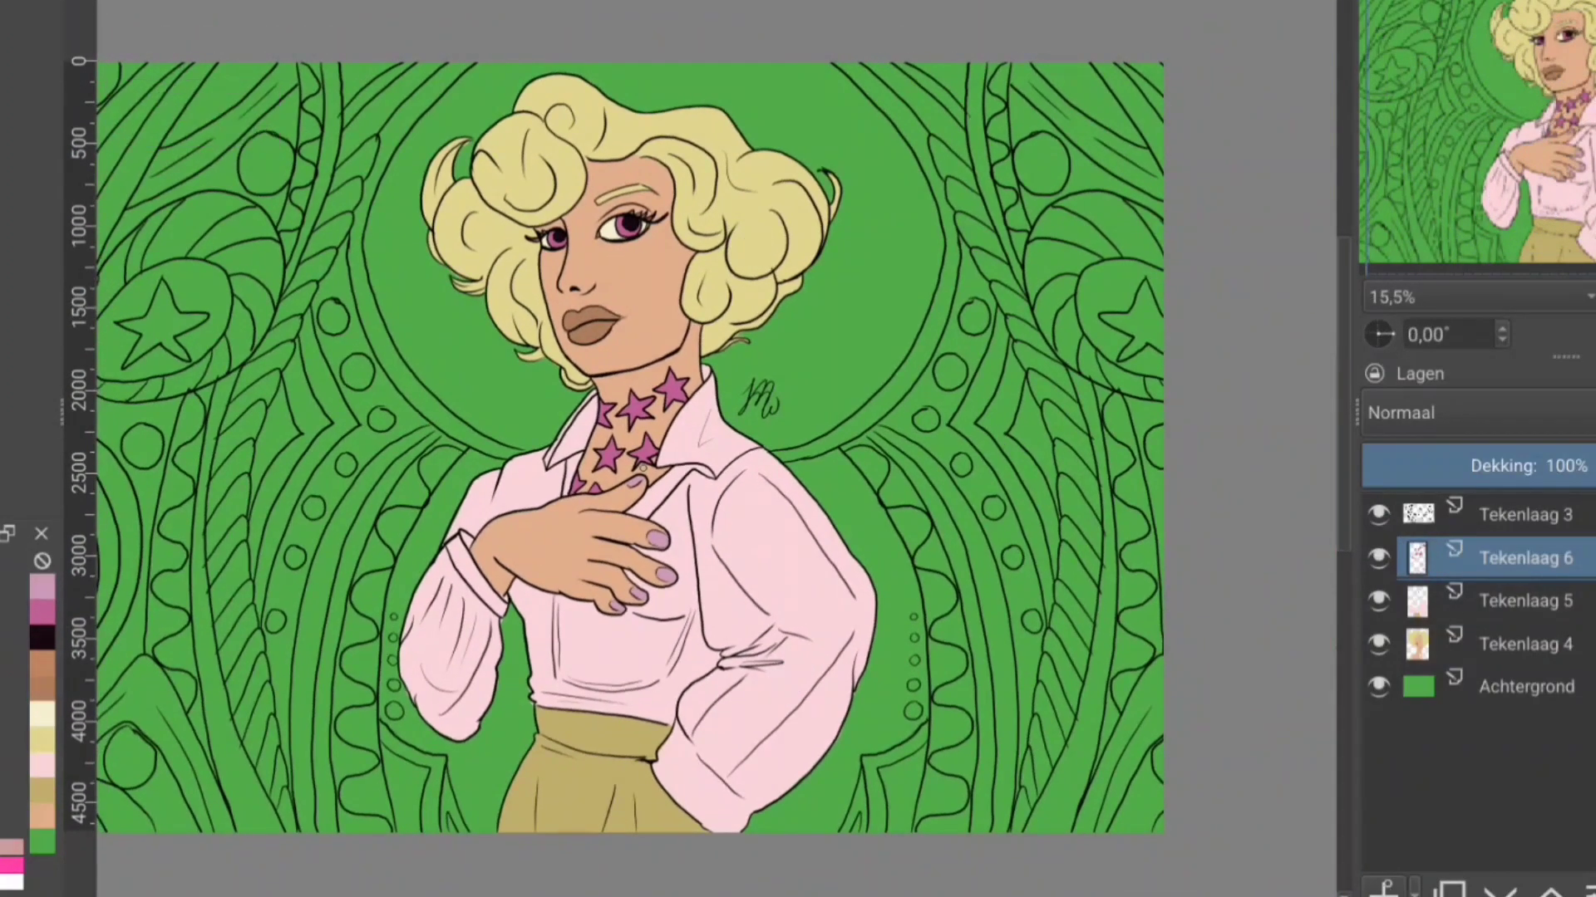
Step: Quick Group the colour layers into Groep 7, add a layer, and airbrush grey blouse shading
right_click(1516, 558)
left_click(812, 353)
left_click_drag(1521, 645, 1520, 601)
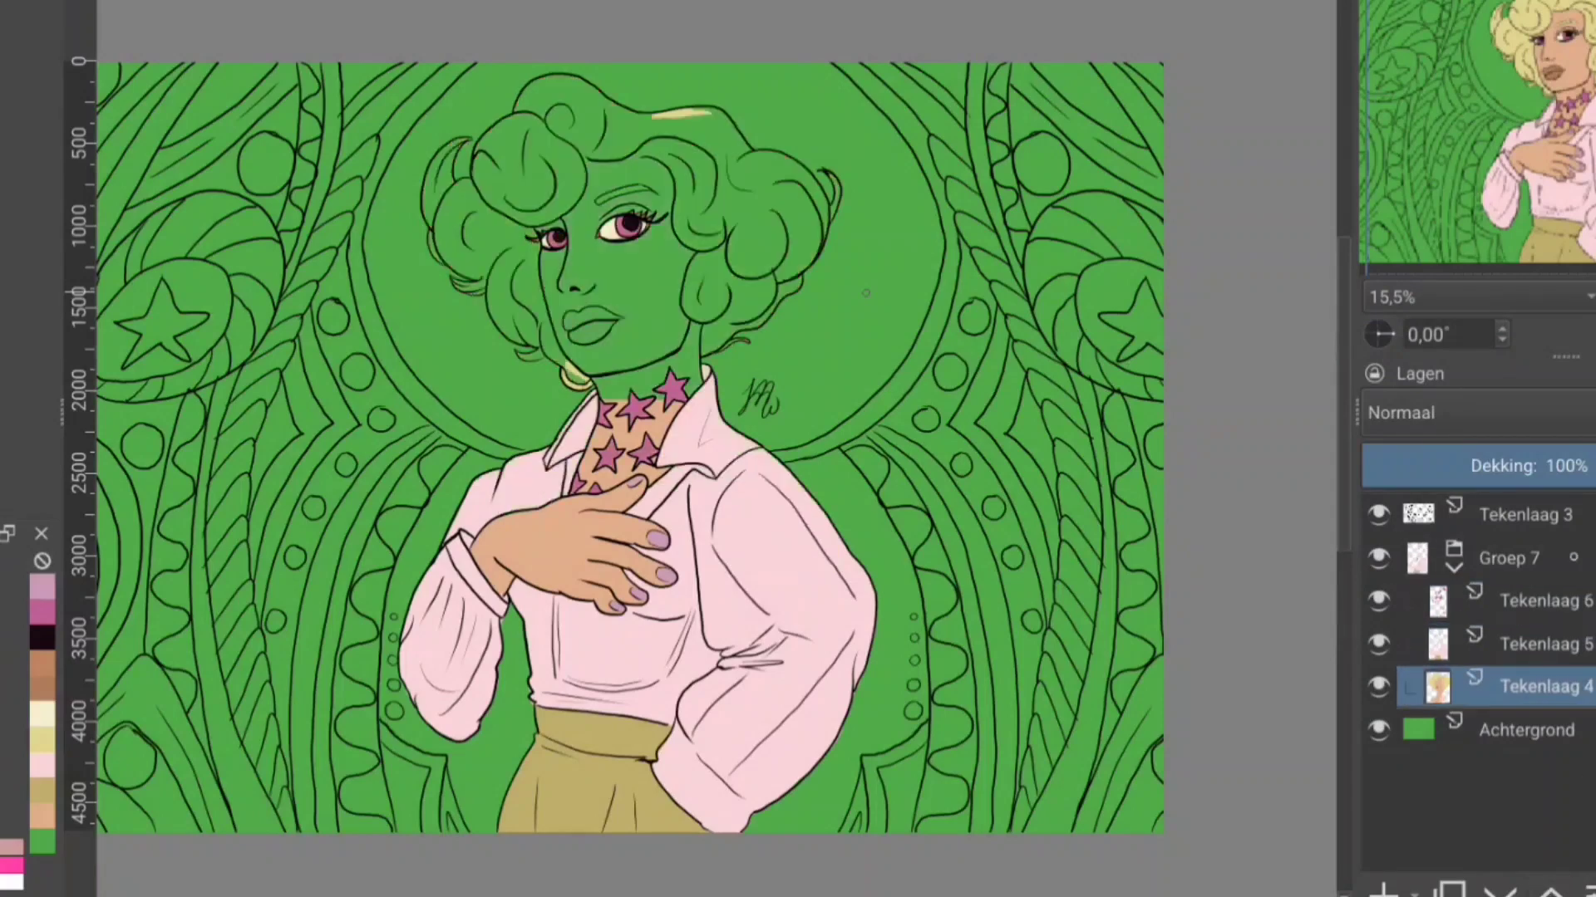
left_click(1384, 889)
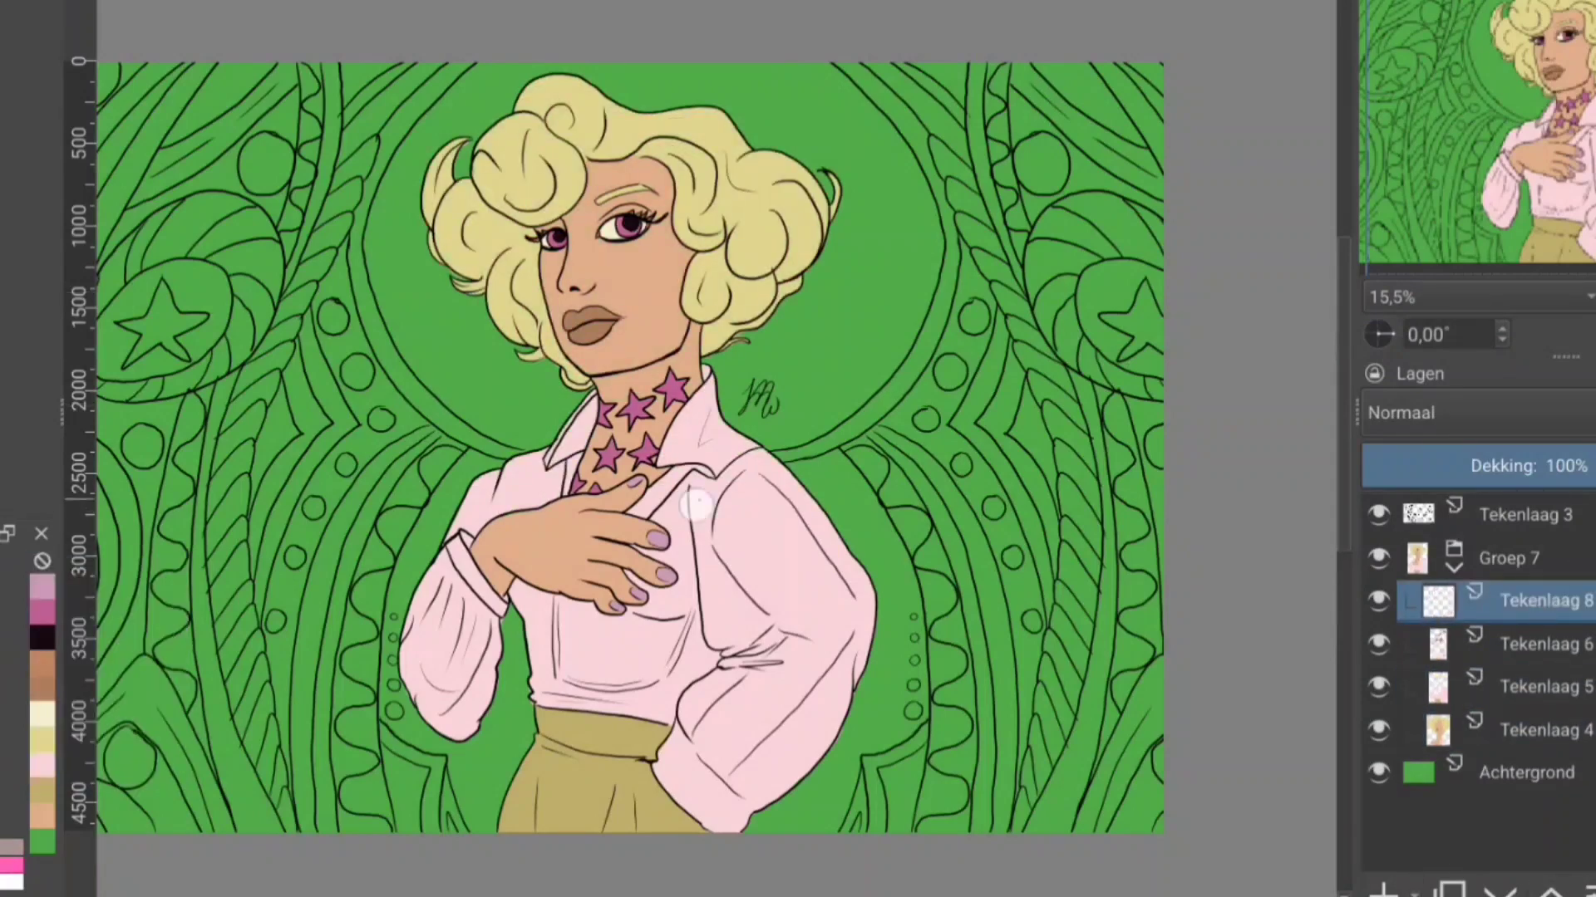
mouse_move(697, 505)
left_mouse_down()
mouse_move(731, 640)
mouse_move(711, 684)
left_mouse_up()
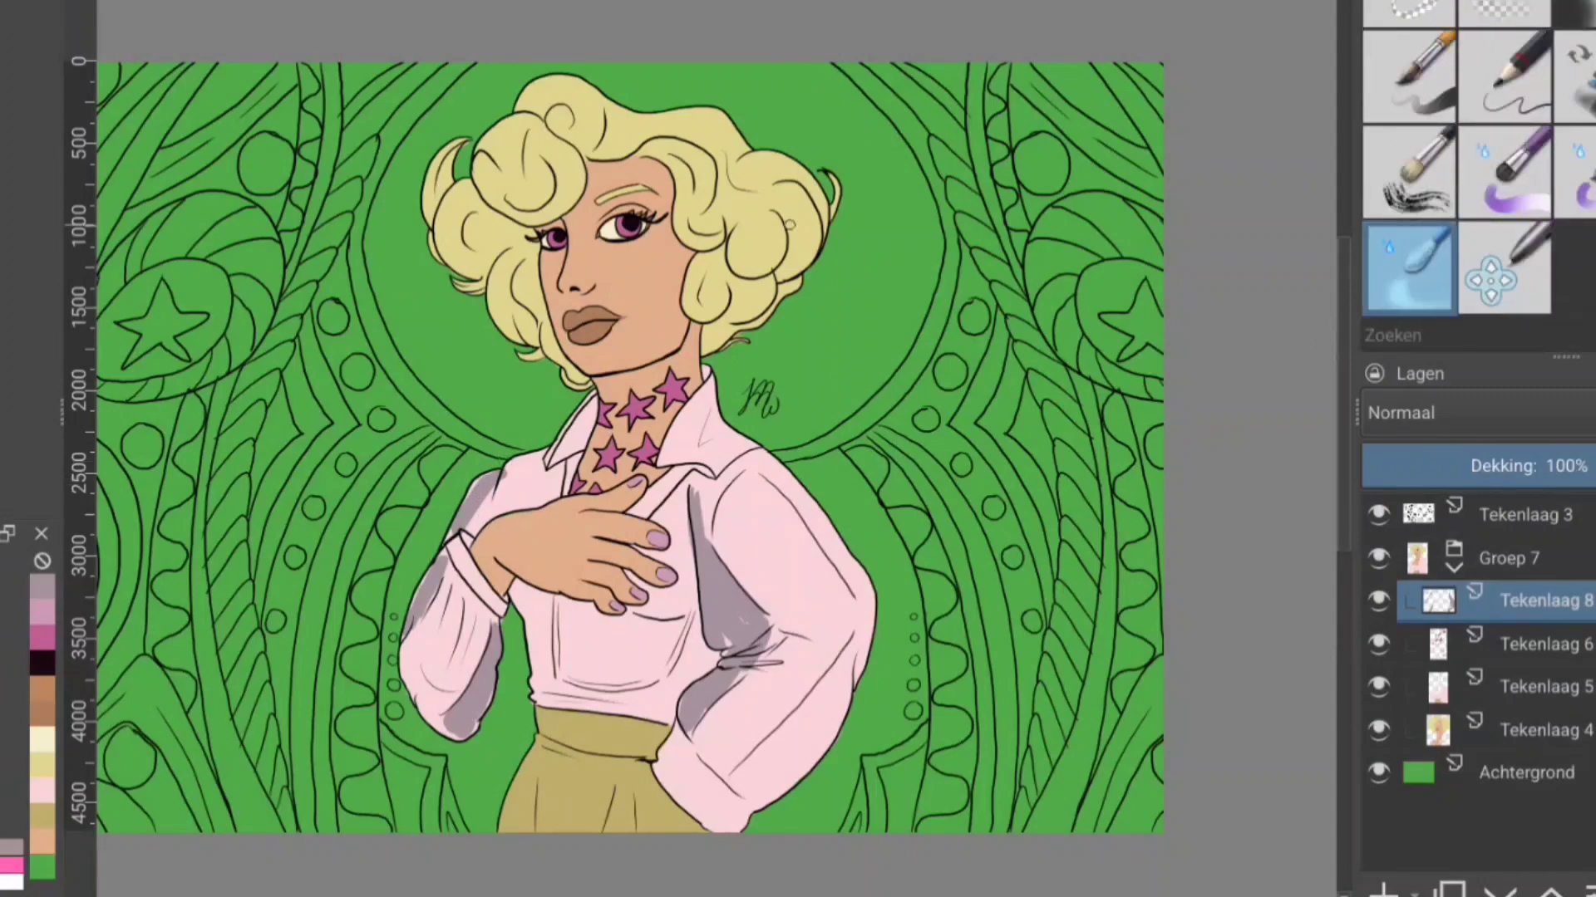
Step: On another new layer, paint cream hair highlights using a tone sampled from the curls
scroll(731, 641, "up", 2)
key("Insert")
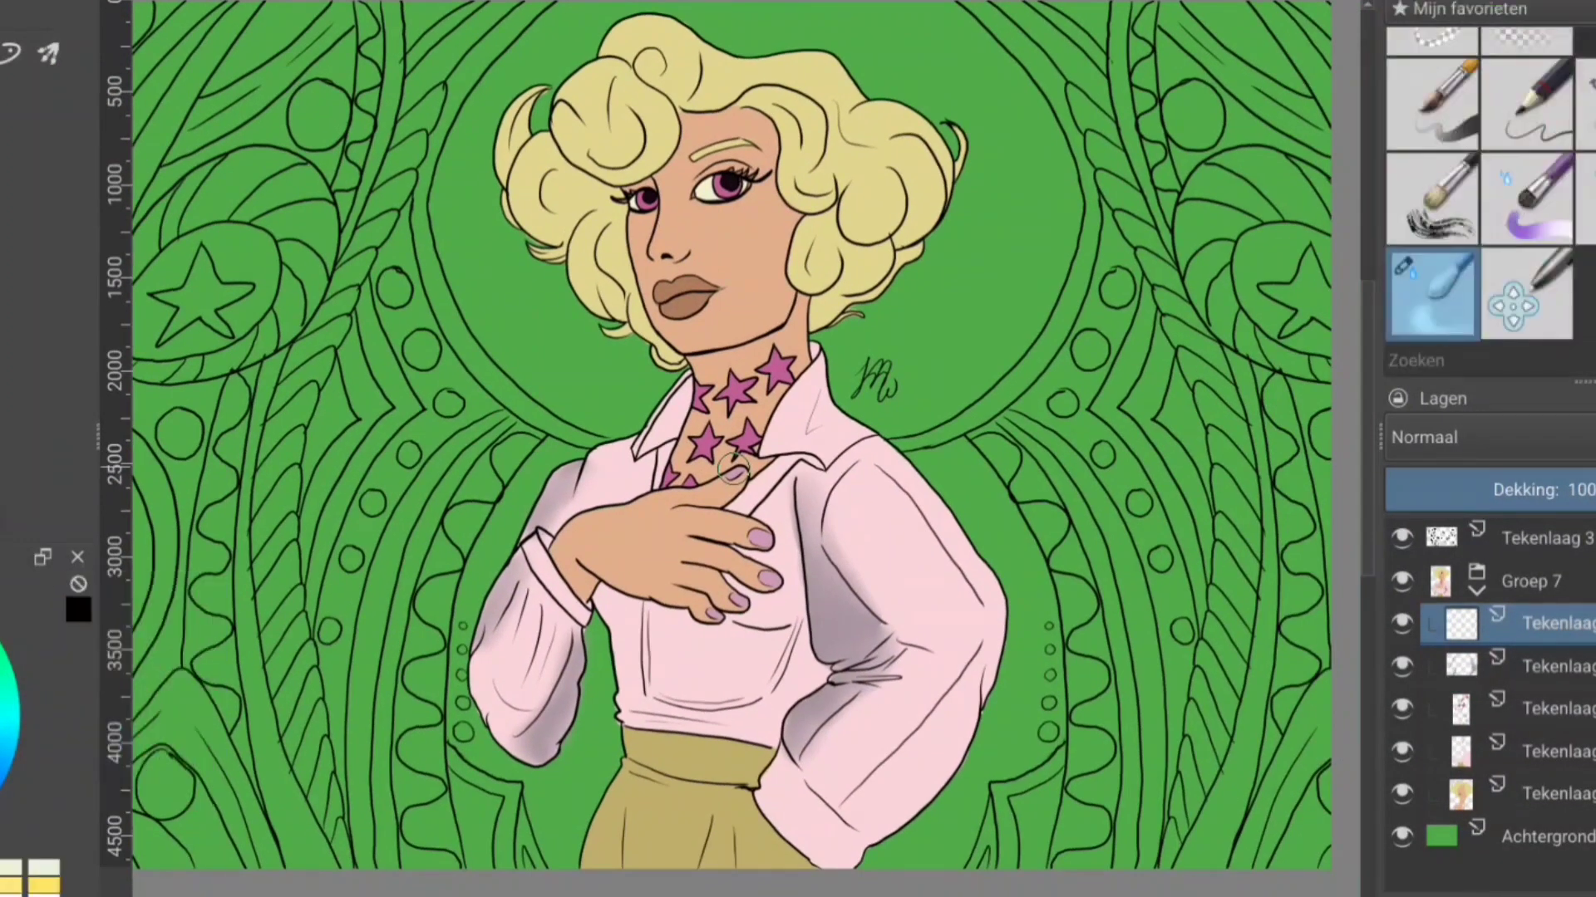
left_click_drag(552, 117, 638, 148)
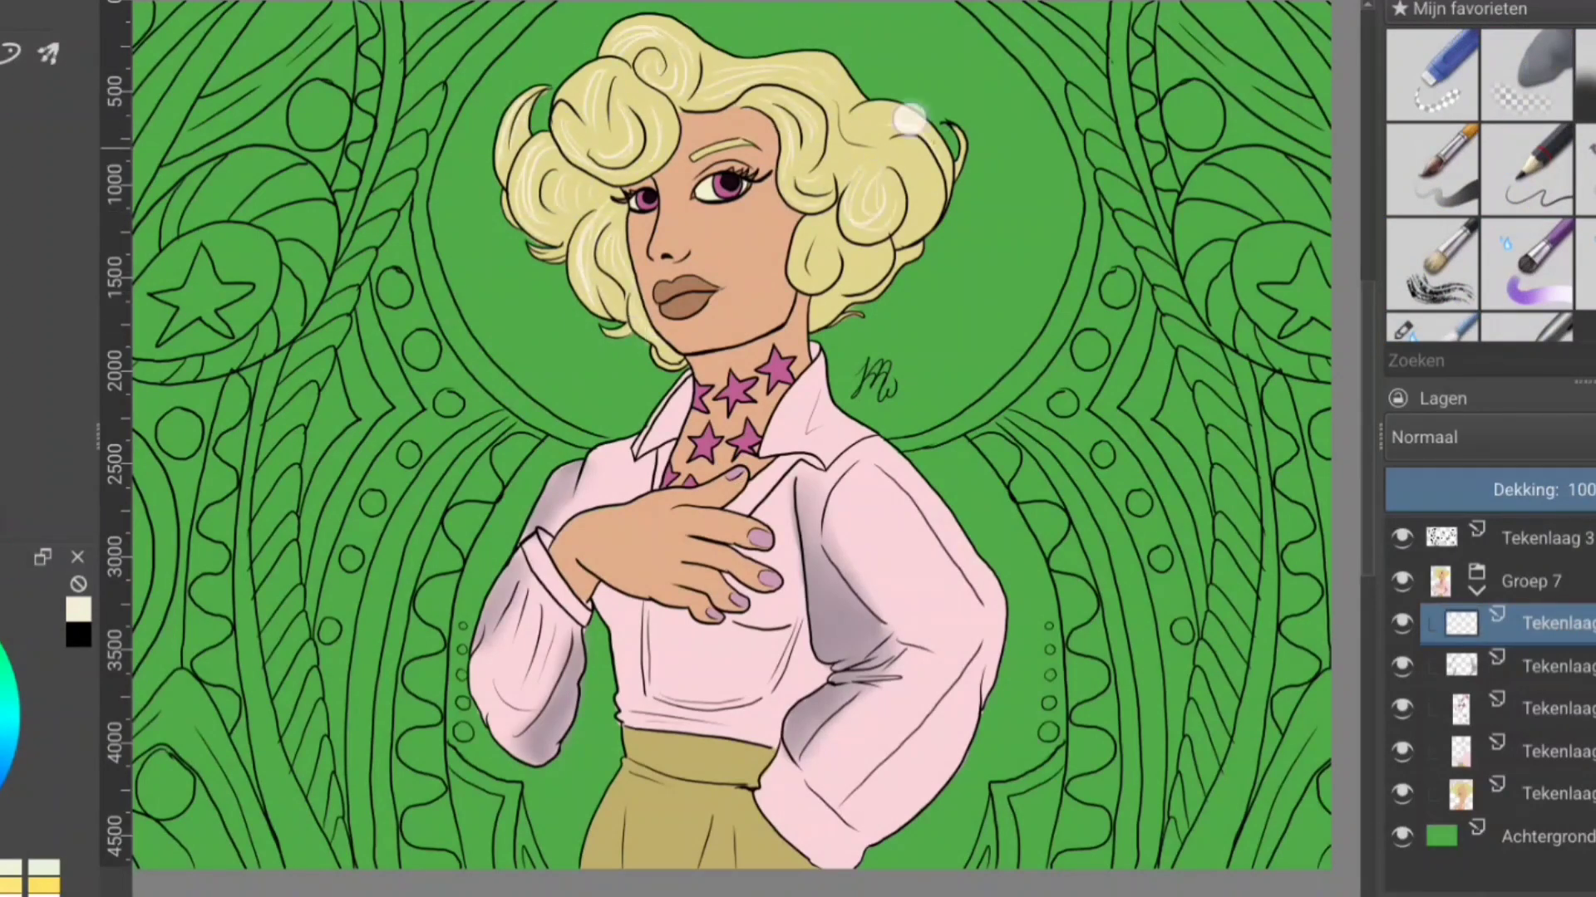
left_click(539, 217, "ctrl")
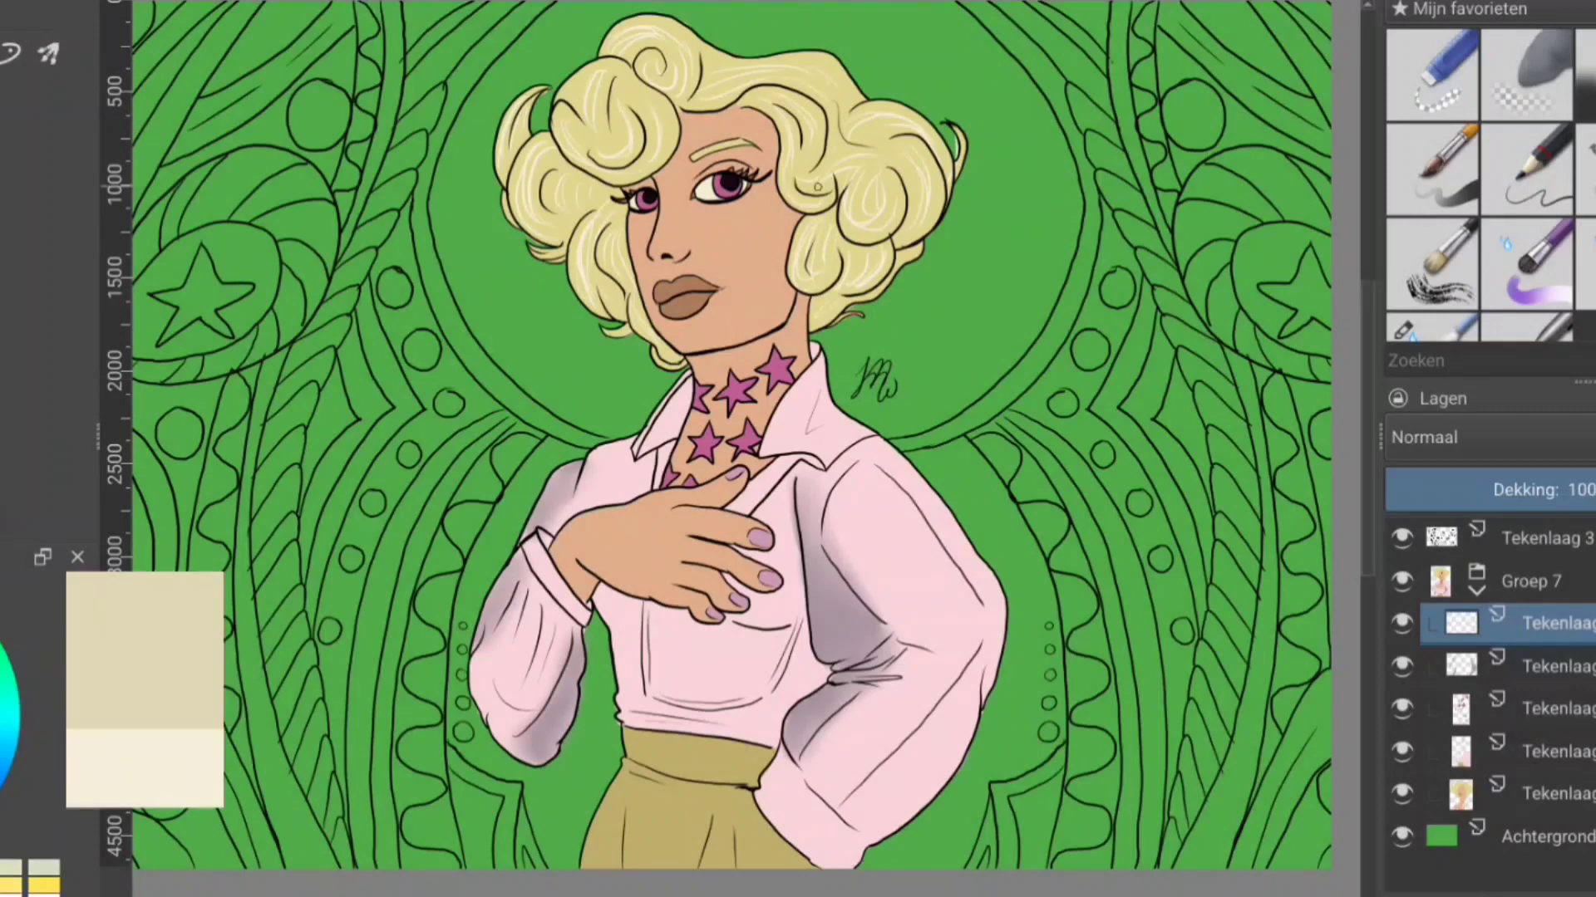
left_click_drag(619, 37, 678, 90)
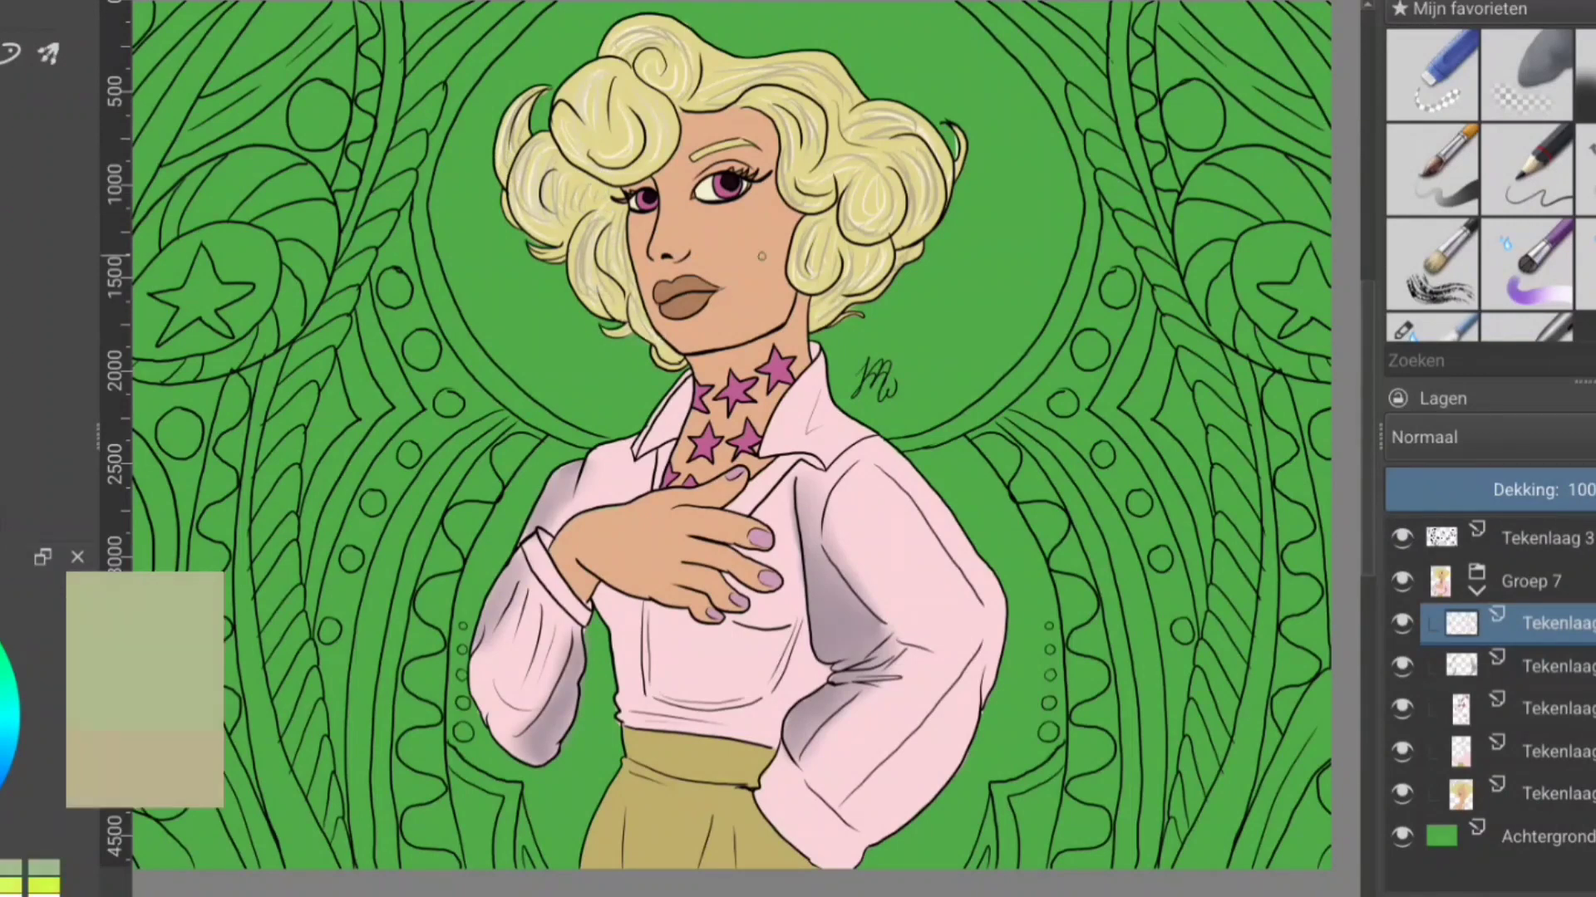
Step: Paint purple shadows on neck, collar and blouse, plus cheek and forehead tints
left_click(1431, 166)
mouse_move(768, 226)
left_mouse_down()
mouse_move(715, 249)
mouse_move(636, 245)
left_mouse_up()
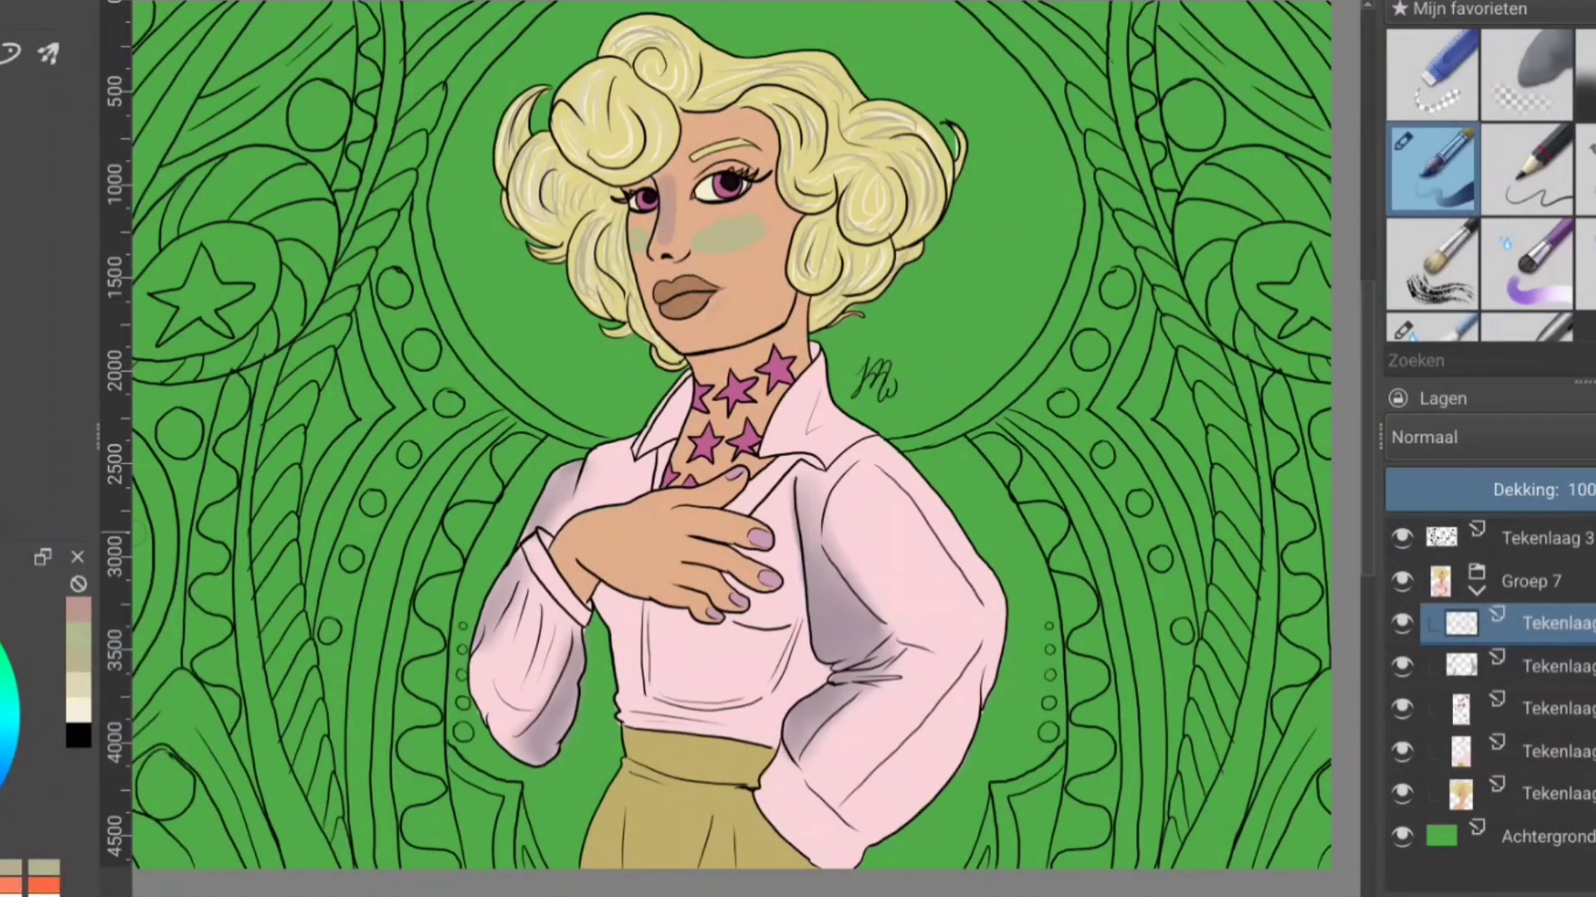
left_click_drag(810, 289, 690, 378)
left_click_drag(802, 333, 682, 401)
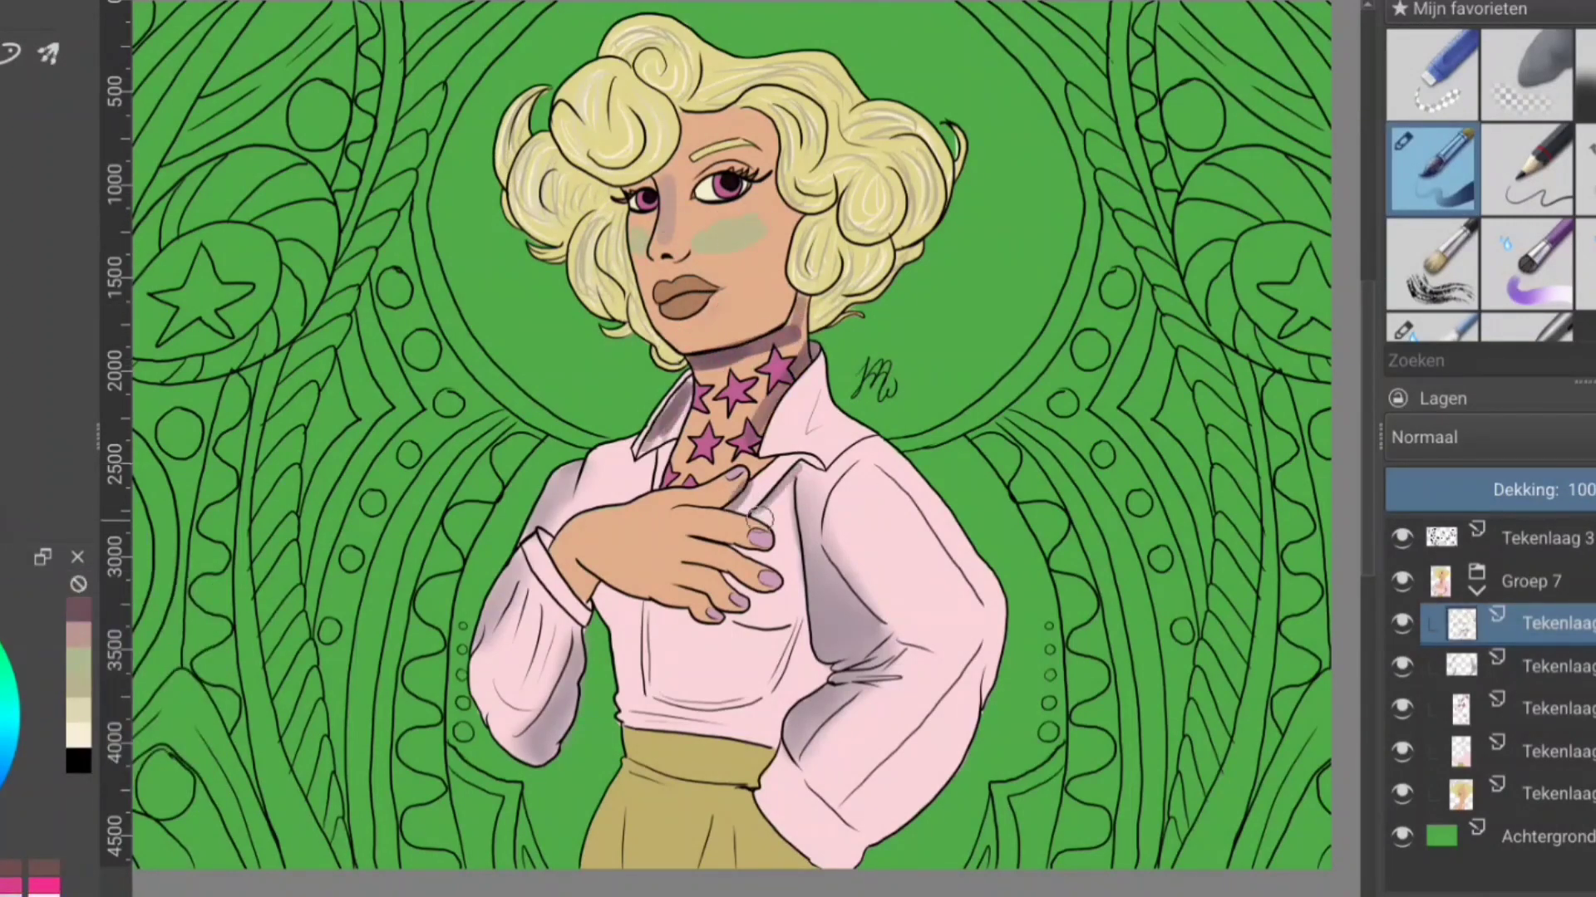
left_click_drag(760, 519, 743, 594)
mouse_move(822, 490)
left_mouse_down()
mouse_move(797, 681)
mouse_move(632, 744)
left_mouse_up()
left_click_drag(848, 794, 761, 865)
mouse_move(831, 201)
left_mouse_down()
mouse_move(748, 150)
mouse_move(823, 274)
left_mouse_up()
Step: Blend the blouse shadows, add orange cheek blush and a white nose highlight
key("/")
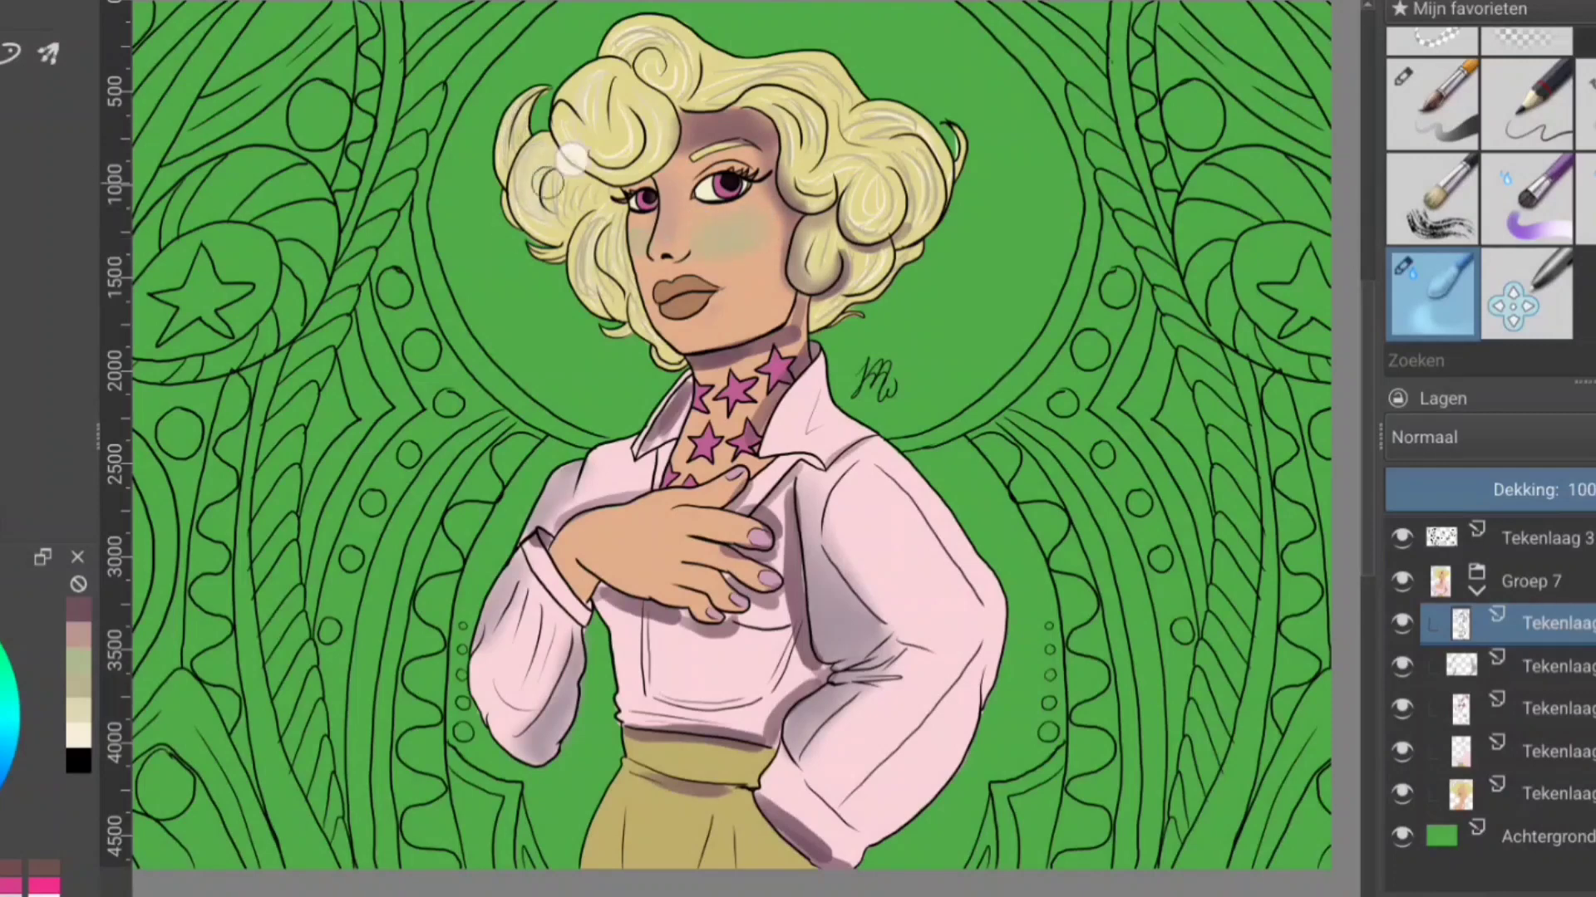
mouse_move(773, 499)
left_mouse_down()
mouse_move(767, 730)
mouse_move(813, 838)
left_mouse_up()
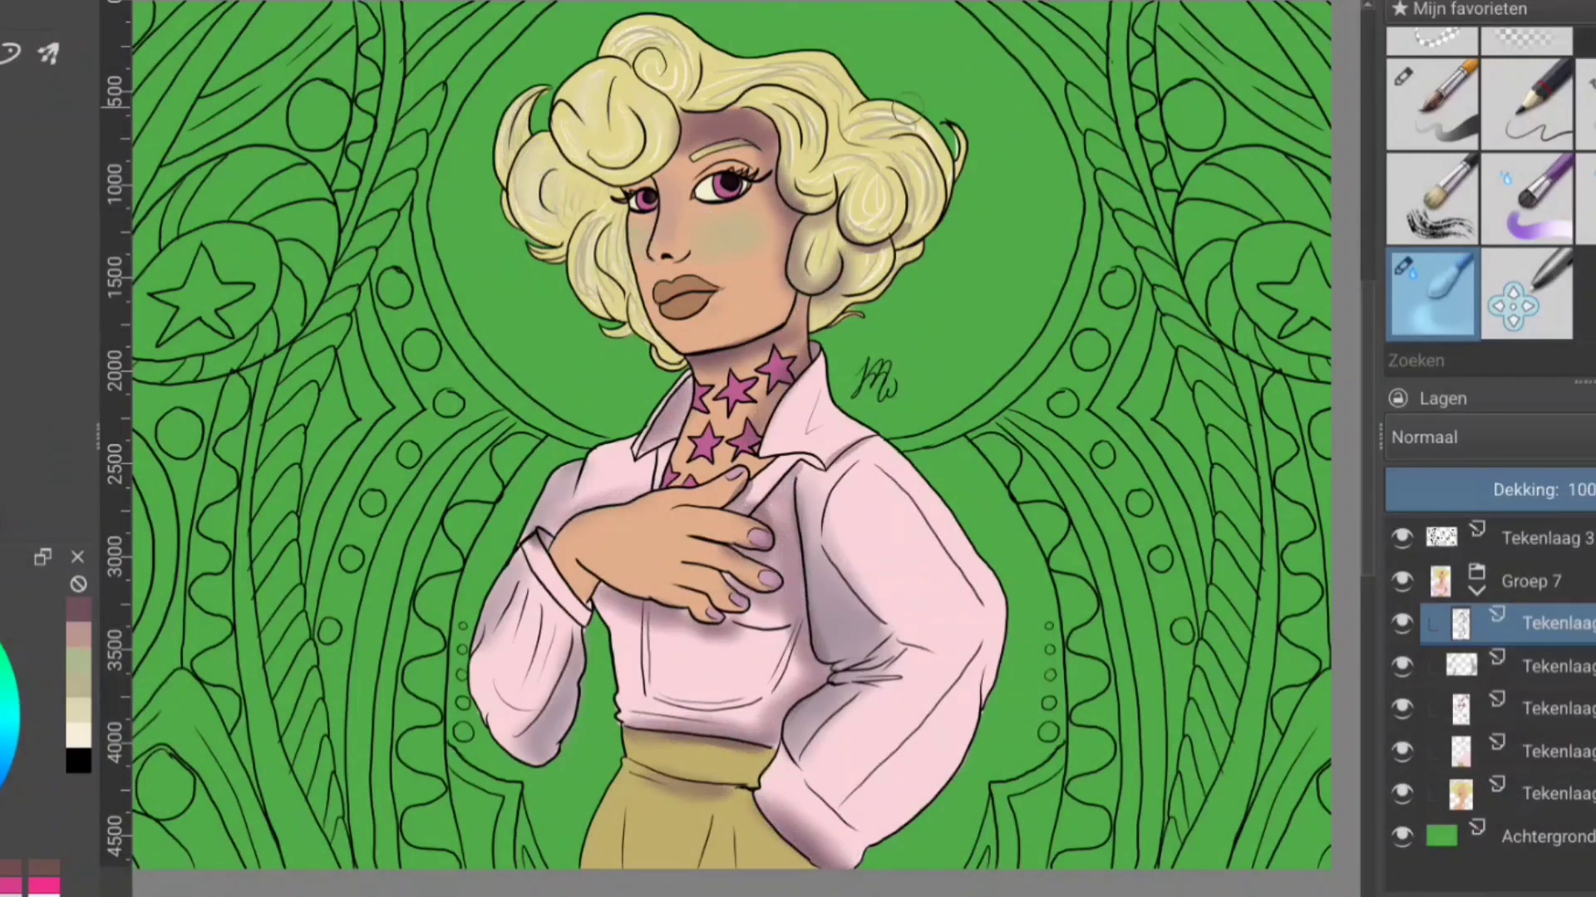
left_click_drag(756, 214, 723, 249)
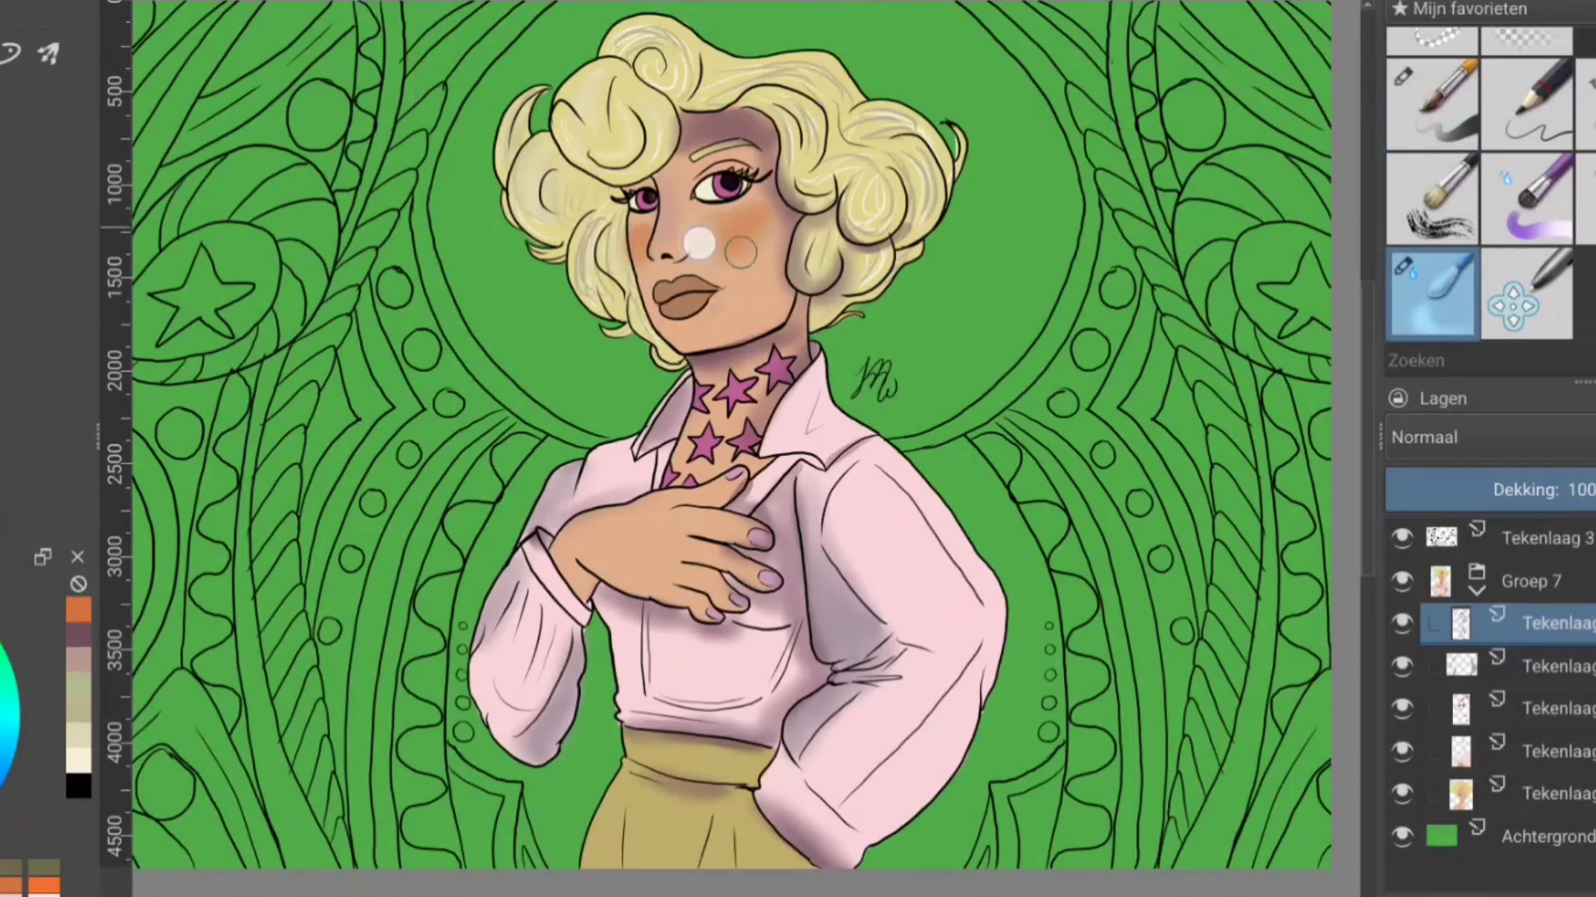
left_click(662, 247)
left_click(1431, 104)
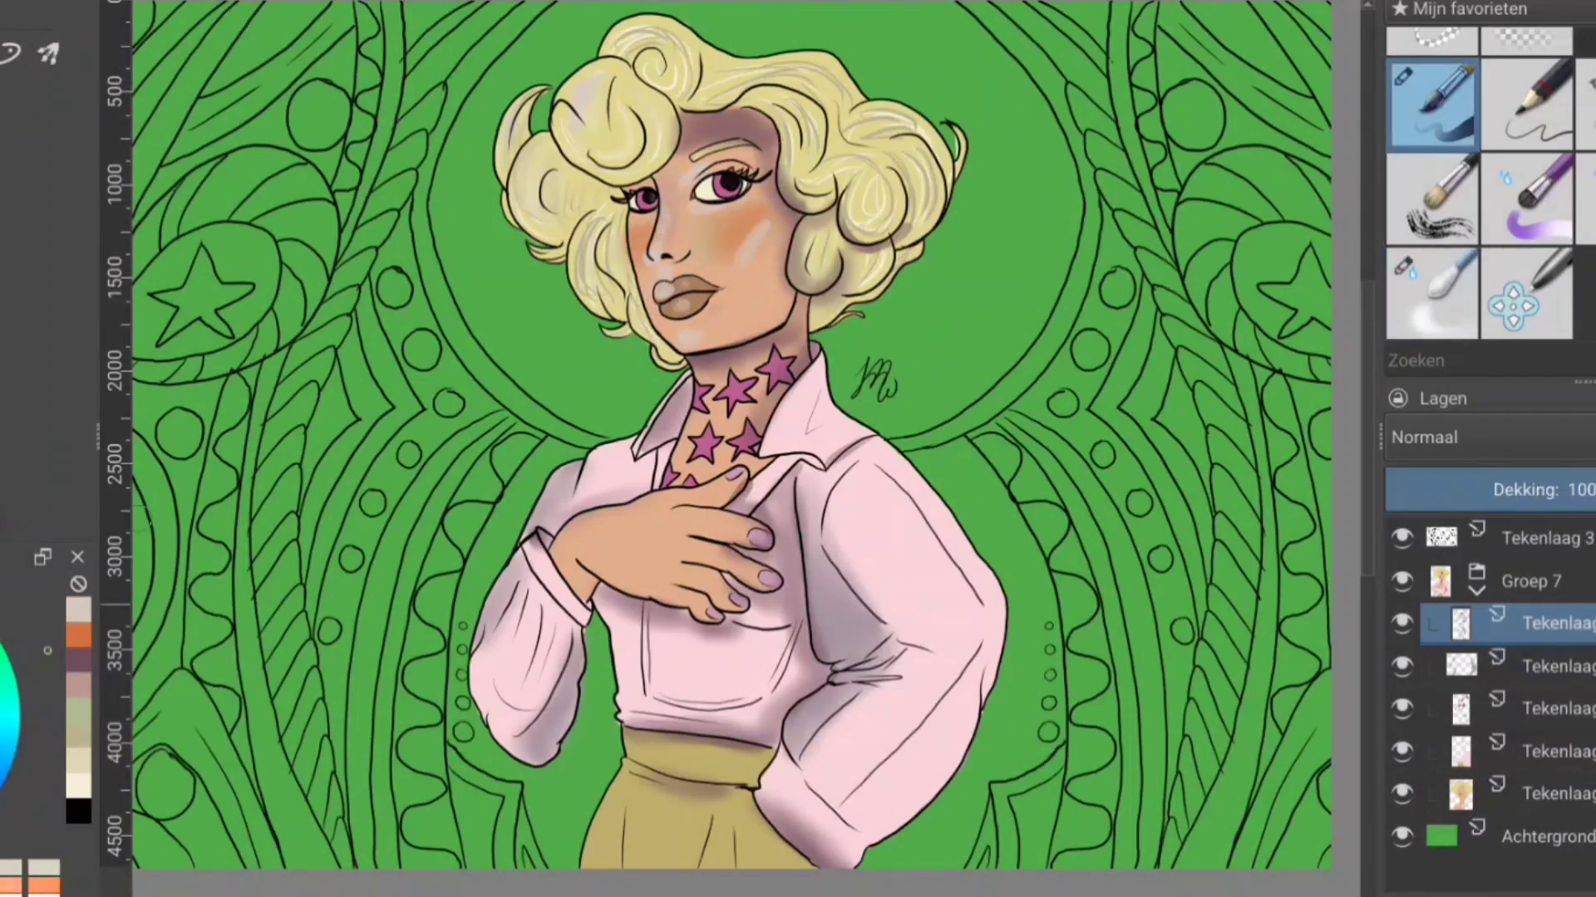
Step: Add white highlights on the curls, neck stars, hand, sleeves, chest fold and waistband
left_click_drag(532, 157, 595, 282)
mouse_move(578, 99)
left_mouse_down()
mouse_move(739, 88)
mouse_move(839, 216)
mouse_move(819, 262)
left_mouse_up()
left_click_drag(702, 382, 713, 398)
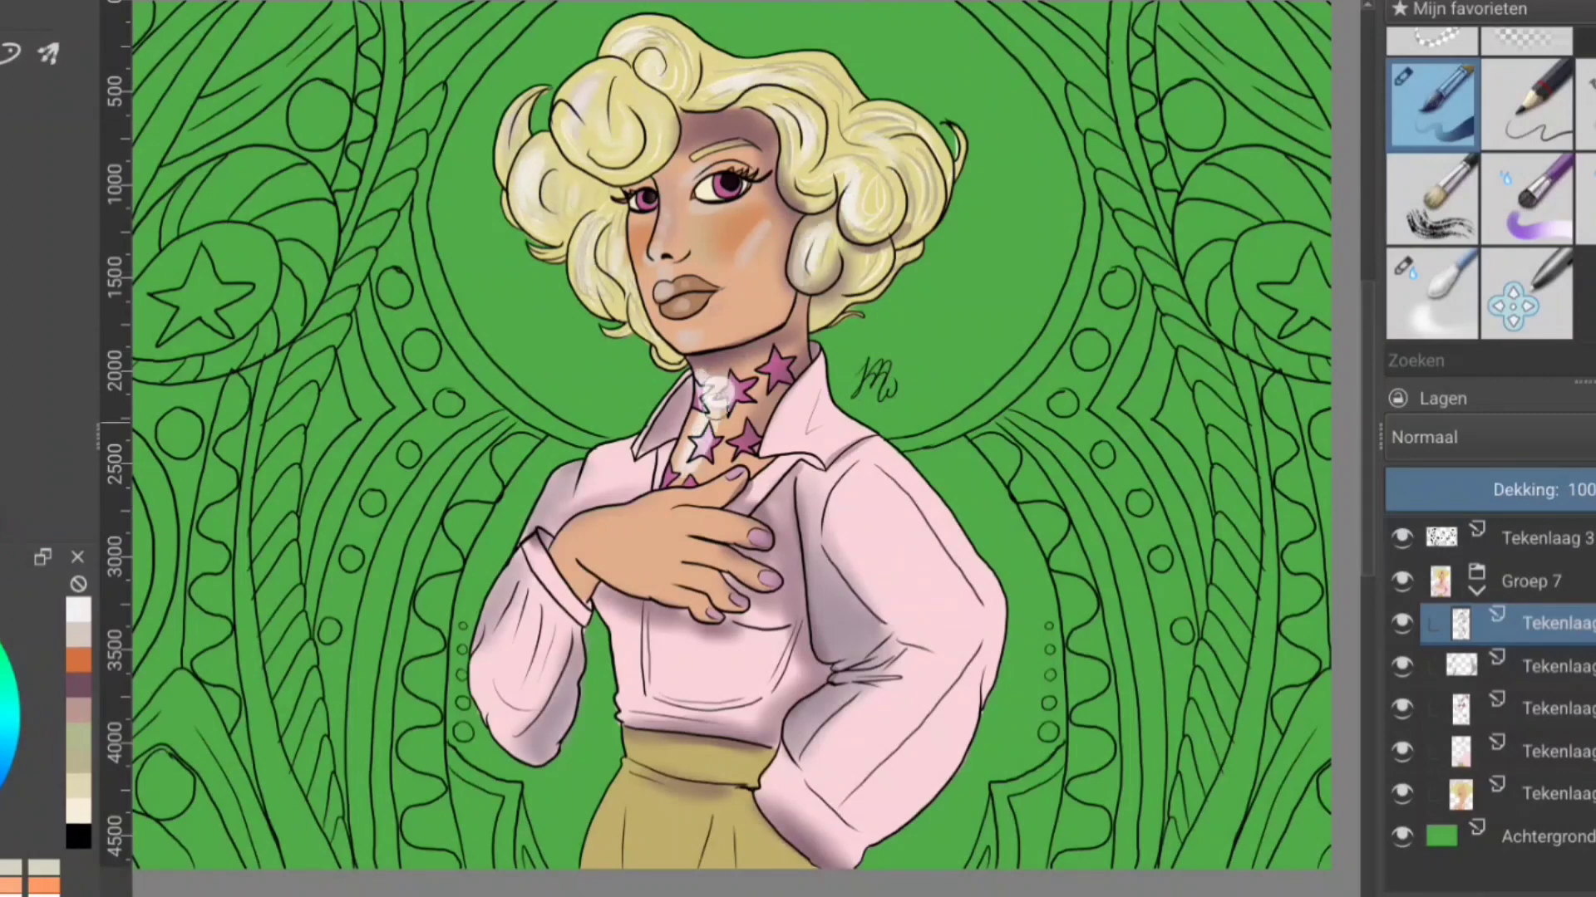
left_click_drag(644, 517, 715, 532)
left_click_drag(532, 557, 499, 682)
left_click_drag(831, 499, 881, 640)
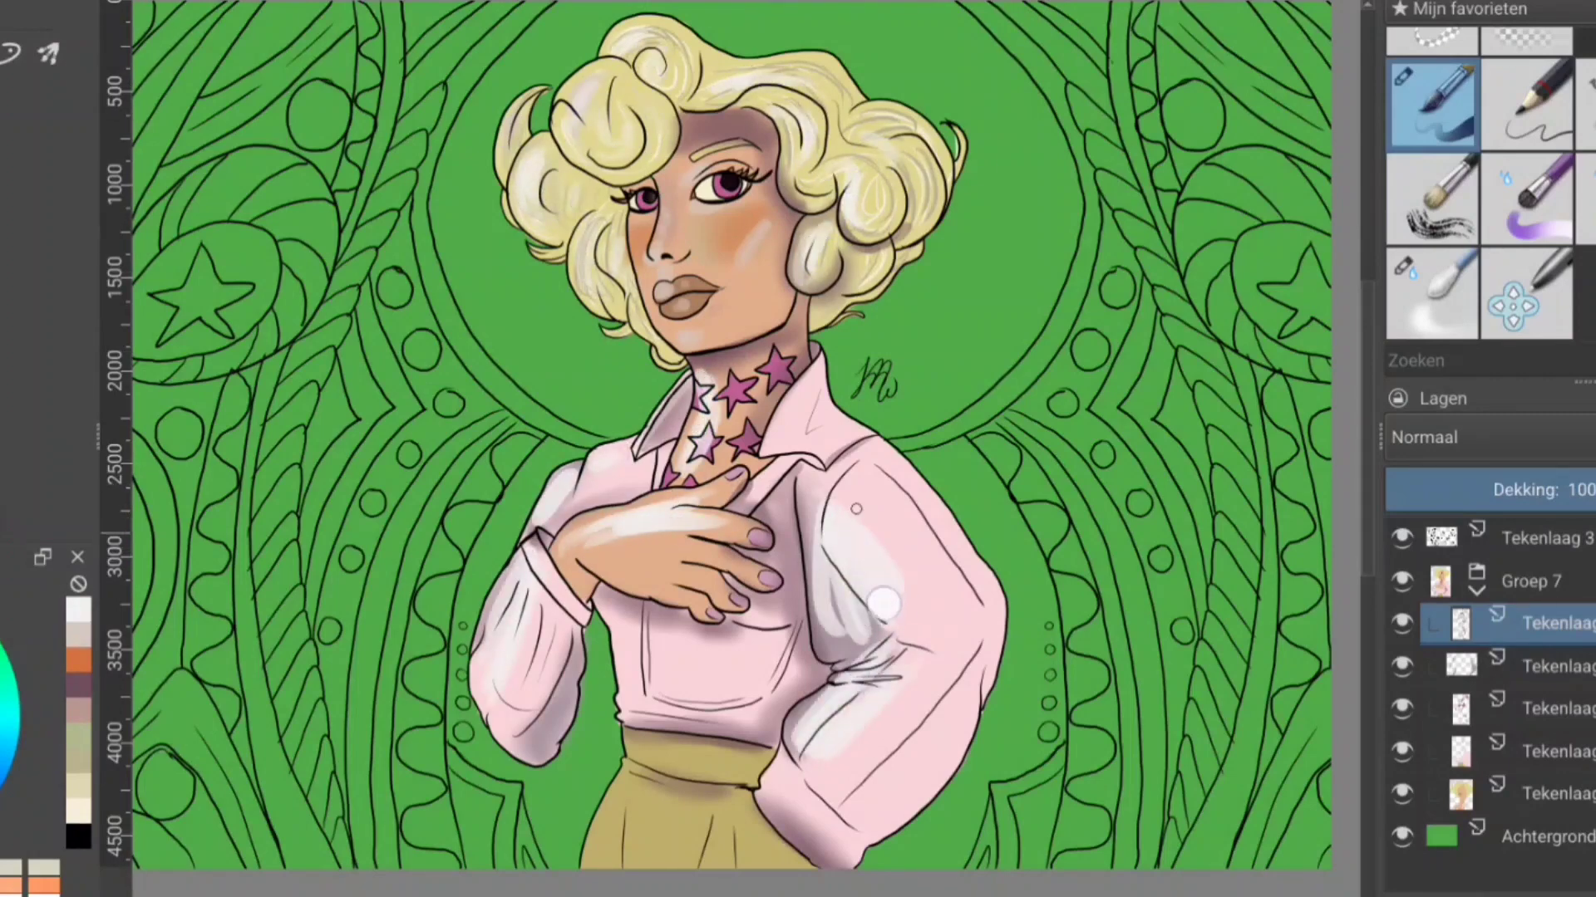
left_click_drag(619, 615, 631, 689)
left_click_drag(598, 798, 615, 864)
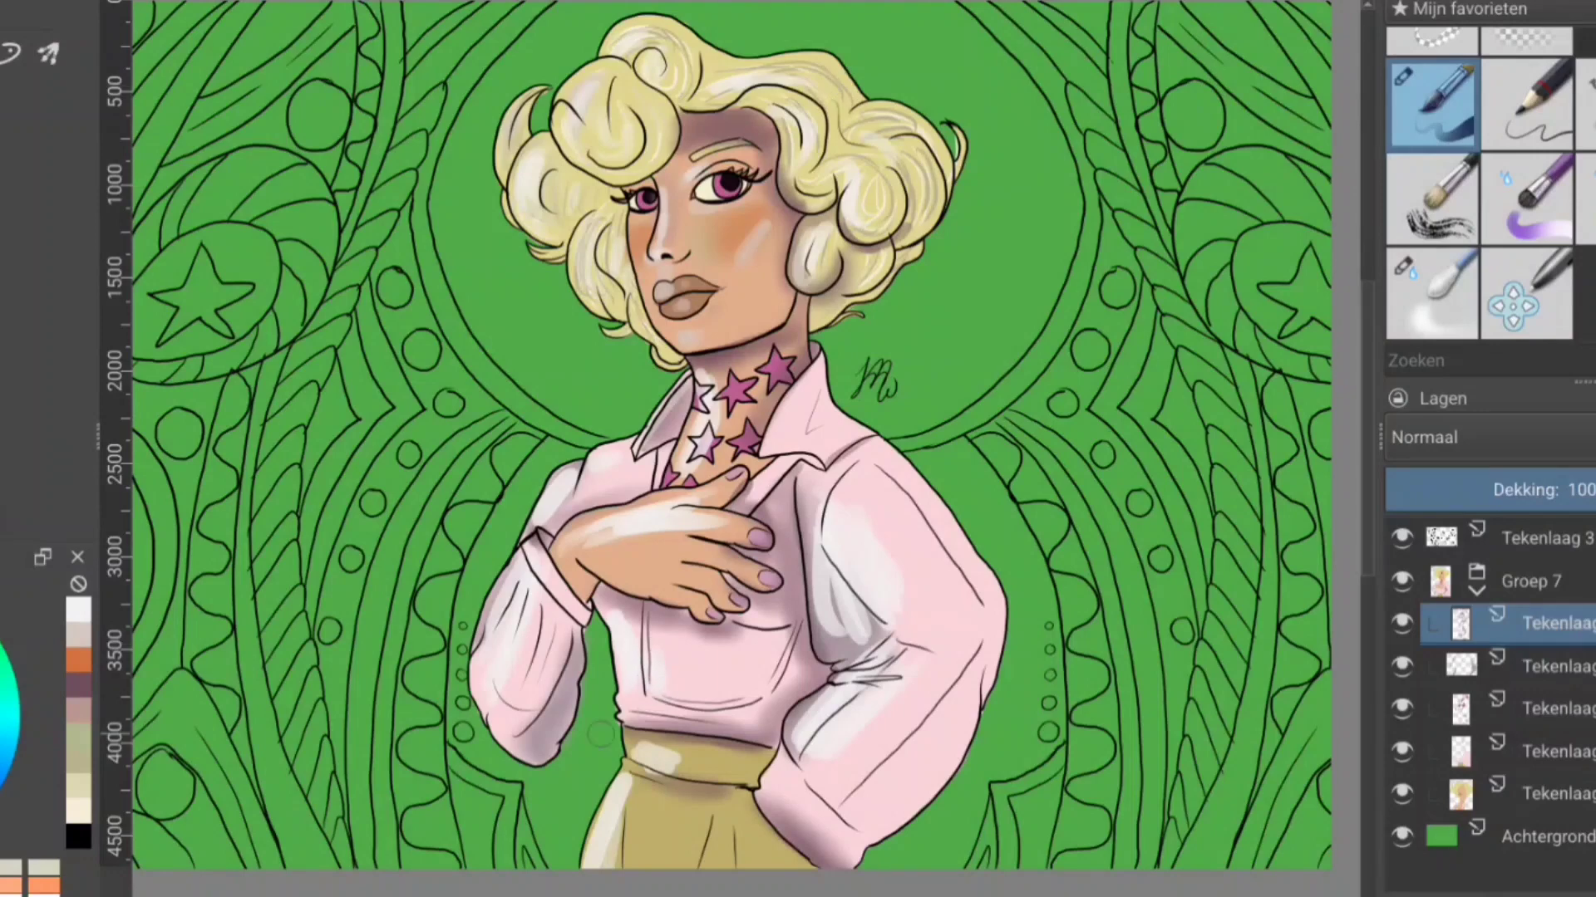
Step: Soften the white highlights on neck star, hand, sleeves, chest and waistband with the blender brush
left_click(1431, 292)
left_click_drag(702, 449, 715, 455)
left_click_drag(582, 516, 698, 528)
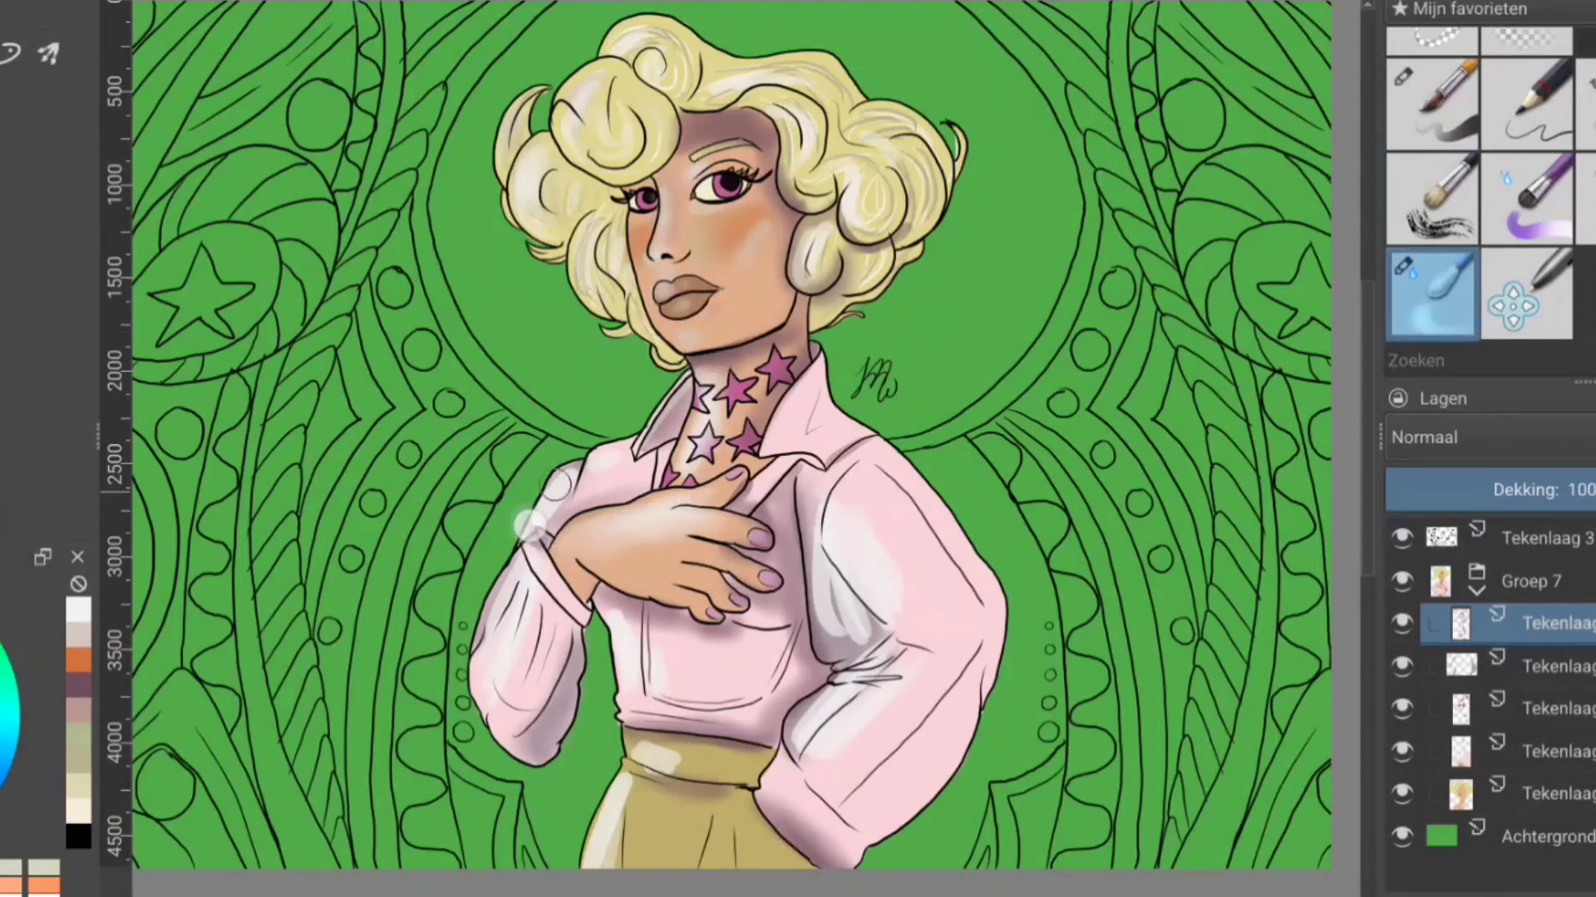
left_click_drag(532, 507, 532, 573)
left_click_drag(619, 615, 665, 765)
left_click_drag(607, 773, 623, 864)
left_click_drag(831, 598, 856, 673)
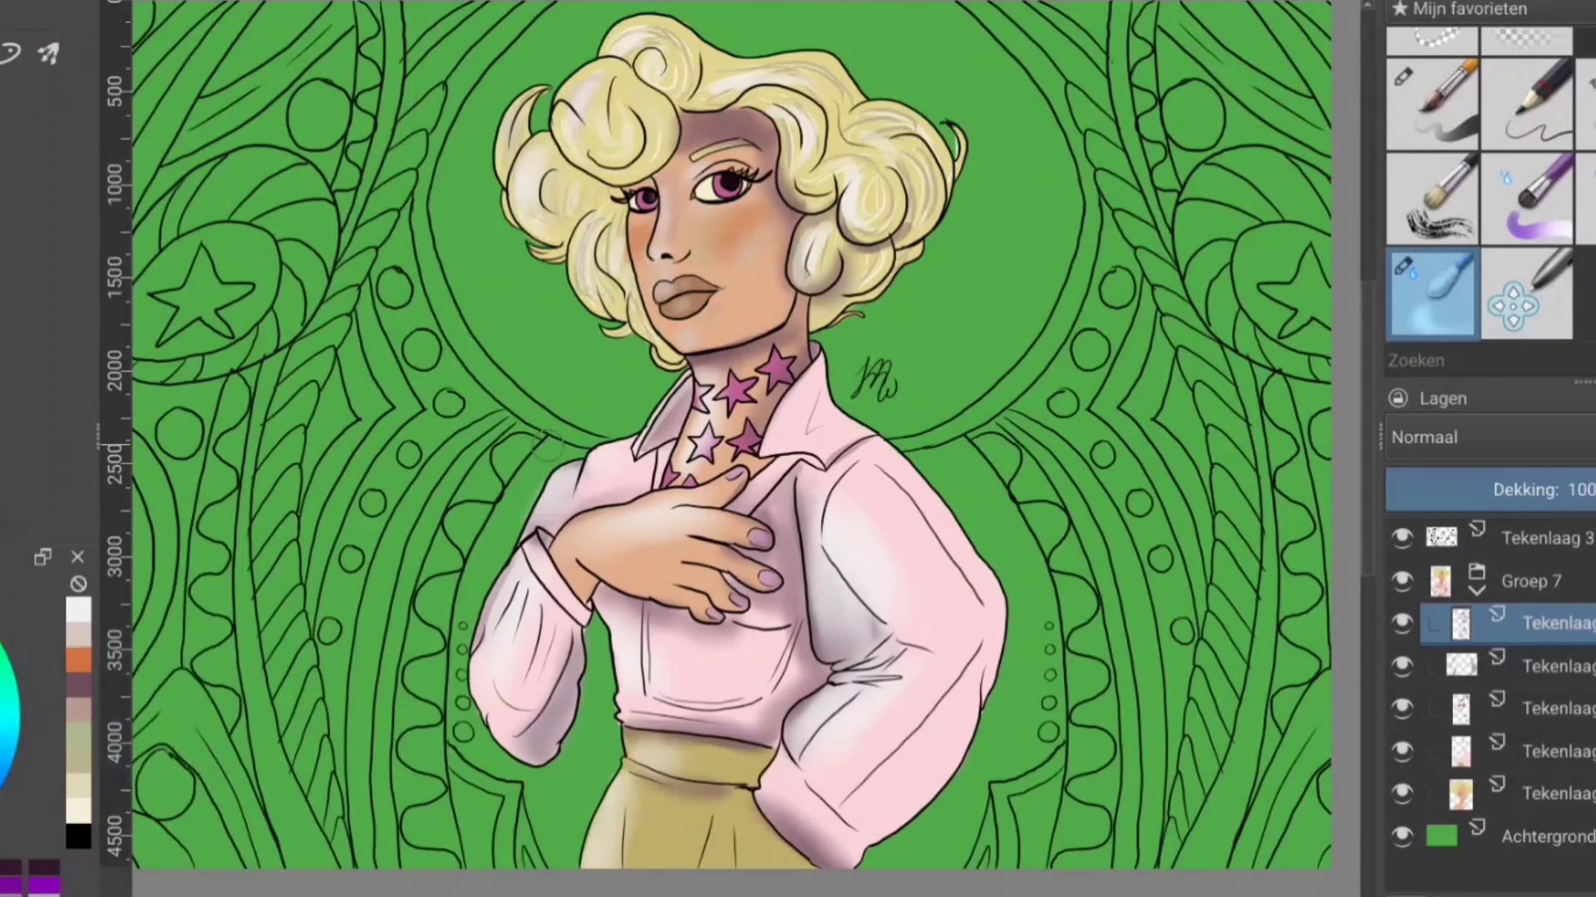
Step: On a new layer, paint deeper purple shadows on neck, sleeve, hairline, cheek and hair edges, then blend
key("Insert")
left_click(1585, 104)
left_click_drag(798, 299, 781, 382)
mouse_move(873, 441)
left_mouse_down()
mouse_move(998, 607)
mouse_move(831, 865)
left_mouse_up()
left_click_drag(798, 515, 727, 573)
left_click_drag(781, 232, 677, 117)
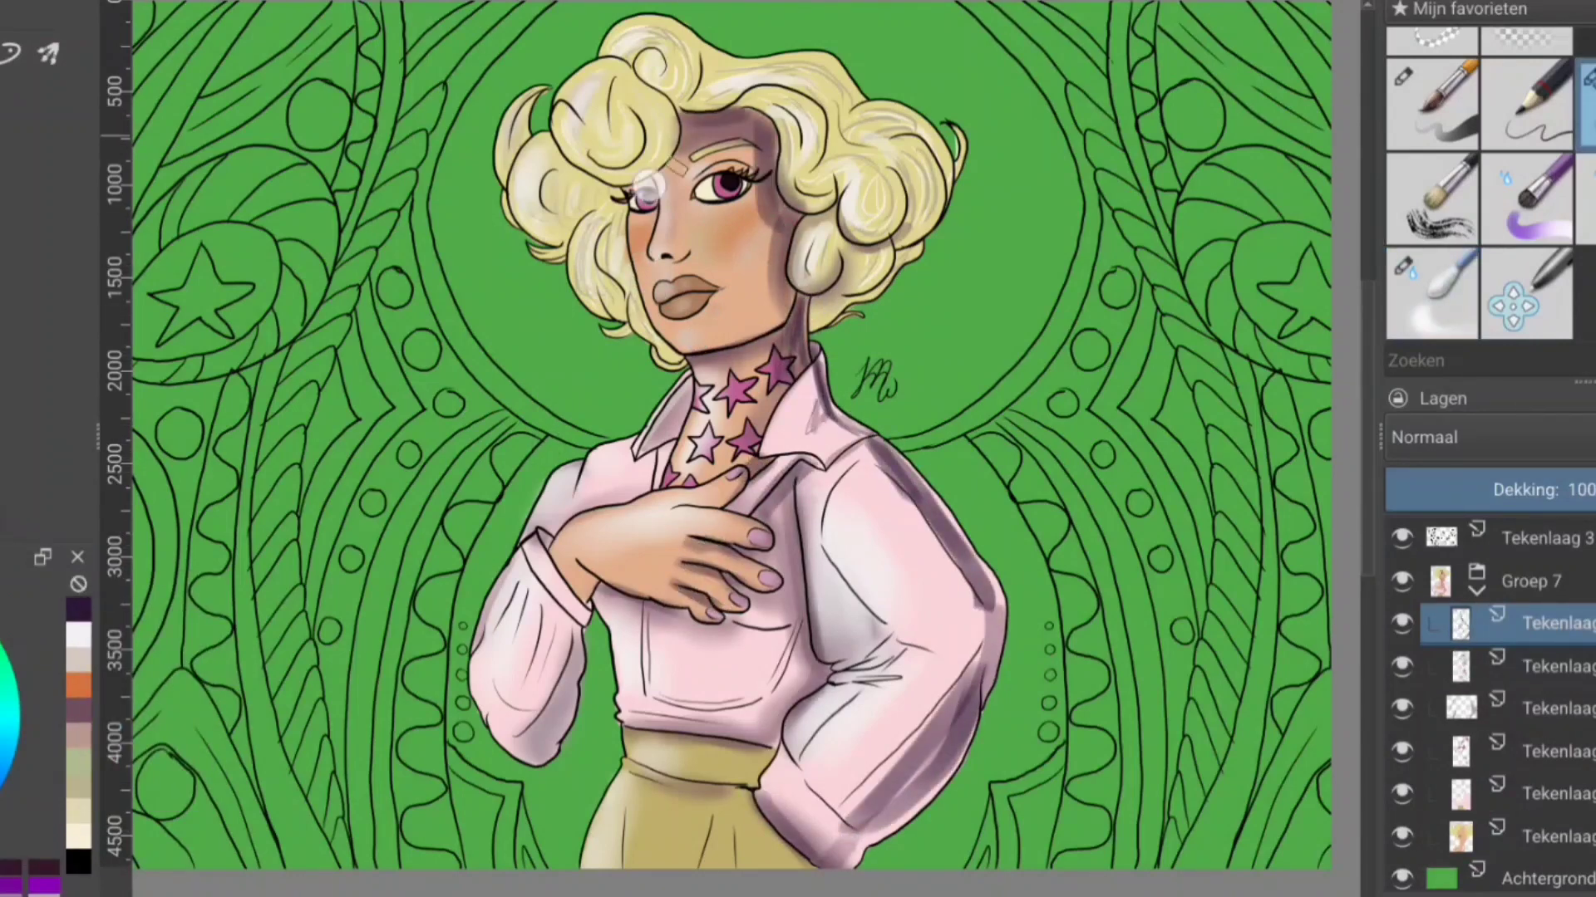
mouse_move(731, 265)
left_mouse_down()
mouse_move(922, 150)
mouse_move(847, 299)
left_mouse_up()
left_click_drag(864, 75, 640, 125)
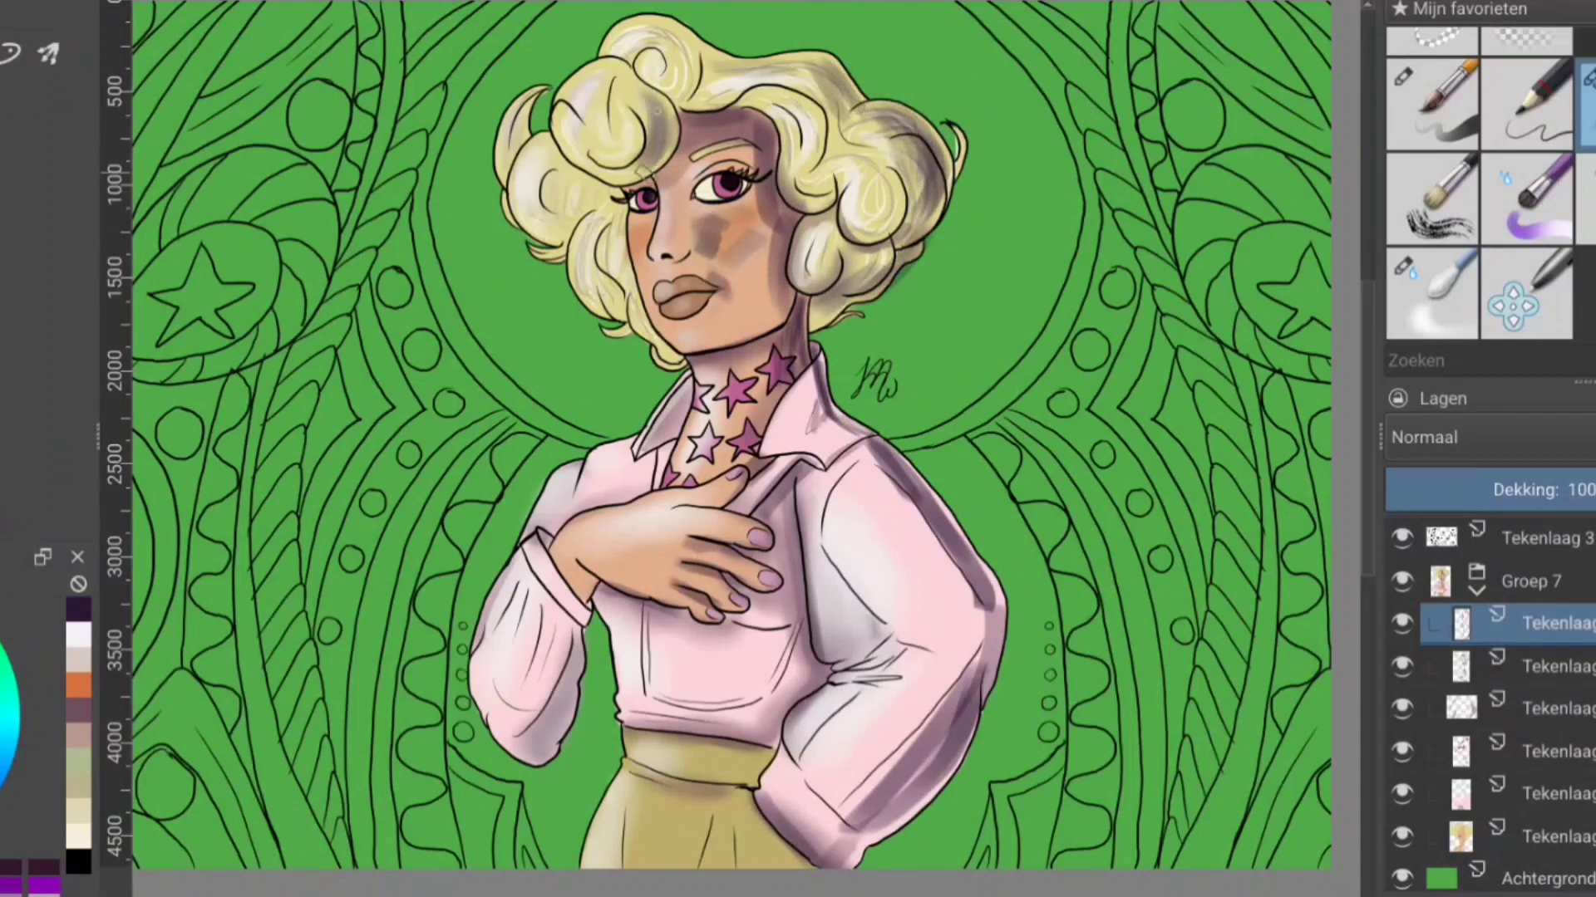
left_click_drag(631, 191, 632, 340)
left_click(1431, 292)
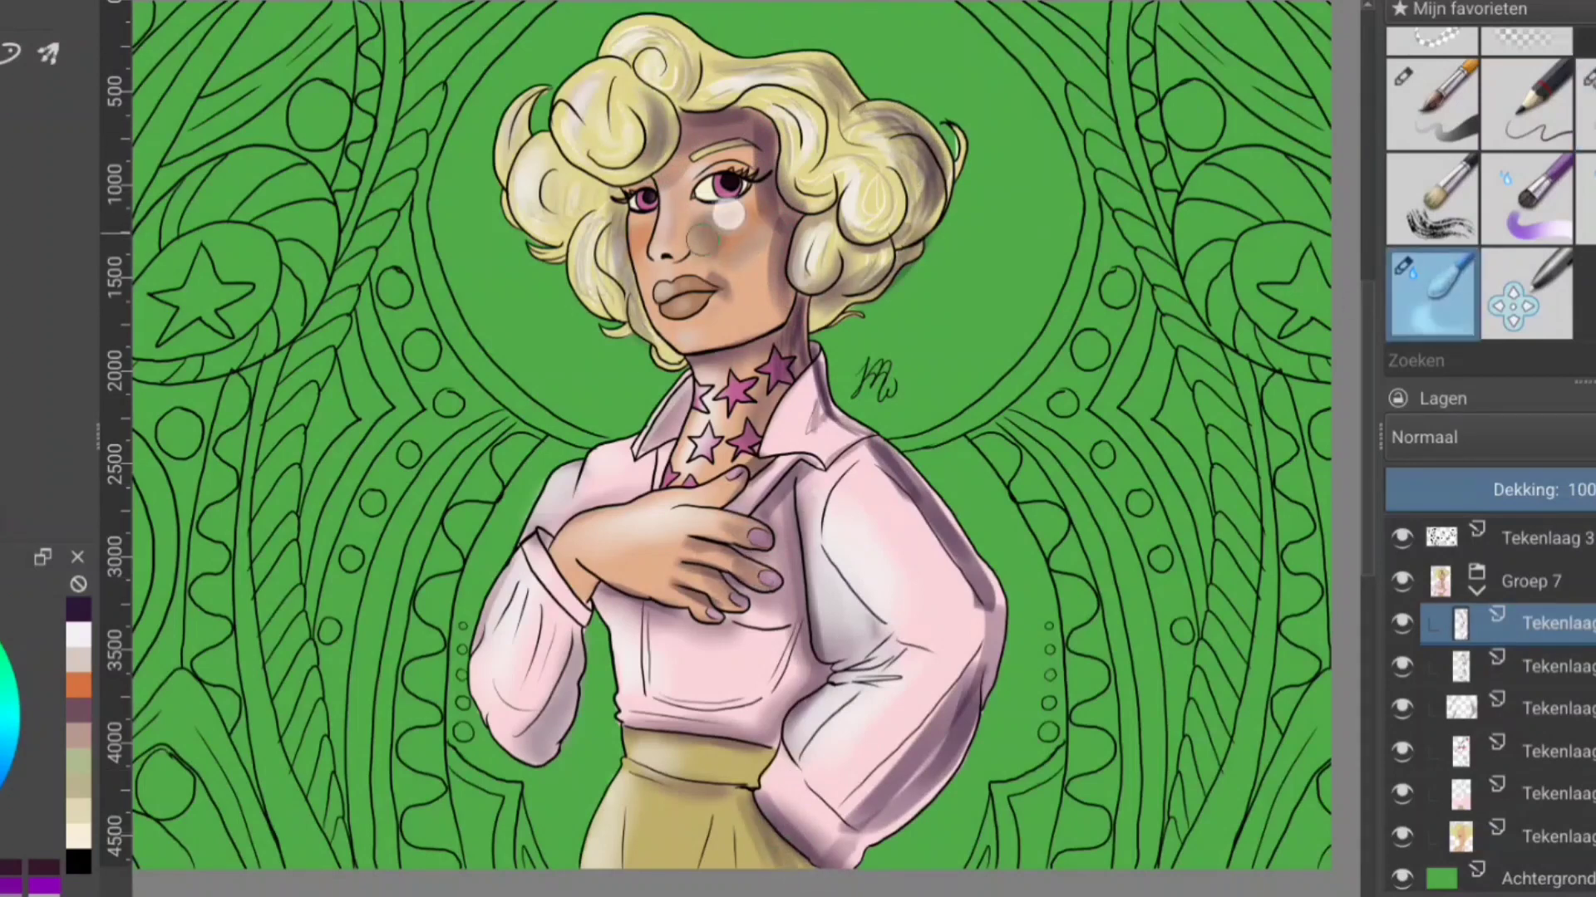
mouse_move(881, 465)
left_mouse_down()
mouse_move(981, 615)
mouse_move(898, 732)
left_mouse_up()
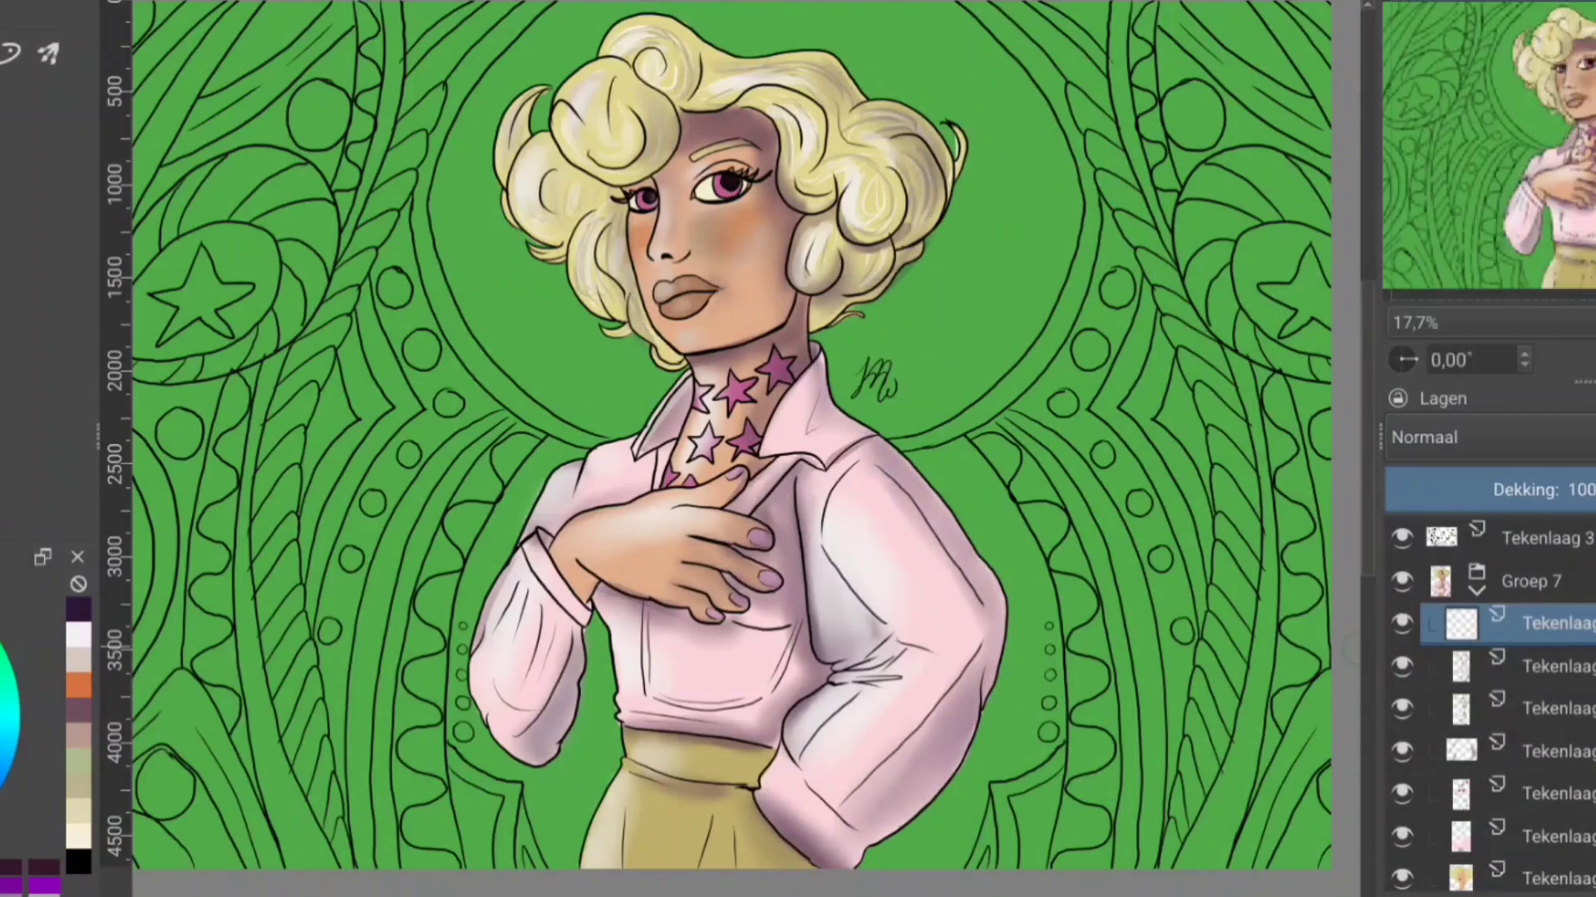
Step: Paint green reflected light along both sleeves, lower the layer opacity to 31, and blend it
left_click_drag(985, 682, 848, 823)
left_click_drag(881, 453, 989, 690)
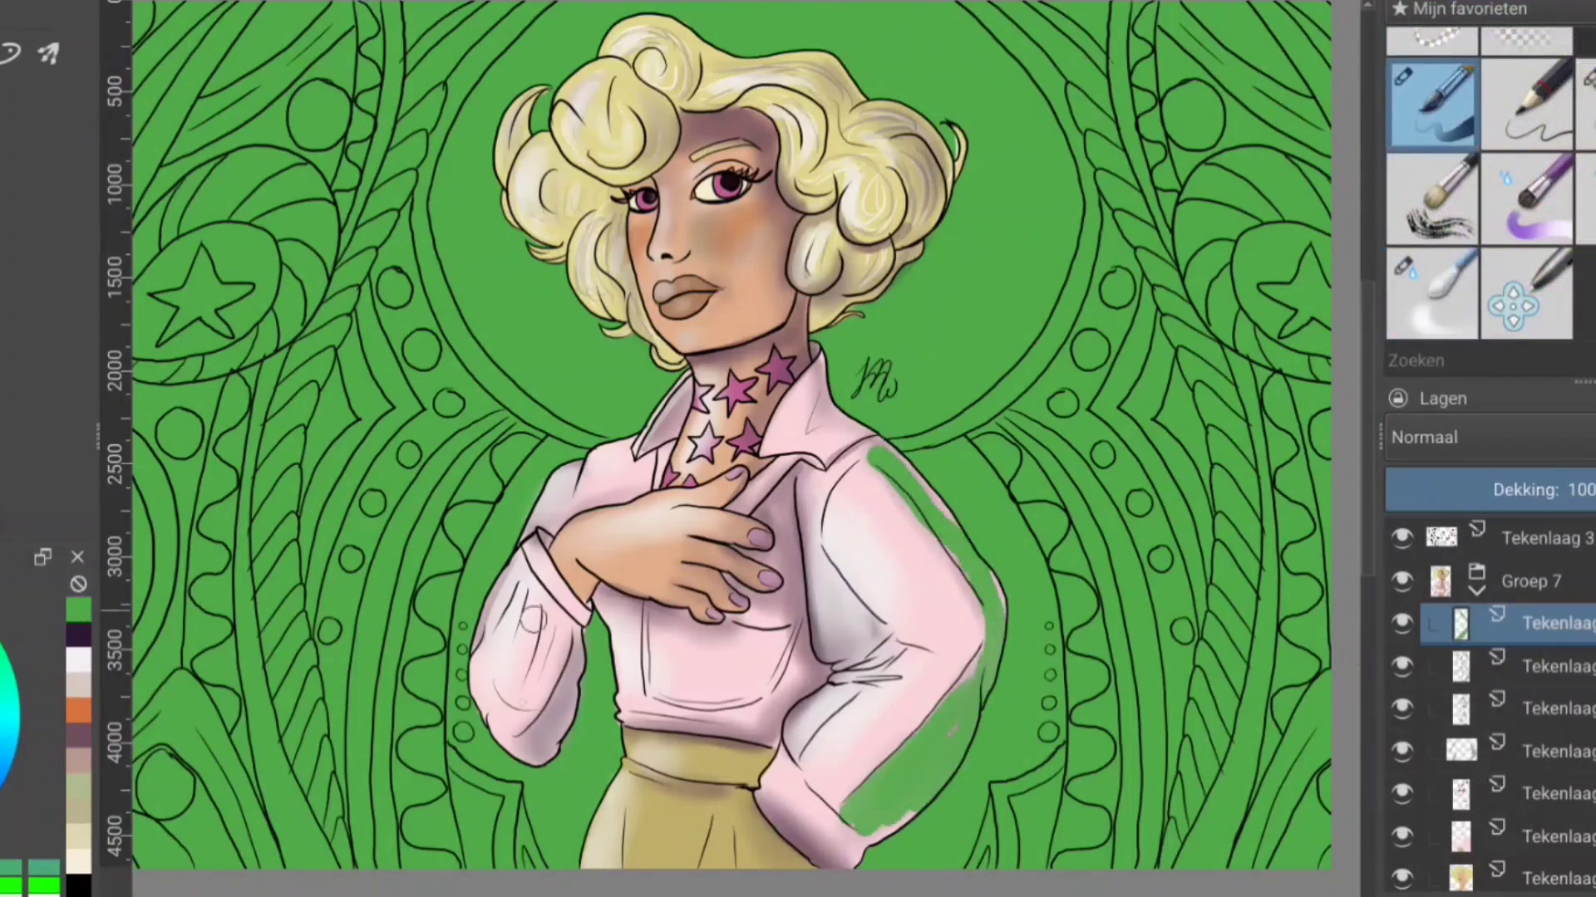
left_click_drag(532, 756, 536, 515)
left_click(1431, 295)
left_click_drag(1562, 490, 1485, 491)
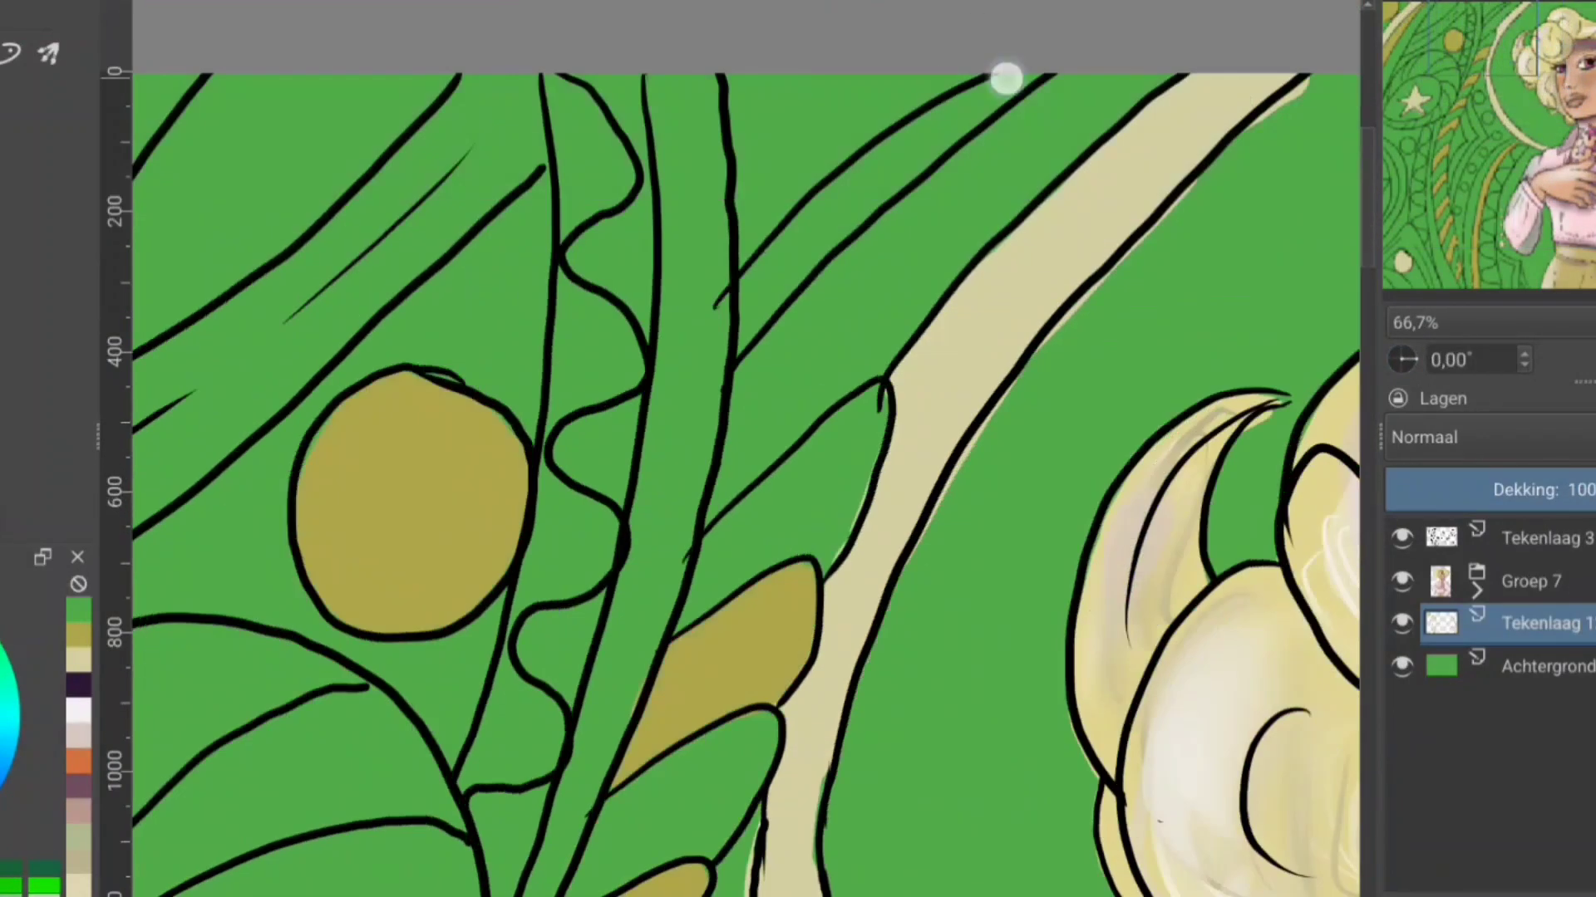
Step: Paint a dark green band through the ornament down to its outline
left_click_drag(1024, 82, 806, 223)
left_click_drag(928, 147, 755, 302)
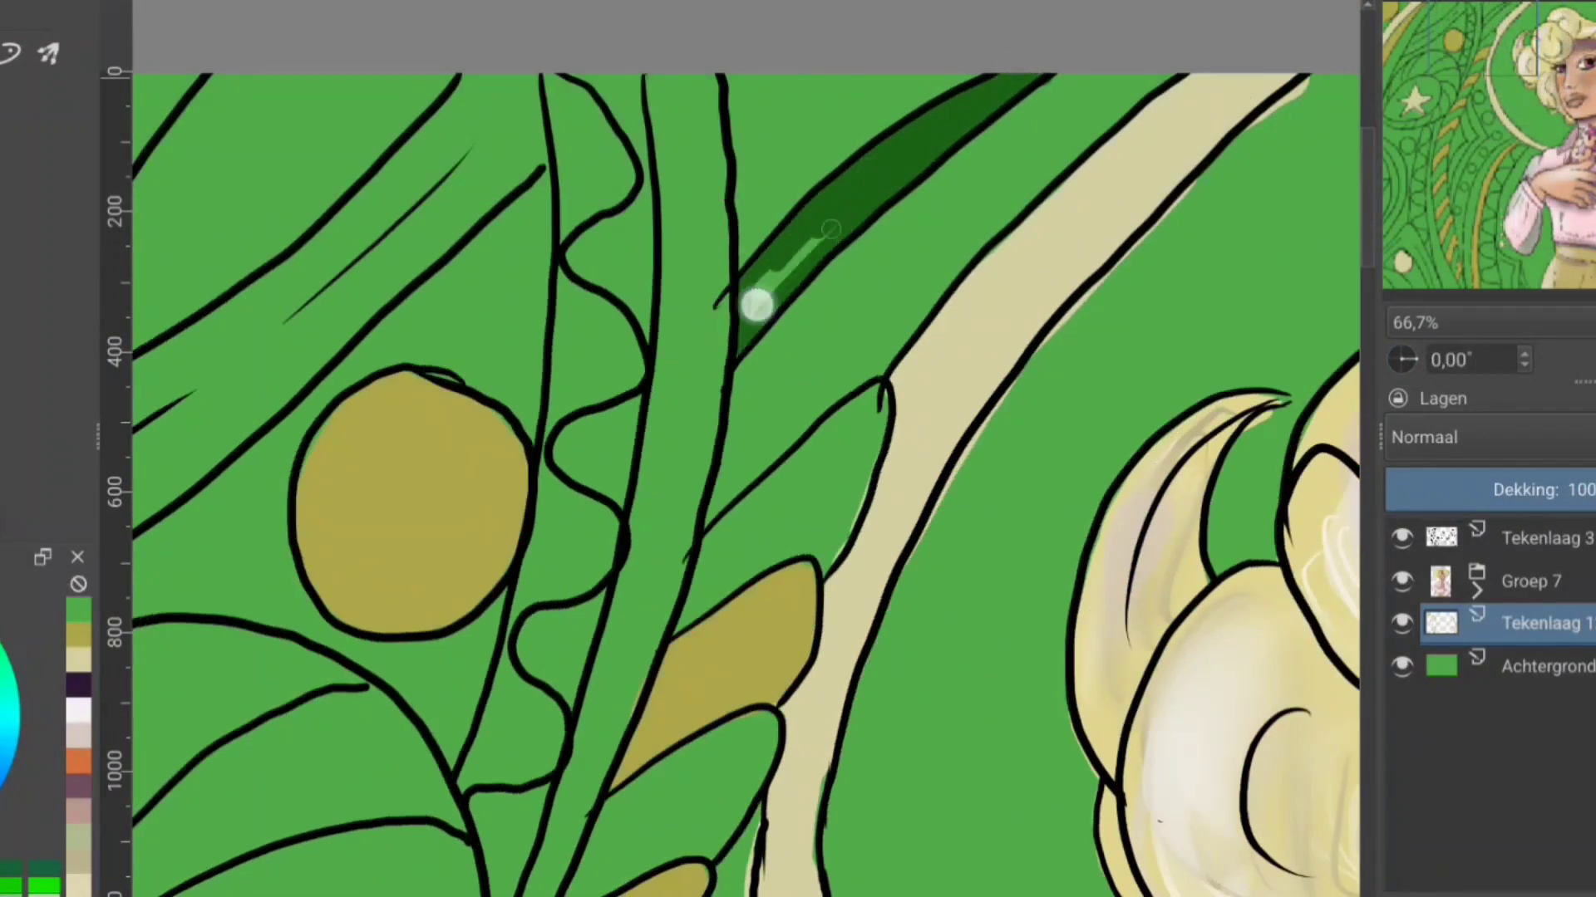
mouse_move(674, 64)
left_mouse_down()
mouse_move(732, 156)
mouse_move(790, 314)
mouse_move(831, 349)
left_mouse_up()
mouse_move(1139, 526)
left_mouse_down()
mouse_move(998, 566)
mouse_move(978, 698)
mouse_move(1157, 715)
mouse_move(1122, 716)
mouse_move(1117, 574)
left_mouse_up()
Step: Fill the row of empty background circles with dark green
scroll(748, 449, "down", 5)
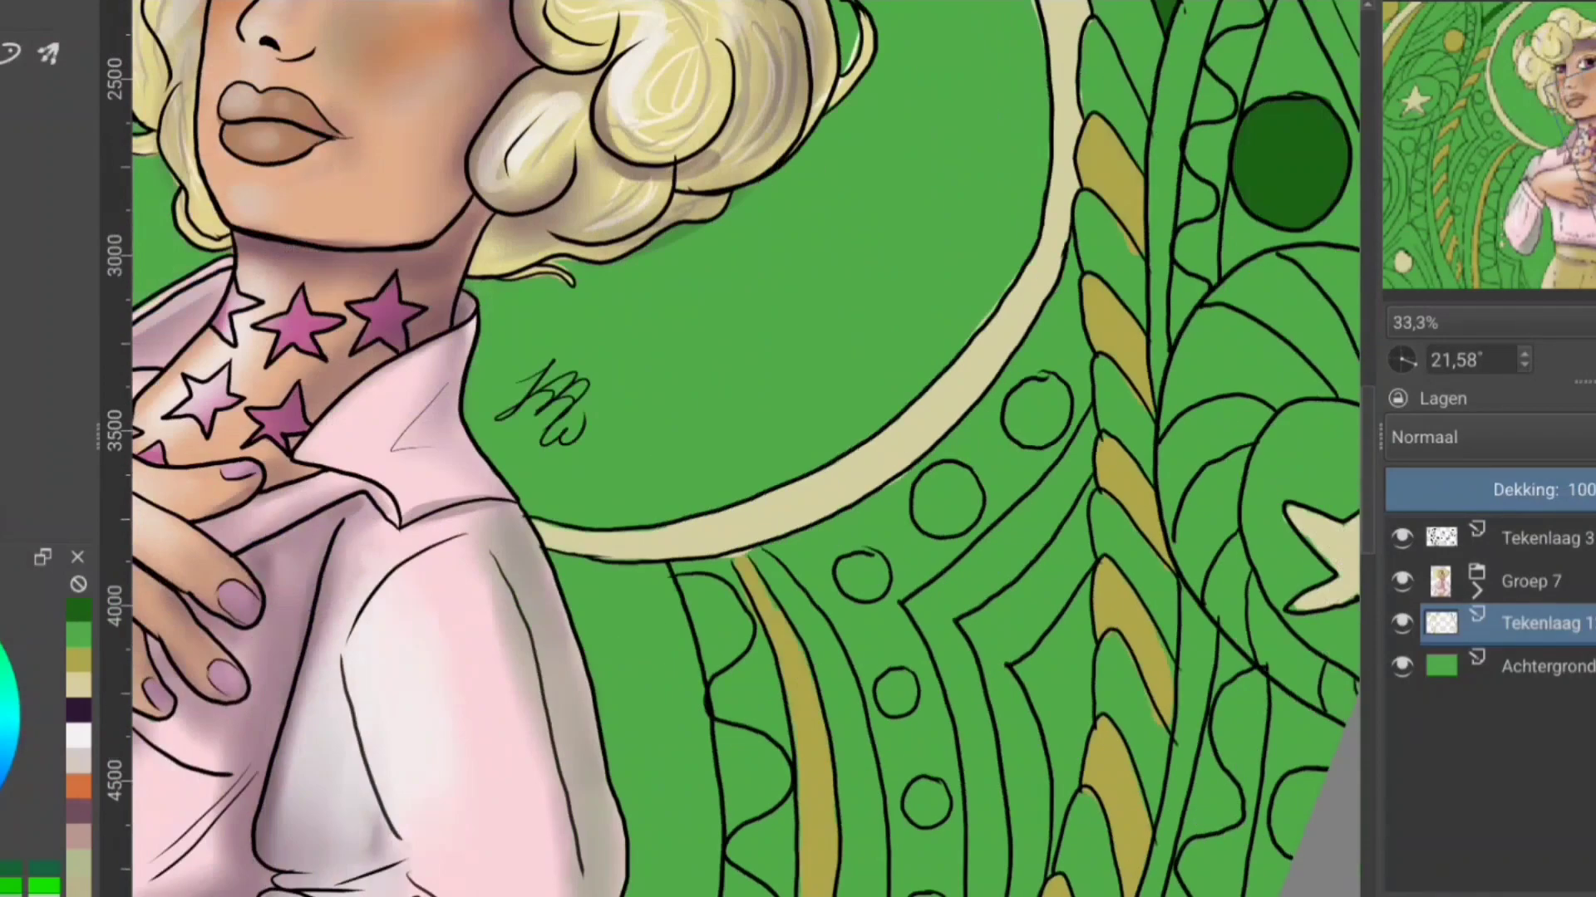
left_click_drag(748, 582, 748, 291)
left_click_drag(1072, 167, 1051, 203)
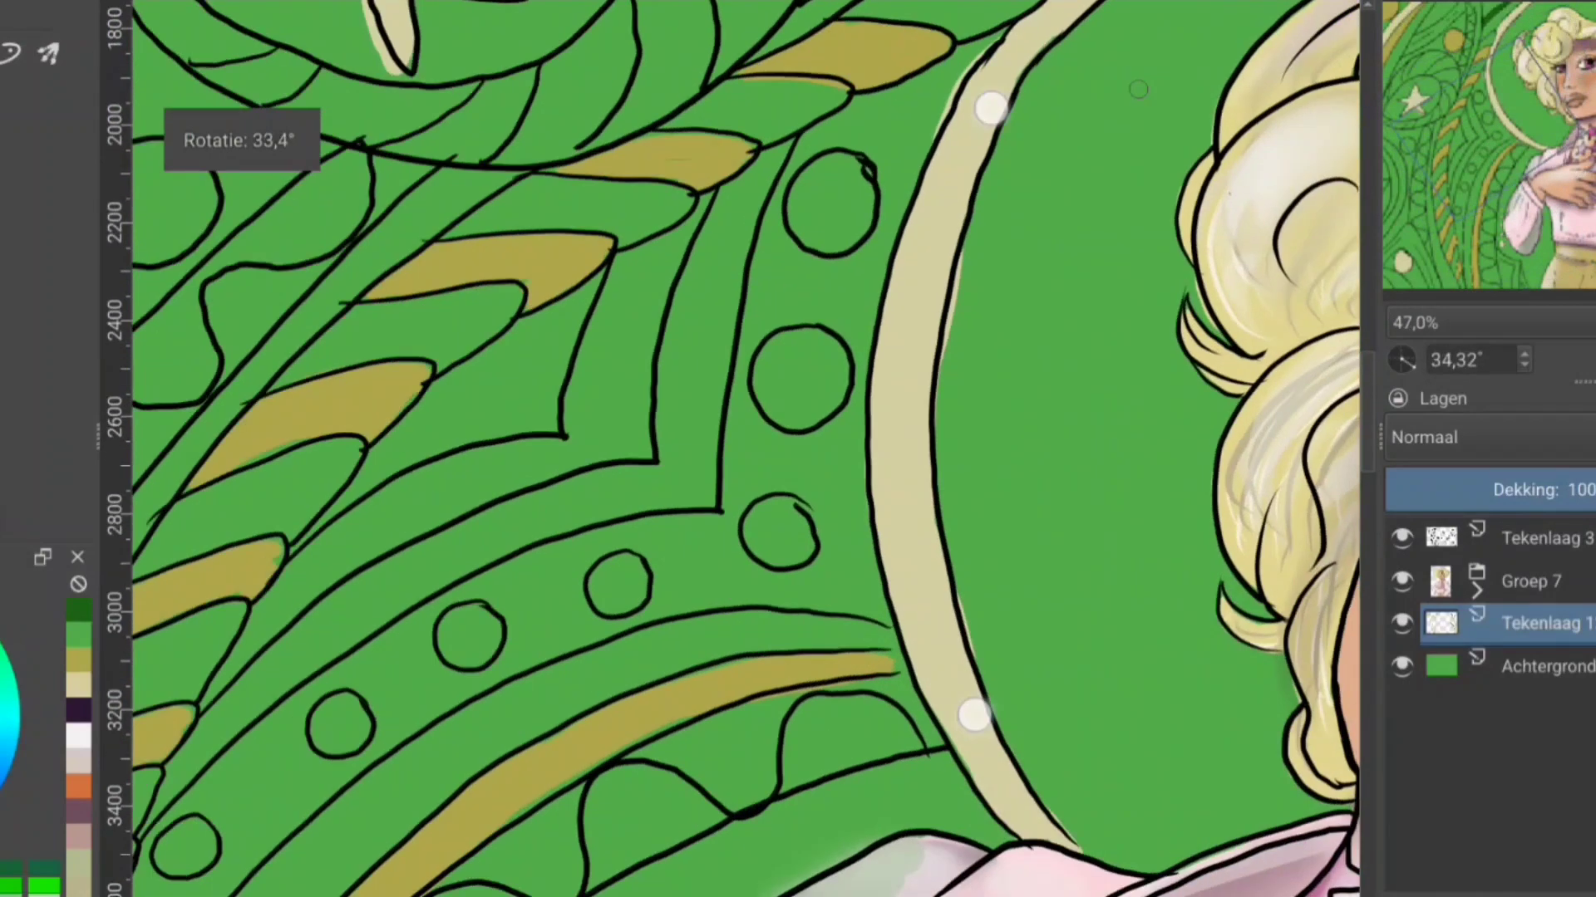
left_click_drag(1537, 490, 1457, 490)
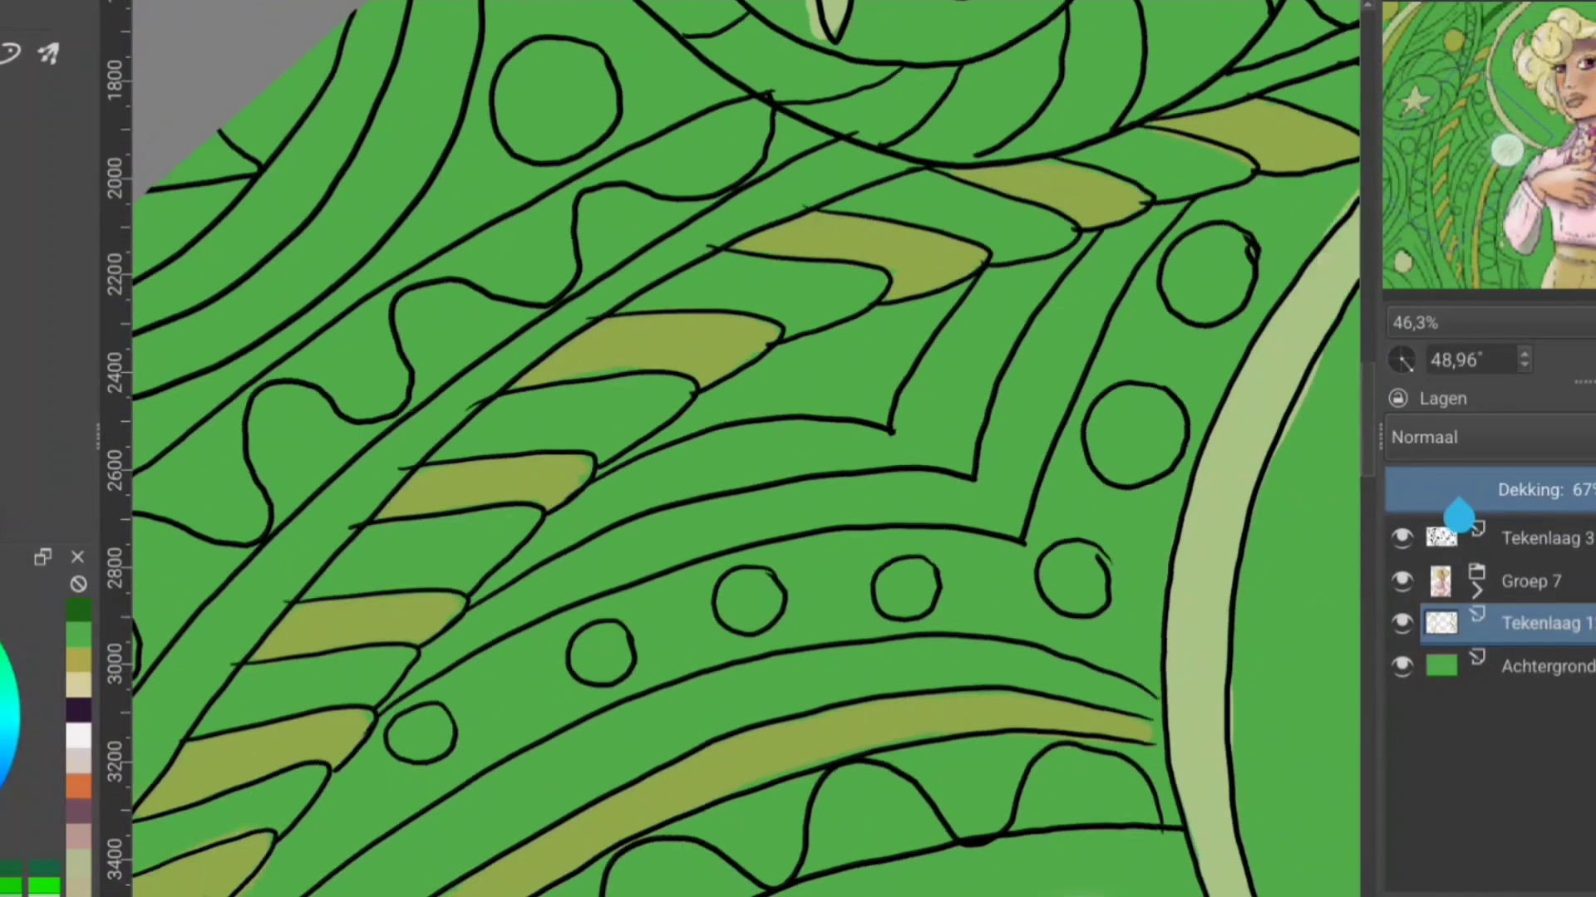
left_click_drag(1146, 183, 1180, 224)
mouse_move(1088, 399)
left_mouse_down()
mouse_move(1105, 328)
mouse_move(1093, 395)
left_mouse_up()
left_click_drag(1039, 520, 1025, 499)
left_click_drag(867, 511, 862, 524)
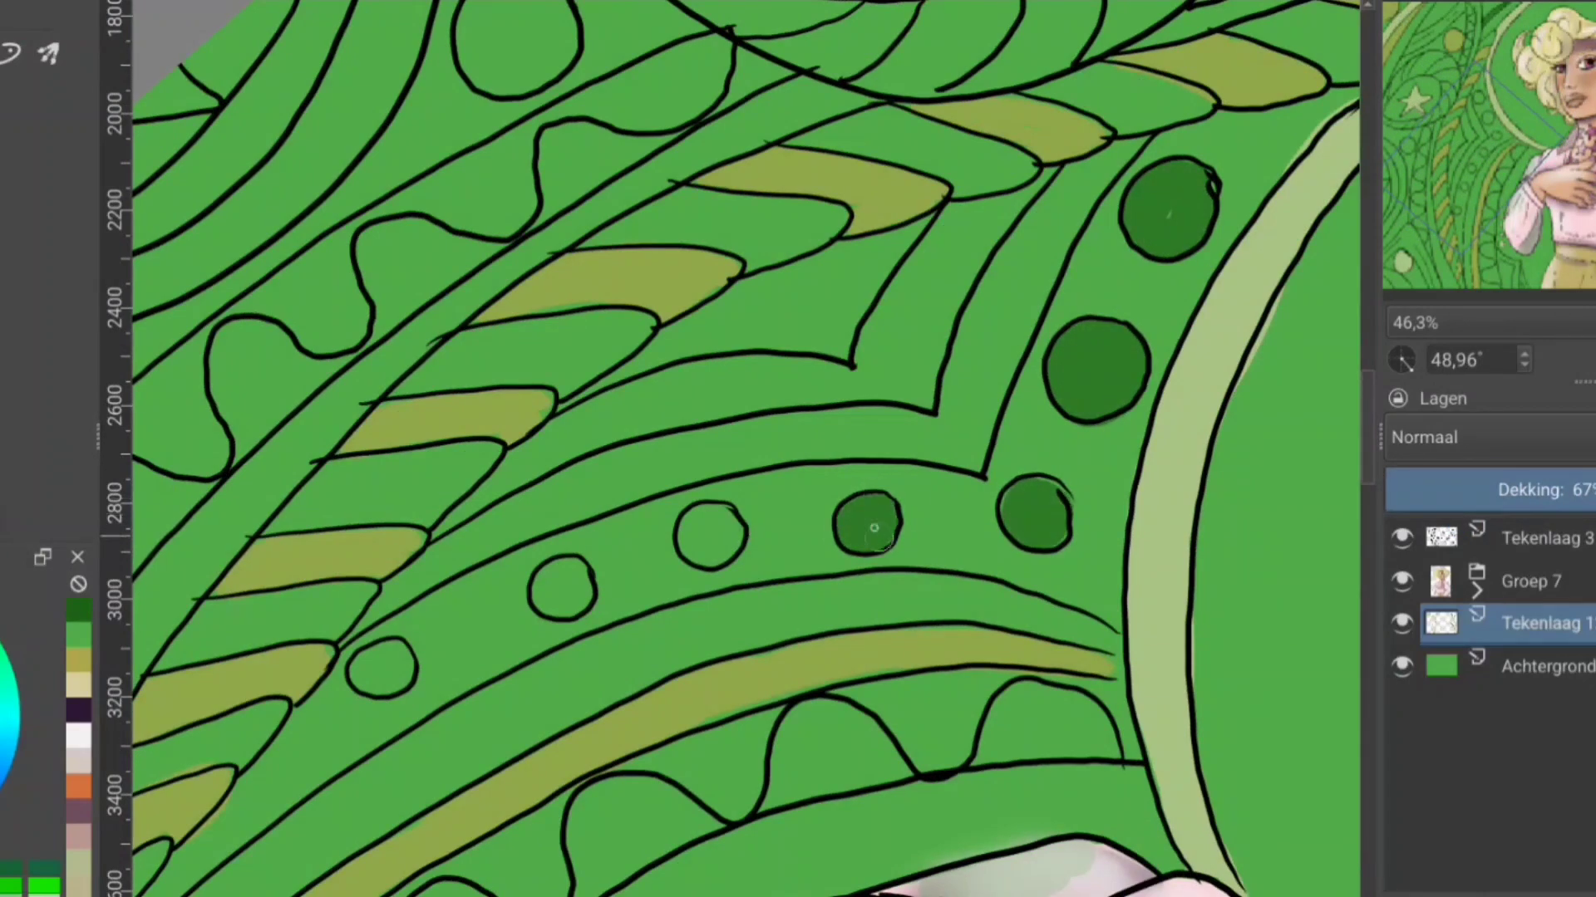
left_click_drag(710, 523, 710, 545)
left_click_drag(562, 574, 570, 592)
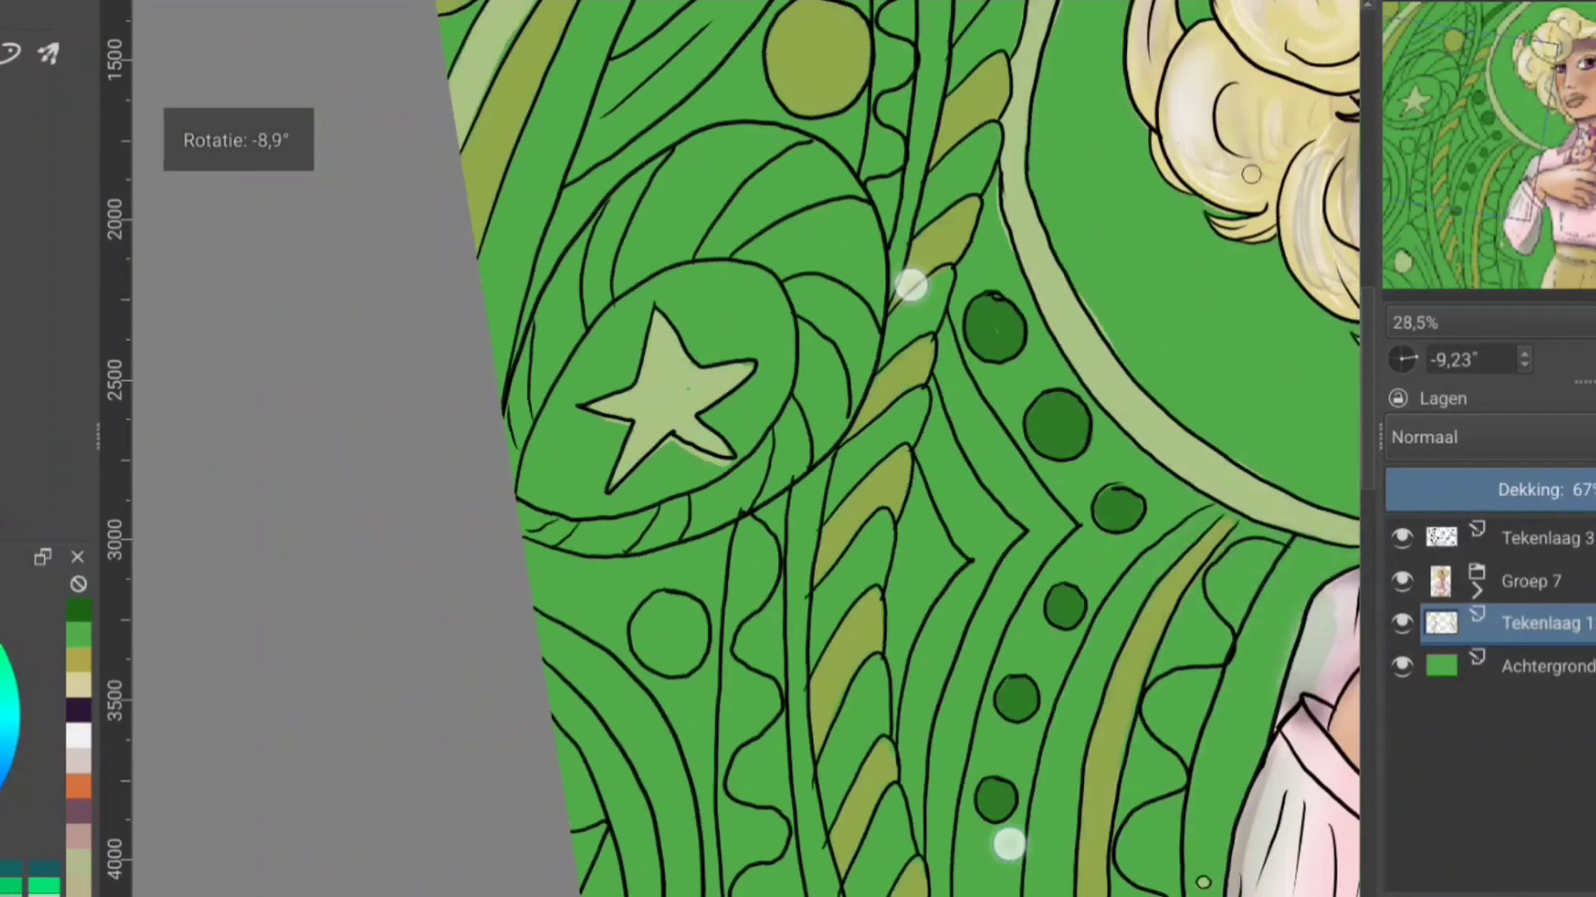
Step: Paint the crescent bands around the star orb dark green, including its edge and top-right
mouse_move(550, 387)
left_mouse_down()
mouse_move(560, 466)
mouse_move(553, 374)
left_mouse_up()
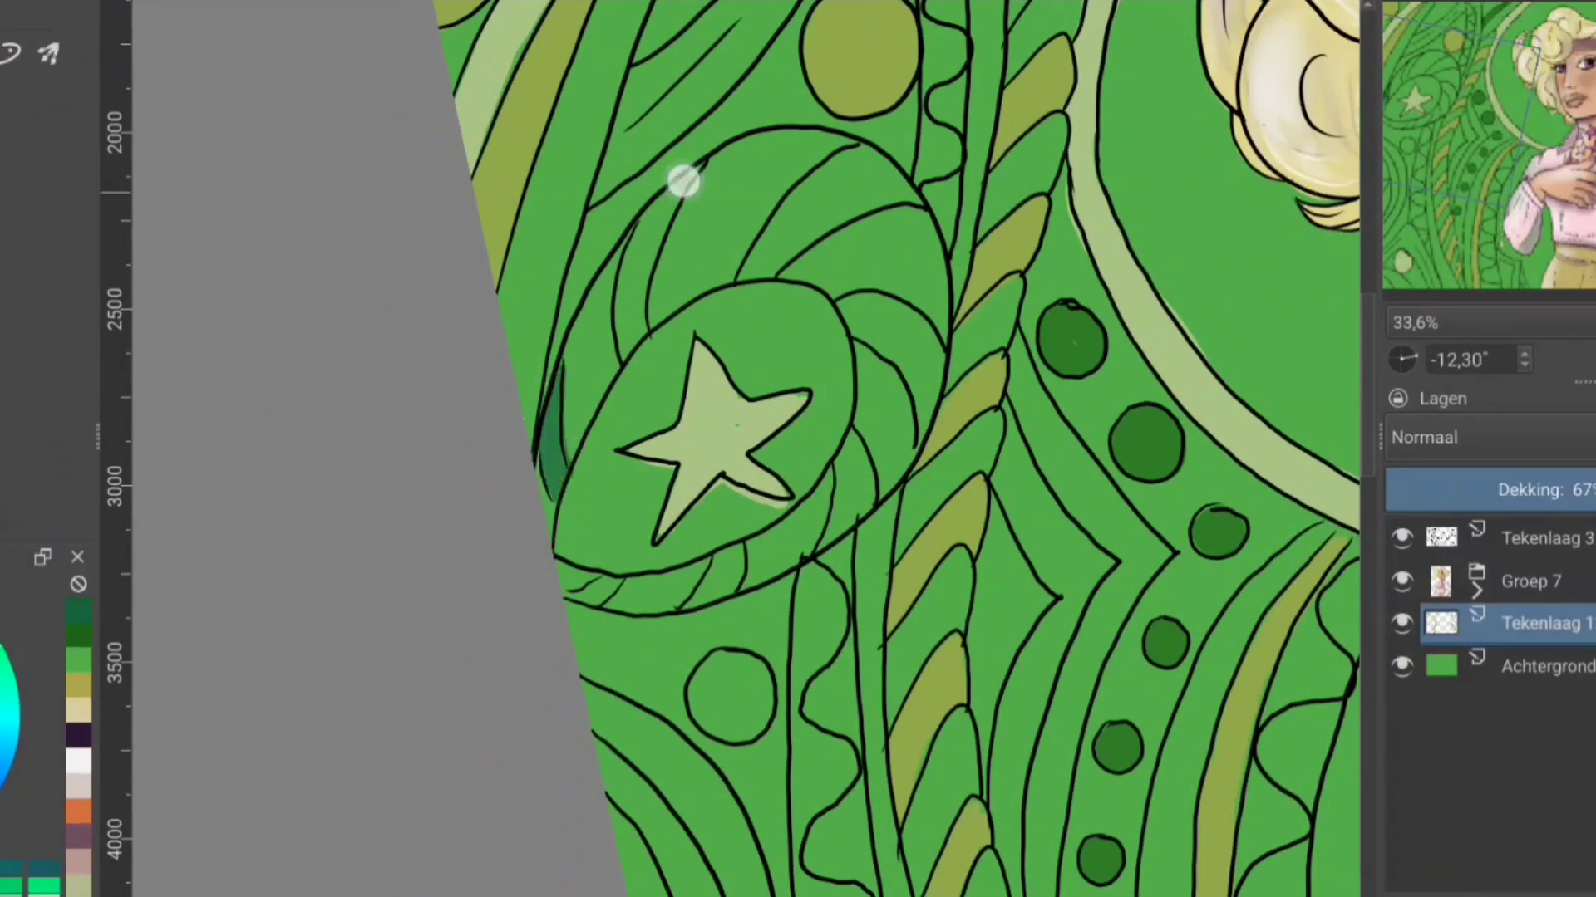
left_click_drag(683, 180, 627, 349)
mouse_move(757, 266)
left_mouse_down()
mouse_move(872, 153)
mouse_move(890, 189)
left_mouse_up()
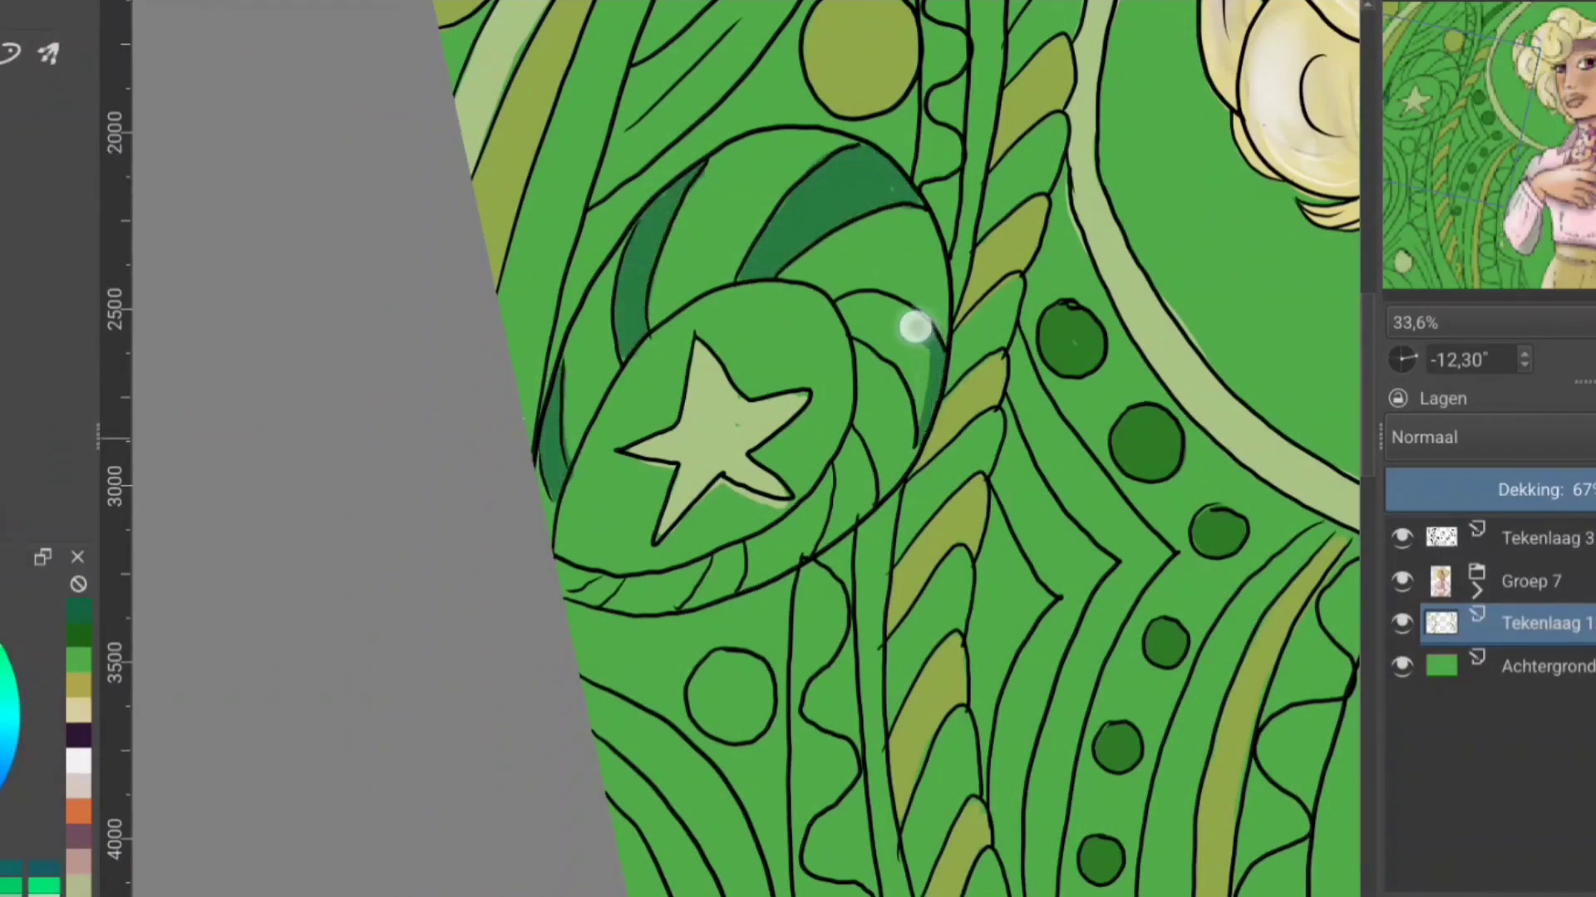
left_click_drag(915, 329, 897, 353)
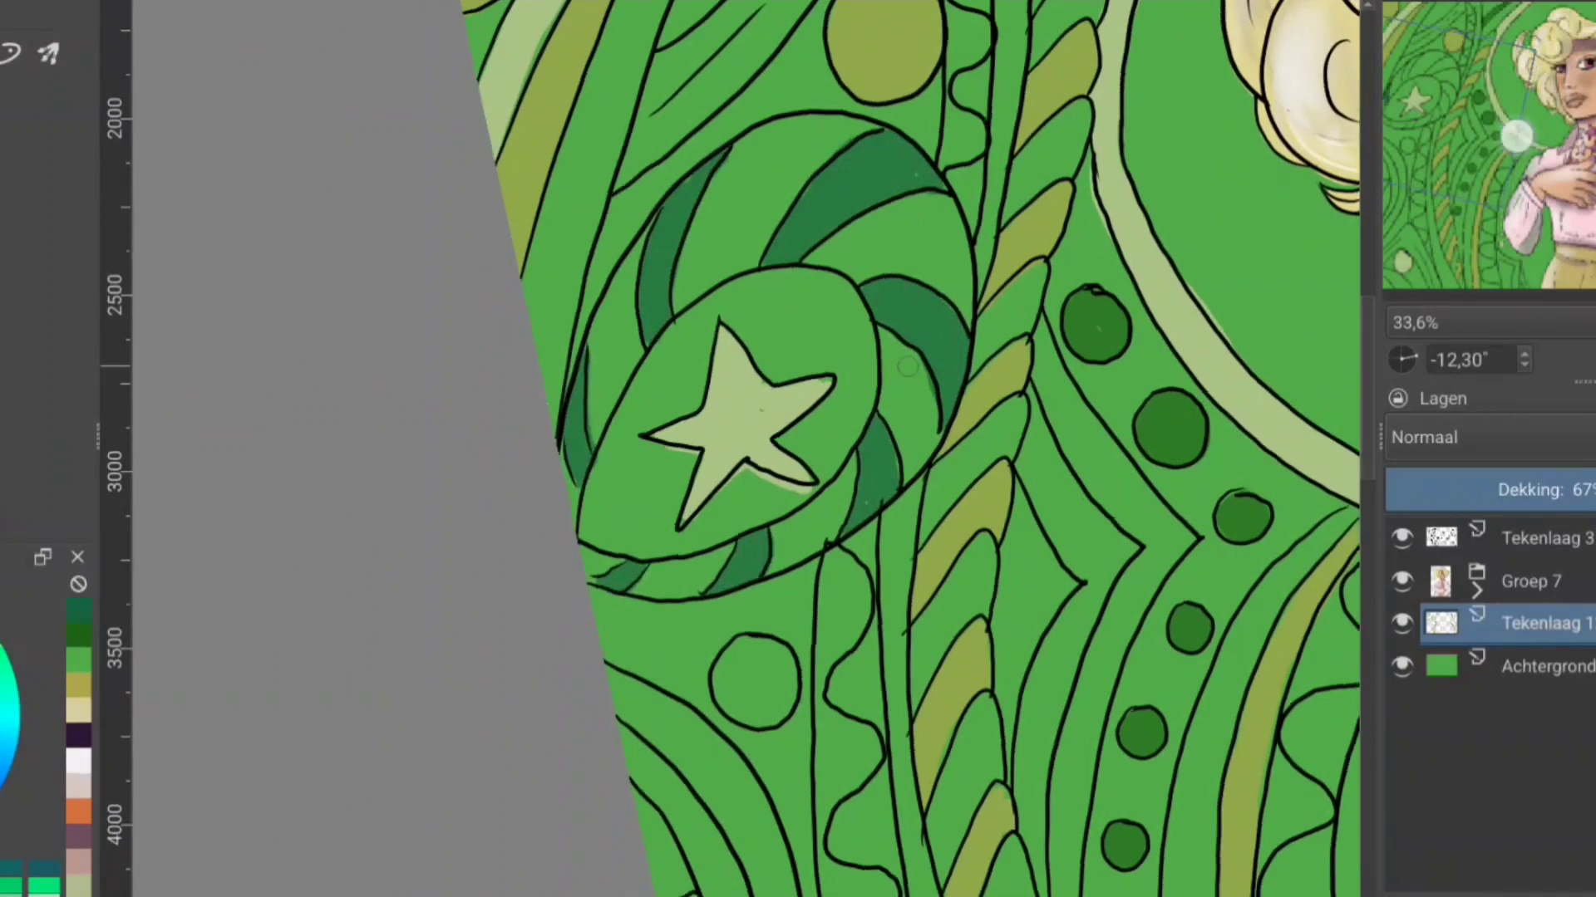
left_click_drag(725, 563, 951, 441)
left_click_drag(892, 277, 848, 313)
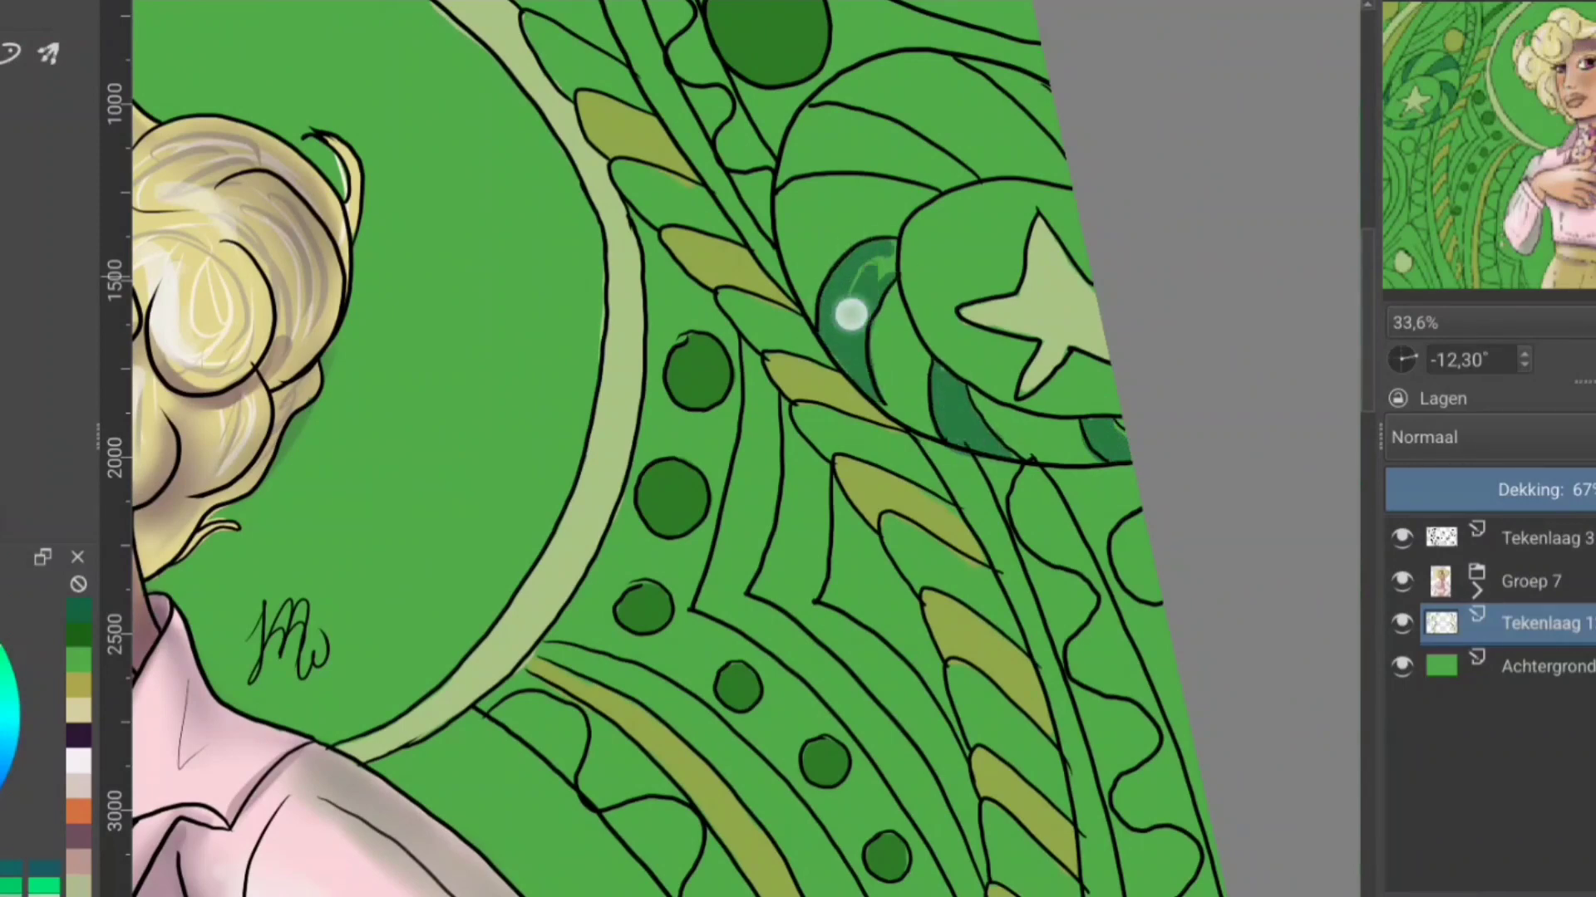
mouse_move(798, 141)
left_mouse_down()
mouse_move(972, 183)
mouse_move(815, 149)
left_mouse_up()
left_click_drag(981, 67, 1066, 140)
Step: Paint the lower and upper lobes of the wavy band dark green
scroll(1067, 139, "down", 5)
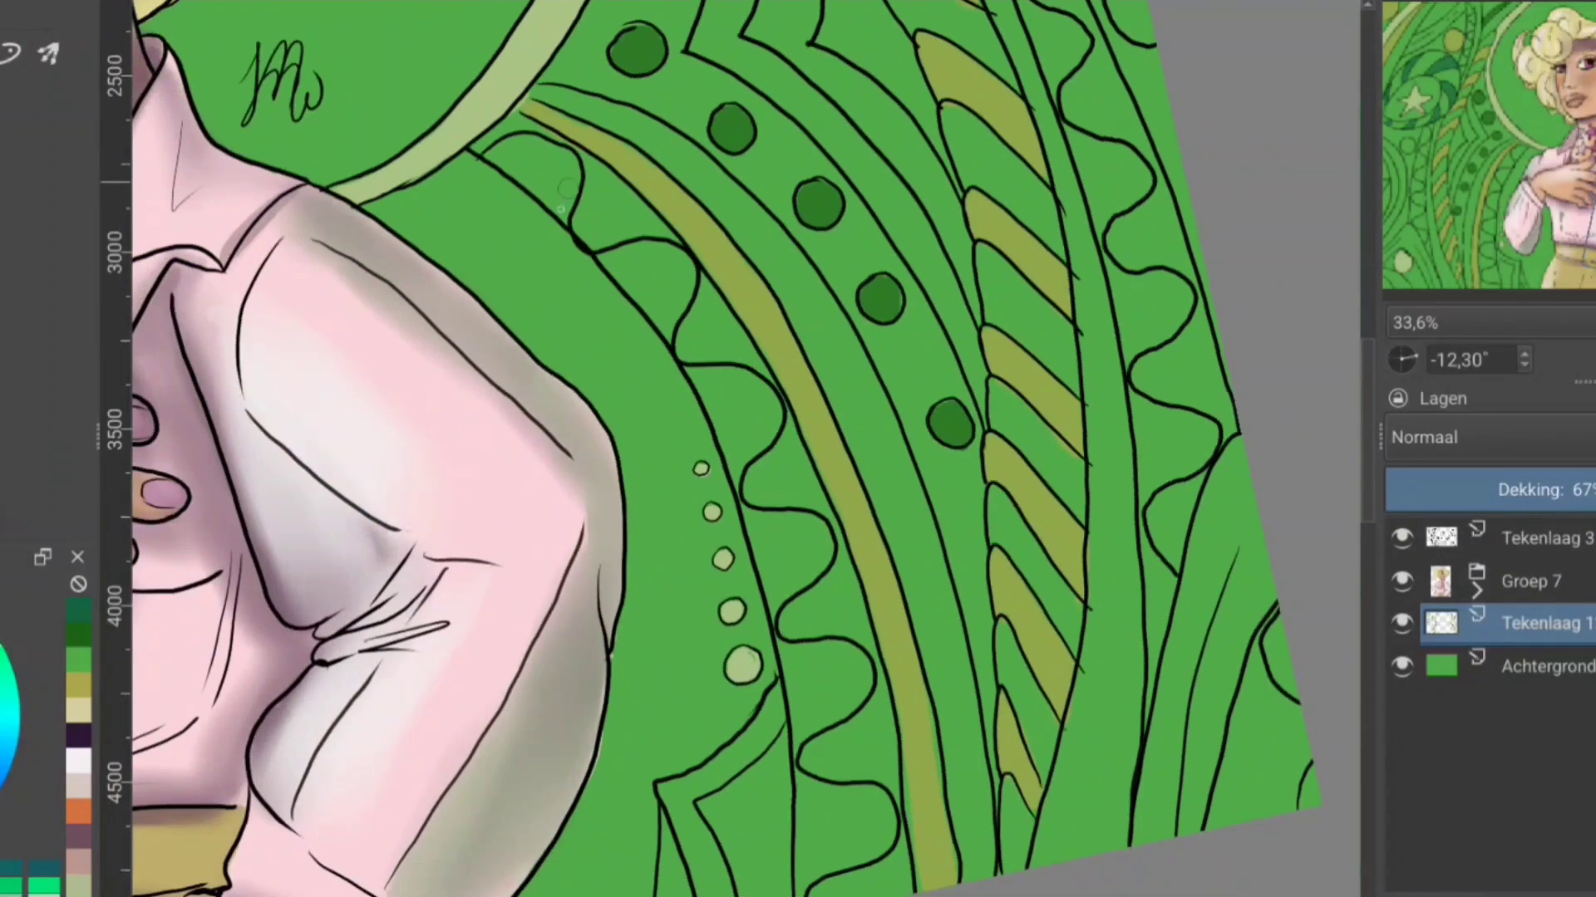
left_click_drag(565, 203, 508, 154)
left_click_drag(677, 263, 665, 324)
left_click_drag(748, 366, 731, 409)
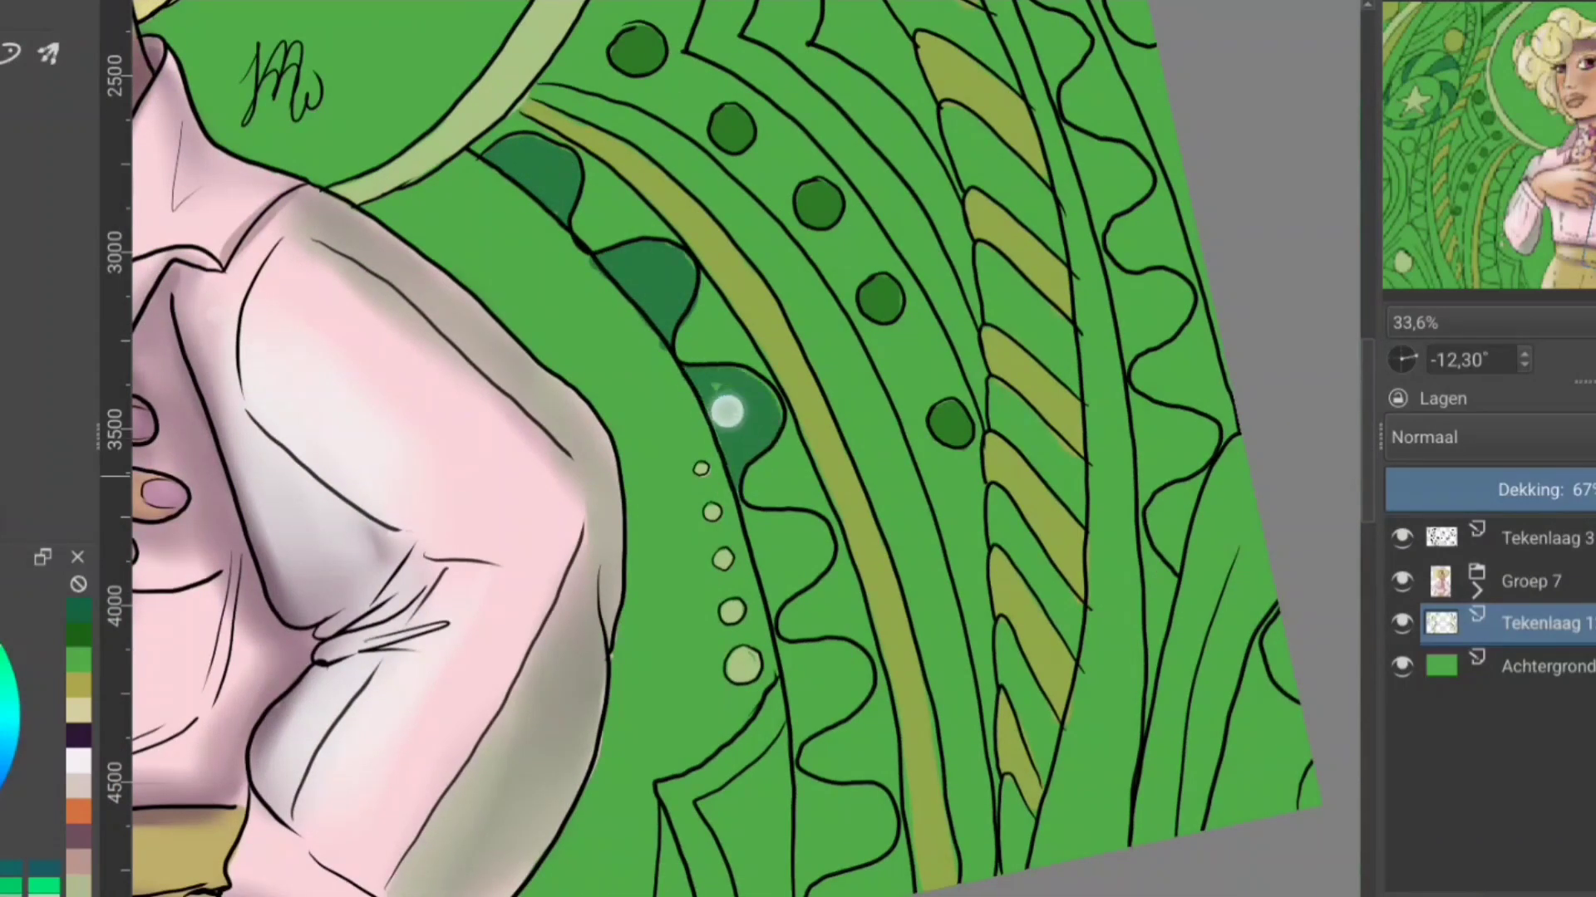
scroll(730, 409, "down", 3)
mouse_move(781, 191)
left_mouse_down()
mouse_move(768, 248)
mouse_move(789, 390)
mouse_move(861, 477)
mouse_move(831, 515)
left_mouse_up()
scroll(919, 350, "left", 10)
mouse_move(560, 474)
left_mouse_down()
mouse_move(588, 513)
mouse_move(559, 402)
mouse_move(585, 395)
mouse_move(534, 185)
mouse_move(515, 266)
left_mouse_up()
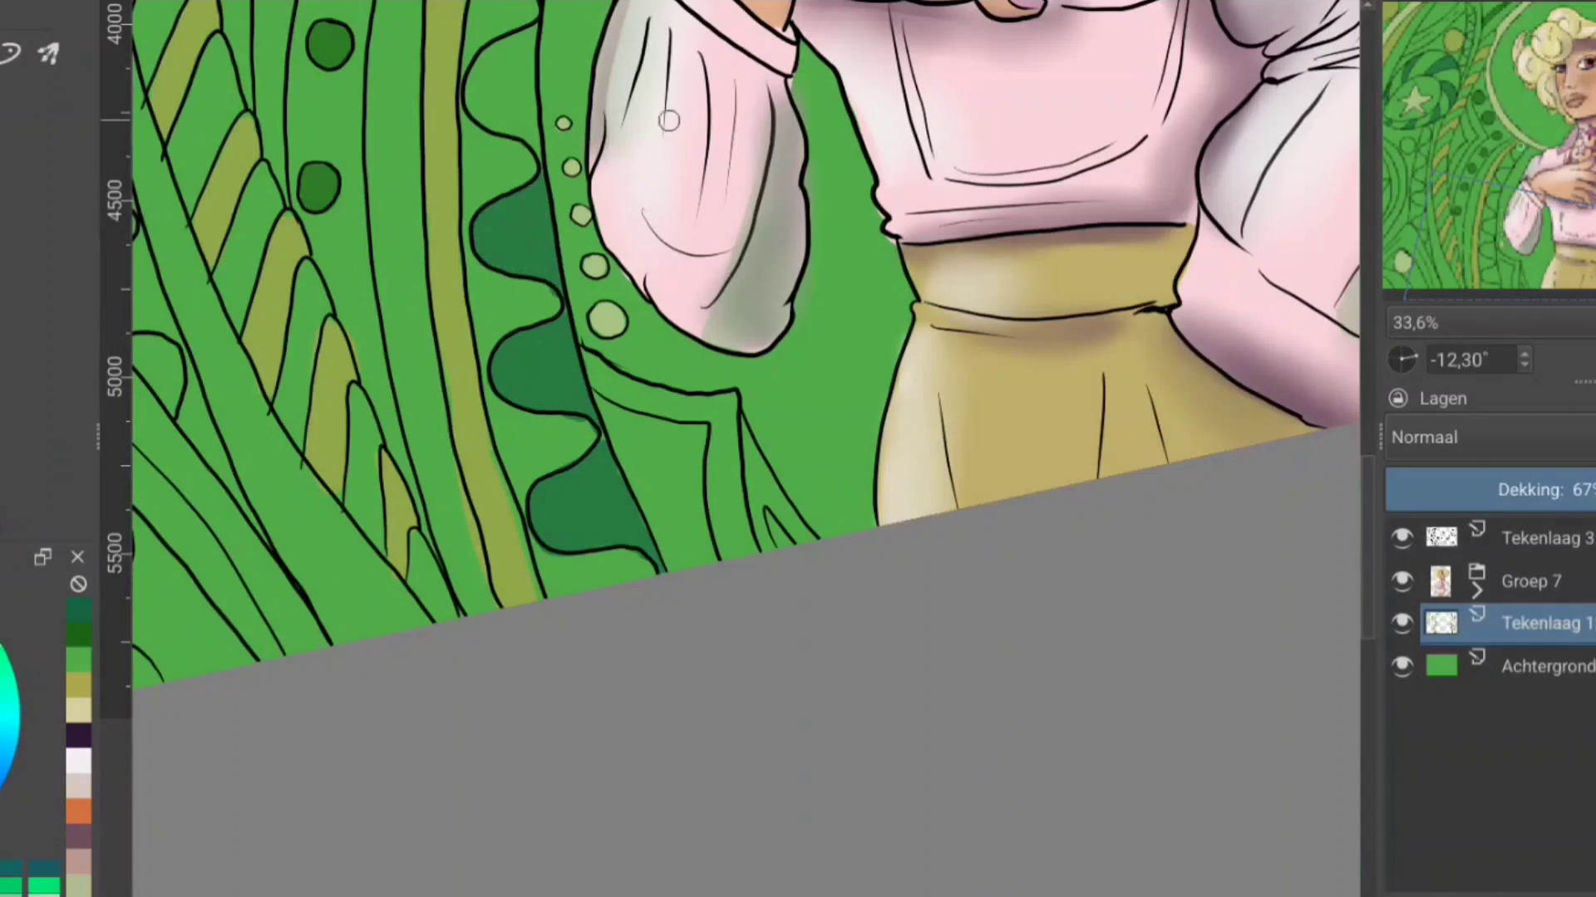
scroll(670, 117, "up", 5)
mouse_move(632, 399)
left_mouse_down()
mouse_move(615, 532)
mouse_move(631, 474)
left_mouse_up()
Step: Add a teal stripe along the band and mirror the view to check
mouse_move(513, 112)
left_mouse_down()
mouse_move(442, 203)
mouse_move(778, 304)
left_mouse_up()
left_click_drag(745, 515, 731, 598)
scroll(876, 480, "up", 5)
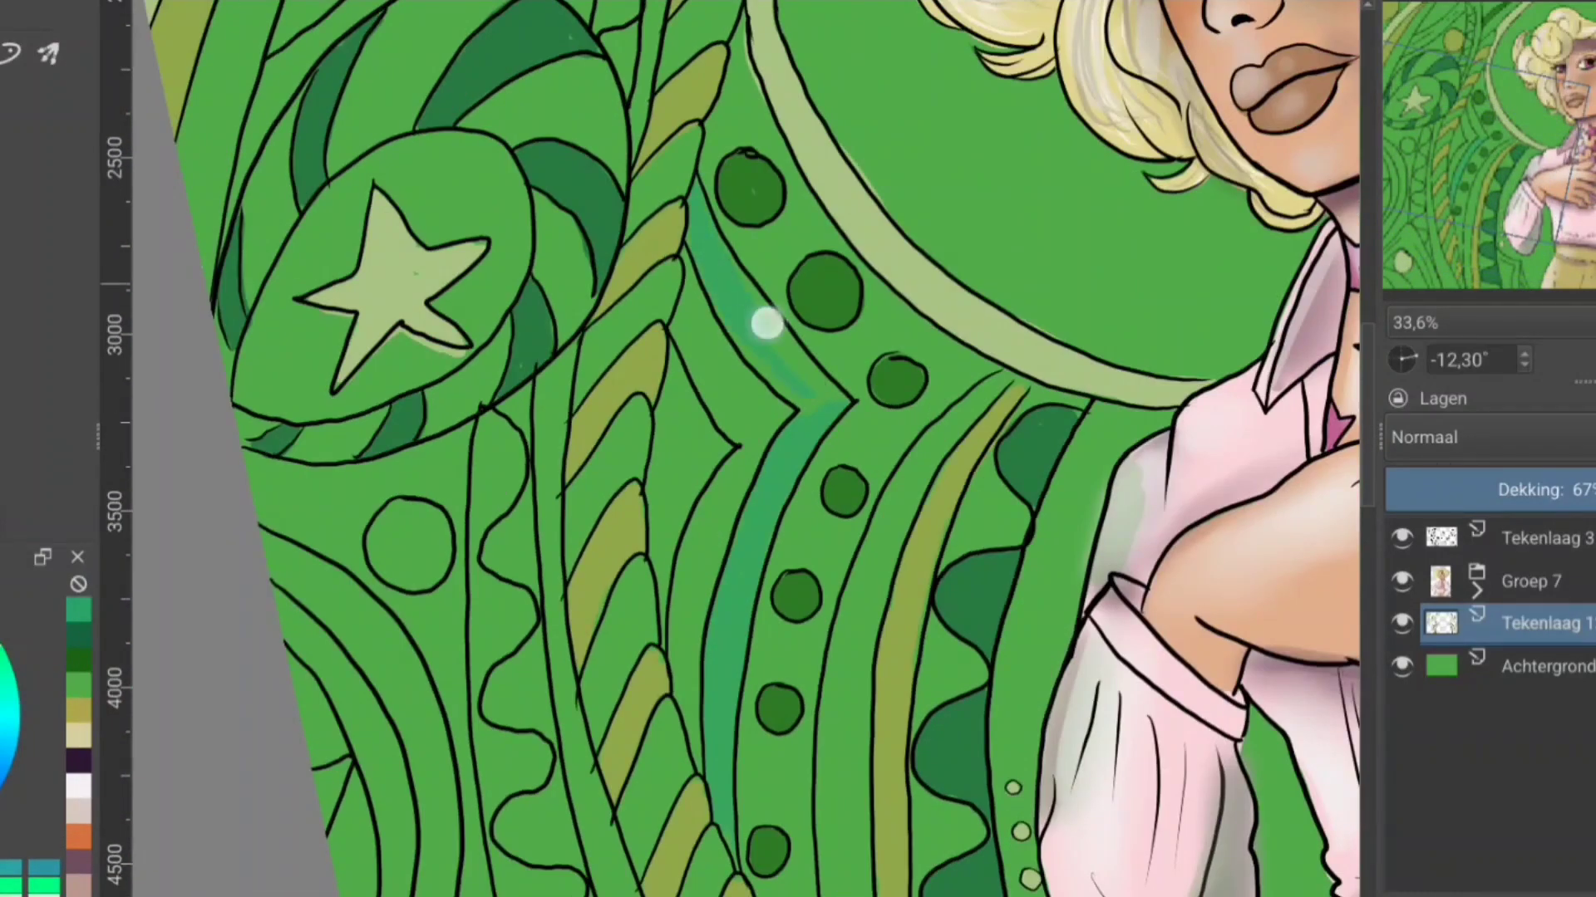
key("m")
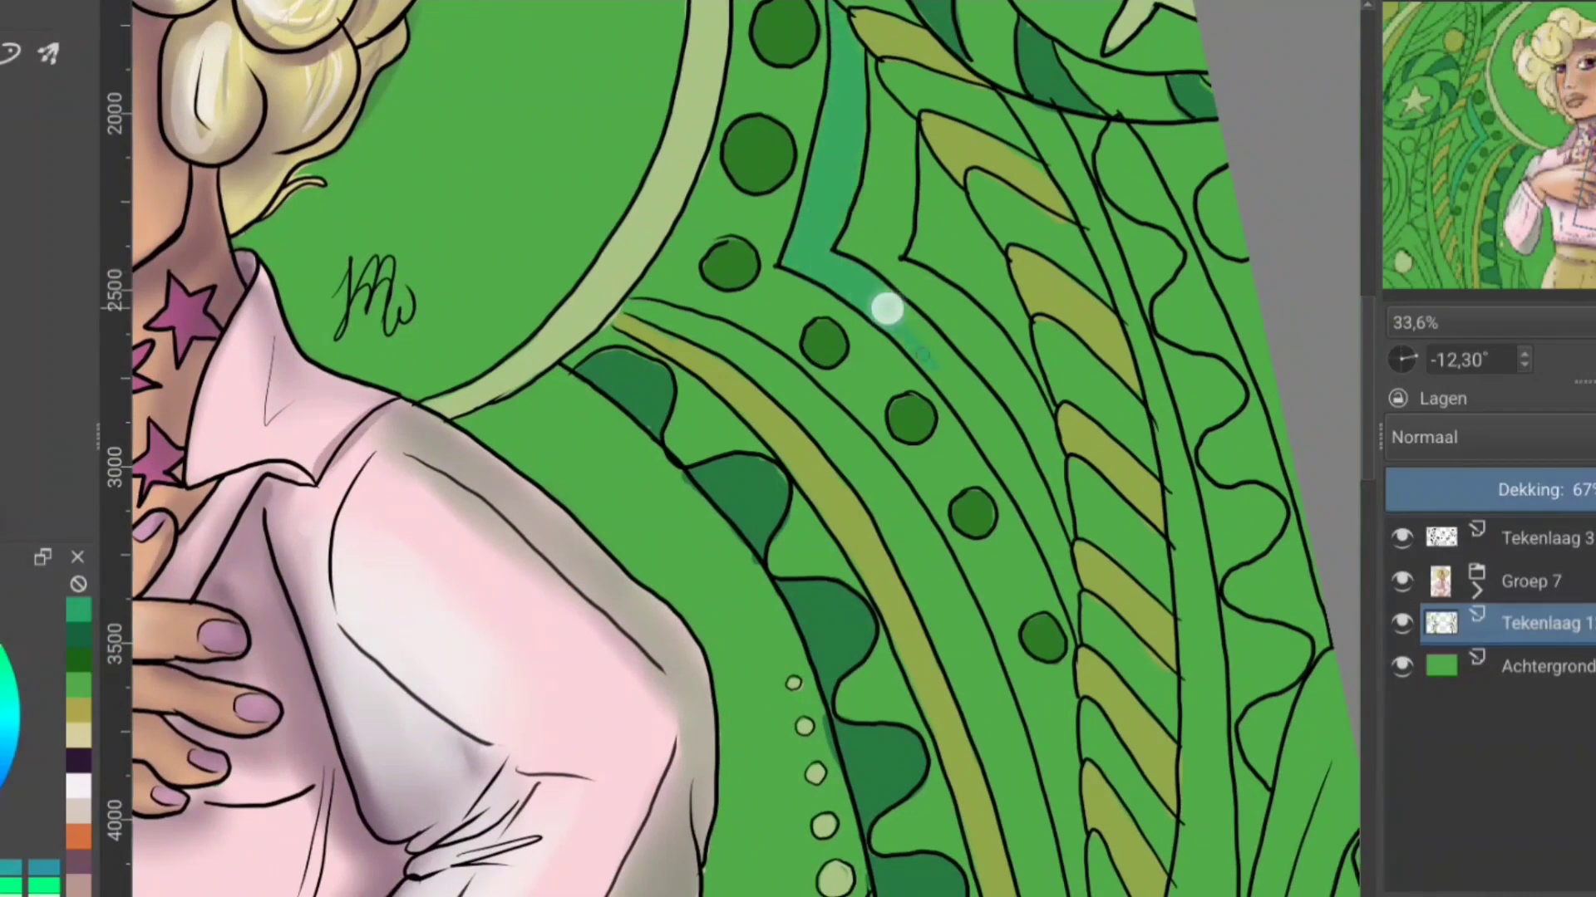
Step: Paint a mint-green stripe down the band and fill the diamond shape with mint
key("5")
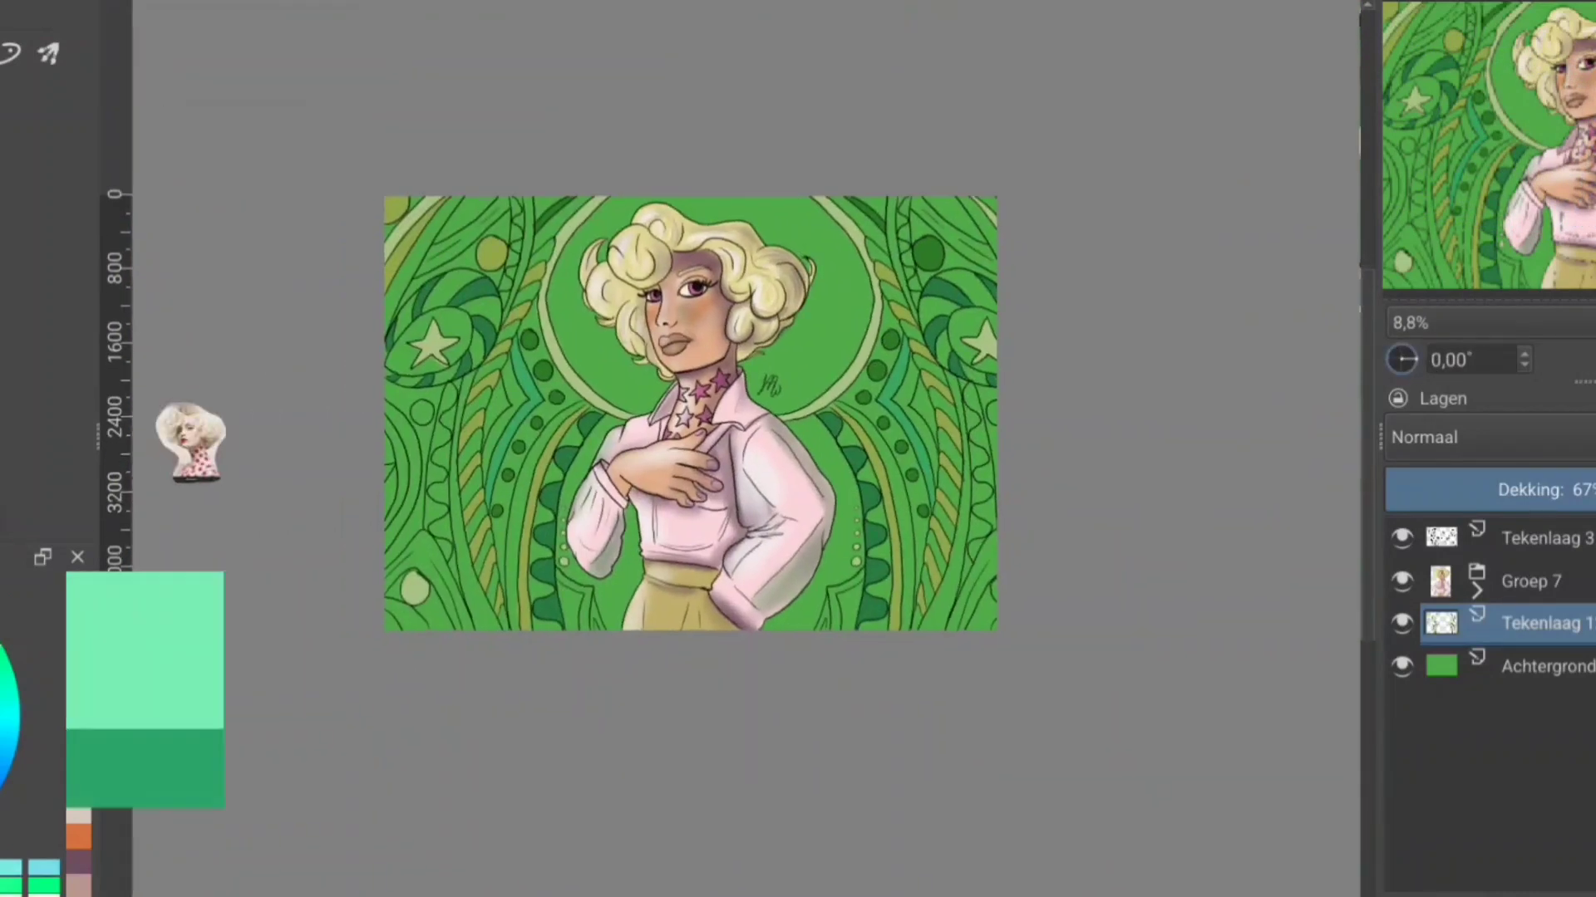
scroll(798, 449, "up", 3)
left_click_drag(1188, 735, 1151, 831)
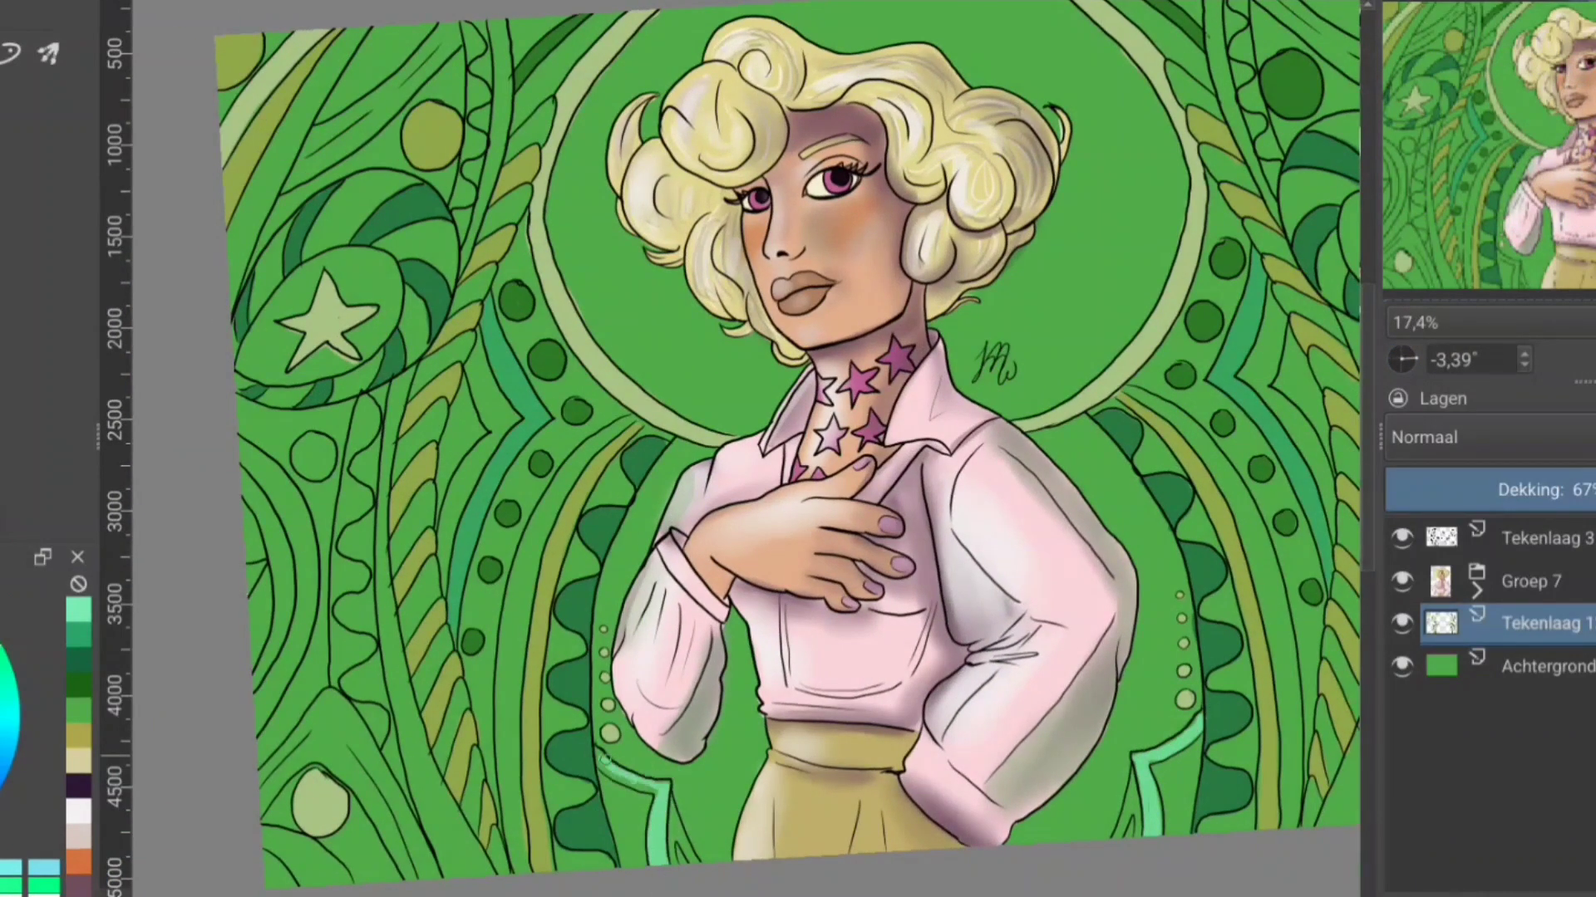
scroll(611, 270, "up", 3)
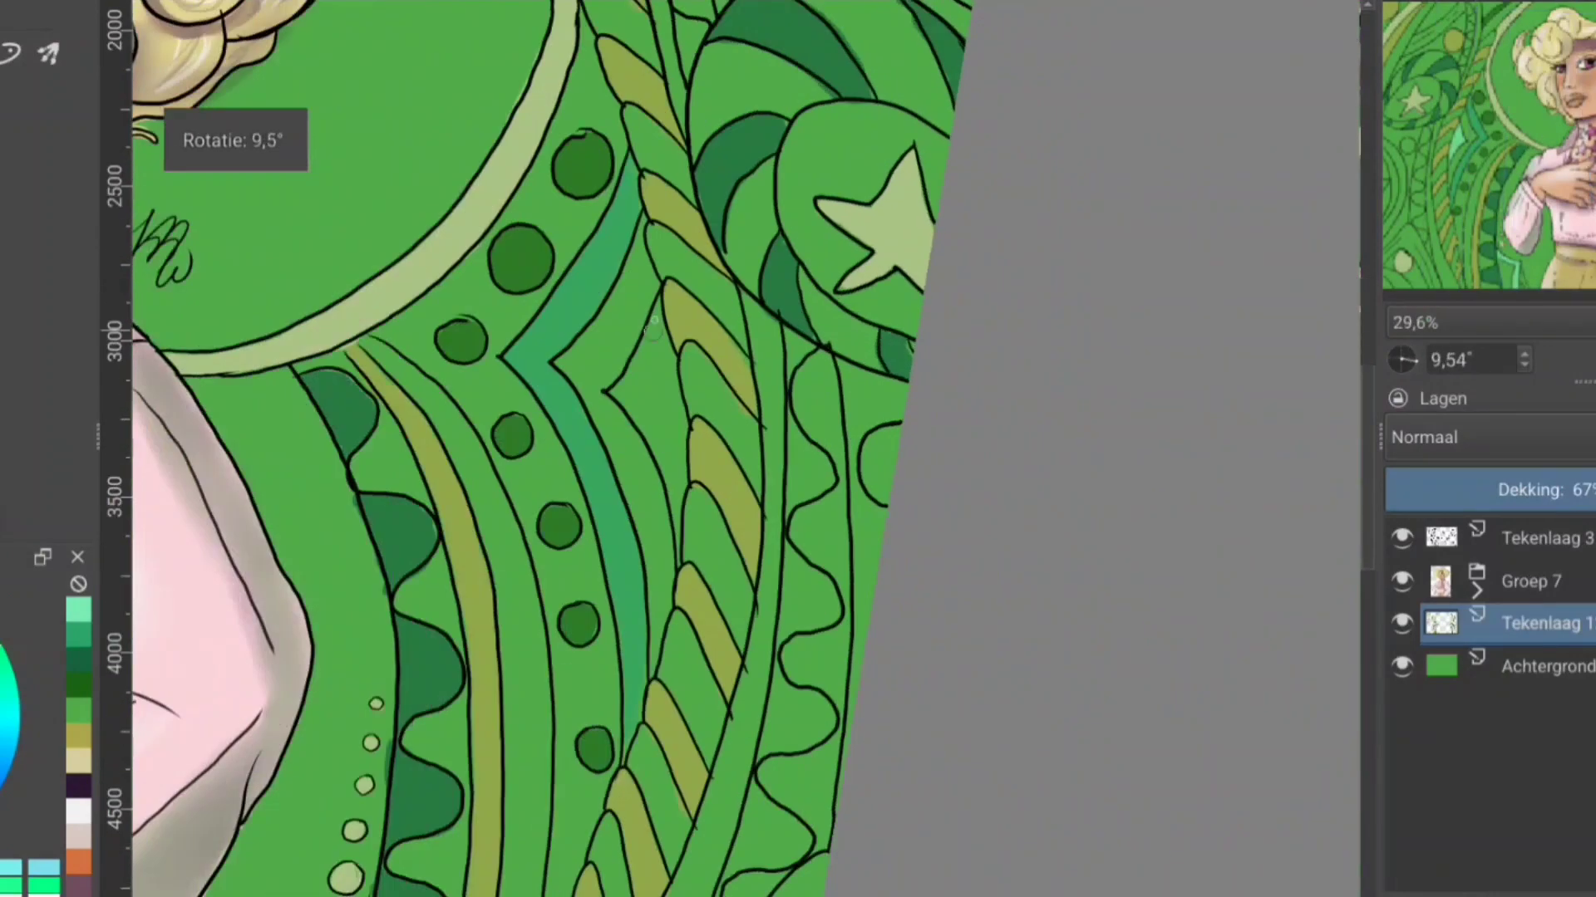
mouse_move(632, 332)
left_mouse_down()
mouse_move(678, 409)
mouse_move(664, 482)
left_mouse_up()
mouse_move(921, 137)
left_mouse_down()
mouse_move(1053, 359)
mouse_move(937, 408)
left_mouse_up()
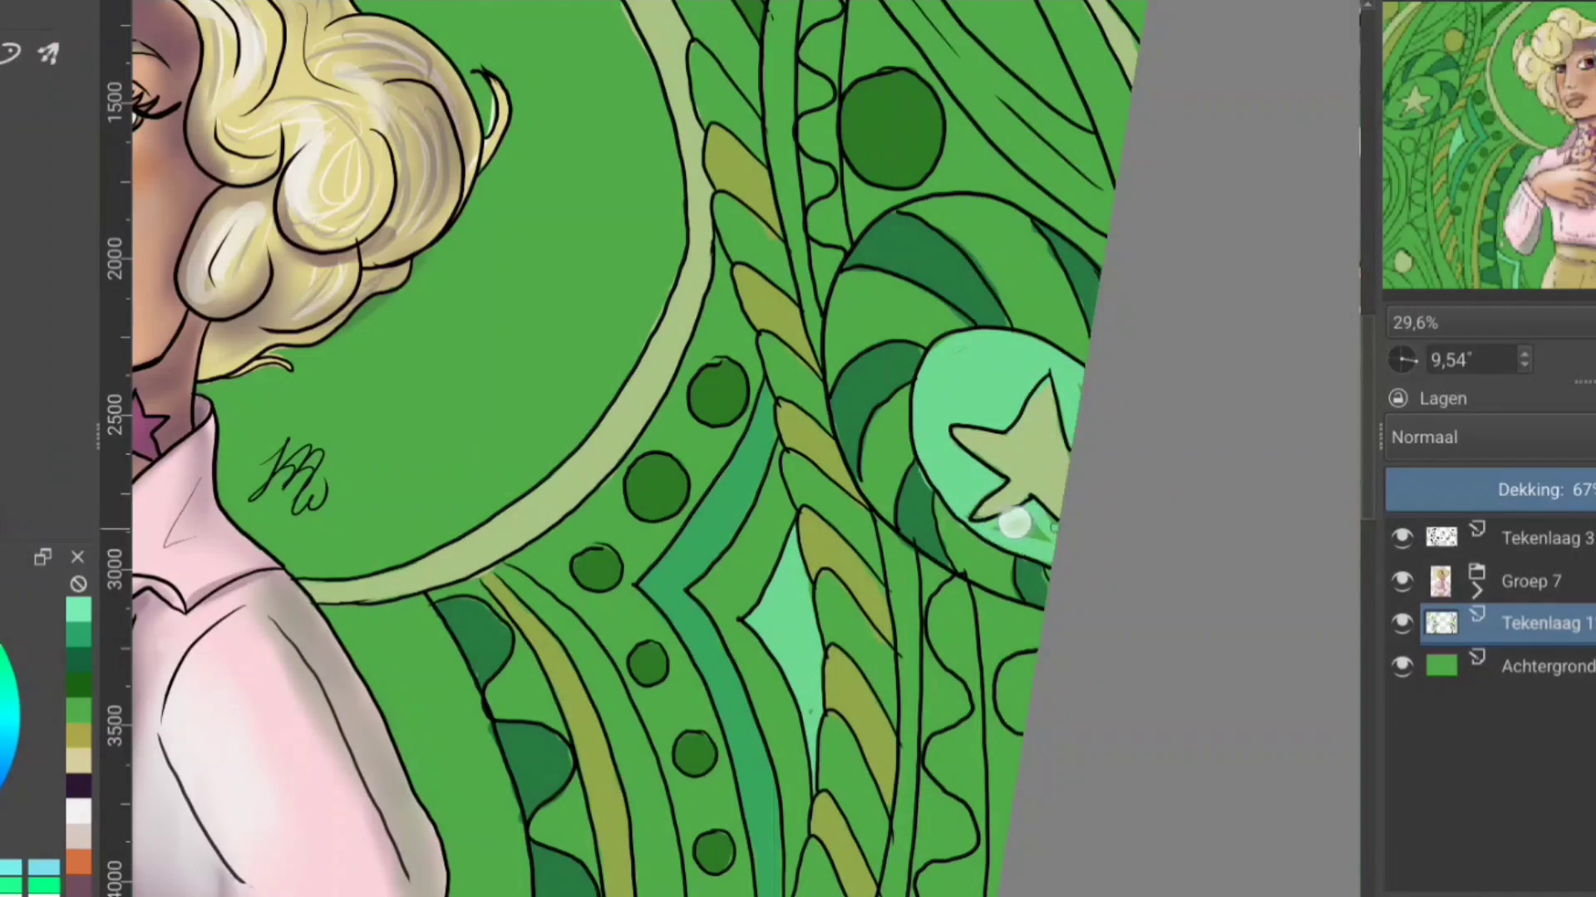
Step: In mirrored view, fill the star orb with mint green, then unmirror
key("m")
mouse_move(465, 257)
left_mouse_down()
mouse_move(283, 403)
mouse_move(565, 345)
left_mouse_up()
mouse_move(573, 274)
left_mouse_down()
mouse_move(494, 310)
mouse_move(465, 401)
mouse_move(360, 441)
mouse_move(467, 49)
left_mouse_up()
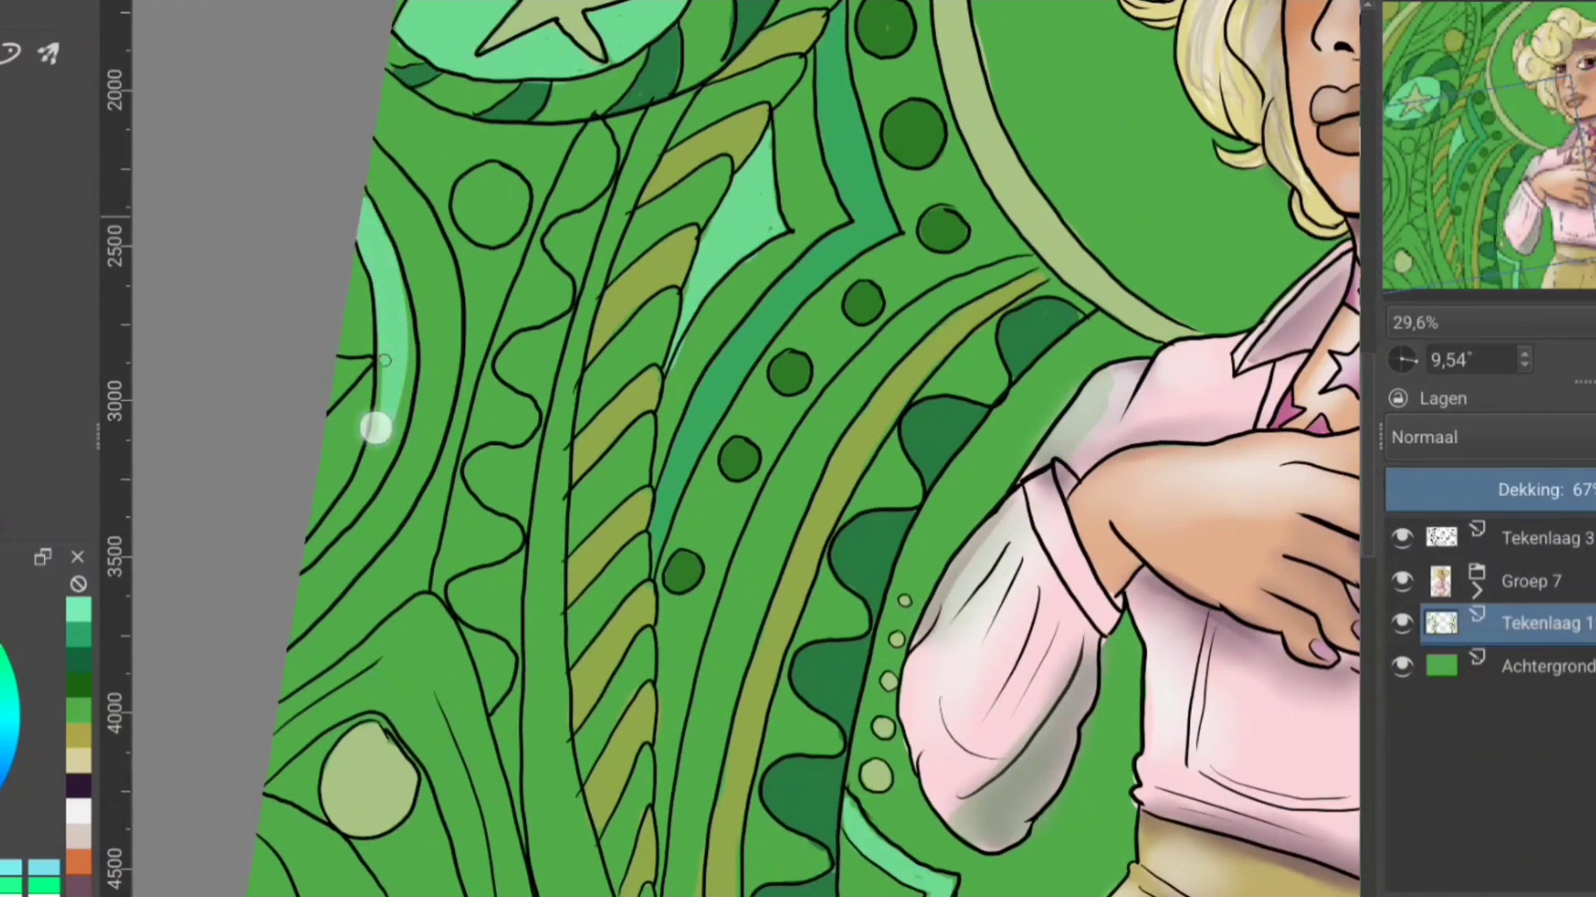
key("m")
Step: Add light mint strokes along several stripes and the top band, toggling mirror view
mouse_move(925, 216)
left_mouse_down()
mouse_move(919, 346)
mouse_move(955, 541)
left_mouse_up()
key("m")
mouse_move(509, 527)
left_mouse_down()
mouse_move(561, 453)
mouse_move(650, 158)
mouse_move(385, 527)
left_mouse_up()
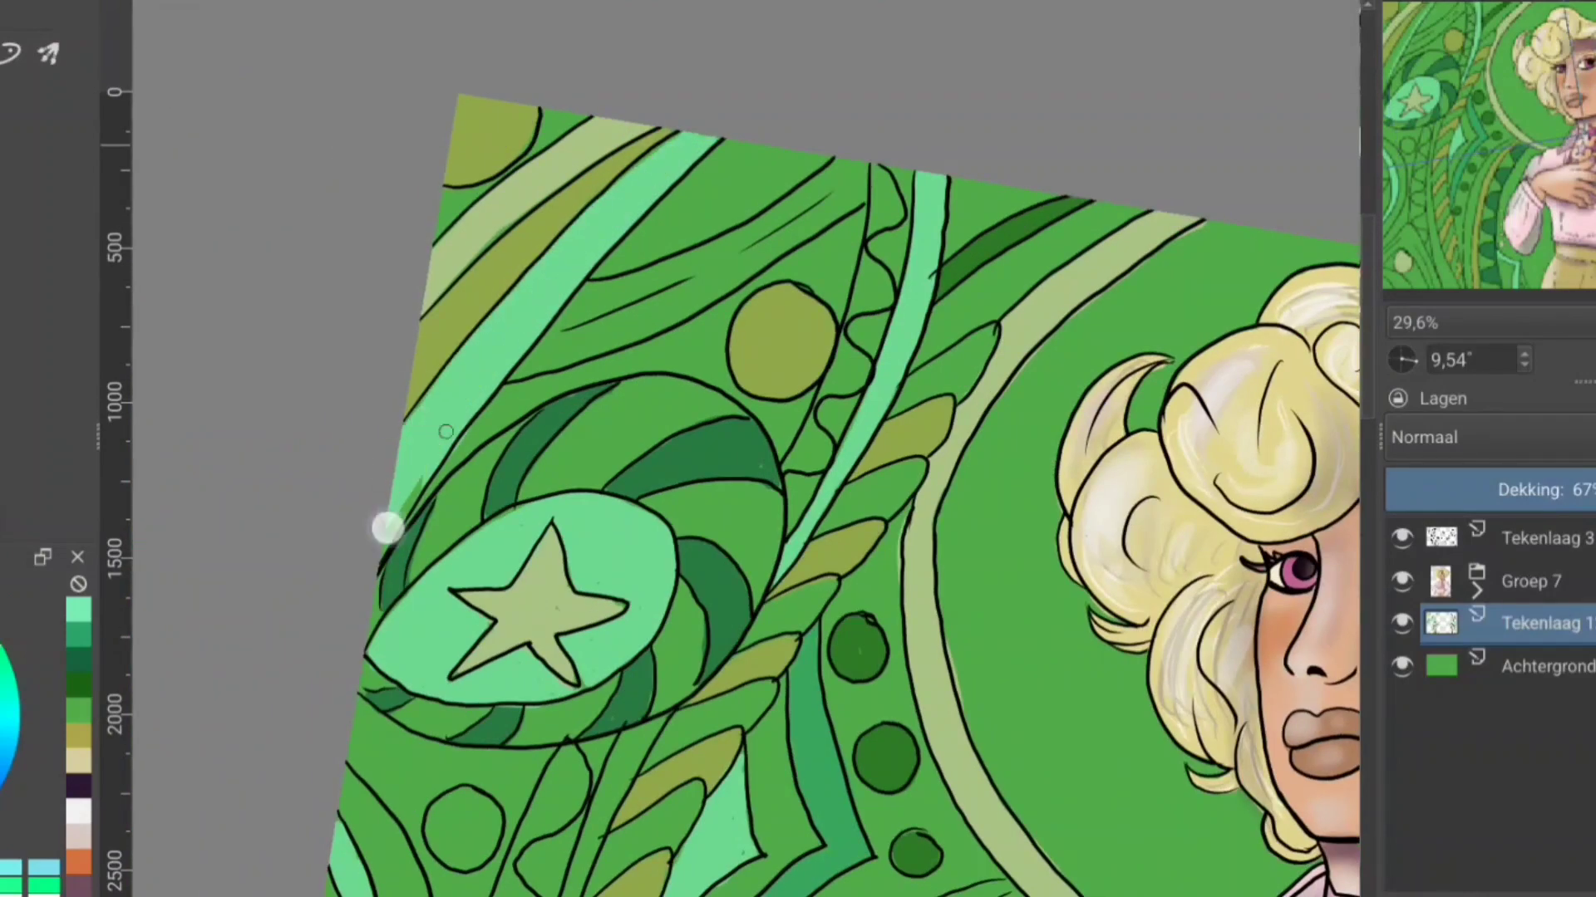
key("m")
key("m")
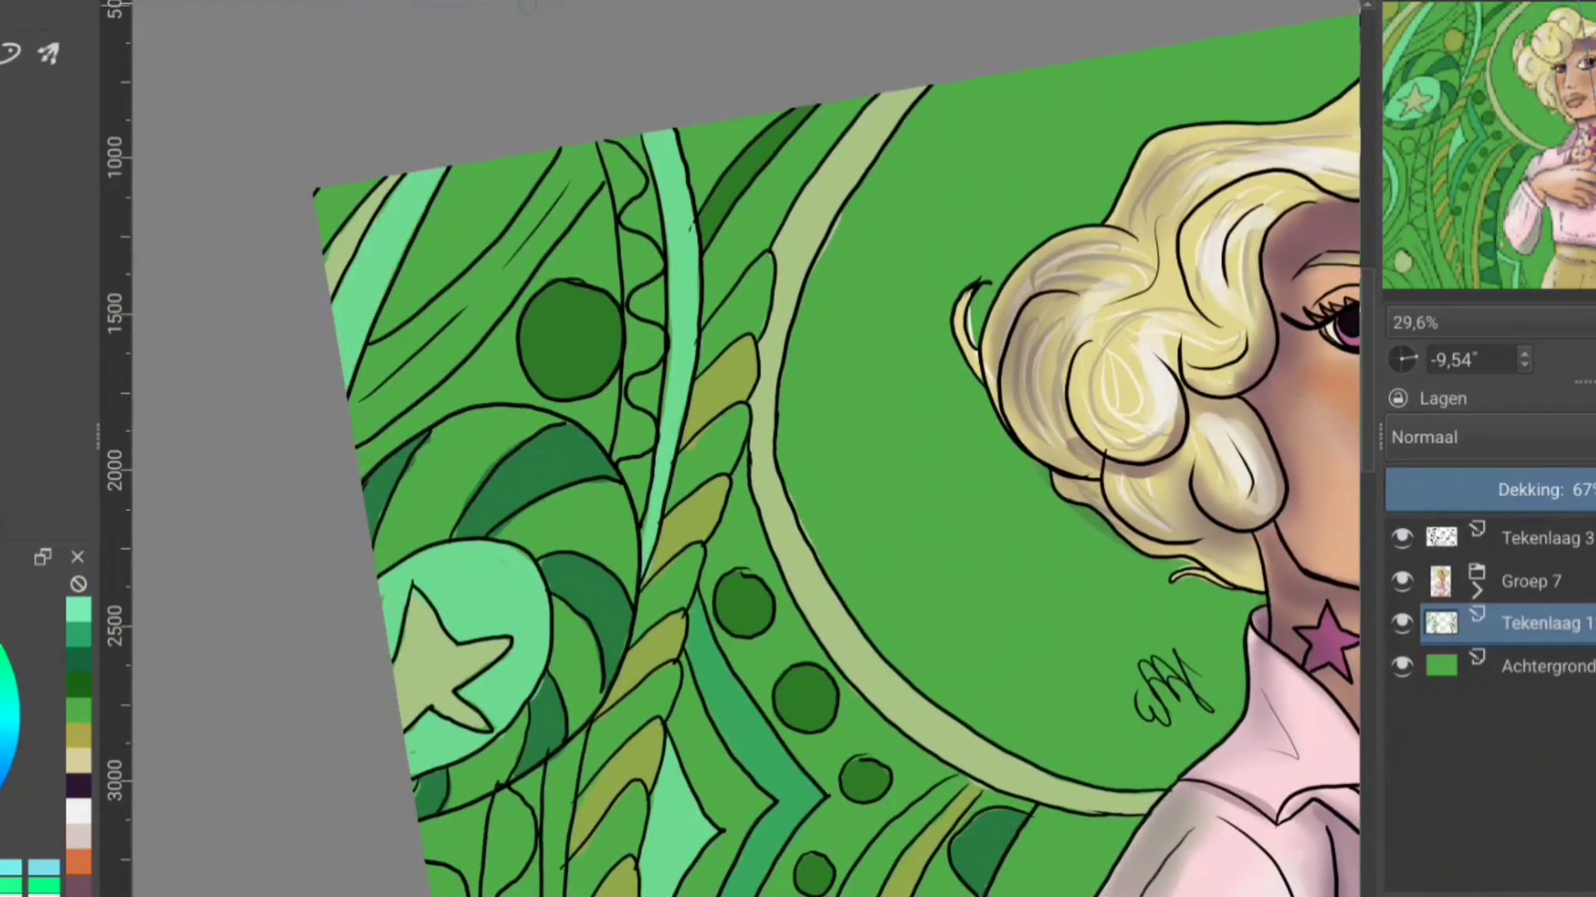
left_click_drag(778, 166, 738, 238)
key("m")
key("m")
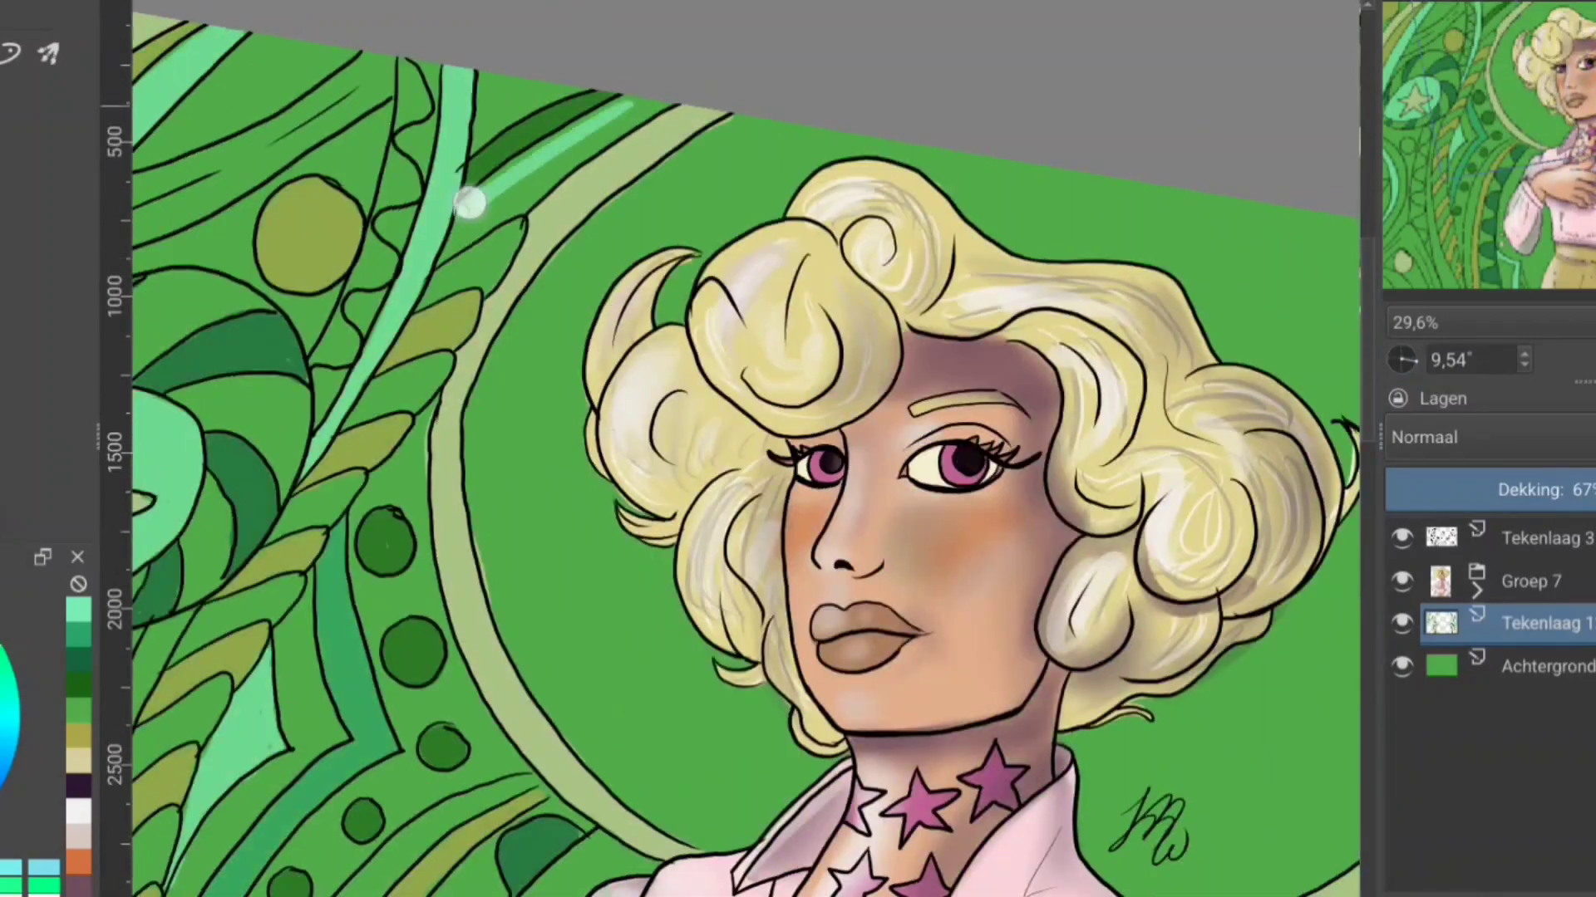
left_click_drag(582, 153, 461, 224)
Step: Brush light yellow-green strokes along the curved stripes on both sides, using mirror view
key("5")
key("2")
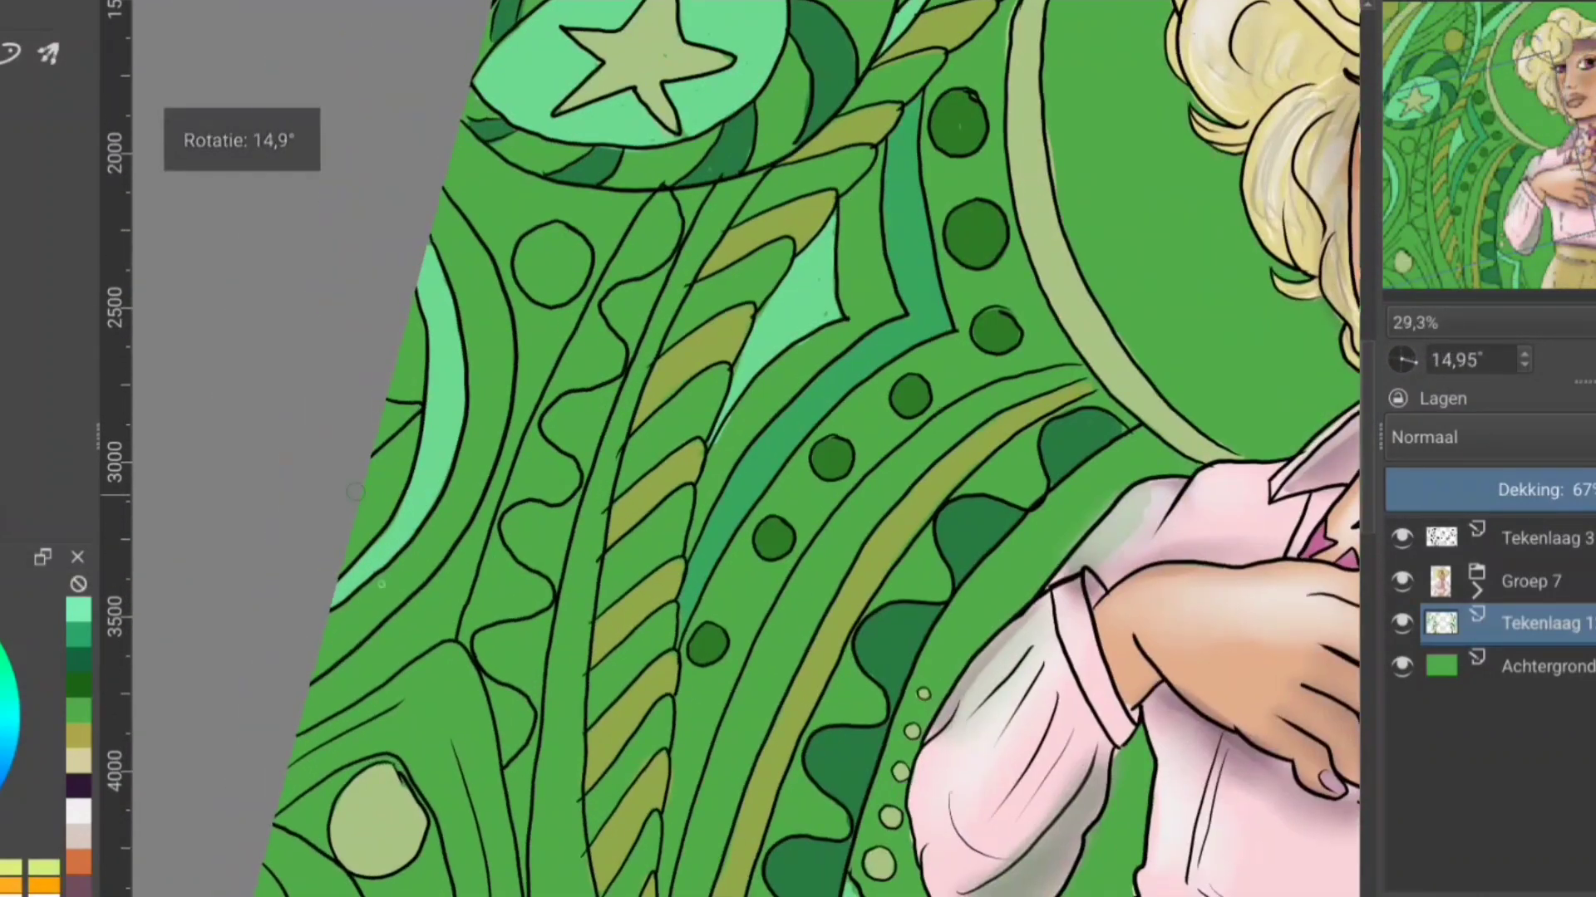
mouse_move(333, 648)
left_mouse_down()
mouse_move(382, 613)
mouse_move(465, 473)
mouse_move(499, 321)
left_mouse_up()
key("m")
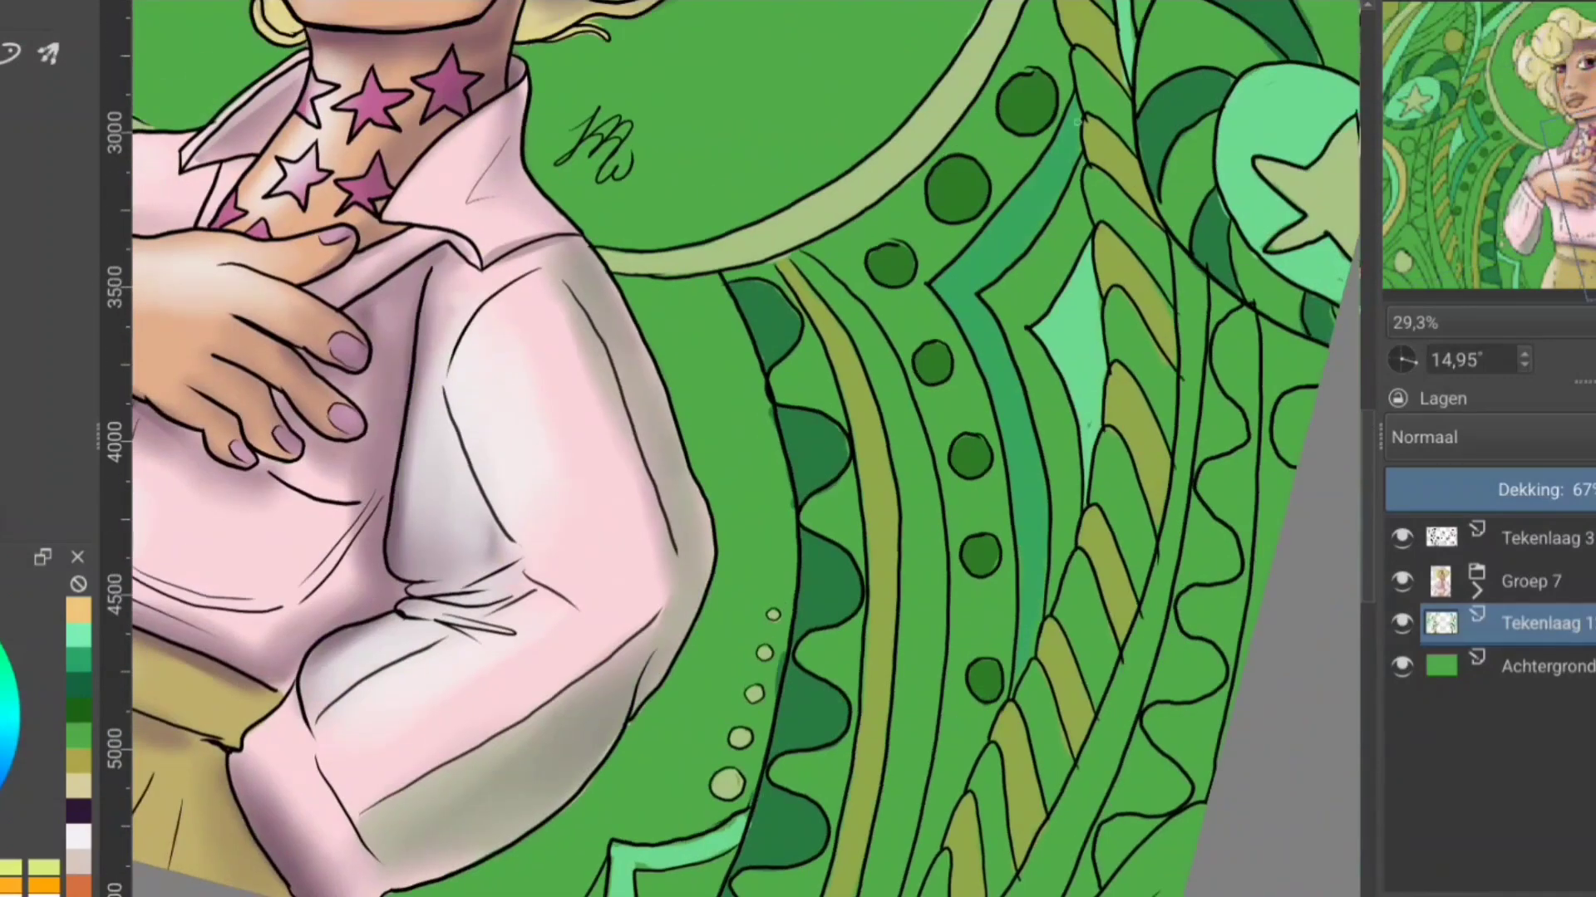
left_click_drag(1006, 300, 1074, 195)
left_click_drag(1035, 378, 1054, 582)
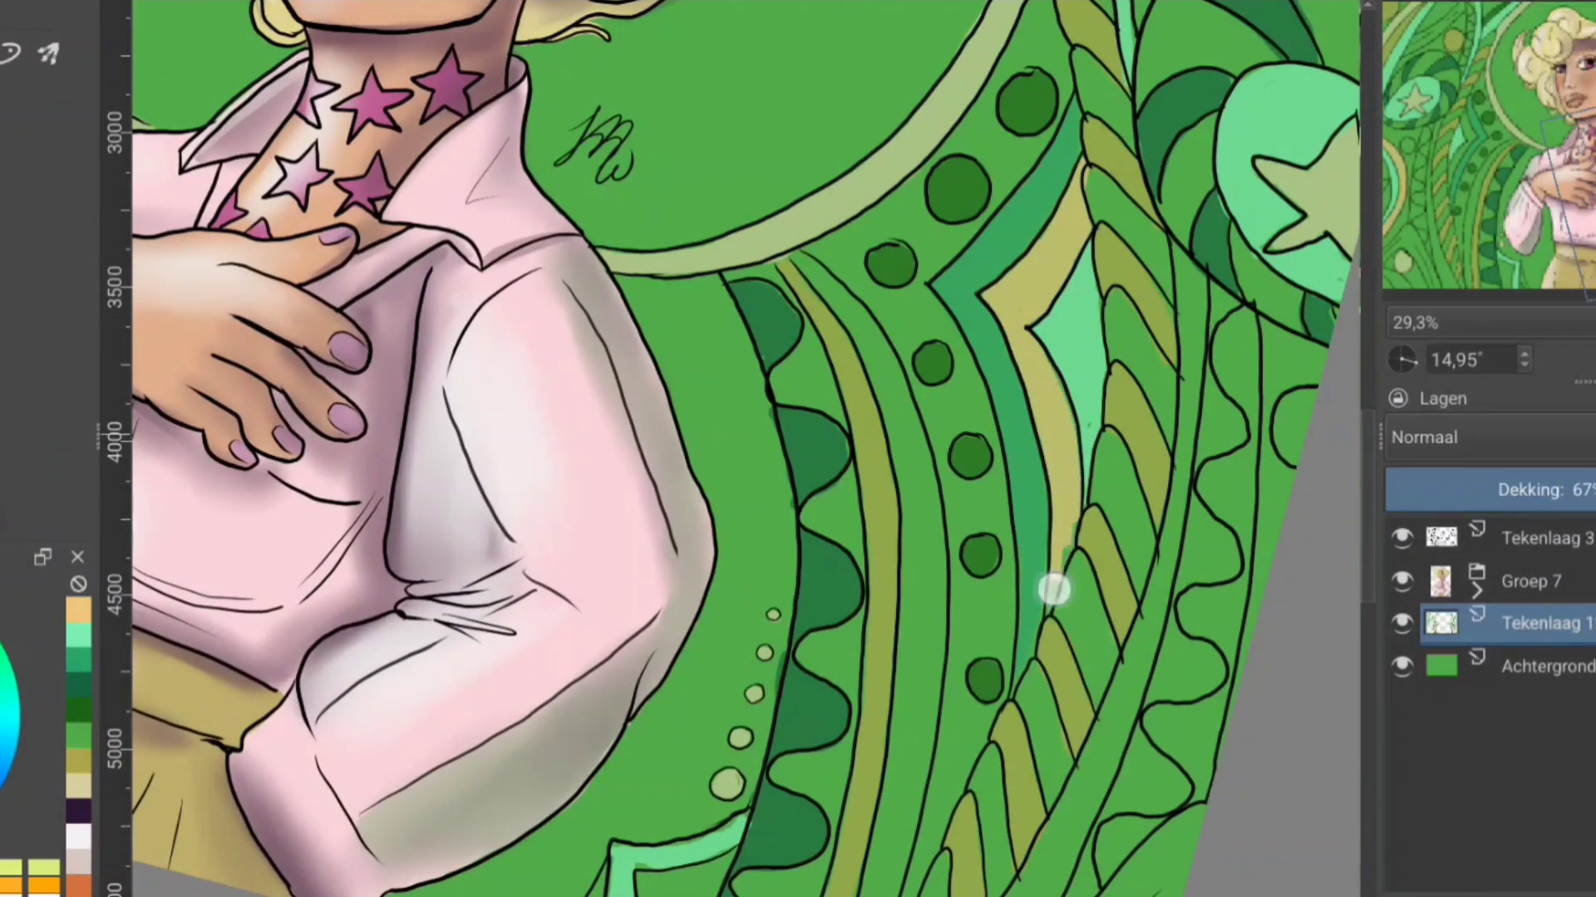
key("m")
mouse_move(865, 188)
left_mouse_down()
mouse_move(838, 361)
mouse_move(741, 458)
left_mouse_up()
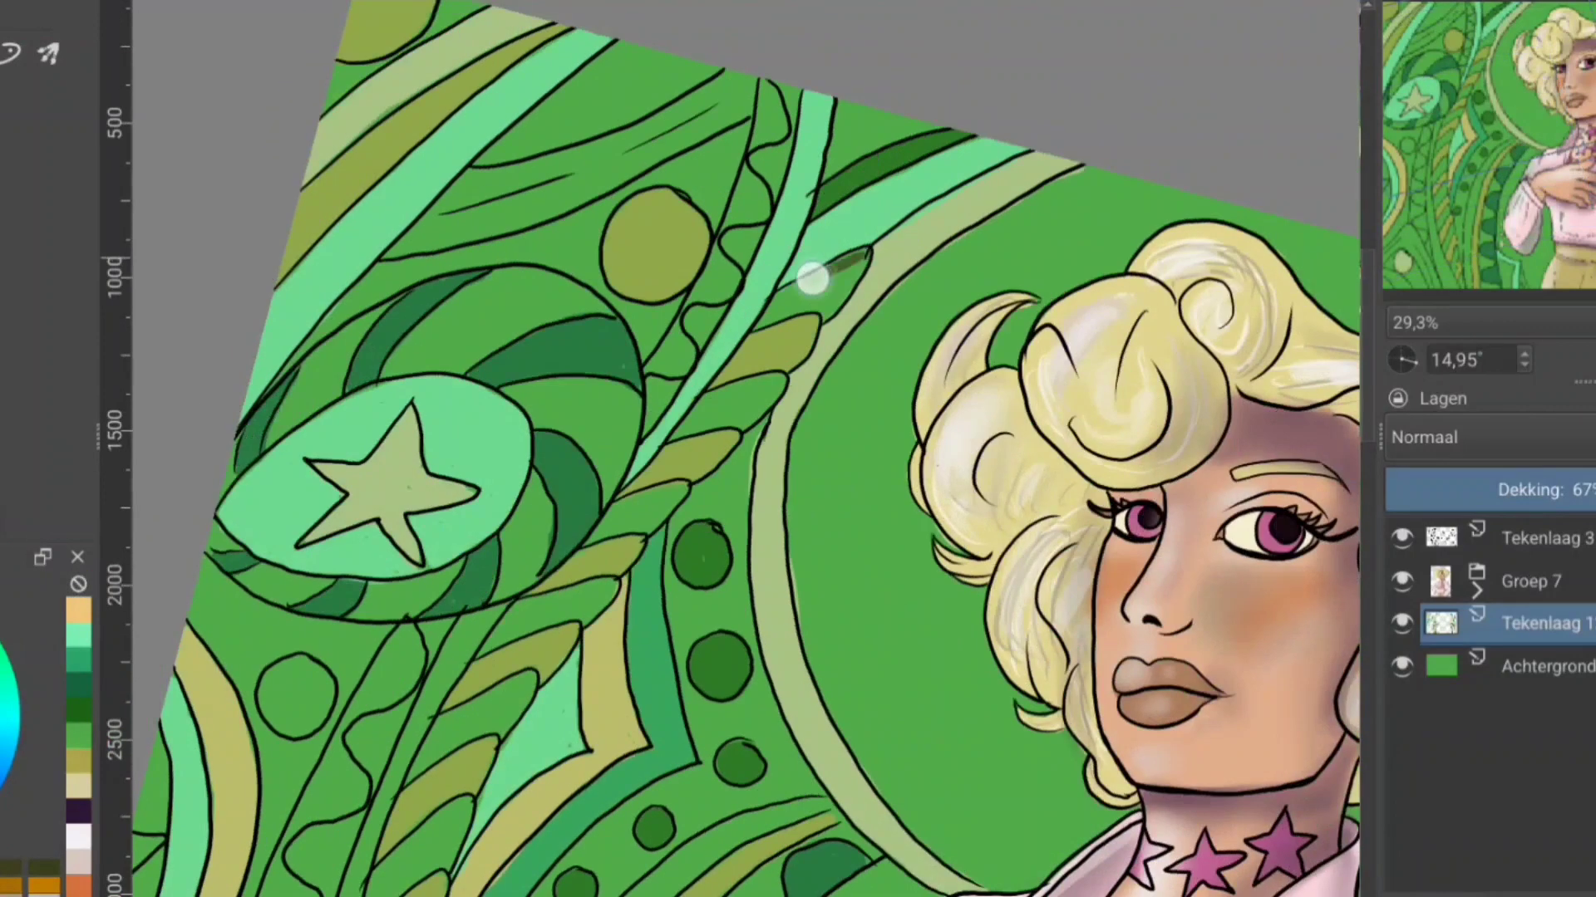
left_click_drag(846, 282, 865, 289)
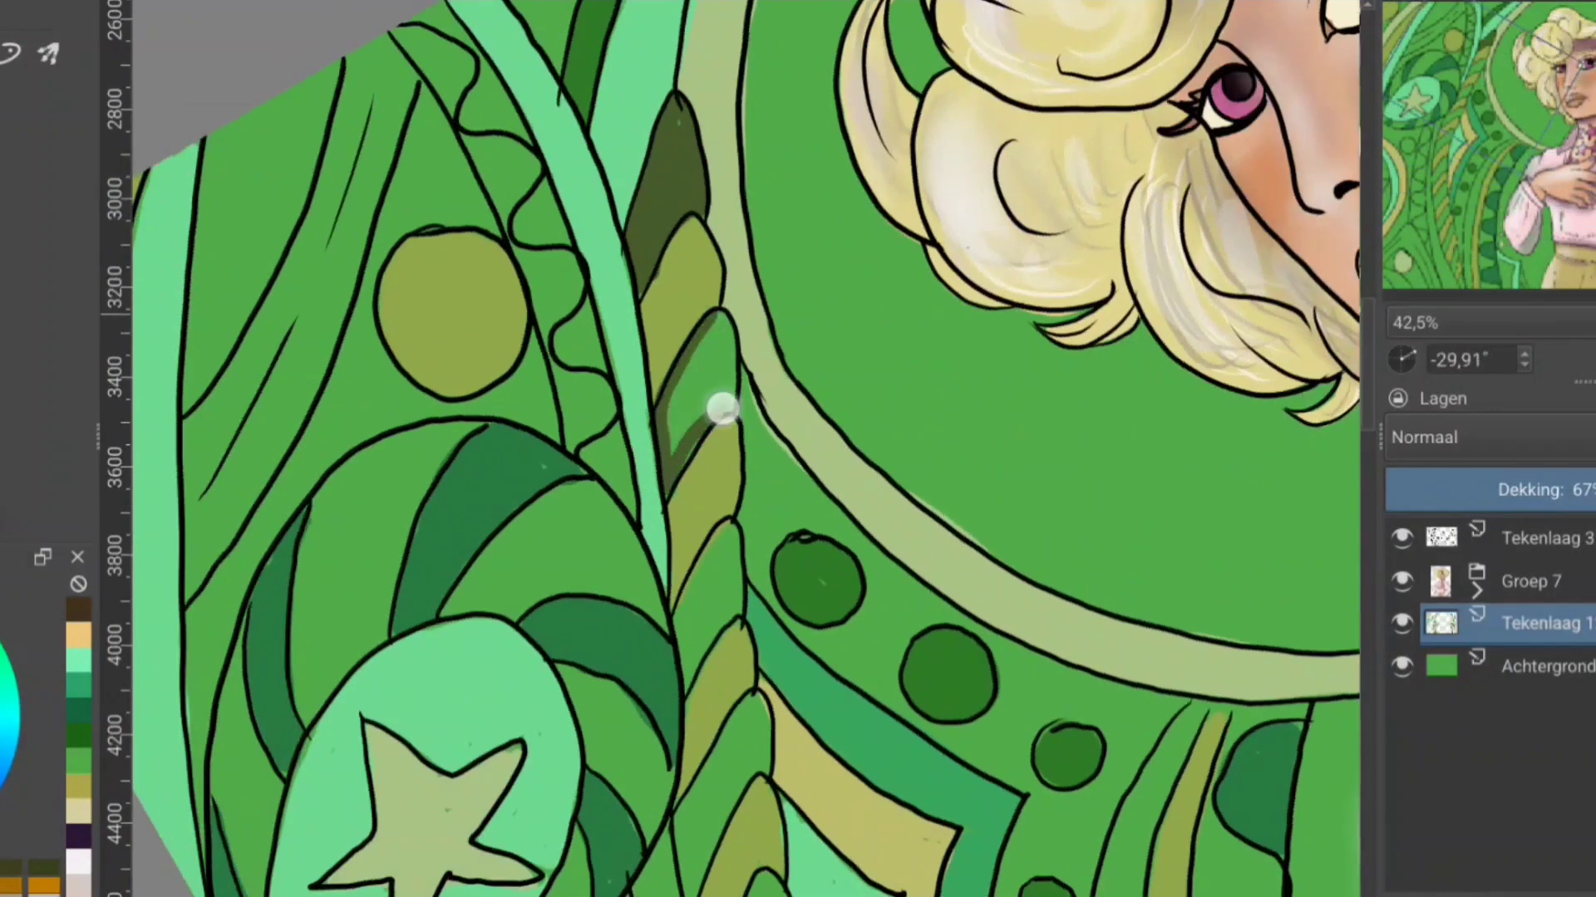
Step: Shade the olive stripe segments with darker olive strokes, working downward
left_click_drag(721, 408, 723, 342)
scroll(605, 381, "down", 3)
left_click_drag(606, 382, 657, 291)
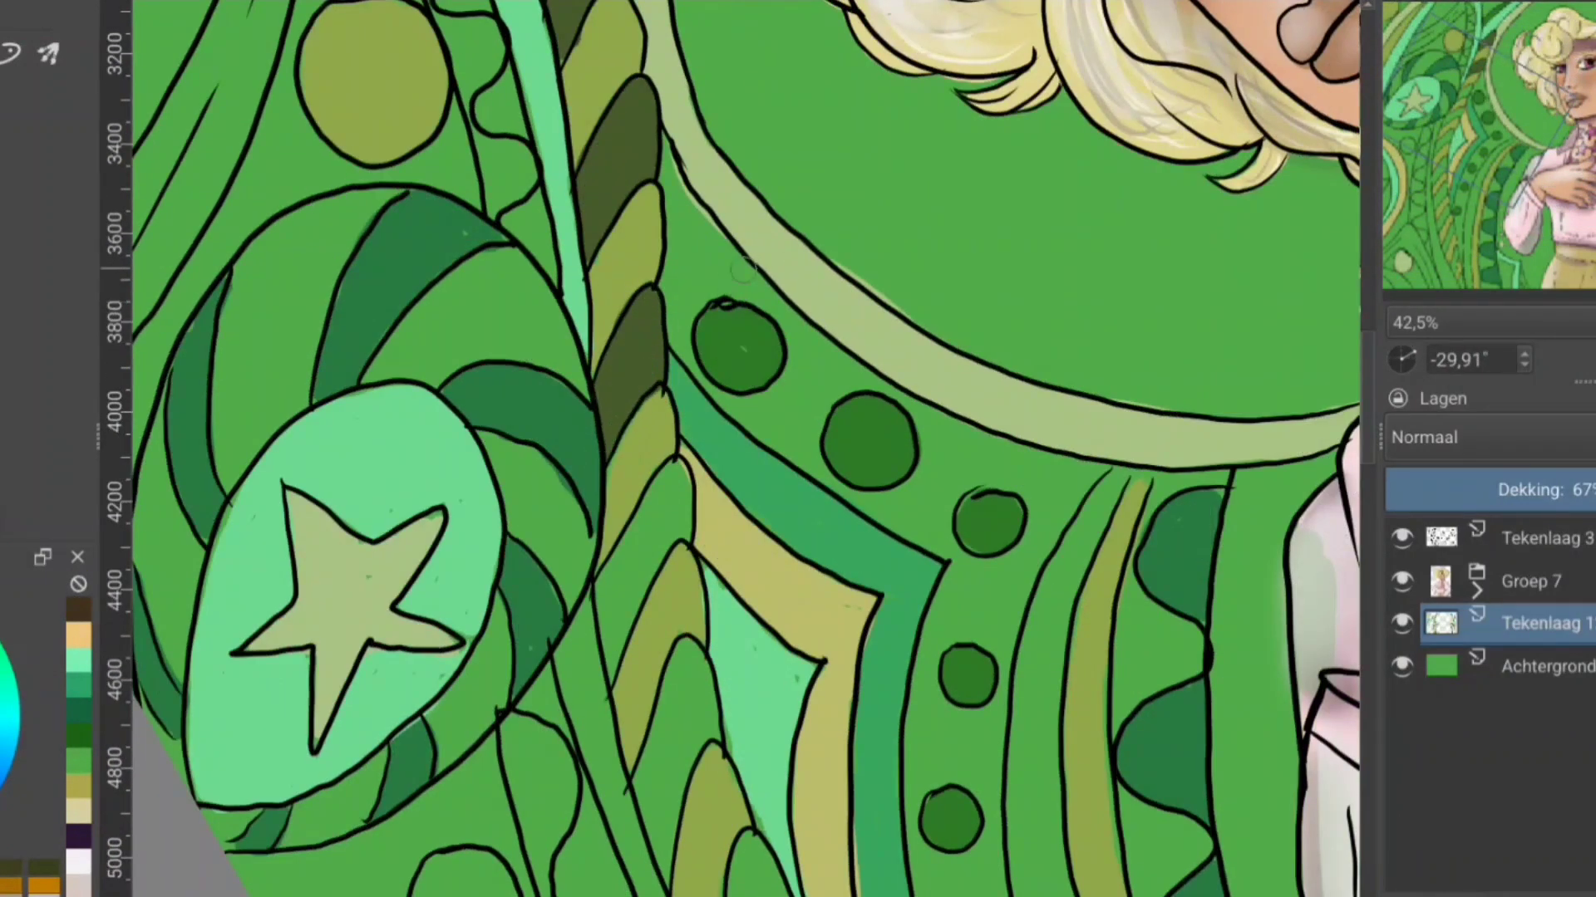
scroll(606, 382, "down", 3)
mouse_move(515, 133)
left_mouse_down()
mouse_move(447, 252)
mouse_move(512, 150)
left_mouse_up()
mouse_move(454, 282)
left_mouse_down()
mouse_move(521, 427)
mouse_move(499, 477)
left_mouse_up()
scroll(498, 477, "down", 3)
mouse_move(341, 399)
left_mouse_down()
mouse_move(374, 326)
mouse_move(380, 383)
left_mouse_up()
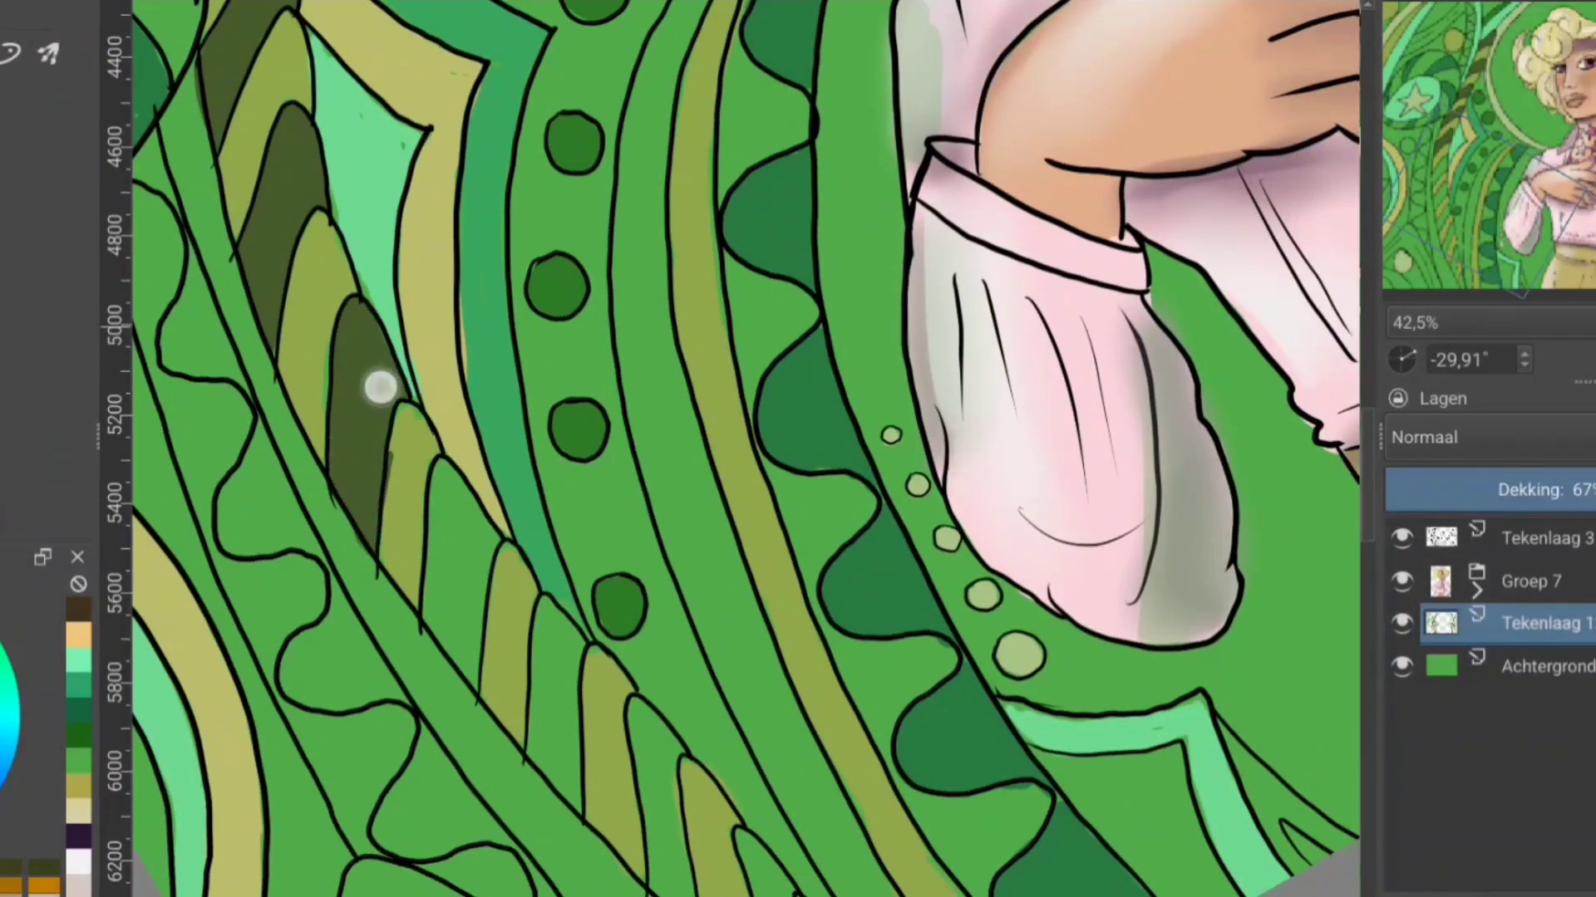
left_click_drag(415, 465, 465, 665)
left_click_drag(449, 490, 482, 640)
scroll(482, 640, "down", 3)
mouse_move(283, 440)
left_mouse_down()
mouse_move(270, 556)
mouse_move(292, 527)
mouse_move(395, 713)
left_mouse_up()
Step: Extend dark olive shading down the lower stripe segments and a higher one
left_click_drag(495, 285, 655, 499)
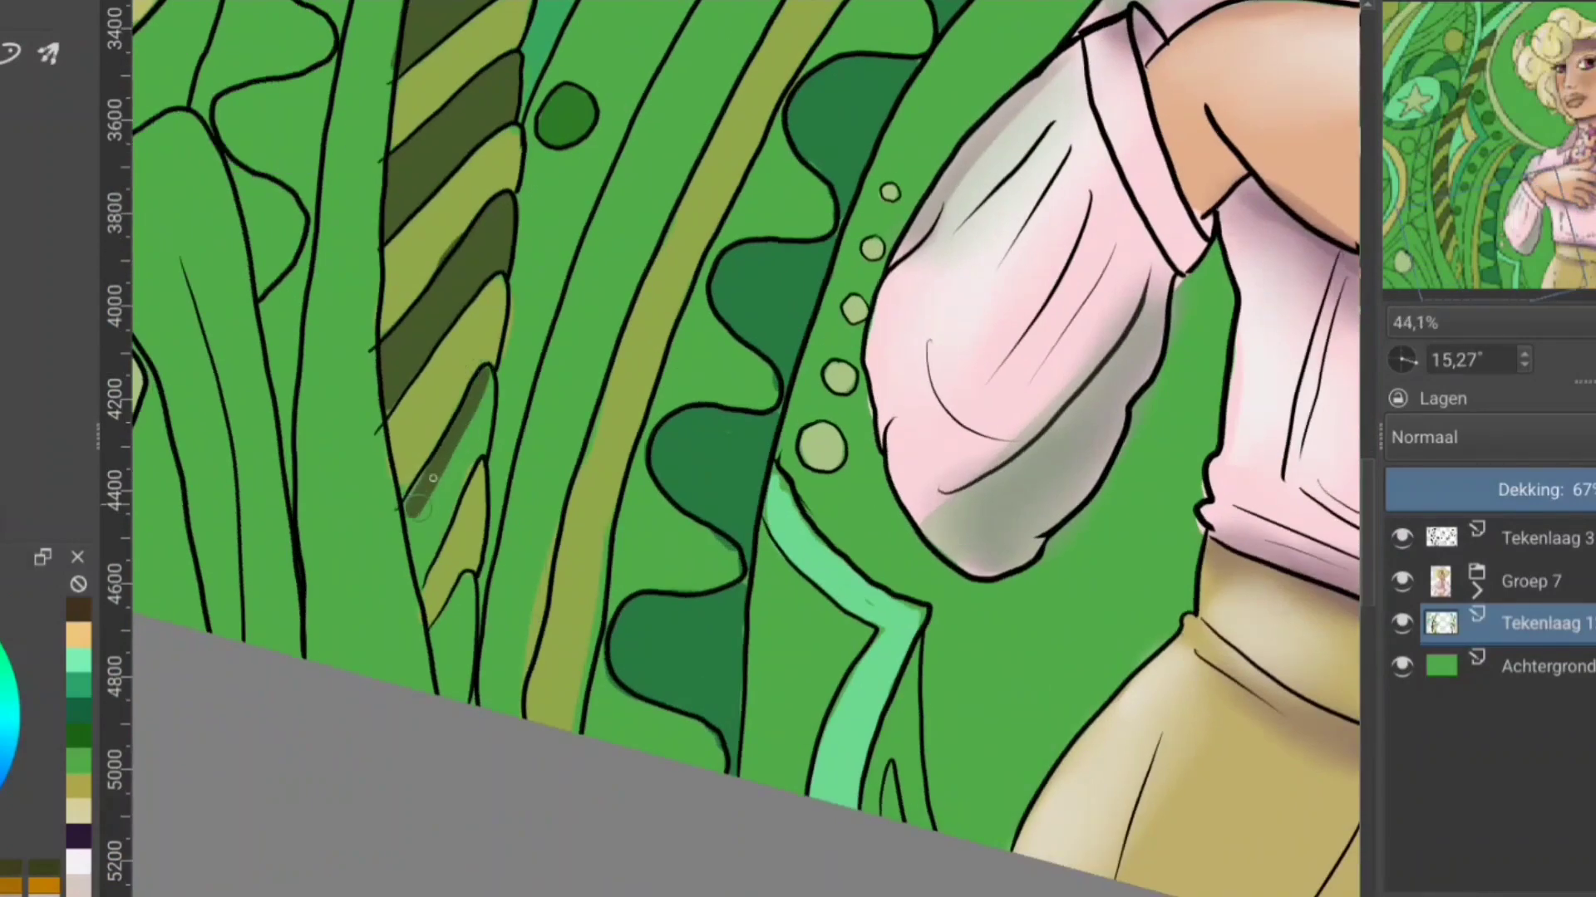
mouse_move(482, 374)
left_mouse_down()
mouse_move(435, 502)
mouse_move(463, 691)
left_mouse_up()
scroll(463, 691, "down", 3)
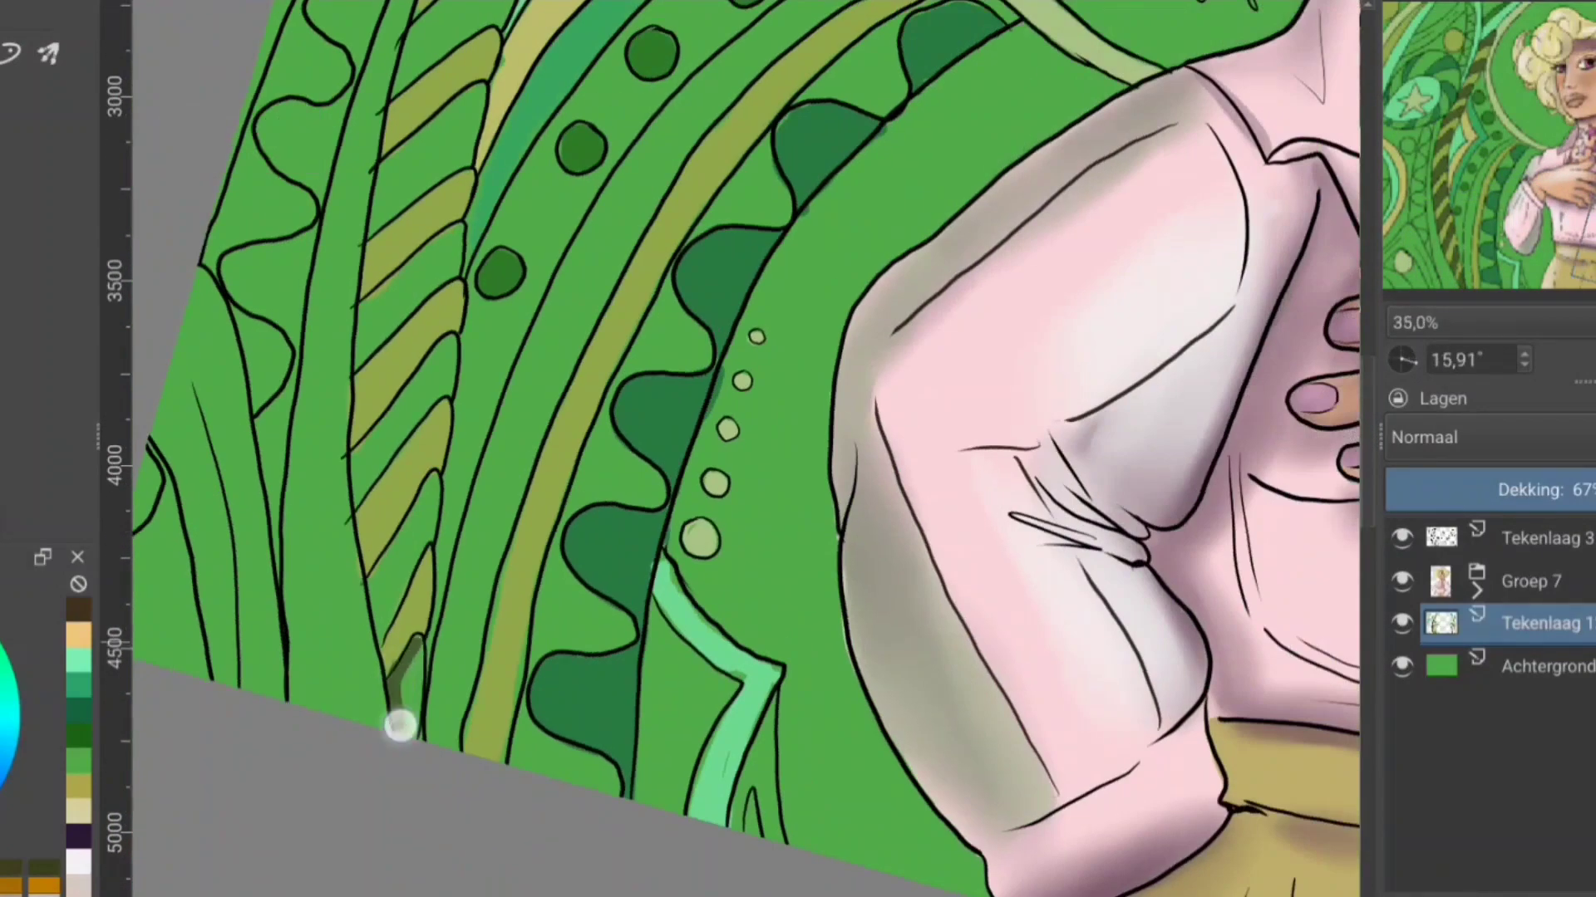
left_click_drag(423, 498, 374, 630)
scroll(374, 630, "up", 3)
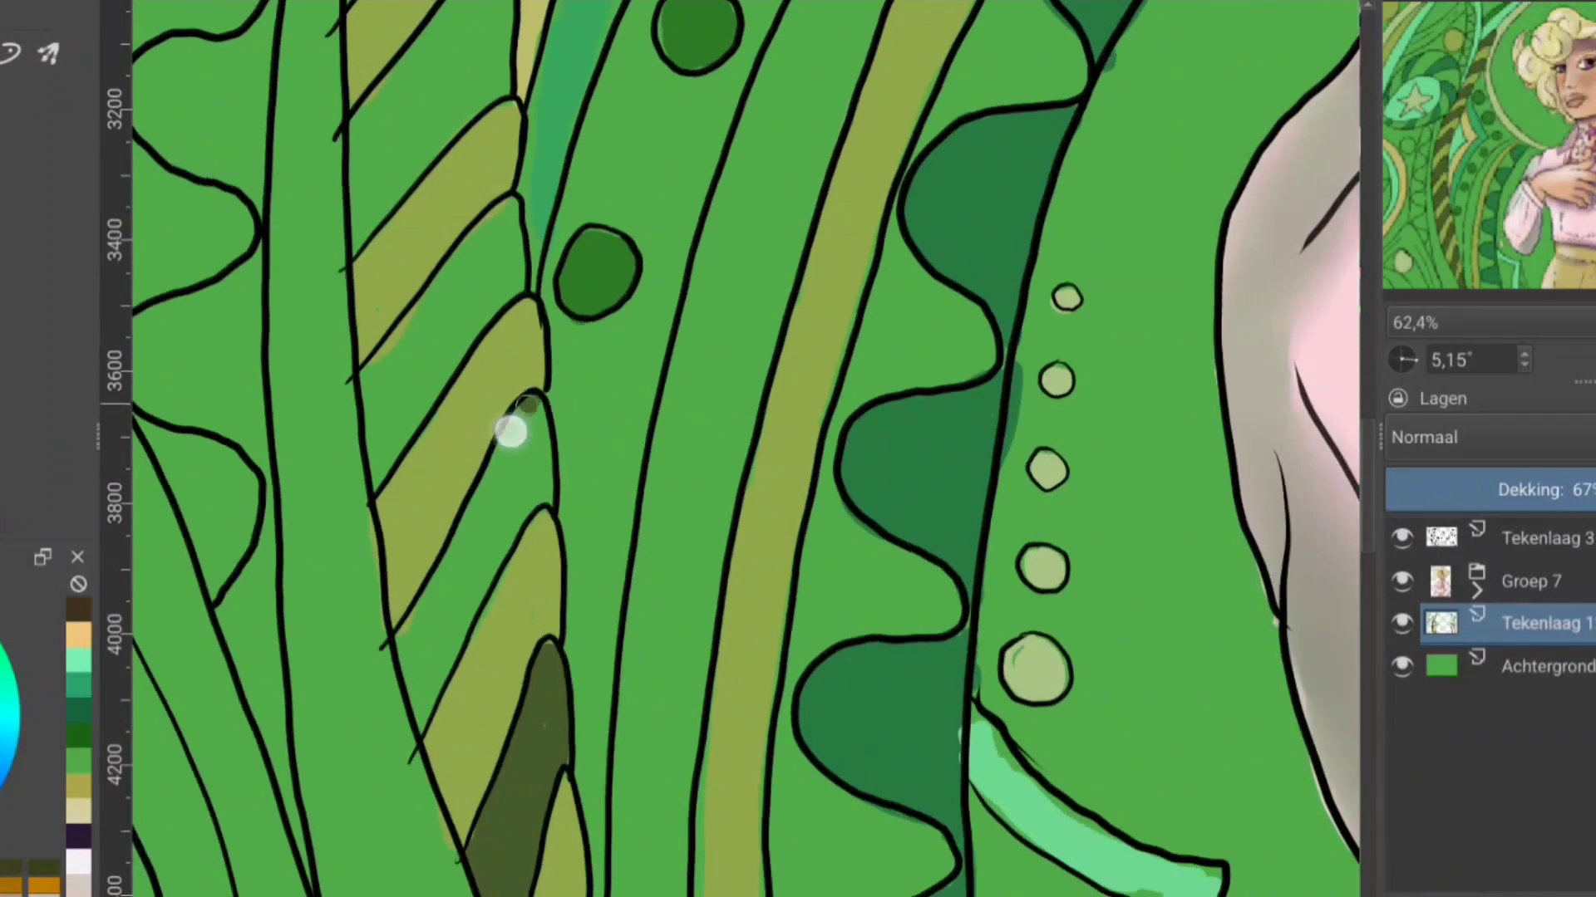
mouse_move(510, 430)
left_mouse_down()
mouse_move(483, 538)
mouse_move(516, 480)
mouse_move(441, 356)
mouse_move(465, 274)
left_mouse_up()
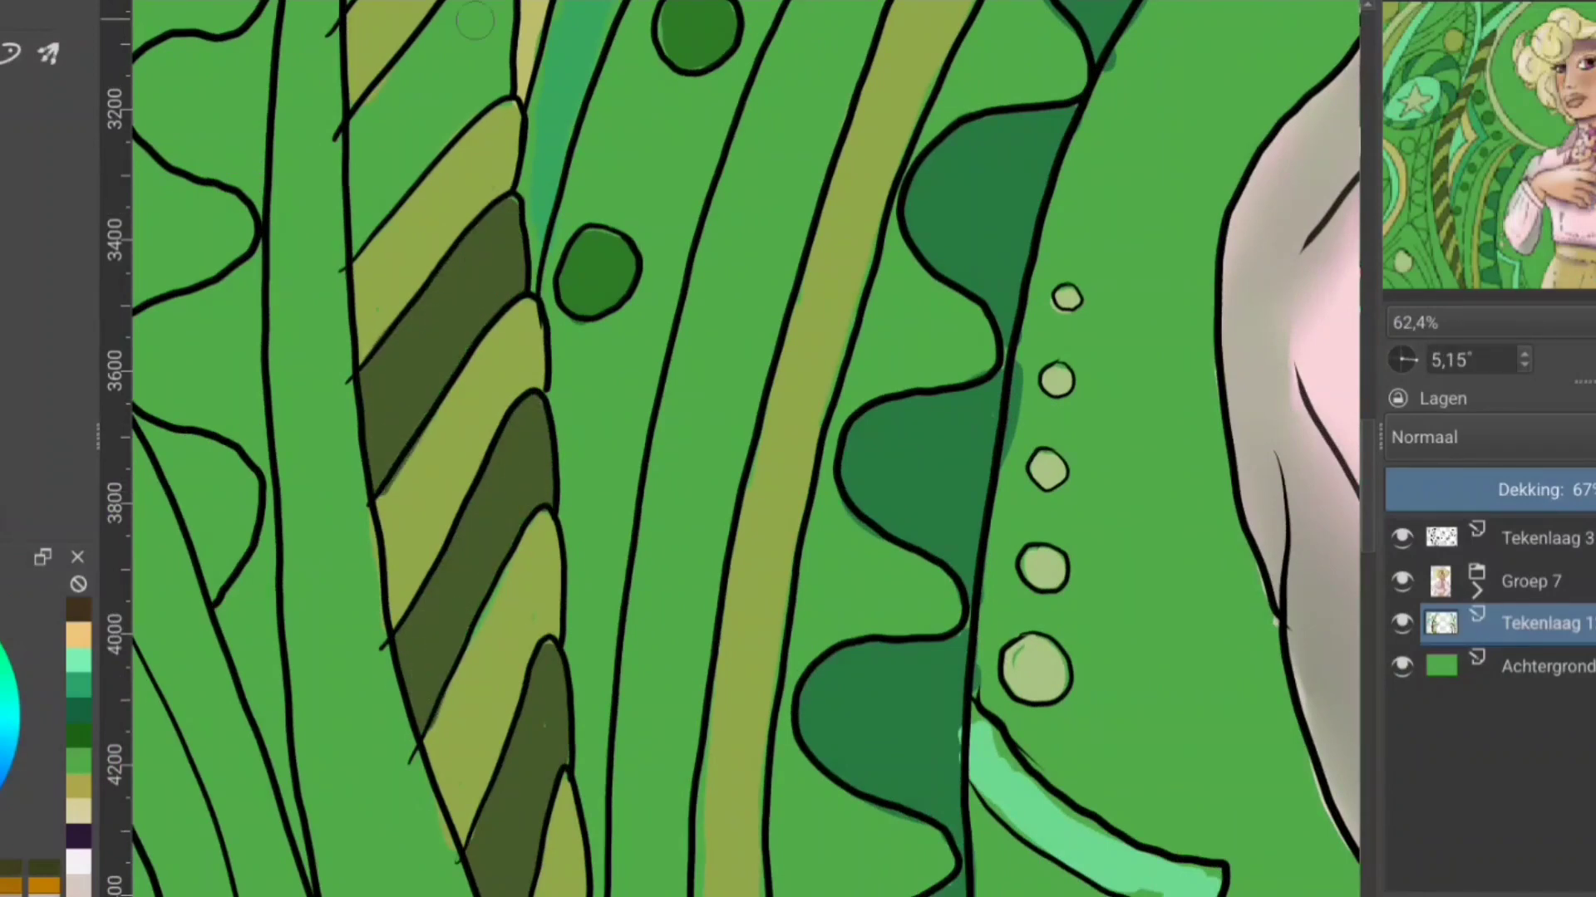
scroll(465, 274, "up", 5)
mouse_move(436, 390)
left_mouse_down()
mouse_move(285, 629)
mouse_move(396, 502)
mouse_move(299, 313)
mouse_move(462, 225)
left_mouse_up()
Step: Darken the upper-left olive stripes and the diamond outline near the top
scroll(462, 237, "up", 5)
mouse_move(332, 535)
left_mouse_down()
mouse_move(432, 448)
mouse_move(420, 313)
mouse_move(609, 263)
left_mouse_up()
scroll(609, 263, "up", 5)
mouse_move(548, 473)
left_mouse_down()
mouse_move(499, 570)
mouse_move(449, 515)
mouse_move(524, 364)
mouse_move(665, 250)
left_mouse_up()
scroll(665, 249, "up", 5)
mouse_move(714, 341)
left_mouse_down()
mouse_move(659, 481)
mouse_move(531, 516)
left_mouse_up()
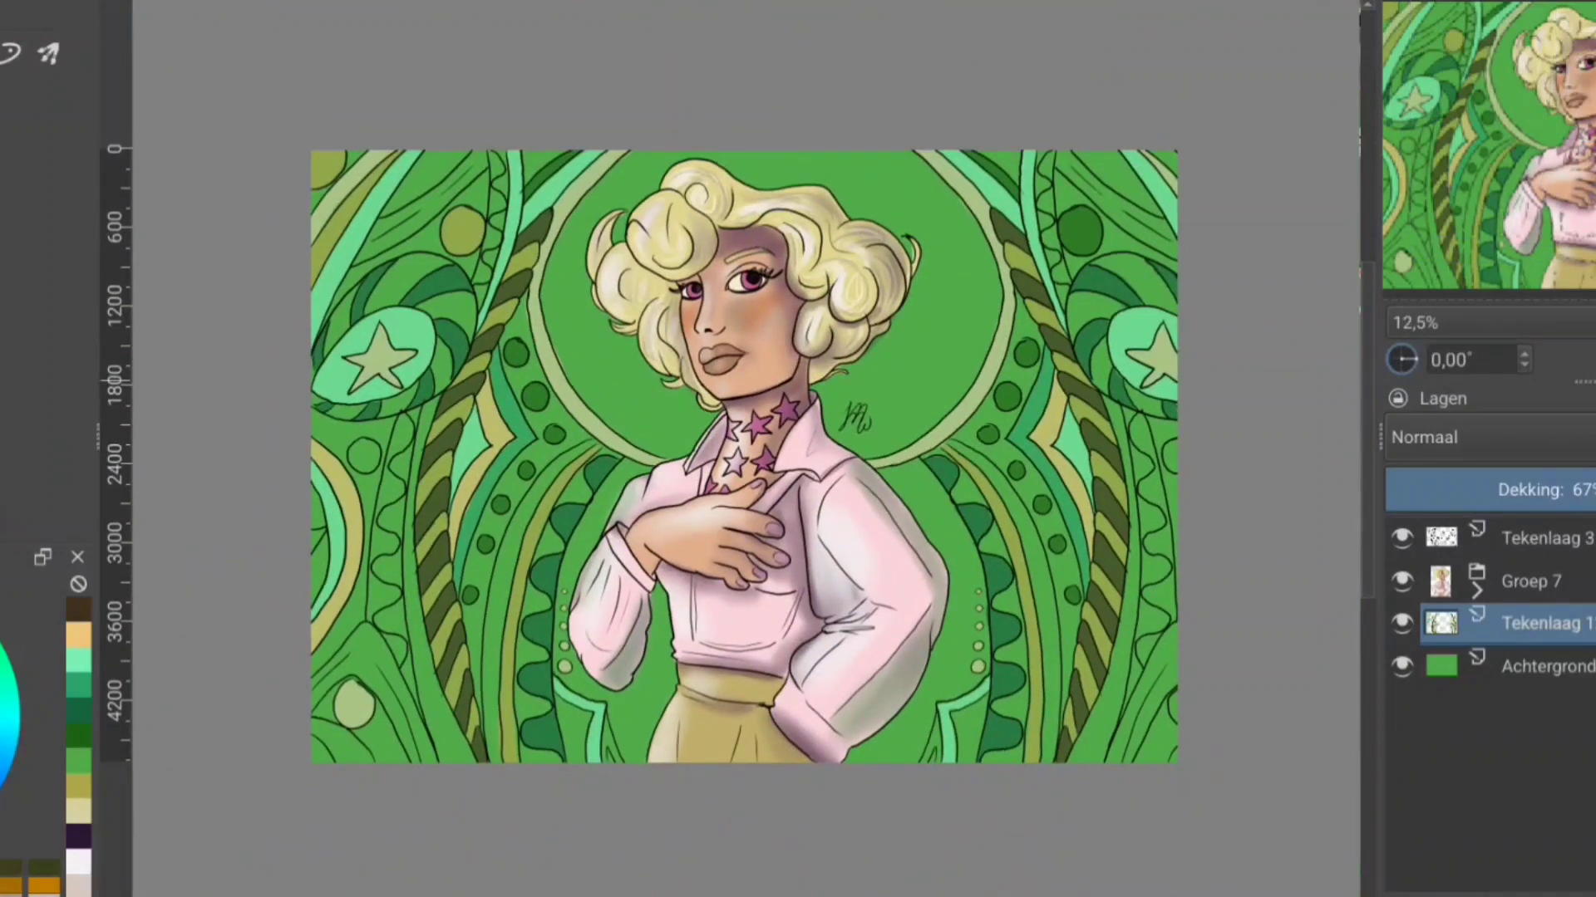
Step: Add a new layer above Tekenlaag 3 and ink bolder 16 px black lines on the hair curls
double_click(1454, 532)
key("Insert")
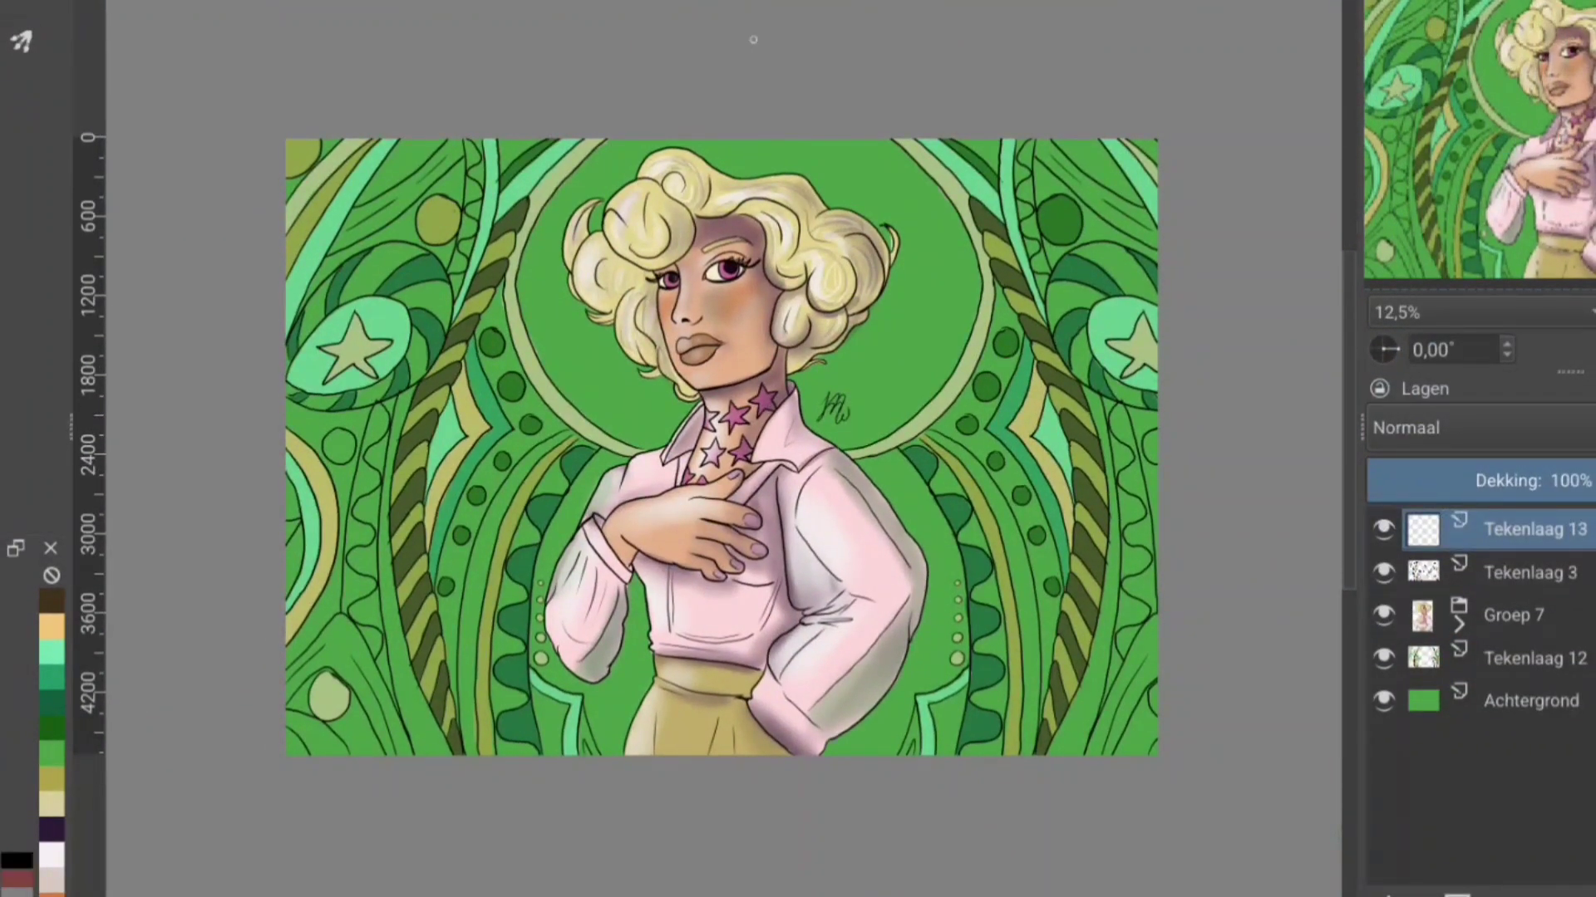
key("[")
scroll(715, 449, "up", 3)
scroll(715, 449, "up", 3)
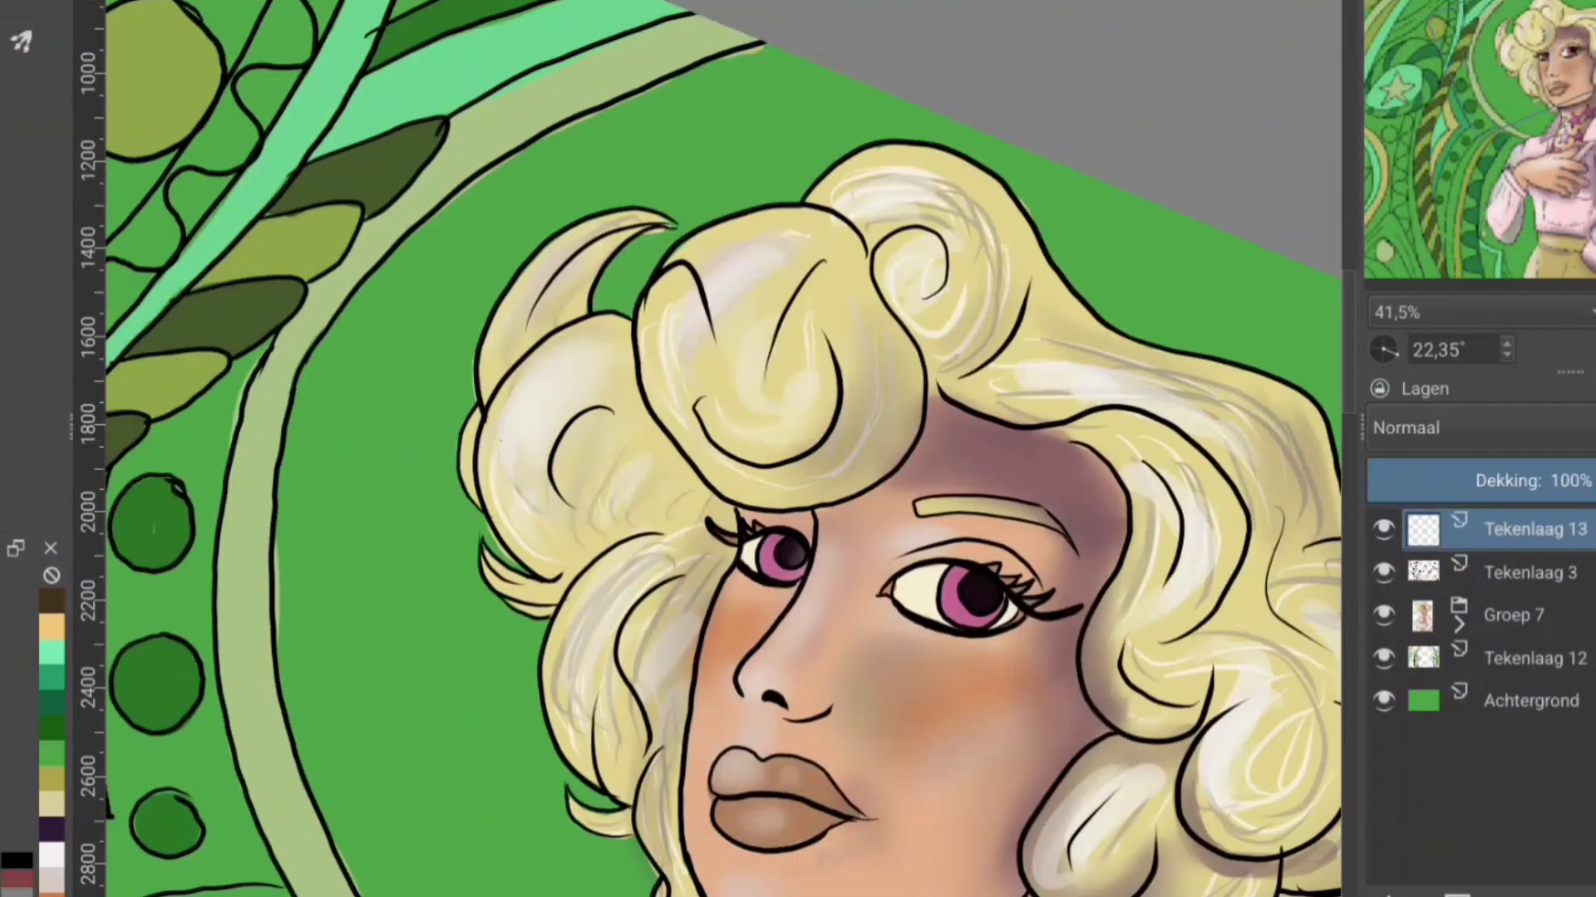
left_click_drag(607, 261, 587, 314)
left_click_drag(673, 223, 515, 272)
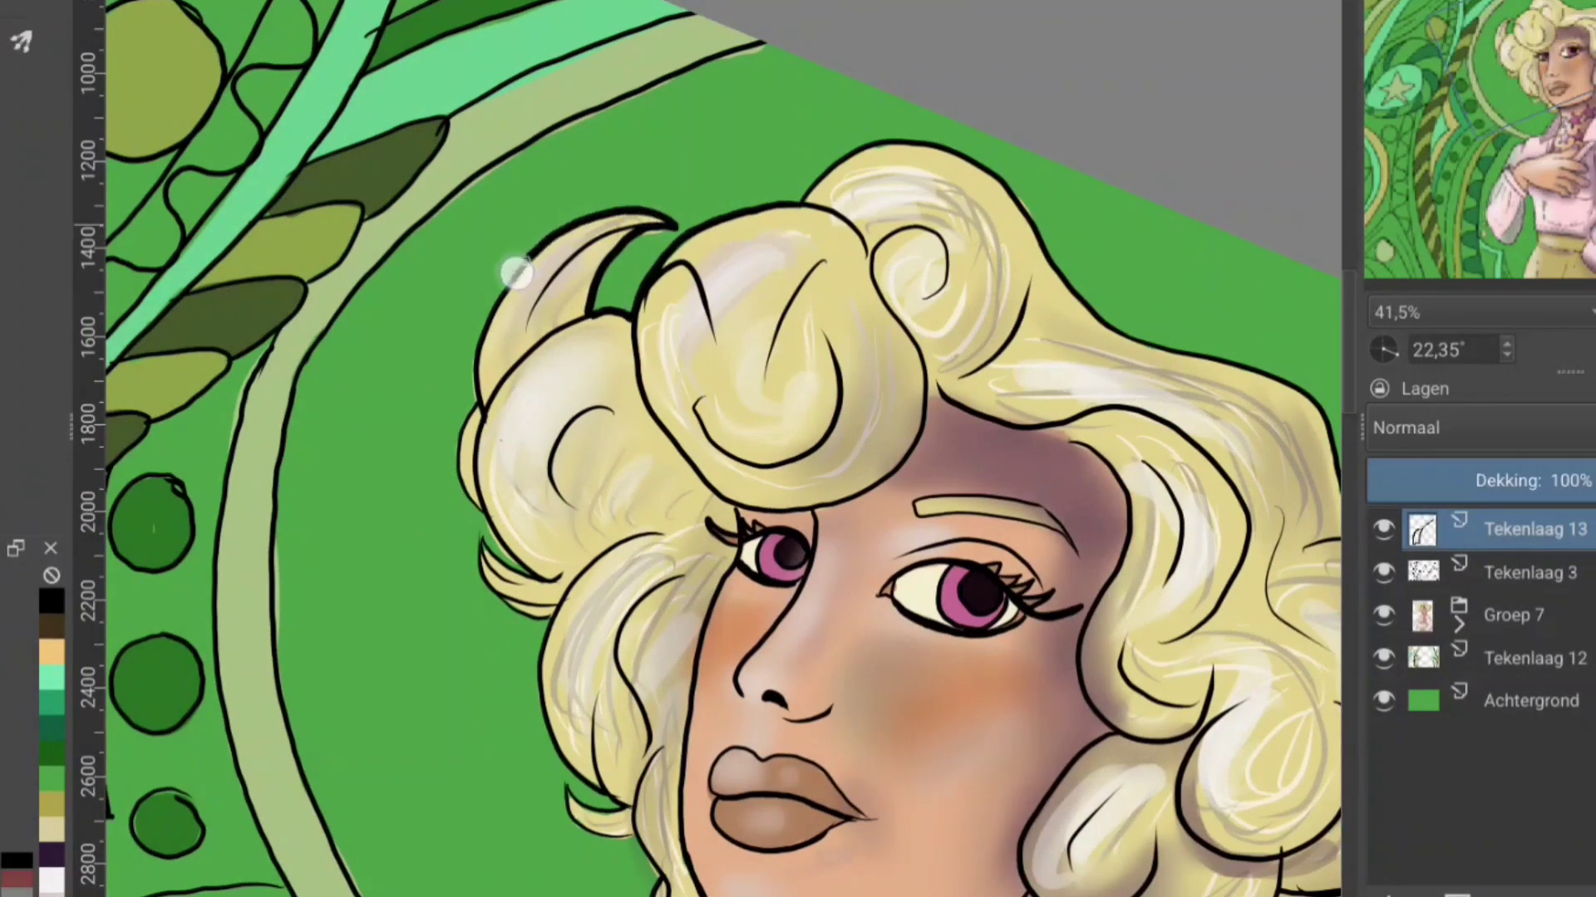
Step: Pan across the hair, neck, hand, collar, sleeve and skirt to review the outlines
left_click_drag(476, 380, 595, 380)
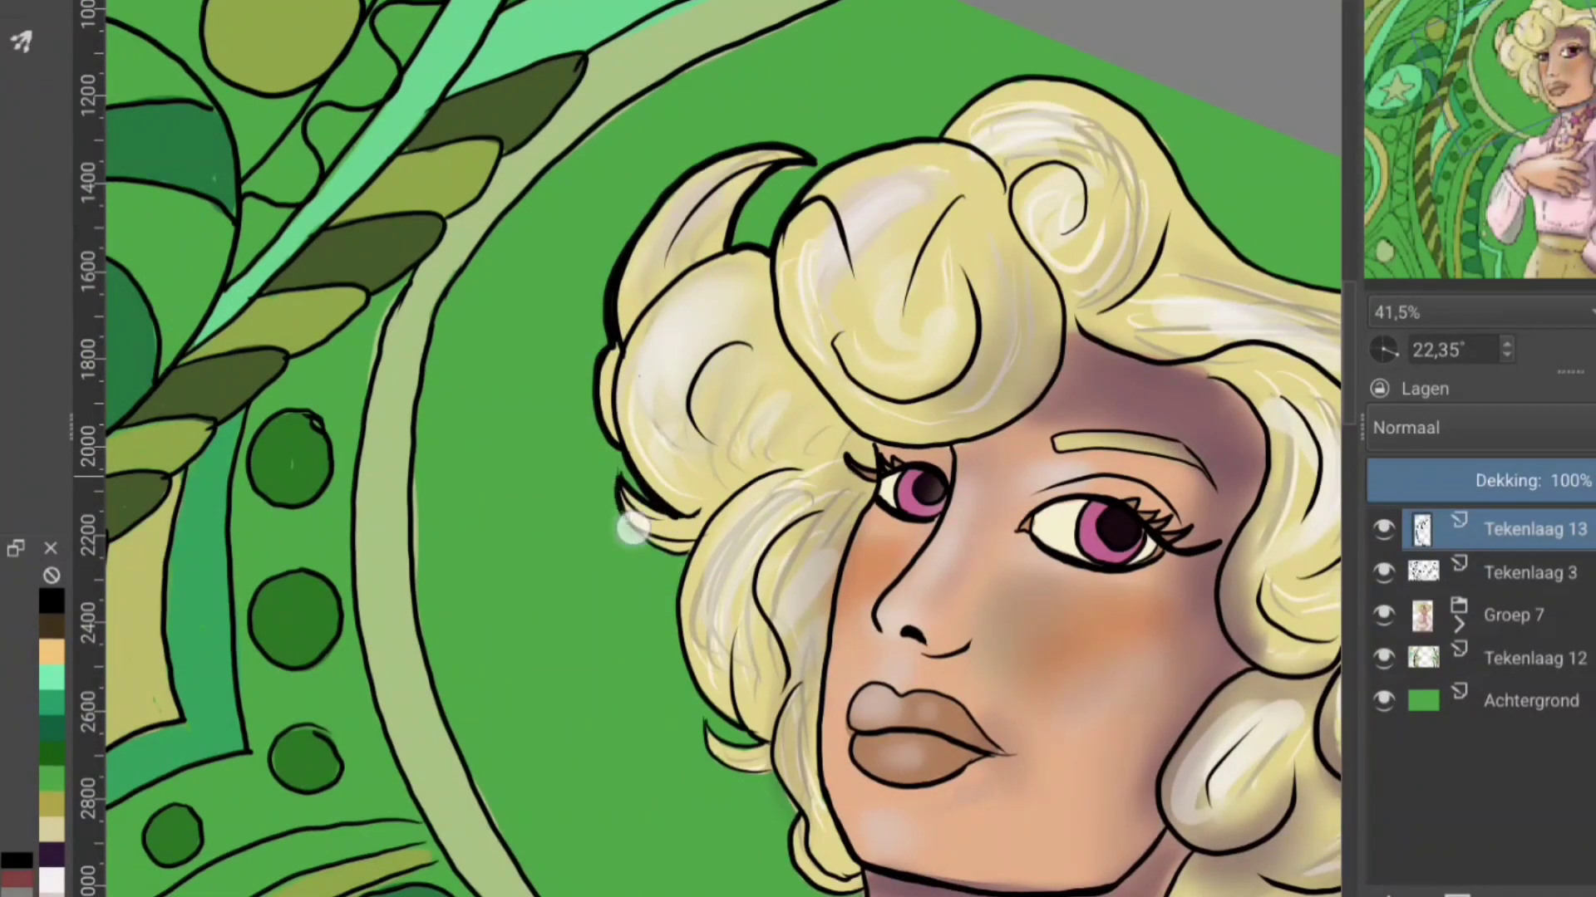
left_click_drag(690, 683, 748, 425)
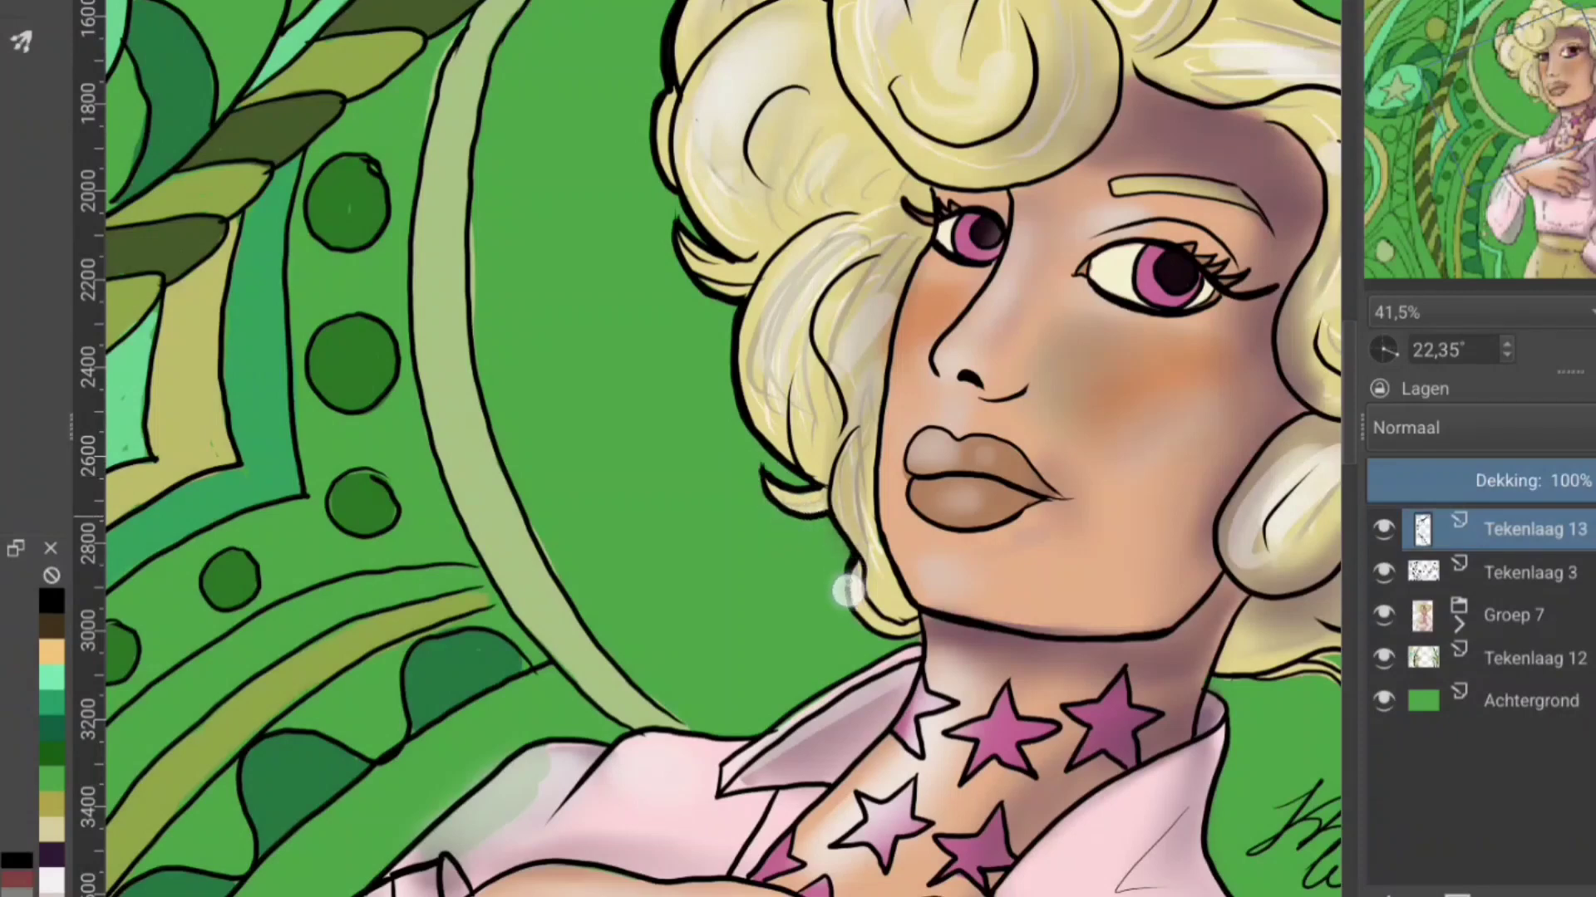
left_click_drag(898, 574, 1113, 207)
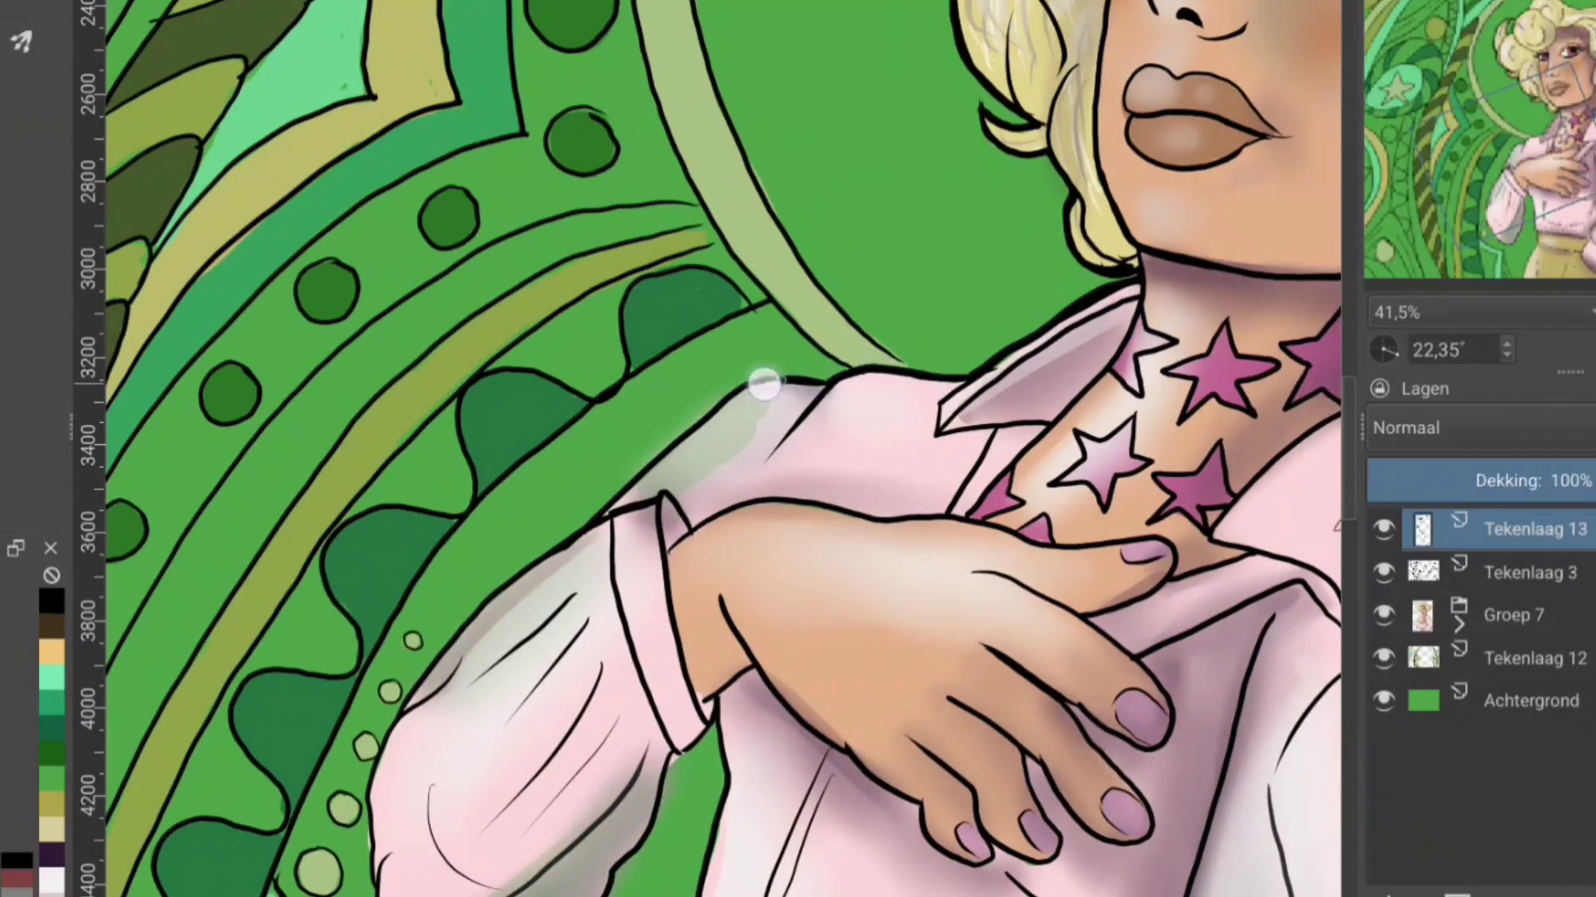
left_click_drag(765, 384, 983, 337)
left_click_drag(818, 592, 912, 347)
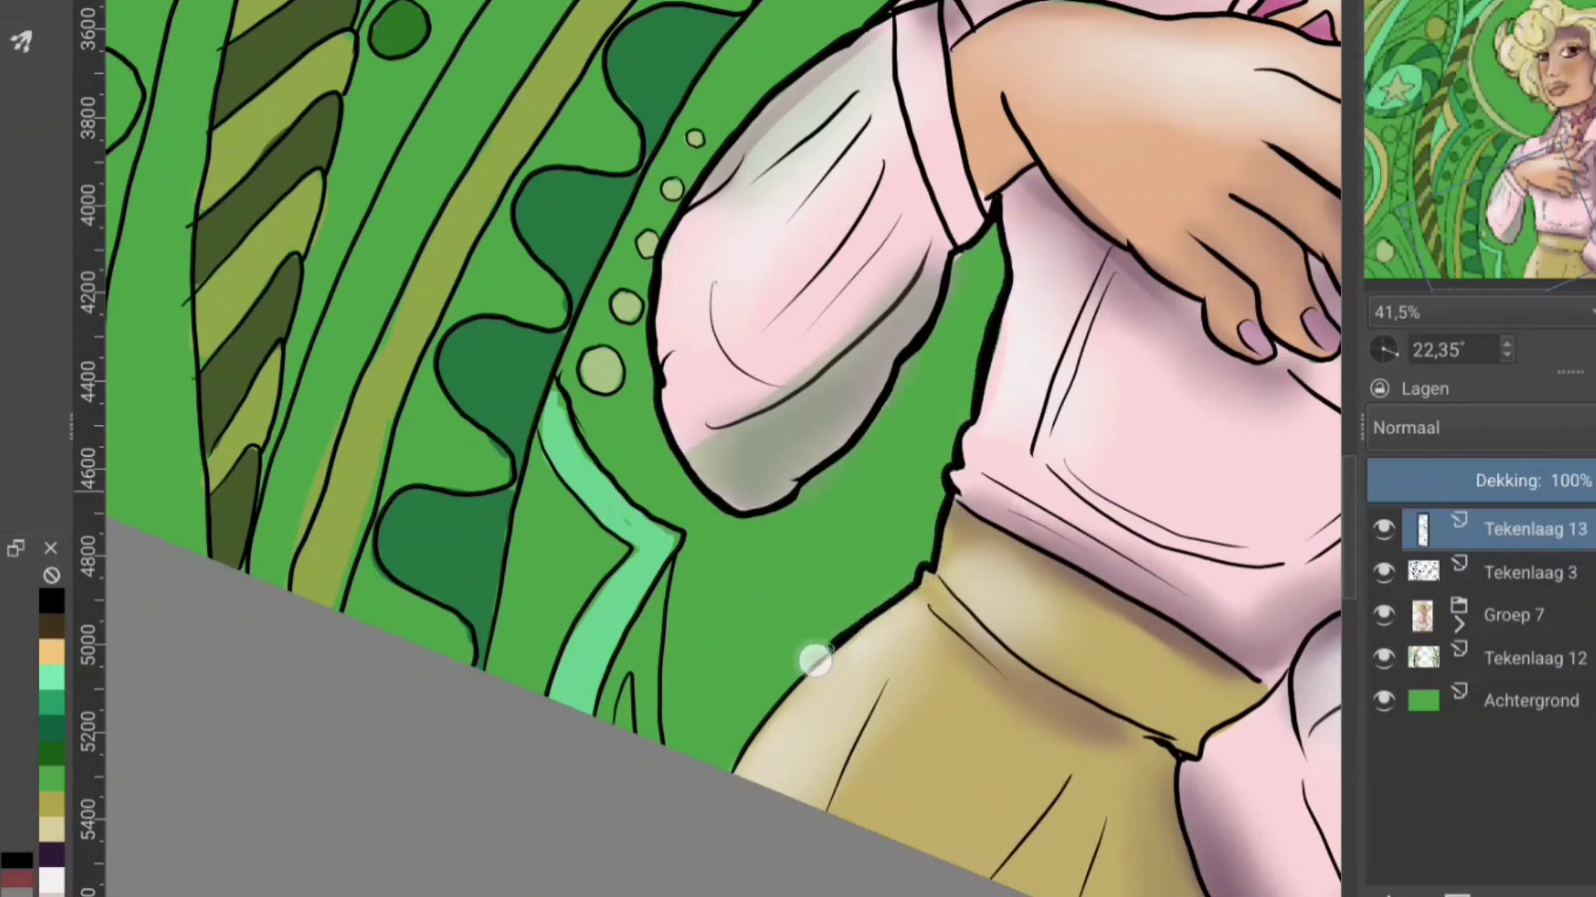
Step: Review the figure in mirrored view and raise the brush size to 20 px
key("m")
key("5")
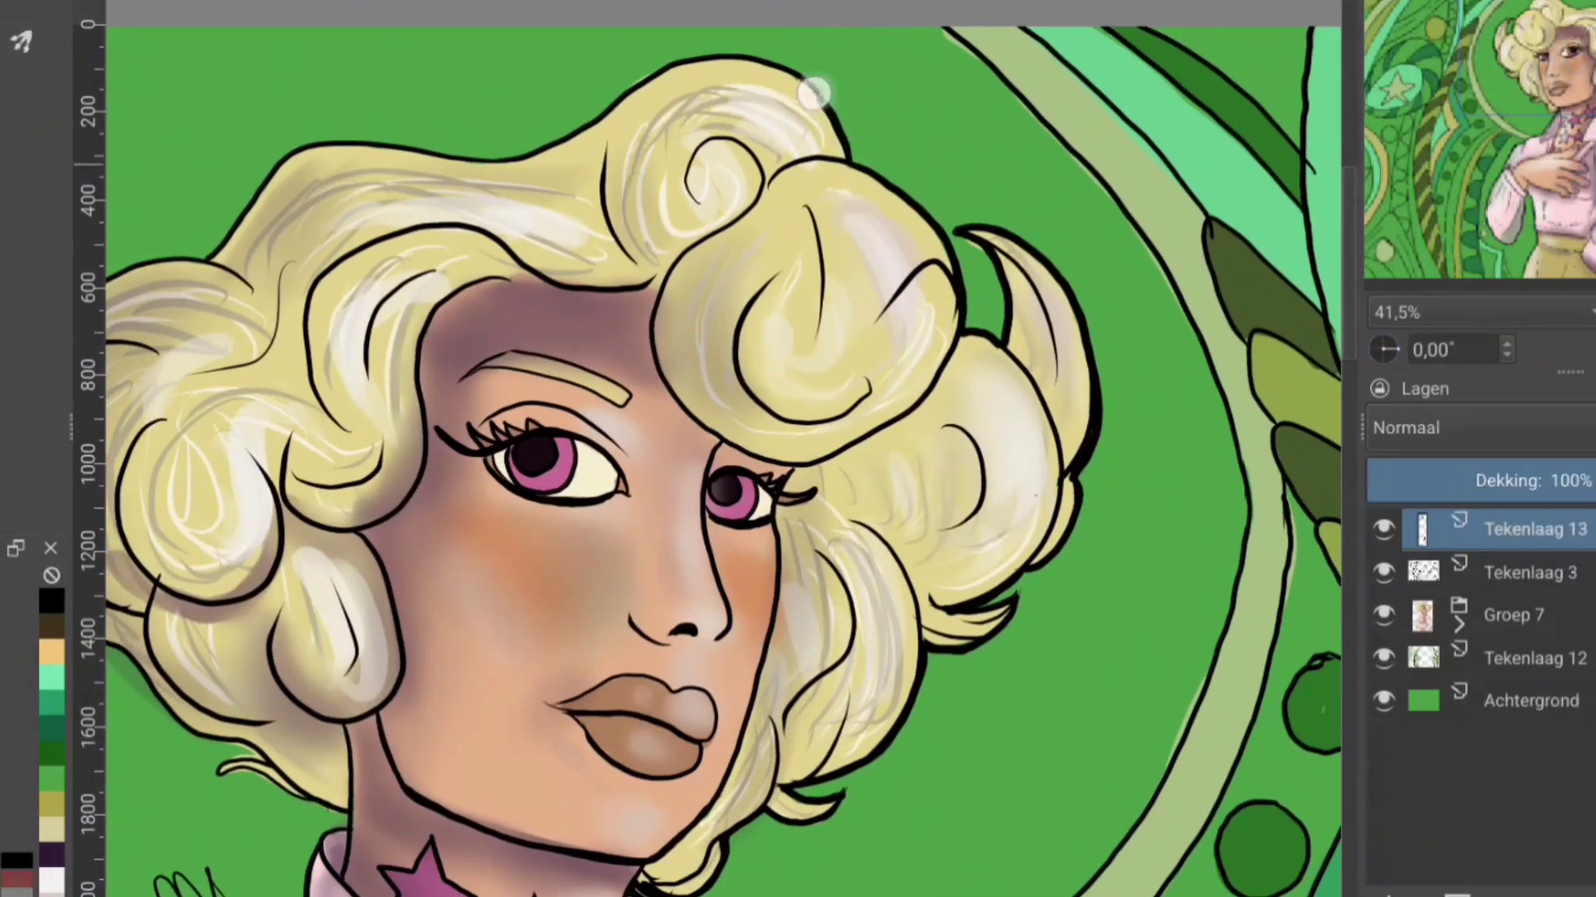
left_click_drag(540, 145, 864, 124)
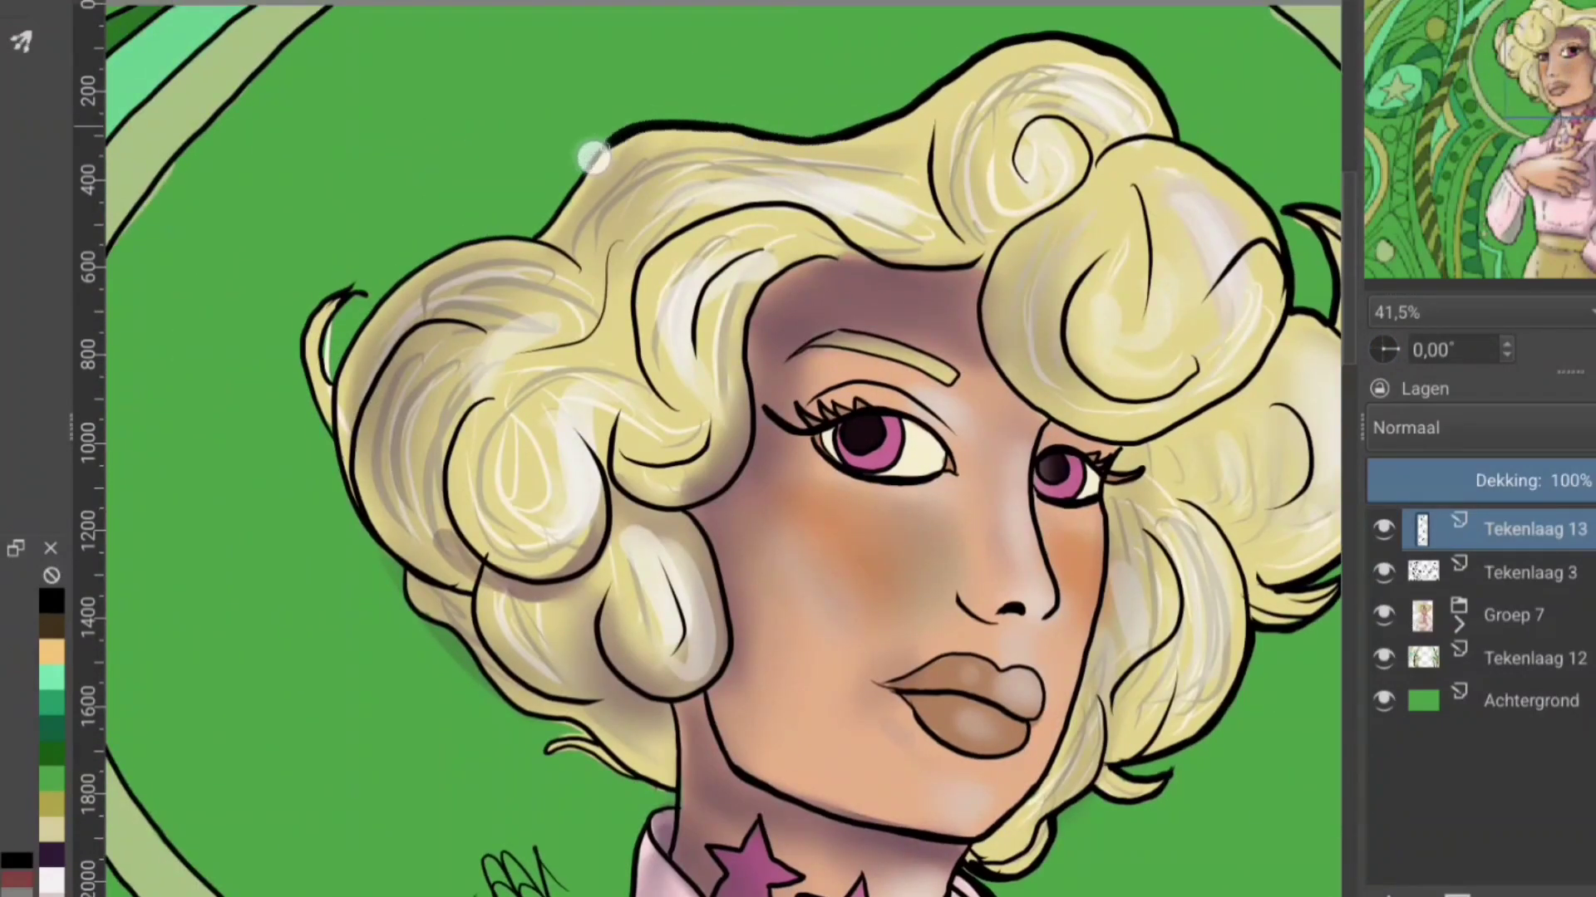
left_click_drag(378, 448, 386, 108)
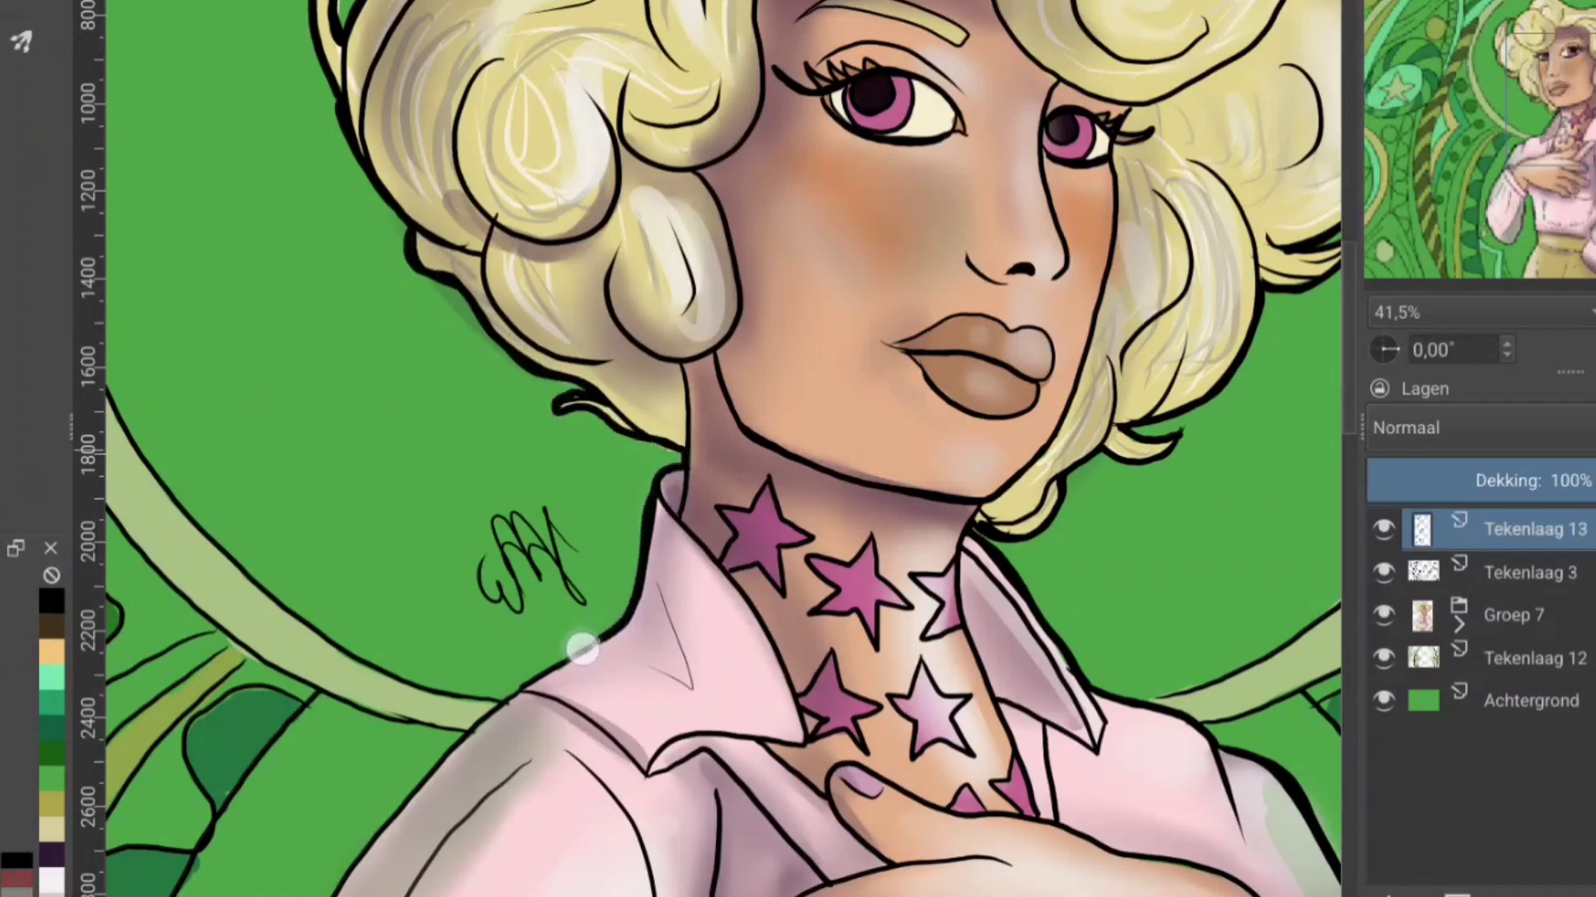
left_click_drag(582, 648, 435, 285)
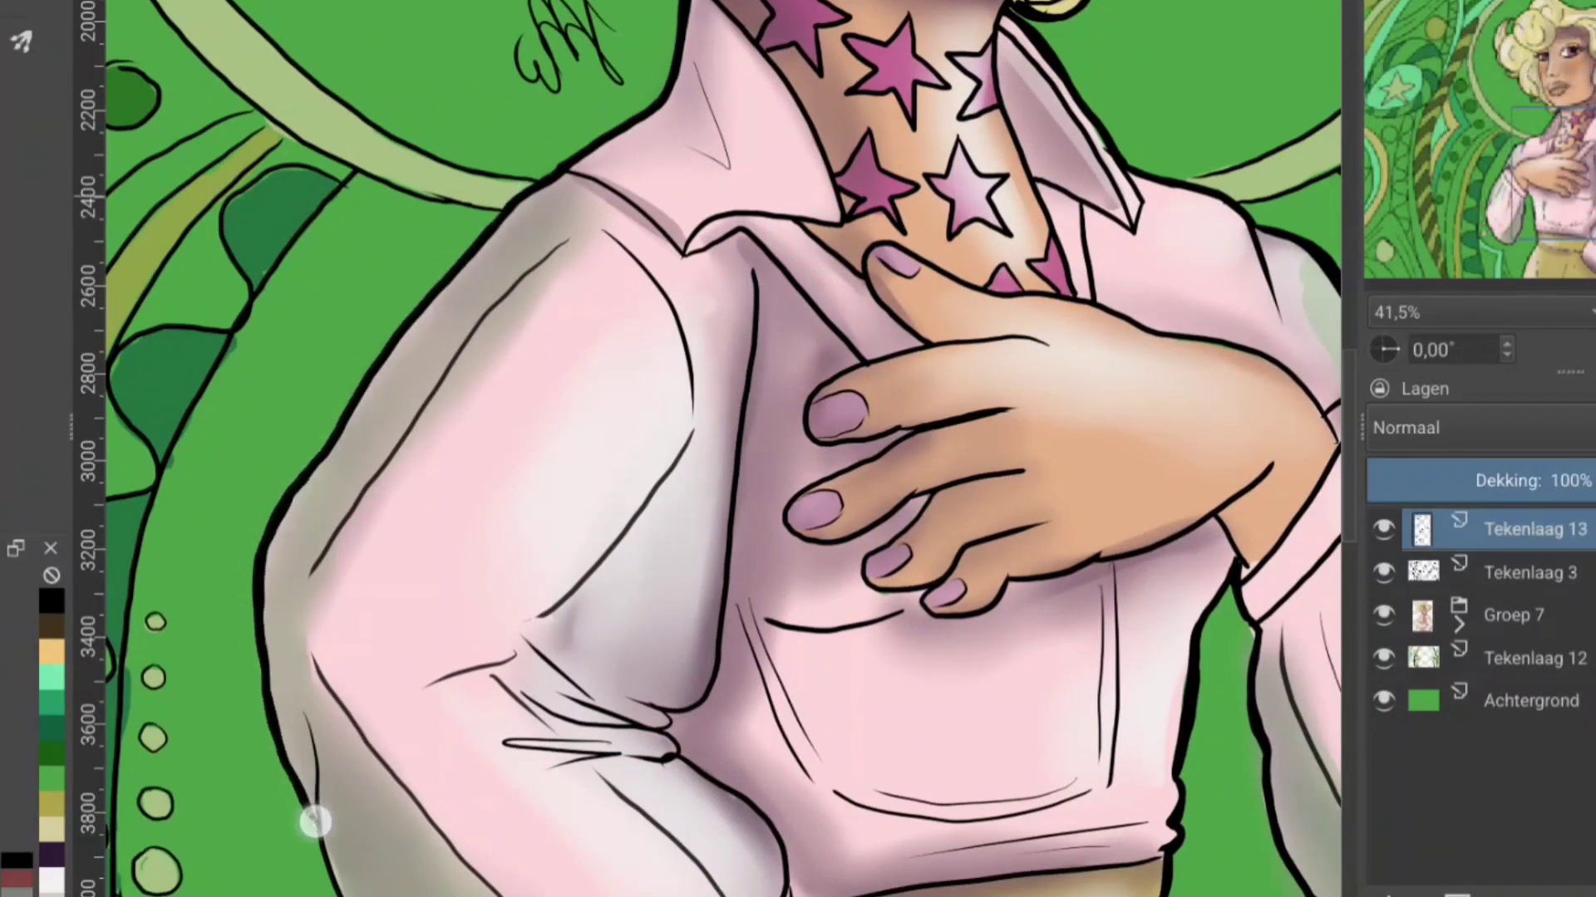
left_click_drag(314, 823, 258, 406)
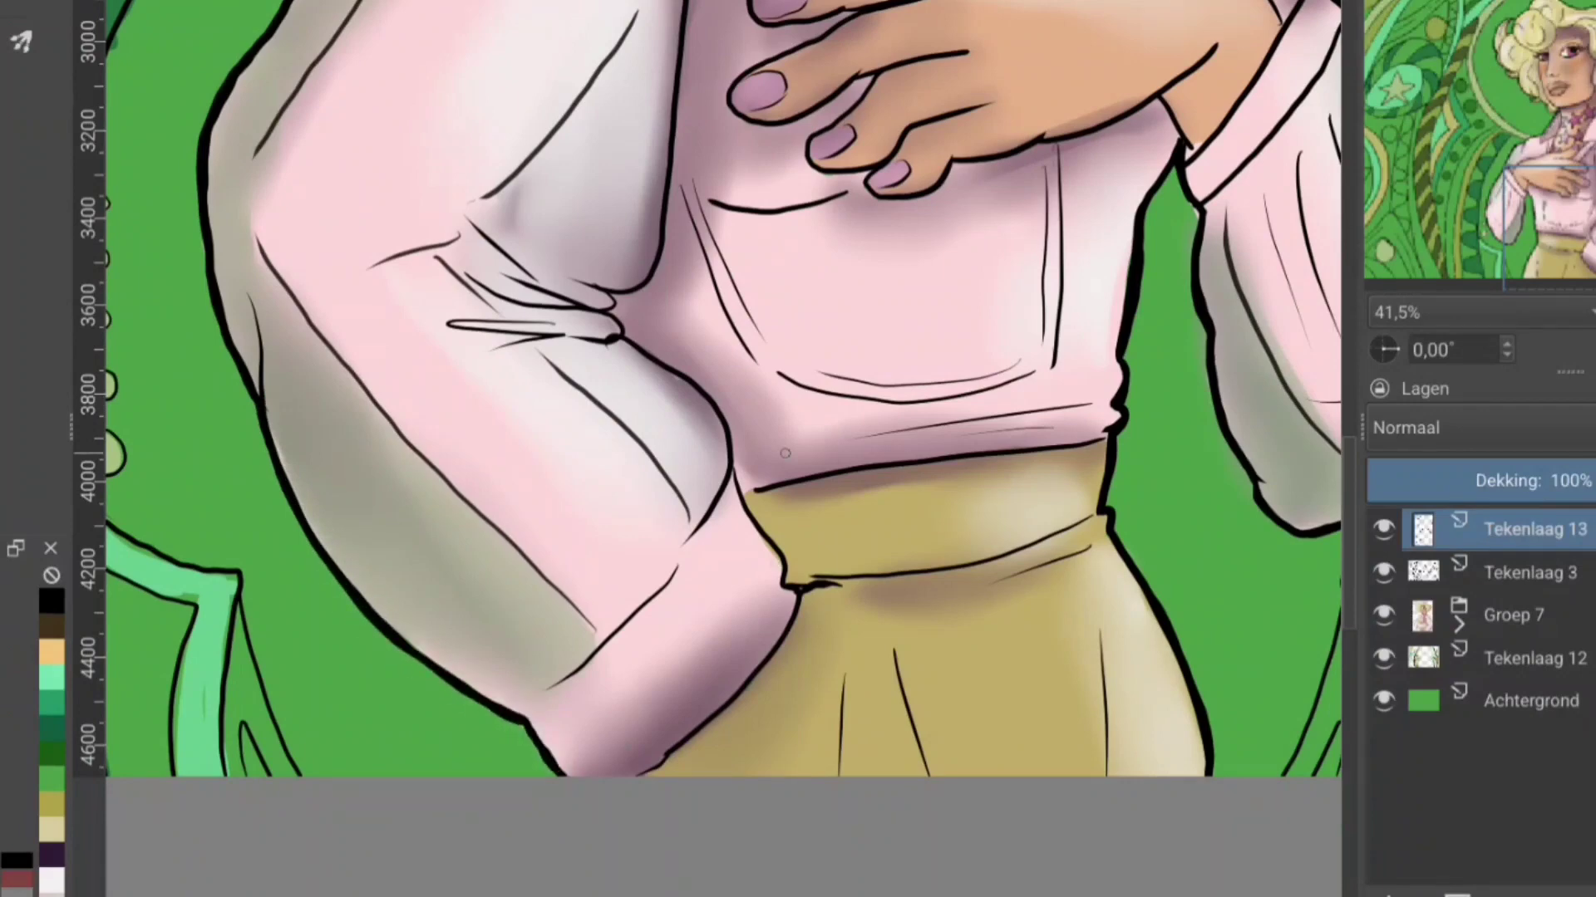
key("bracketright")
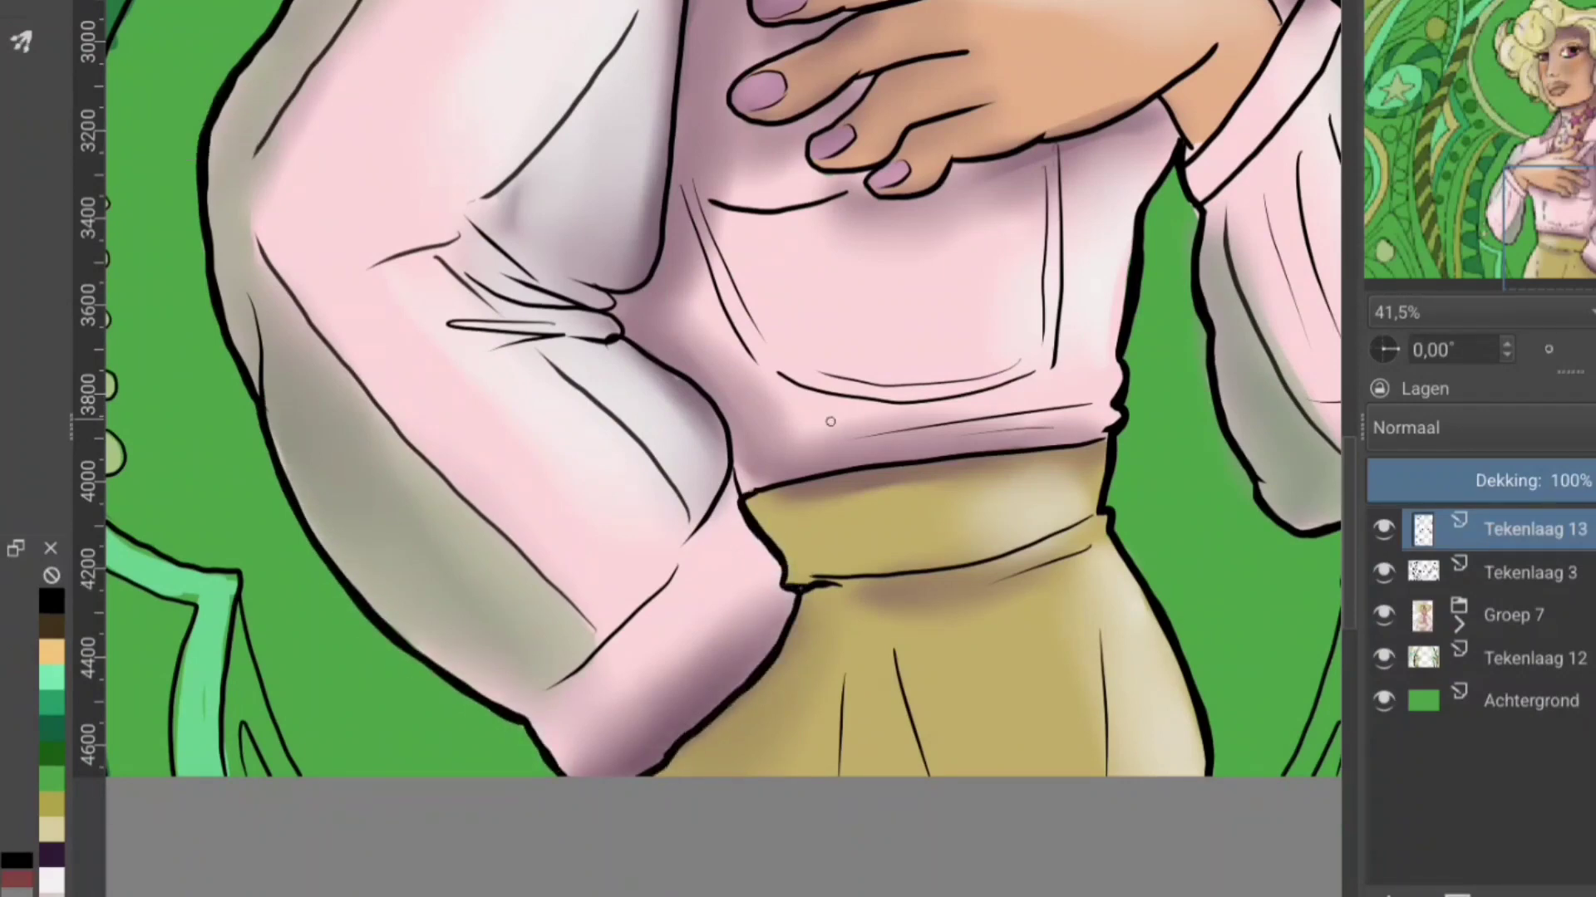
Step: Unmirror, zoom in on the face, and thicken the black hair outline up to the hairline
key("m")
left_click_drag(830, 421, 831, 748)
scroll(899, 390, "up", 3)
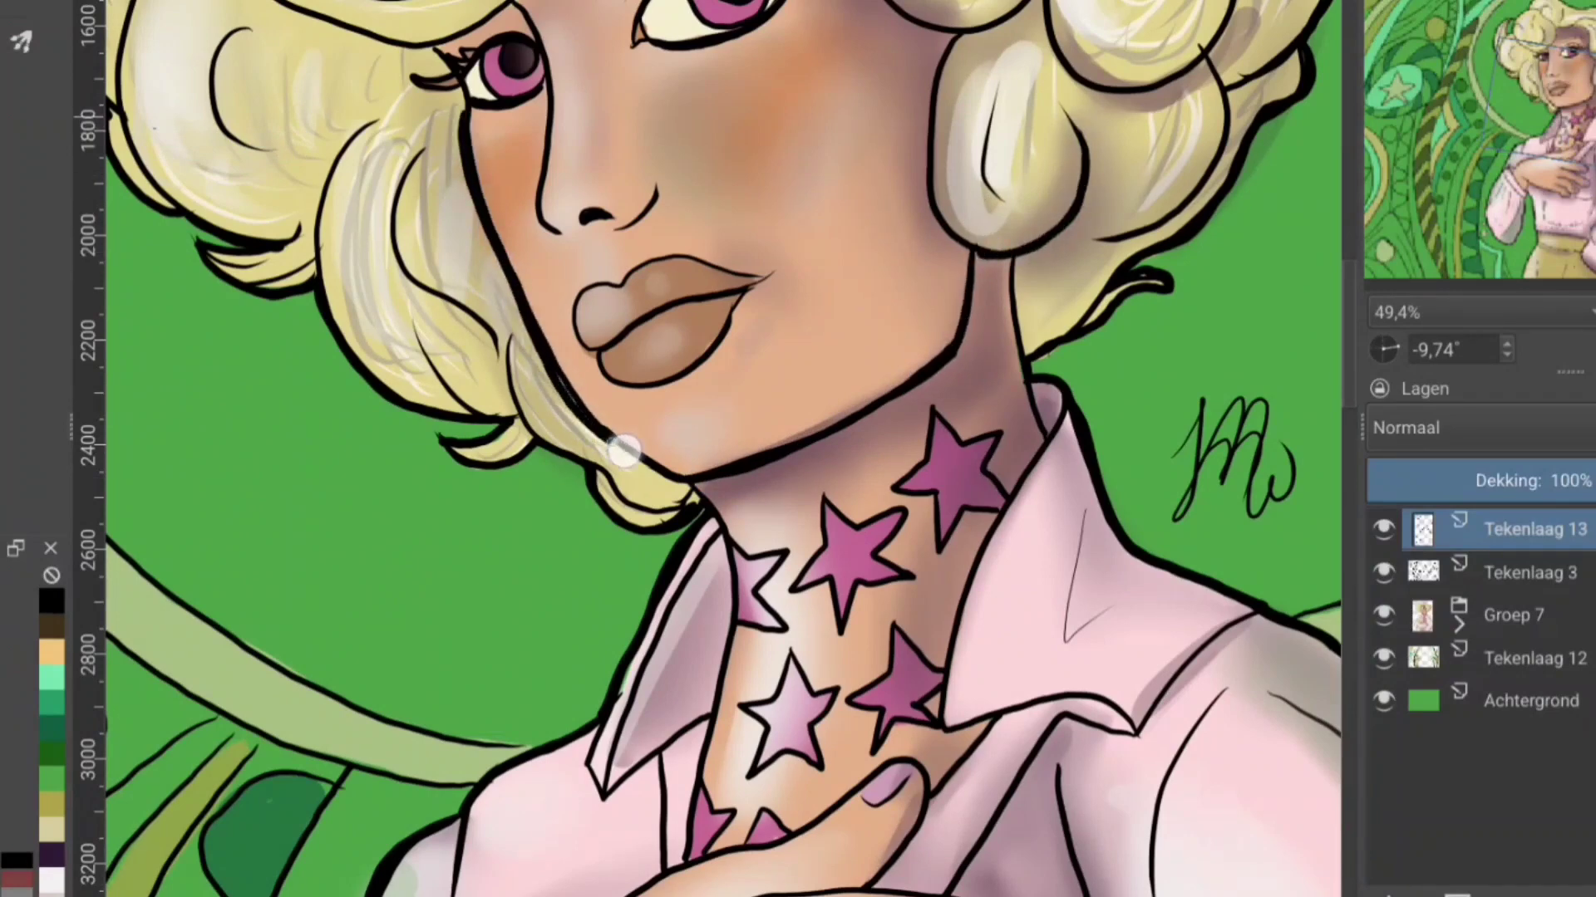
scroll(586, 324, "up", 5)
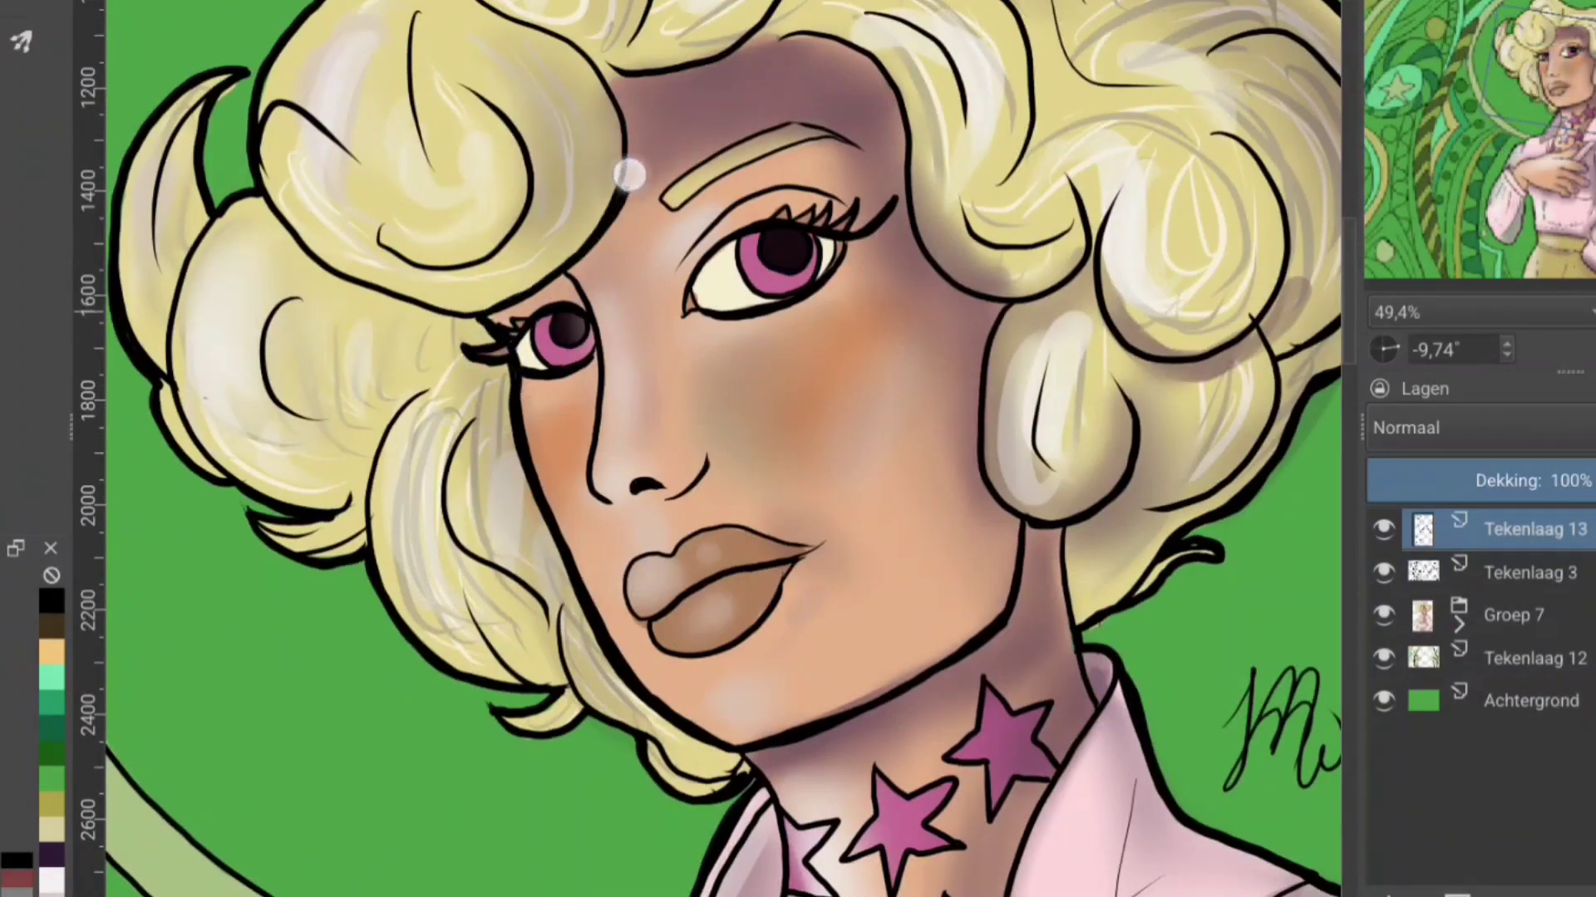
left_click_drag(1024, 296, 870, 60)
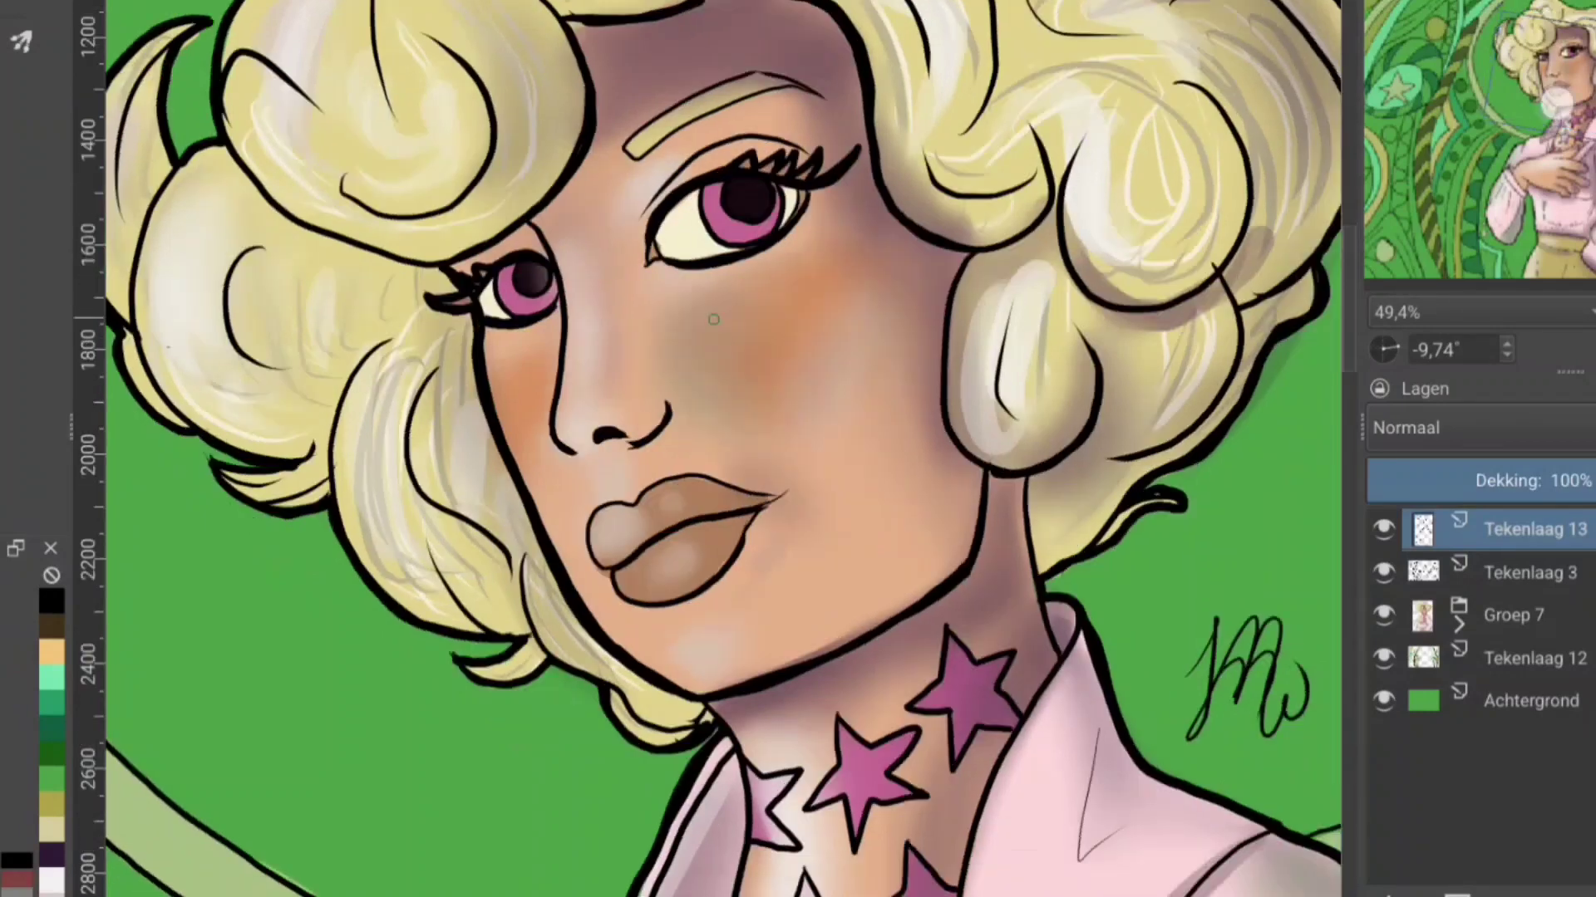
scroll(702, 453, "down", 6)
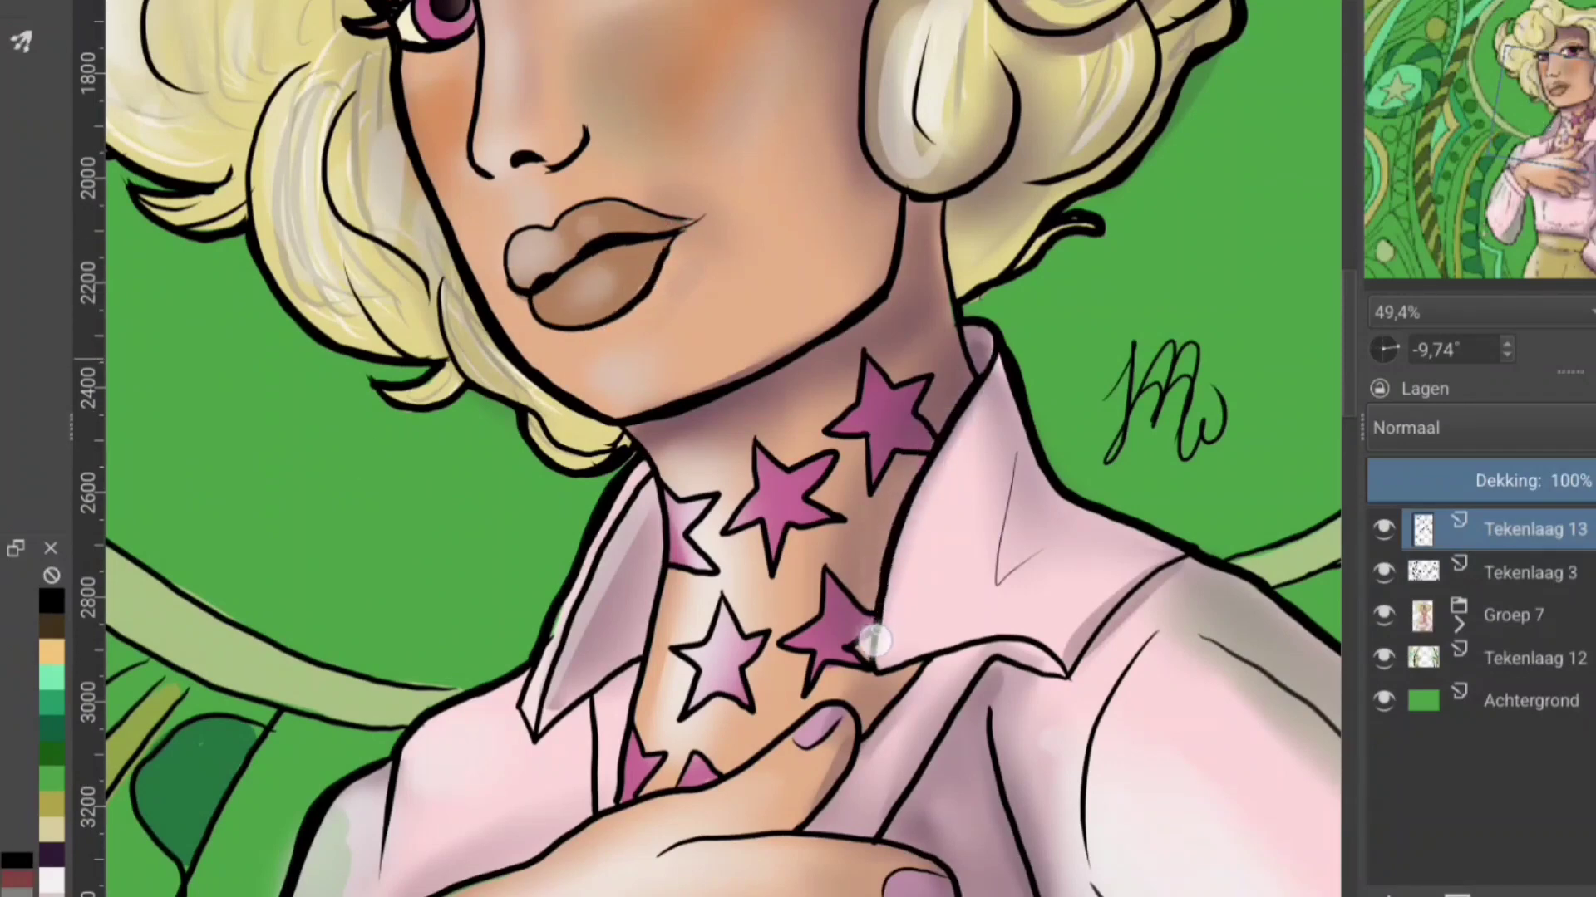
Step: On Tekenlaag 12, paint a pale halo inside the circle on both sides of the hair
key("2")
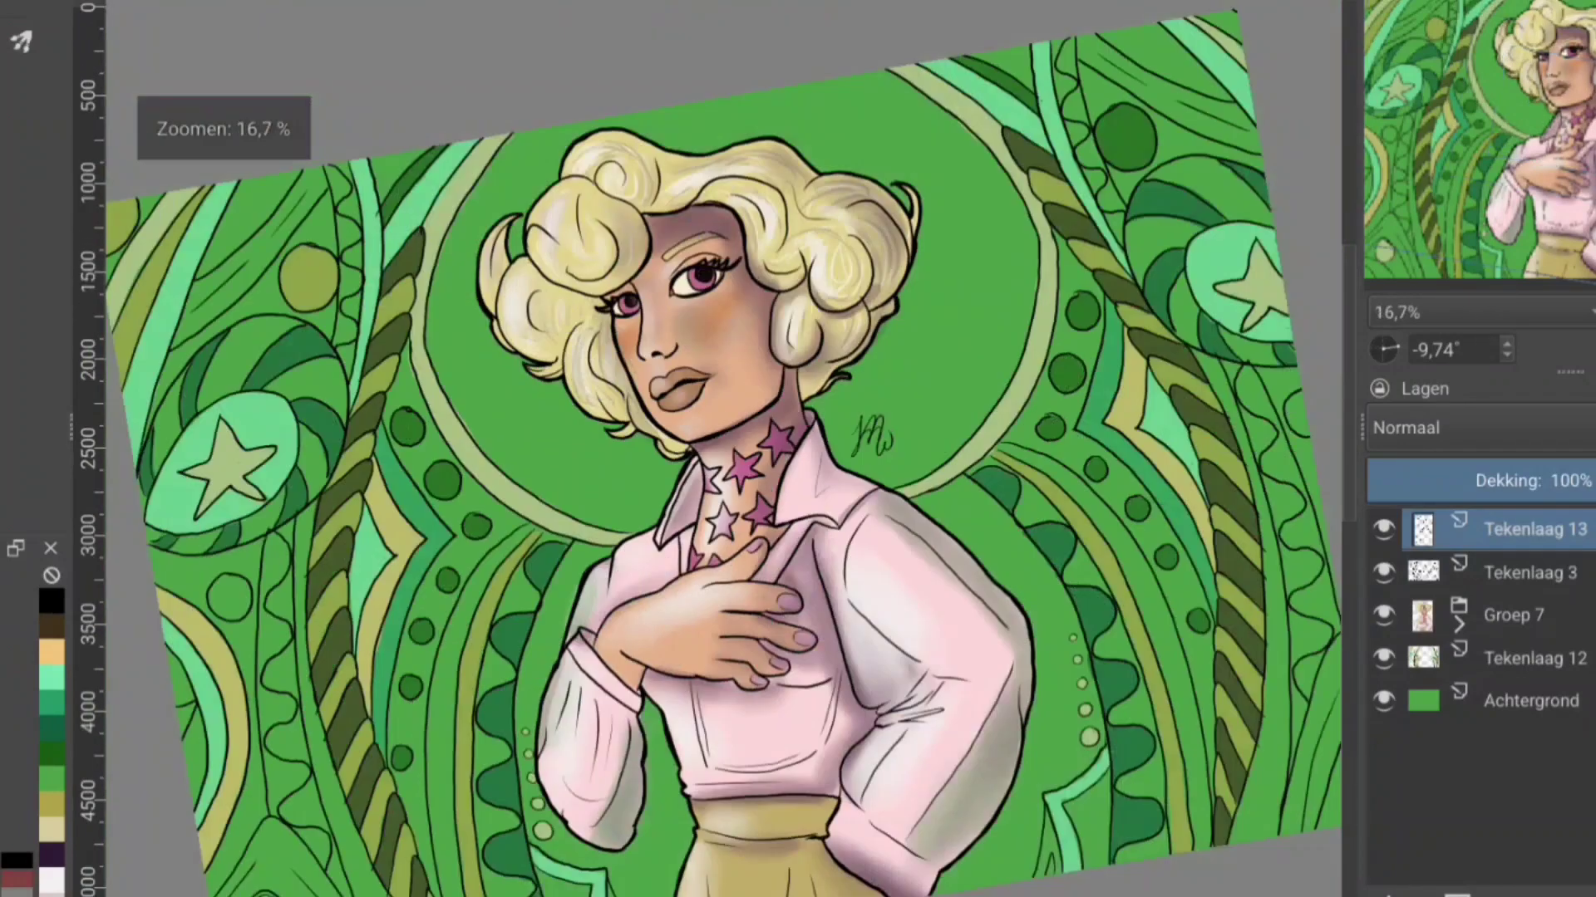
key("5")
left_click(1514, 658)
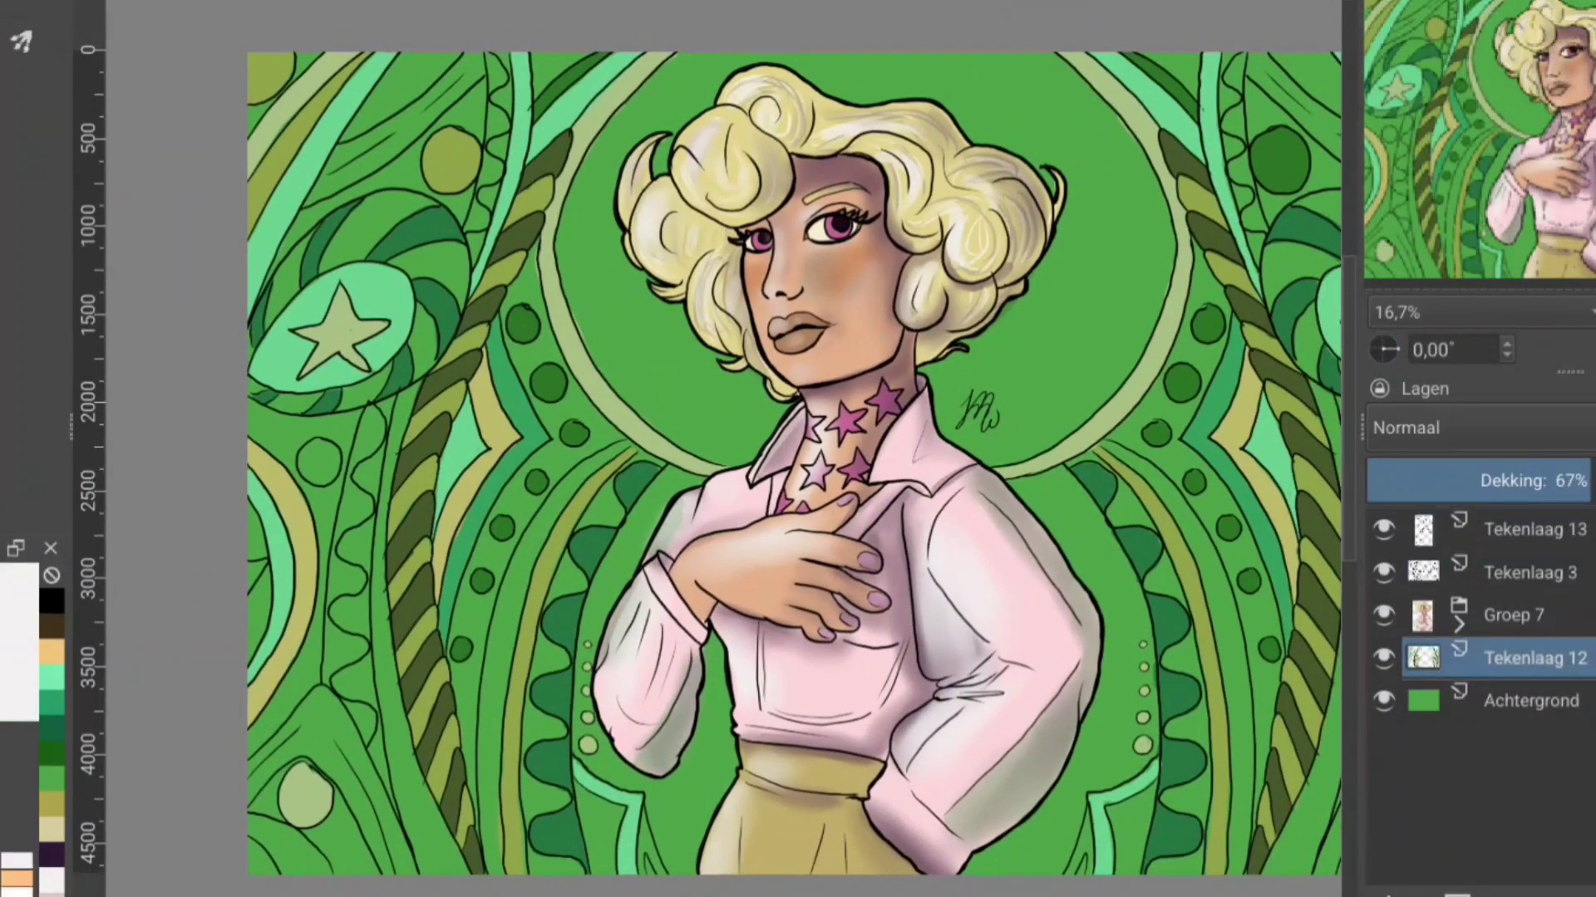
mouse_move(689, 80)
left_mouse_down()
mouse_move(624, 291)
mouse_move(734, 403)
left_mouse_up()
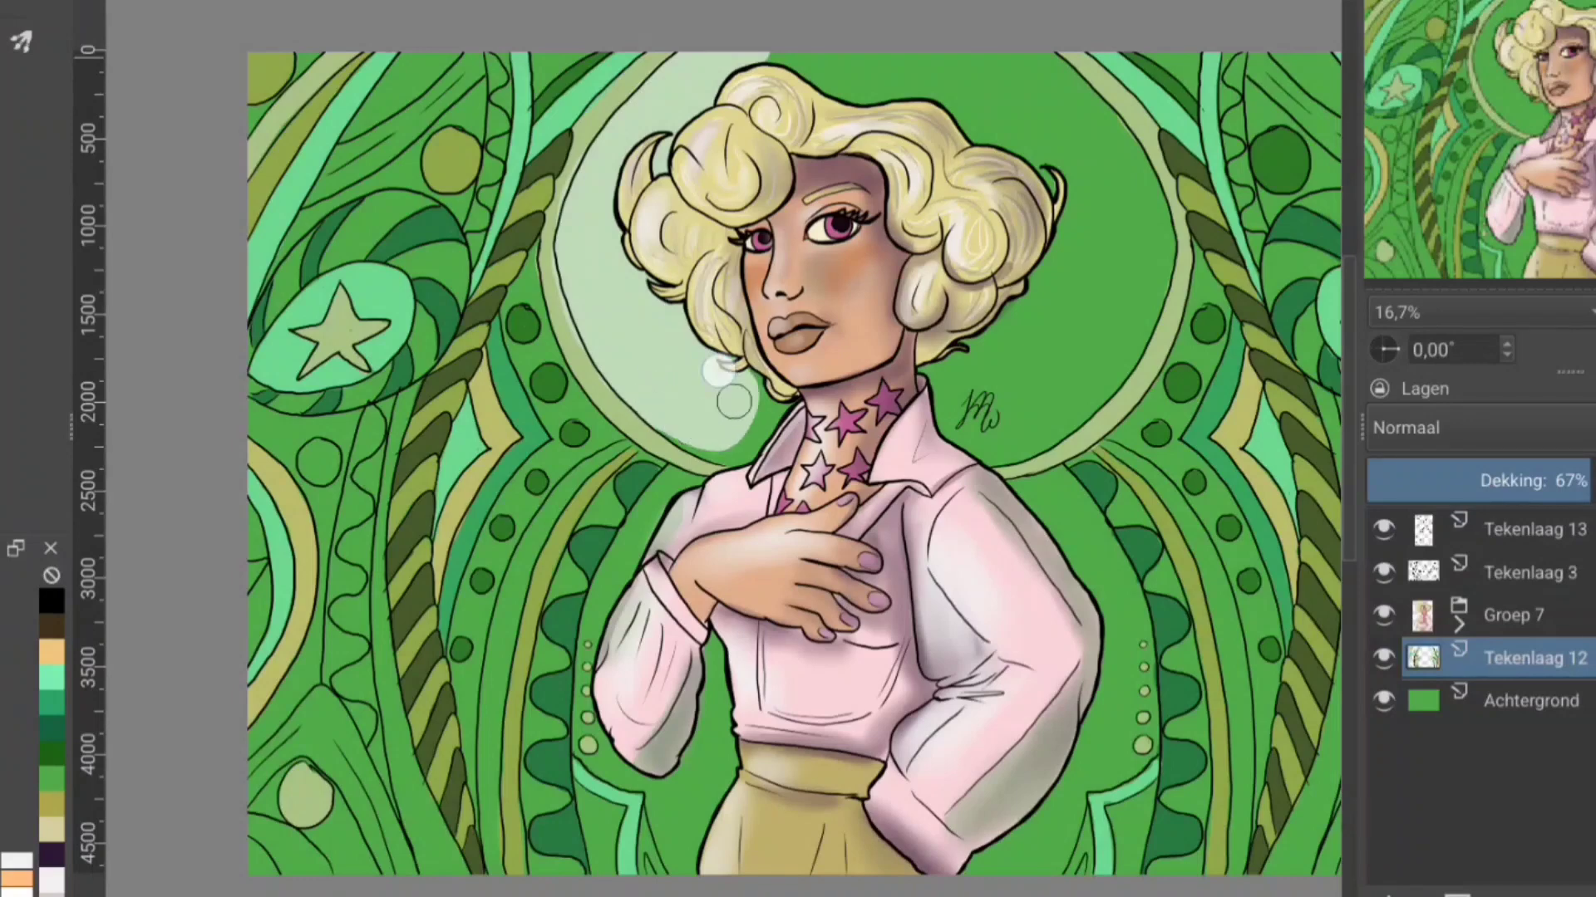
mouse_move(956, 416)
left_mouse_down()
mouse_move(1123, 345)
mouse_move(1132, 149)
mouse_move(1080, 108)
mouse_move(1155, 224)
mouse_move(1020, 116)
mouse_move(789, 50)
left_mouse_up()
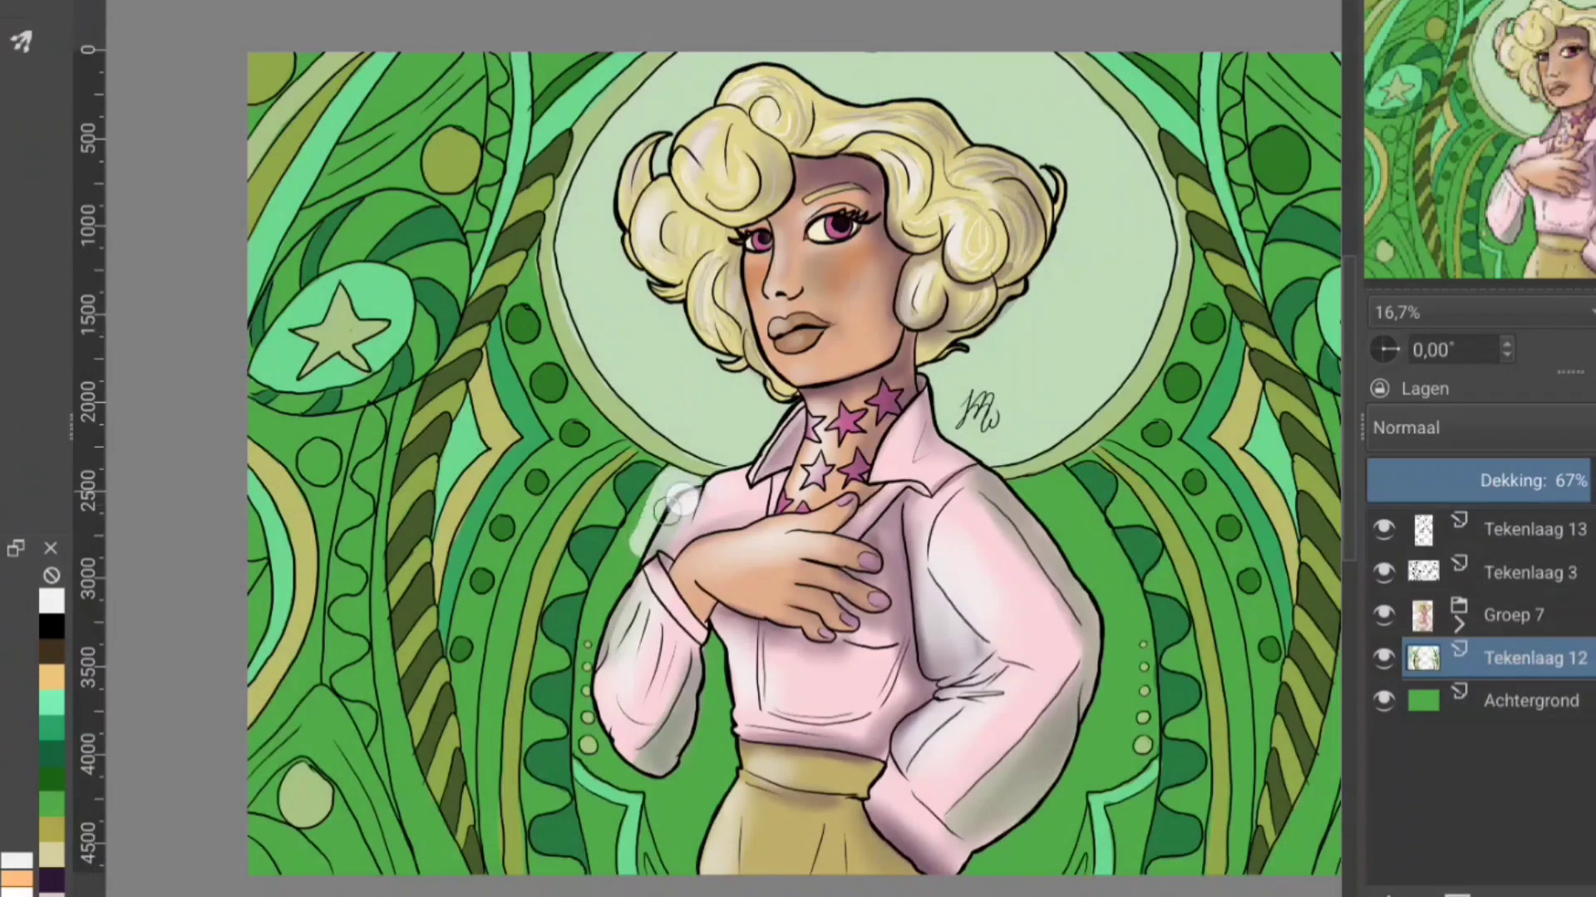
Step: Extend the pale halo beside the sleeve and shirt, and highlight a green background shape
mouse_move(590, 731)
left_mouse_down()
mouse_move(640, 782)
mouse_move(712, 766)
left_mouse_up()
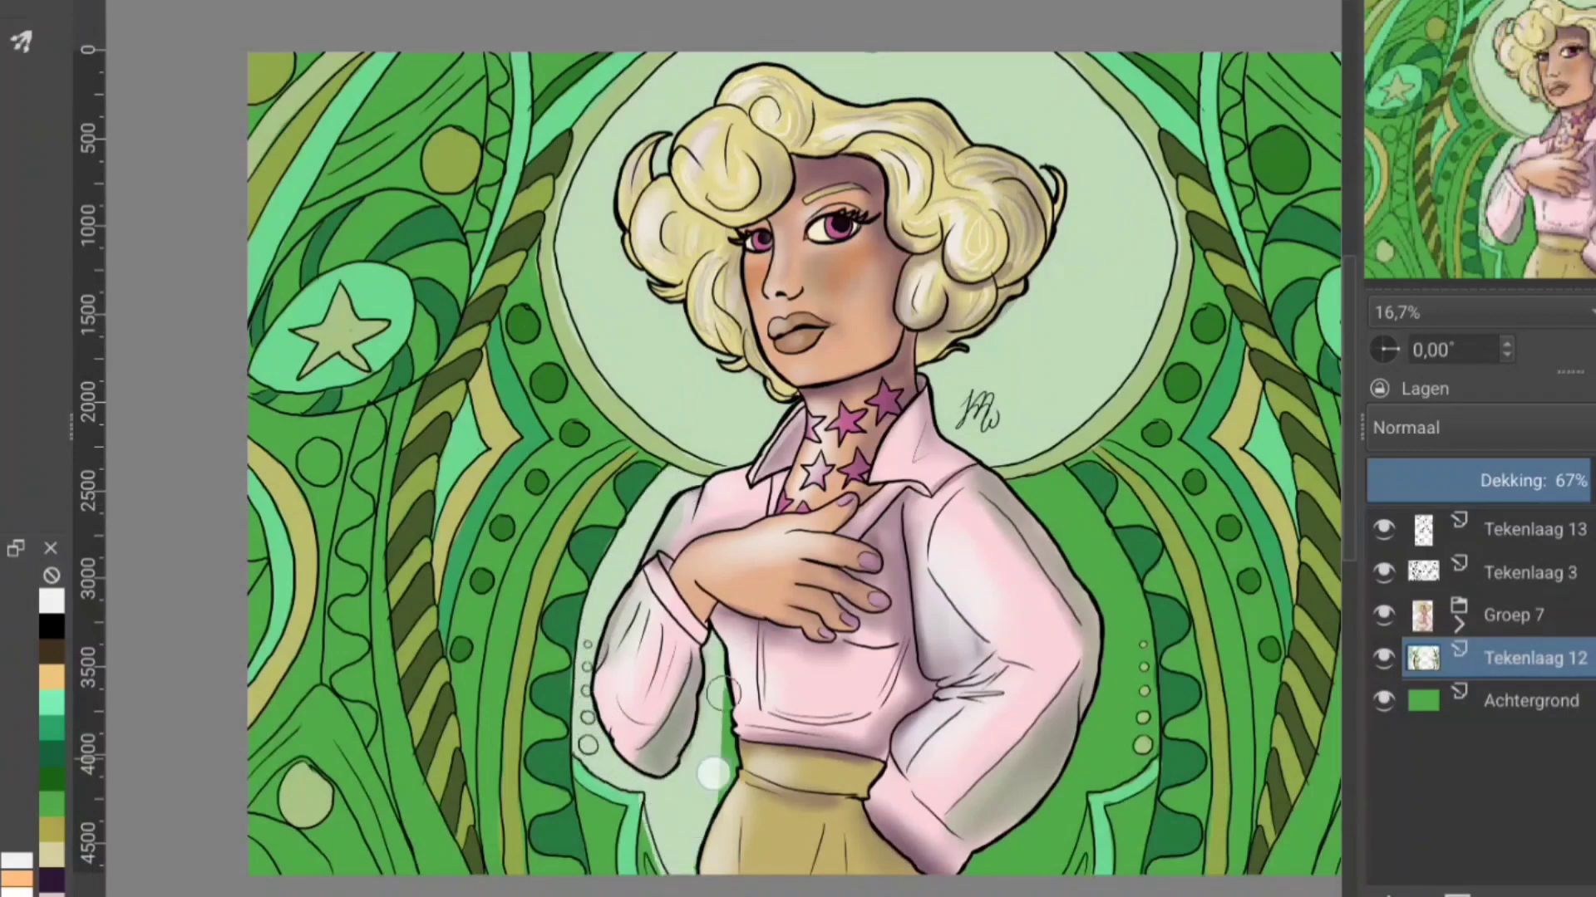
mouse_move(1022, 516)
left_mouse_down()
mouse_move(1055, 473)
mouse_move(1143, 714)
mouse_move(1045, 827)
left_mouse_up()
mouse_move(1006, 772)
left_mouse_down()
mouse_move(407, 649)
mouse_move(444, 672)
left_mouse_up()
left_click_drag(868, 349, 594, 167)
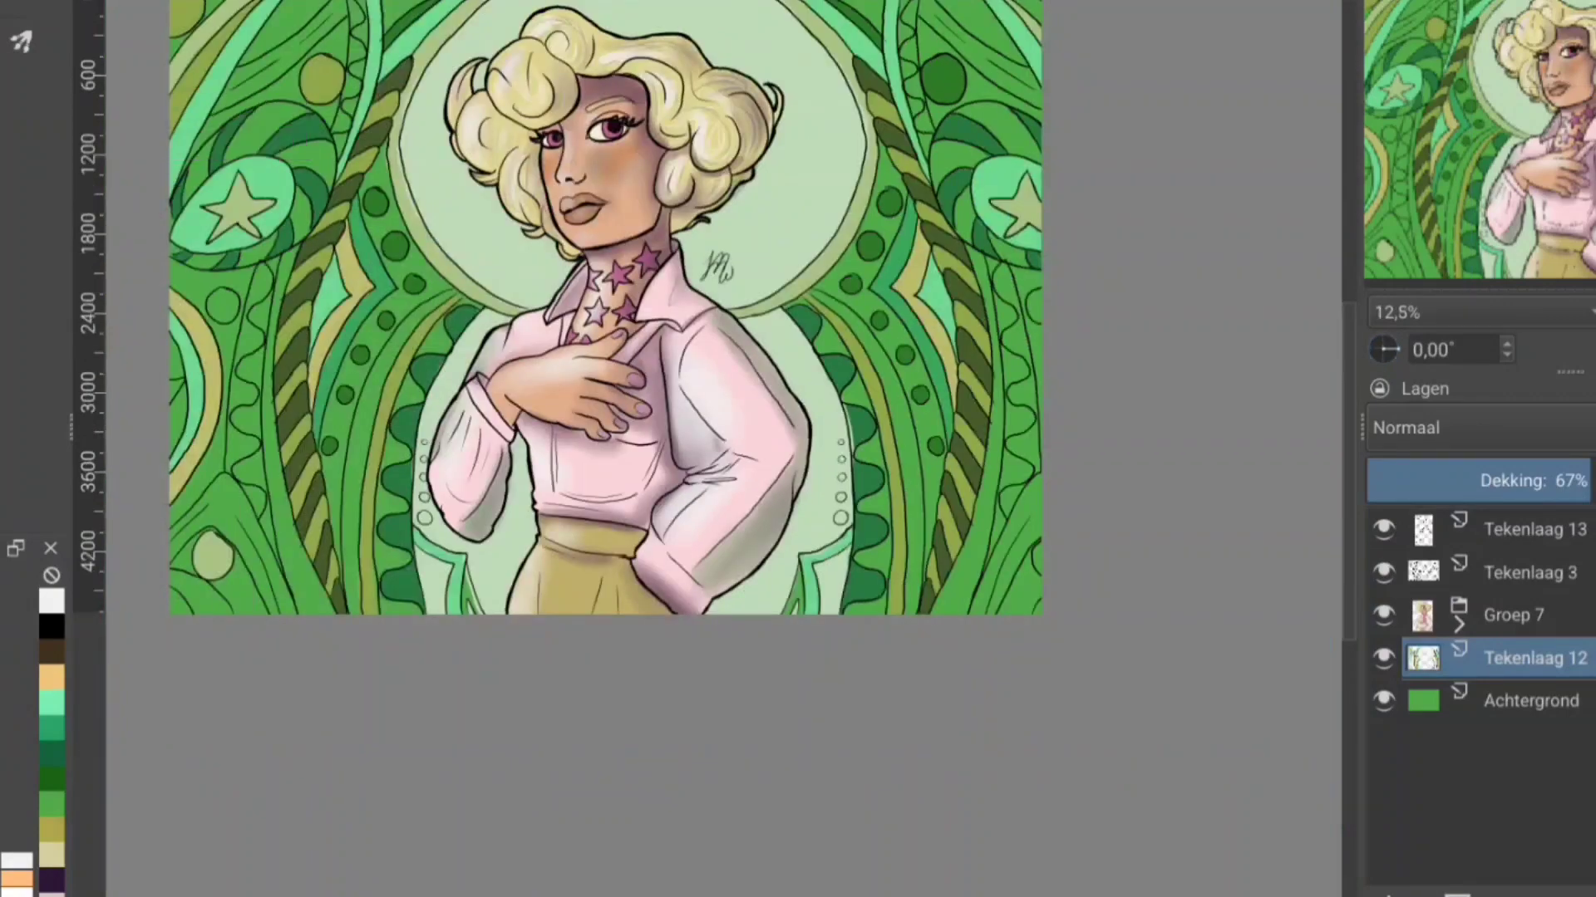
left_click_drag(715, 416, 582, 374)
mouse_move(436, 365)
left_mouse_down()
mouse_move(479, 301)
mouse_move(445, 796)
left_mouse_up()
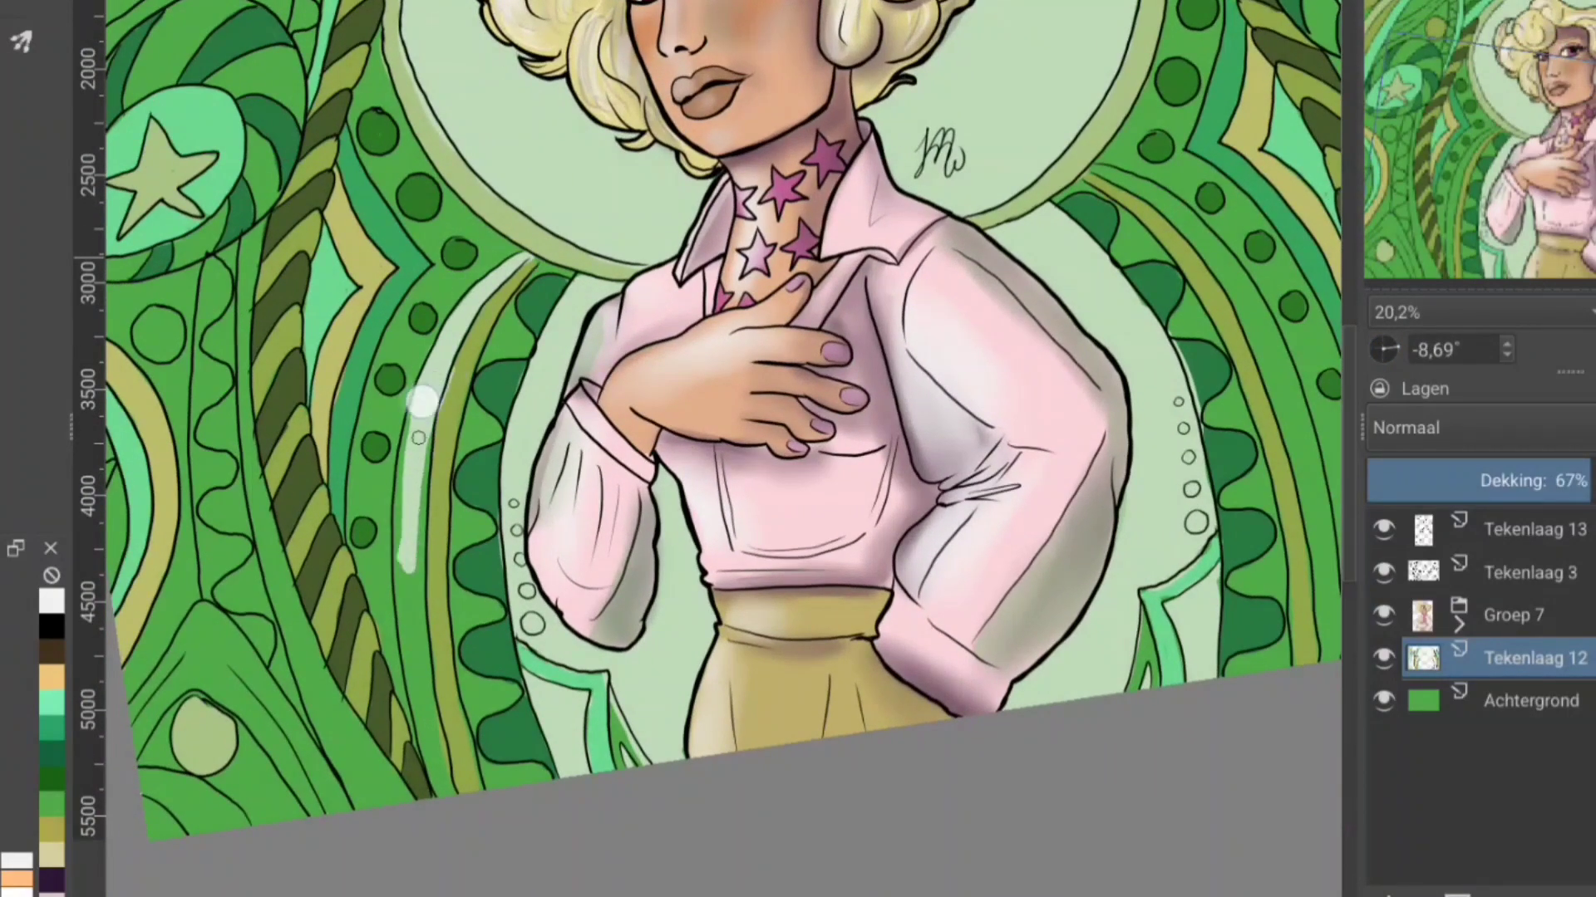
Step: Reset mirroring and rotation, then darken a diagonal green stroke in the upper-right background
key("m")
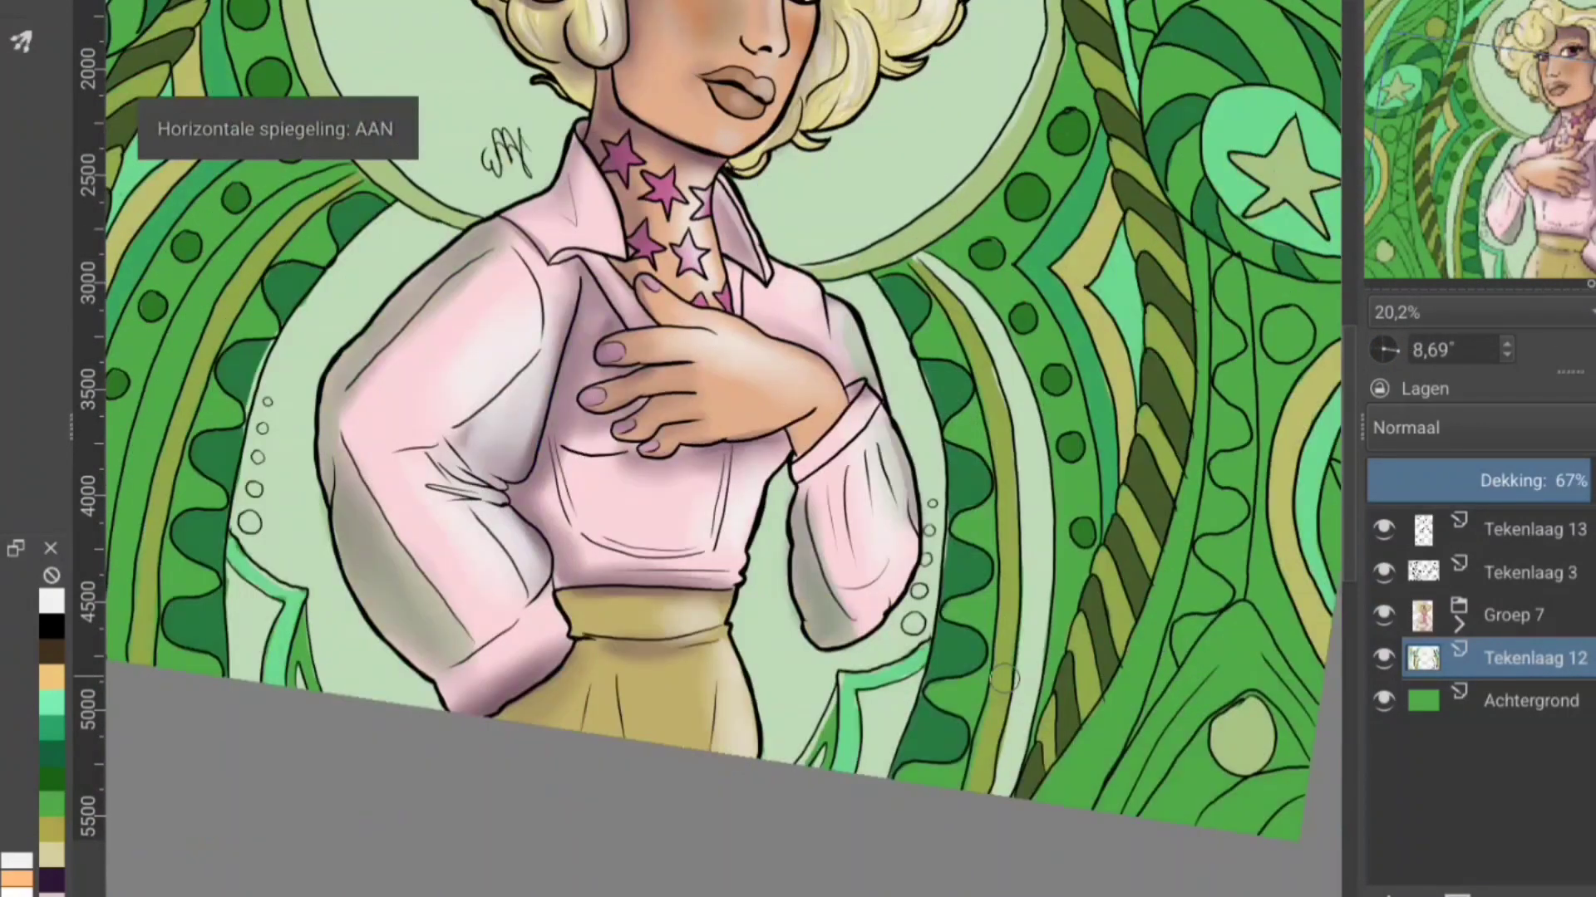
mouse_move(812, 598)
left_mouse_down()
mouse_move(345, 403)
mouse_move(316, 544)
left_mouse_up()
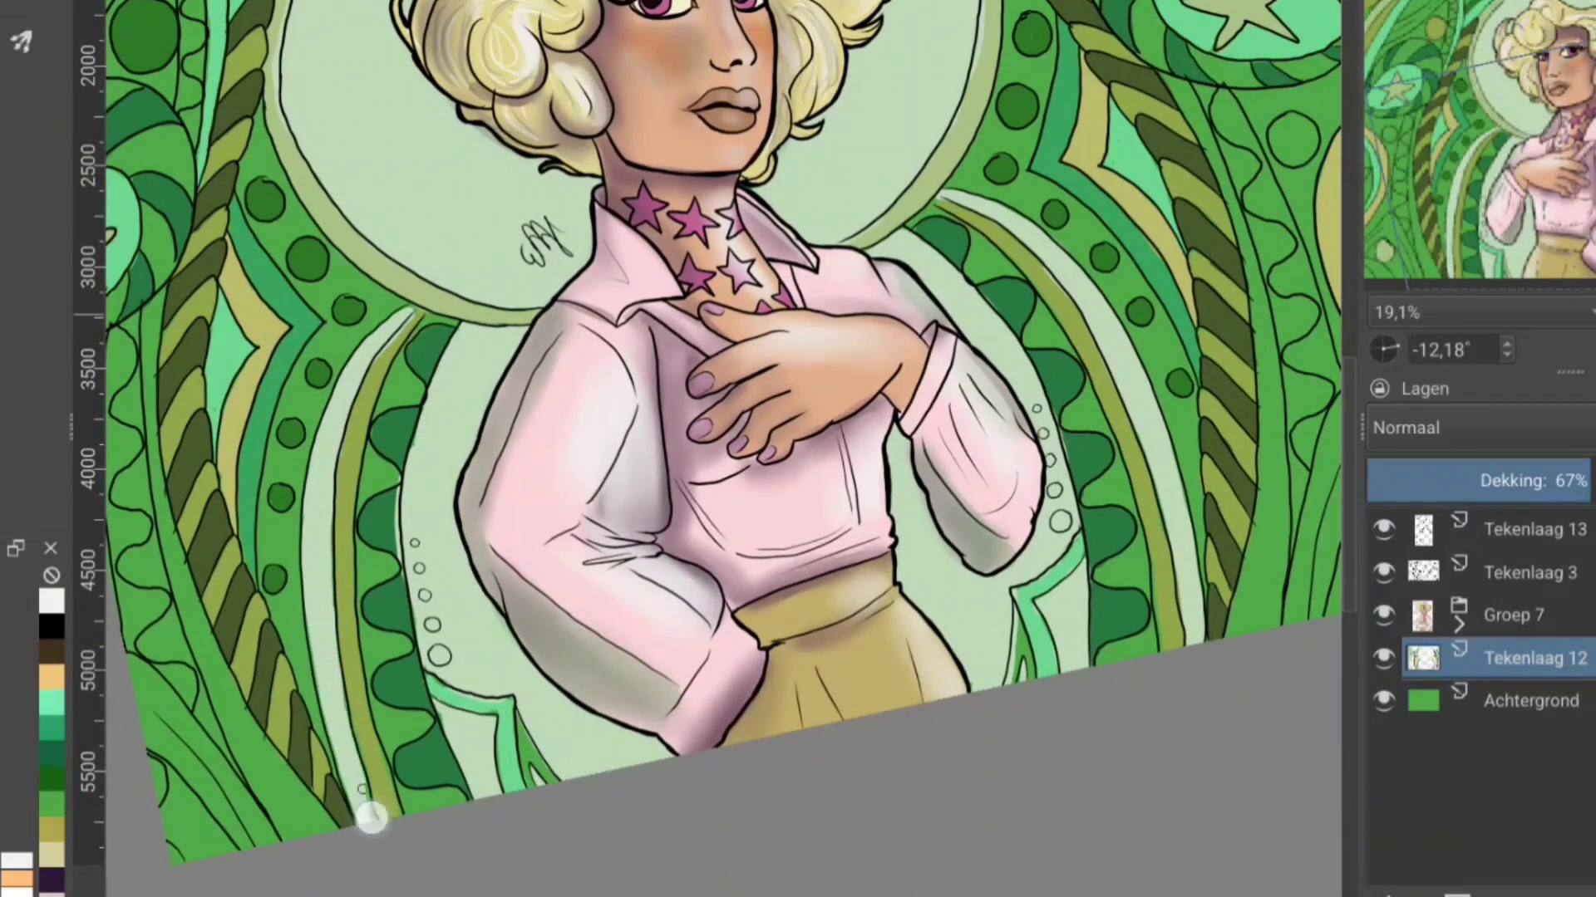
key("m")
key("5")
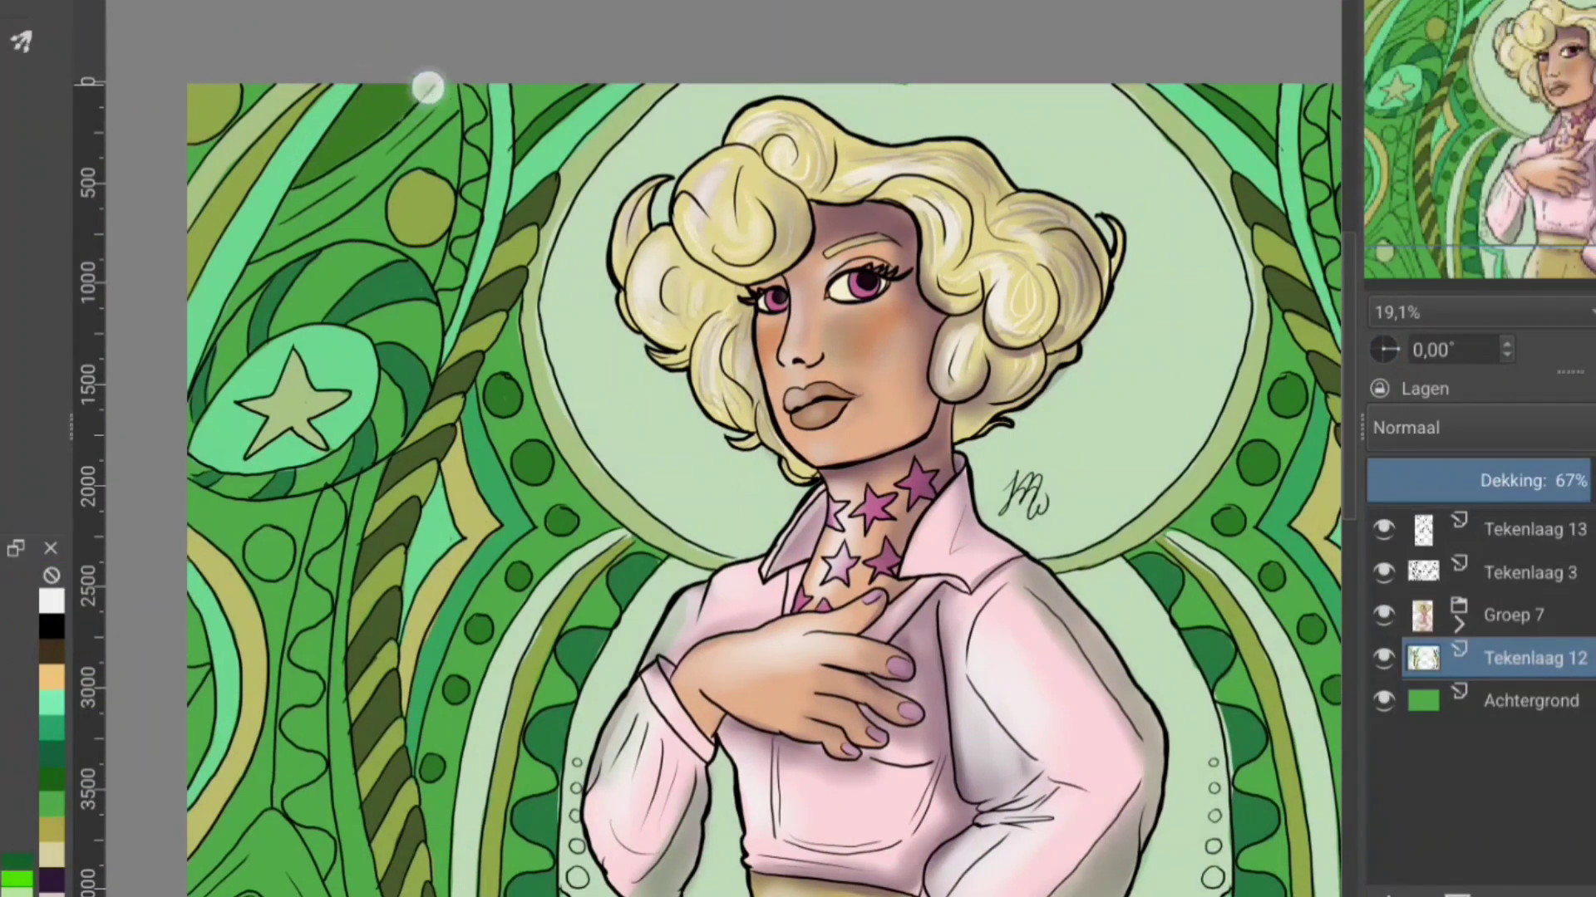
left_click_drag(428, 87, 4, 120)
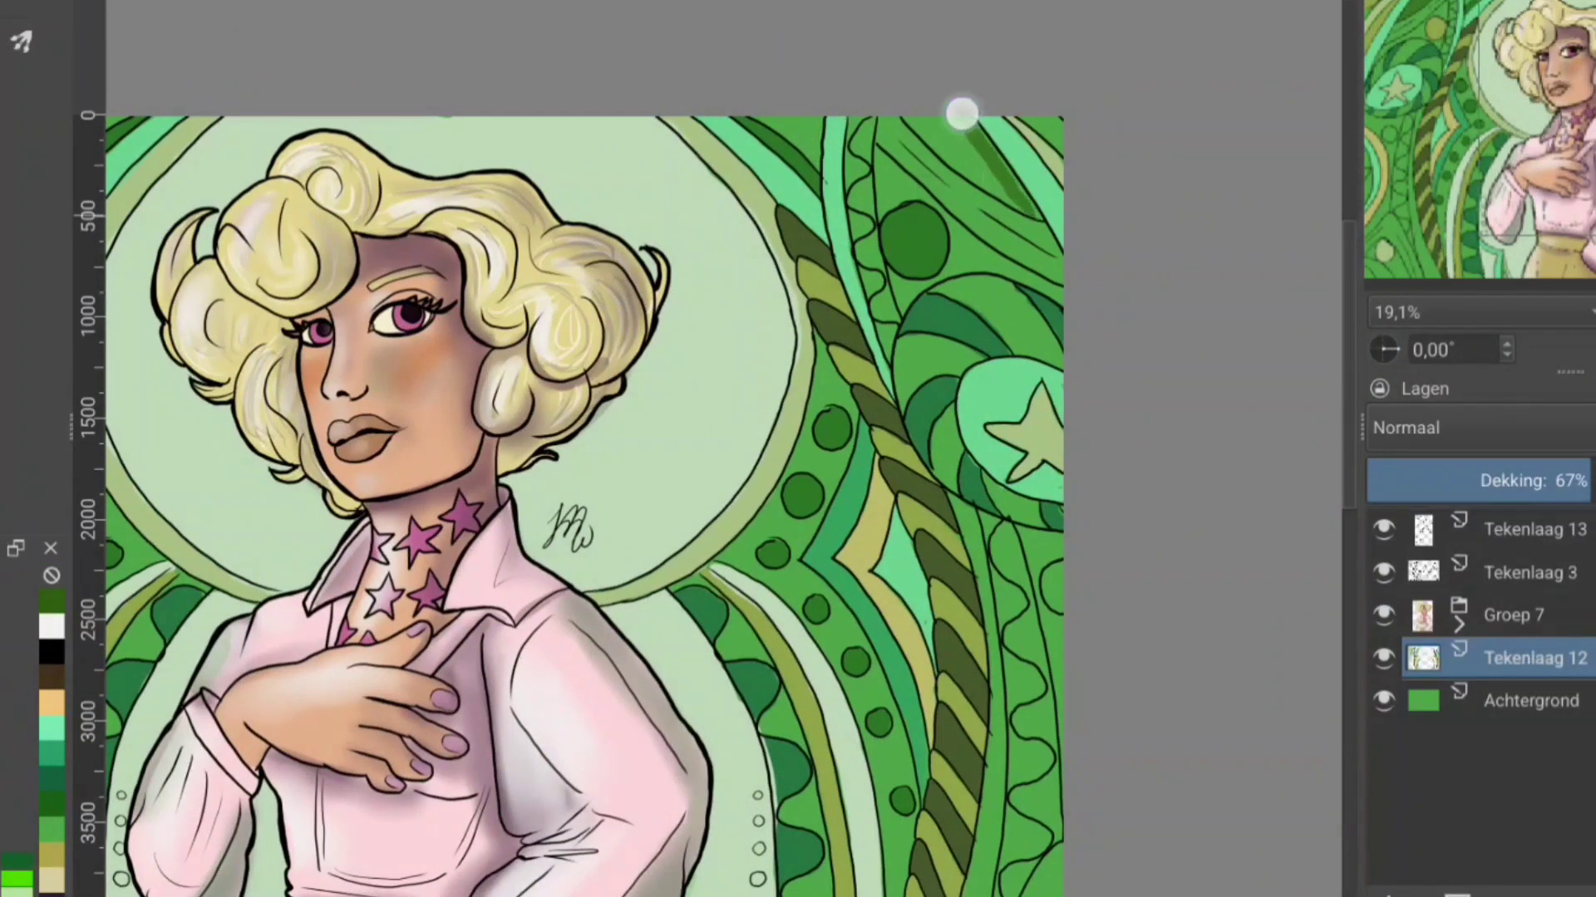
left_click_drag(962, 113, 944, 148)
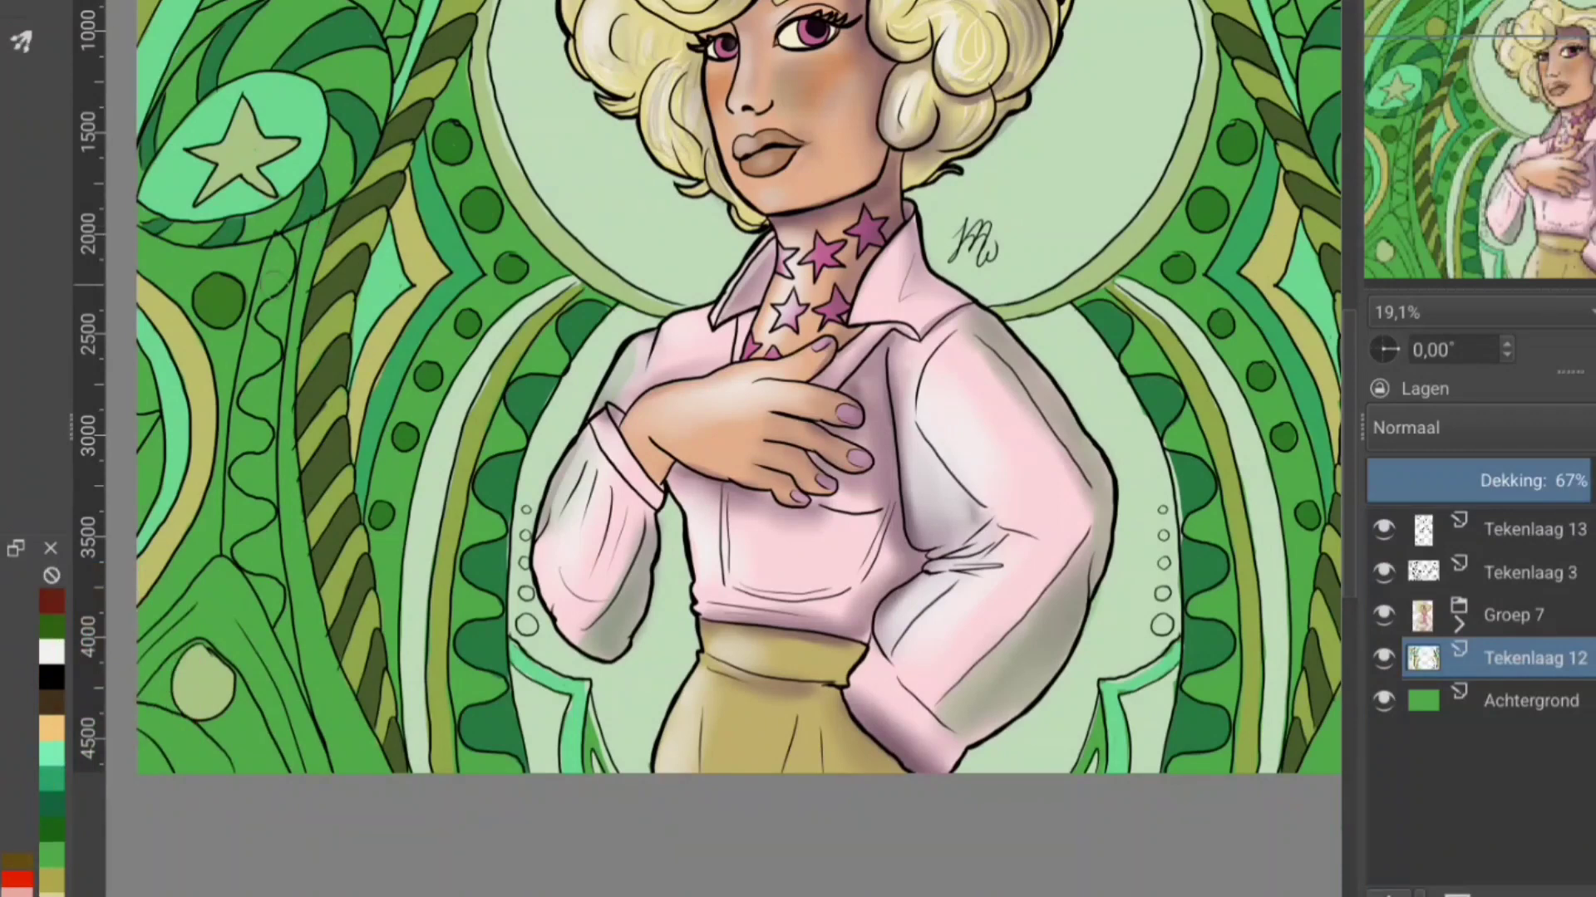
Step: Add a new layer above Tekenlaag 12 and paint dark red down the left and right background stems
key("Insert")
mouse_move(331, 210)
left_mouse_down()
mouse_move(306, 250)
mouse_move(295, 506)
mouse_move(306, 676)
mouse_move(299, 541)
mouse_move(362, 766)
left_mouse_up()
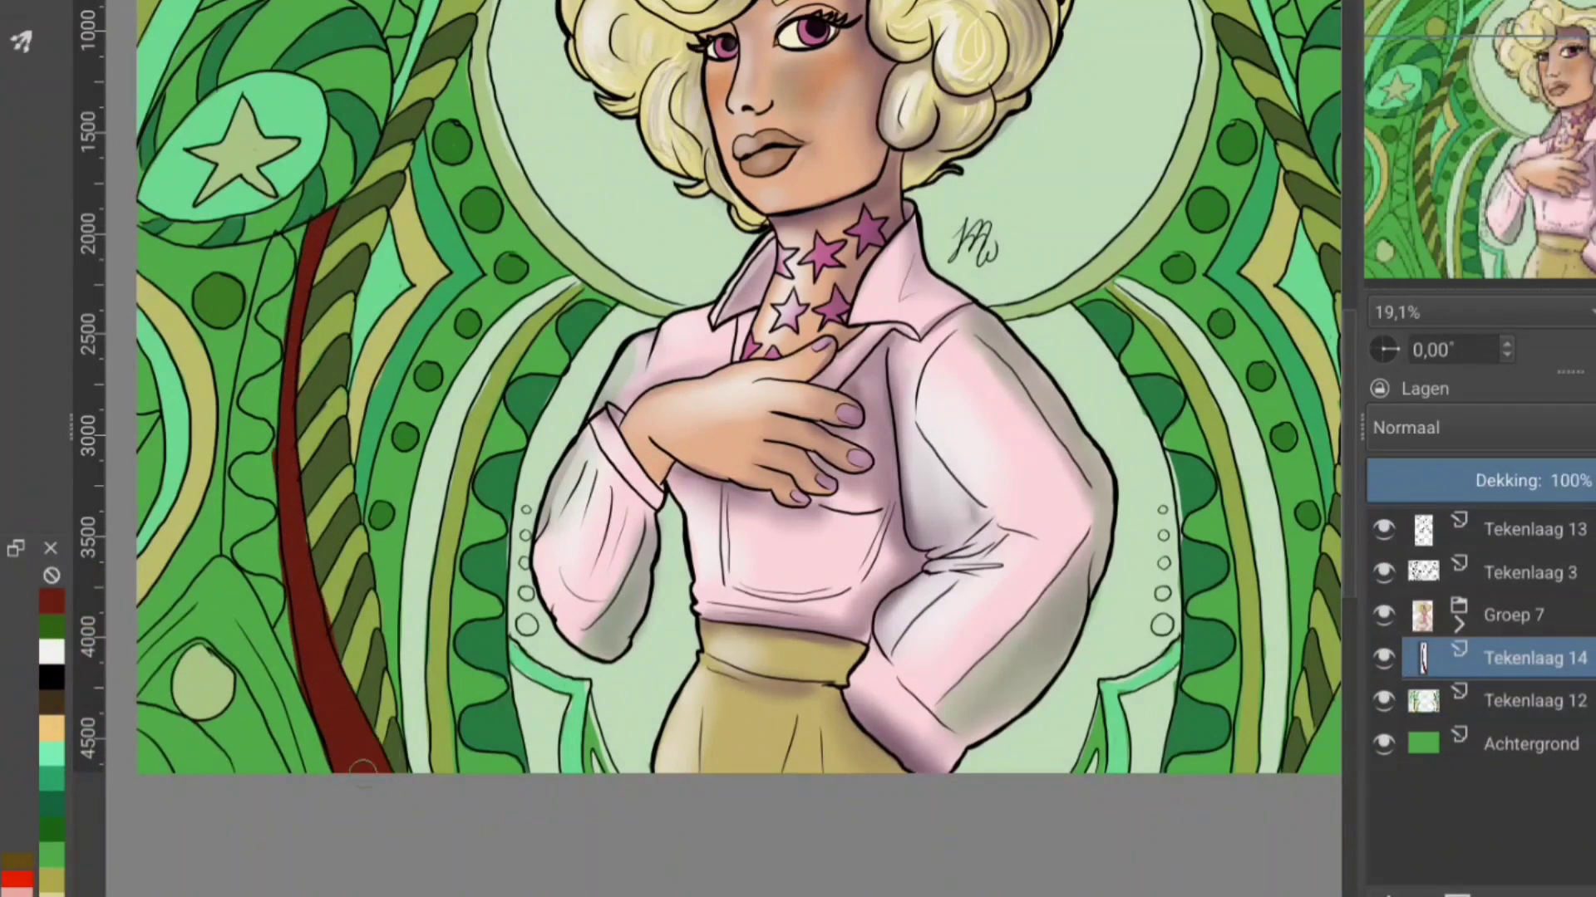
left_click_drag(778, 499, 363, 494)
mouse_move(964, 266)
left_mouse_down()
mouse_move(936, 203)
mouse_move(978, 327)
mouse_move(983, 448)
mouse_move(926, 695)
mouse_move(954, 648)
mouse_move(931, 760)
left_mouse_up()
left_click_drag(1193, 285, 1299, 592)
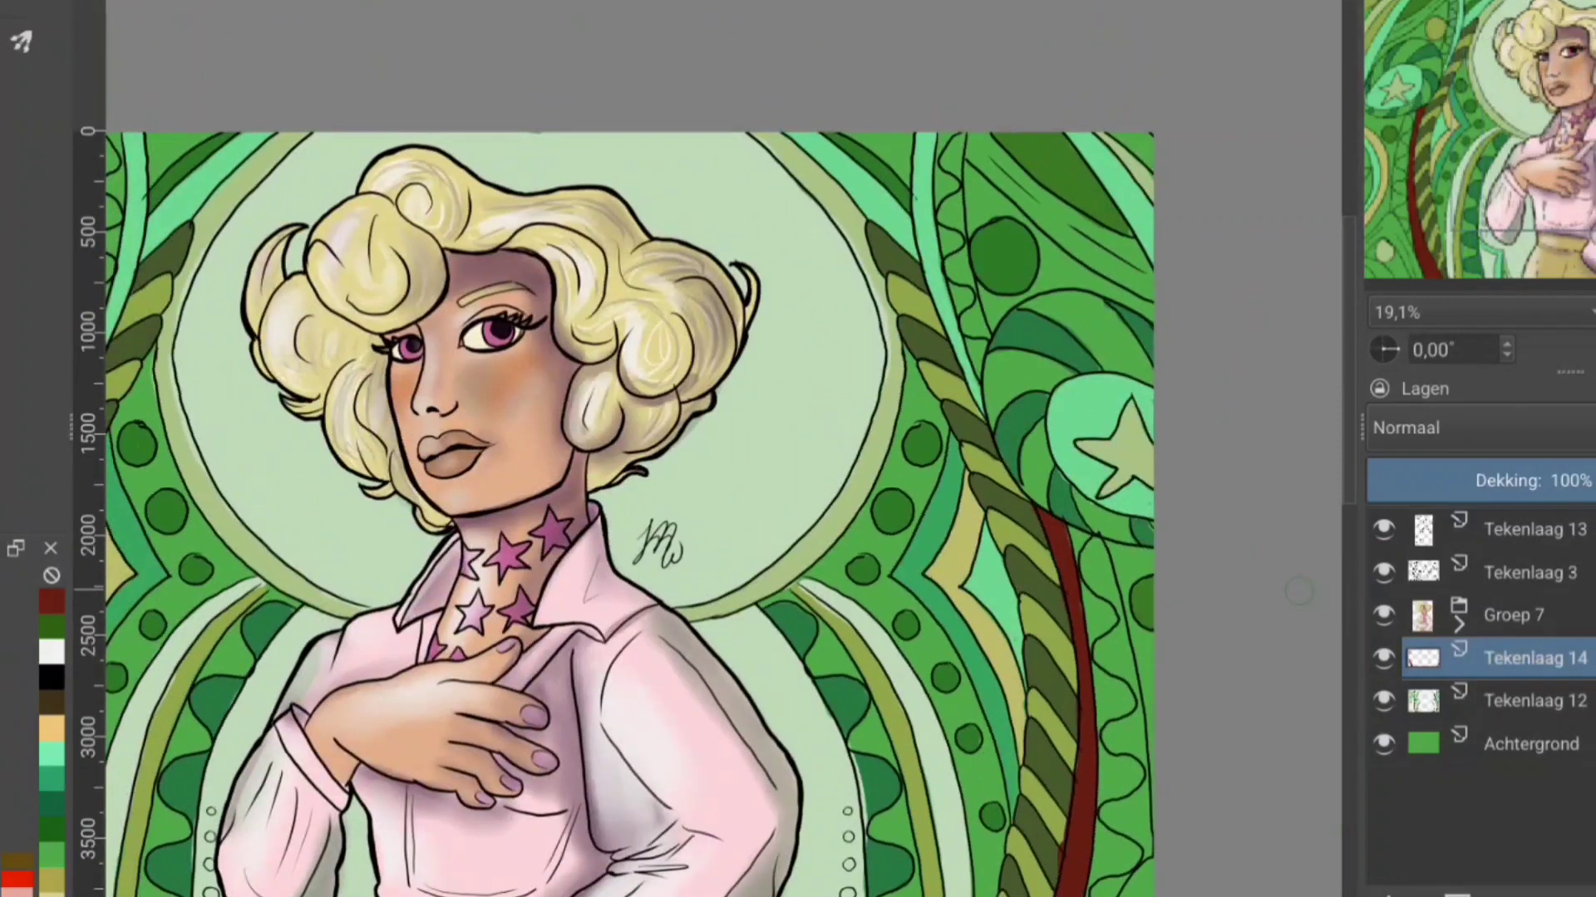
left_click_drag(951, 170, 961, 262)
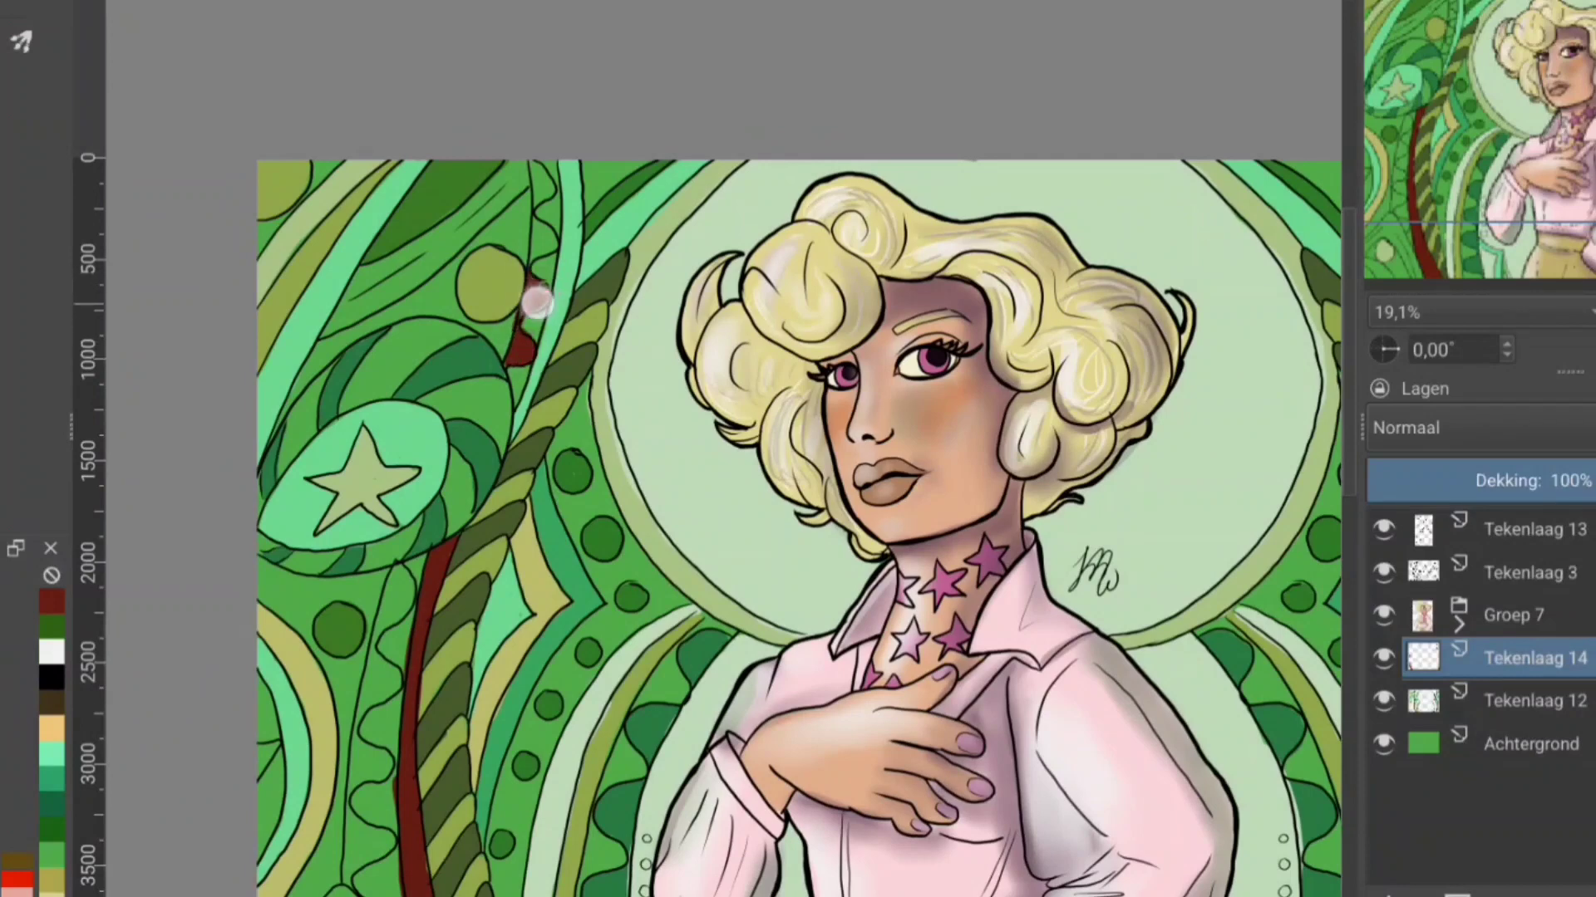
Step: Add dark red under the star leaf, along the left trunk, and at the top and right edges
left_click_drag(536, 301, 542, 227)
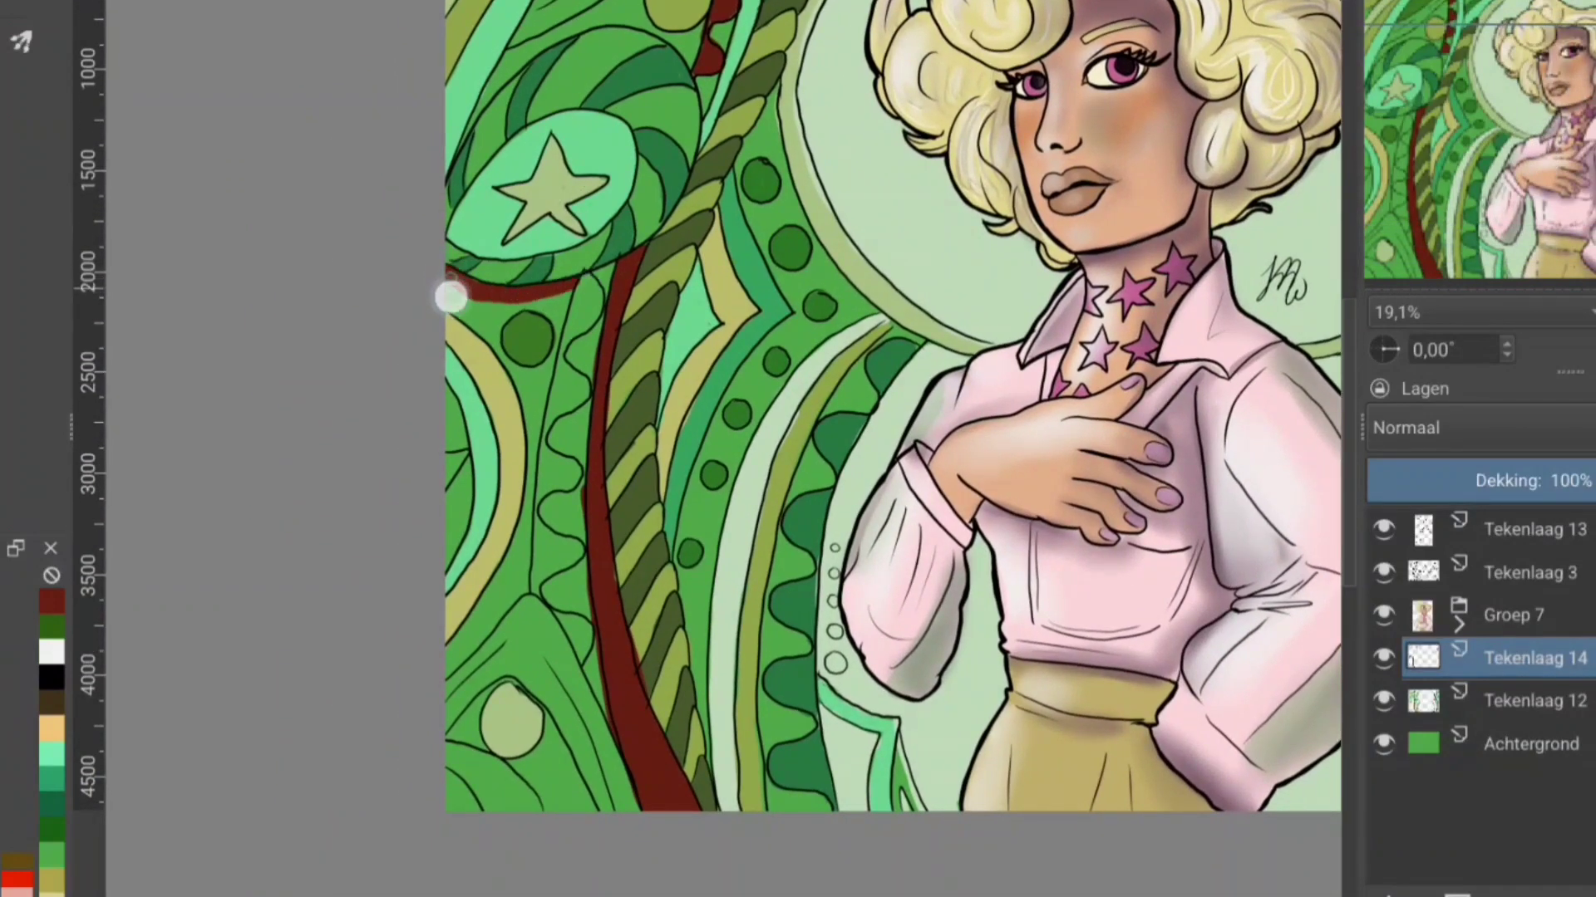
mouse_move(449, 293)
left_mouse_down()
mouse_move(507, 345)
mouse_move(552, 349)
mouse_move(557, 324)
left_mouse_up()
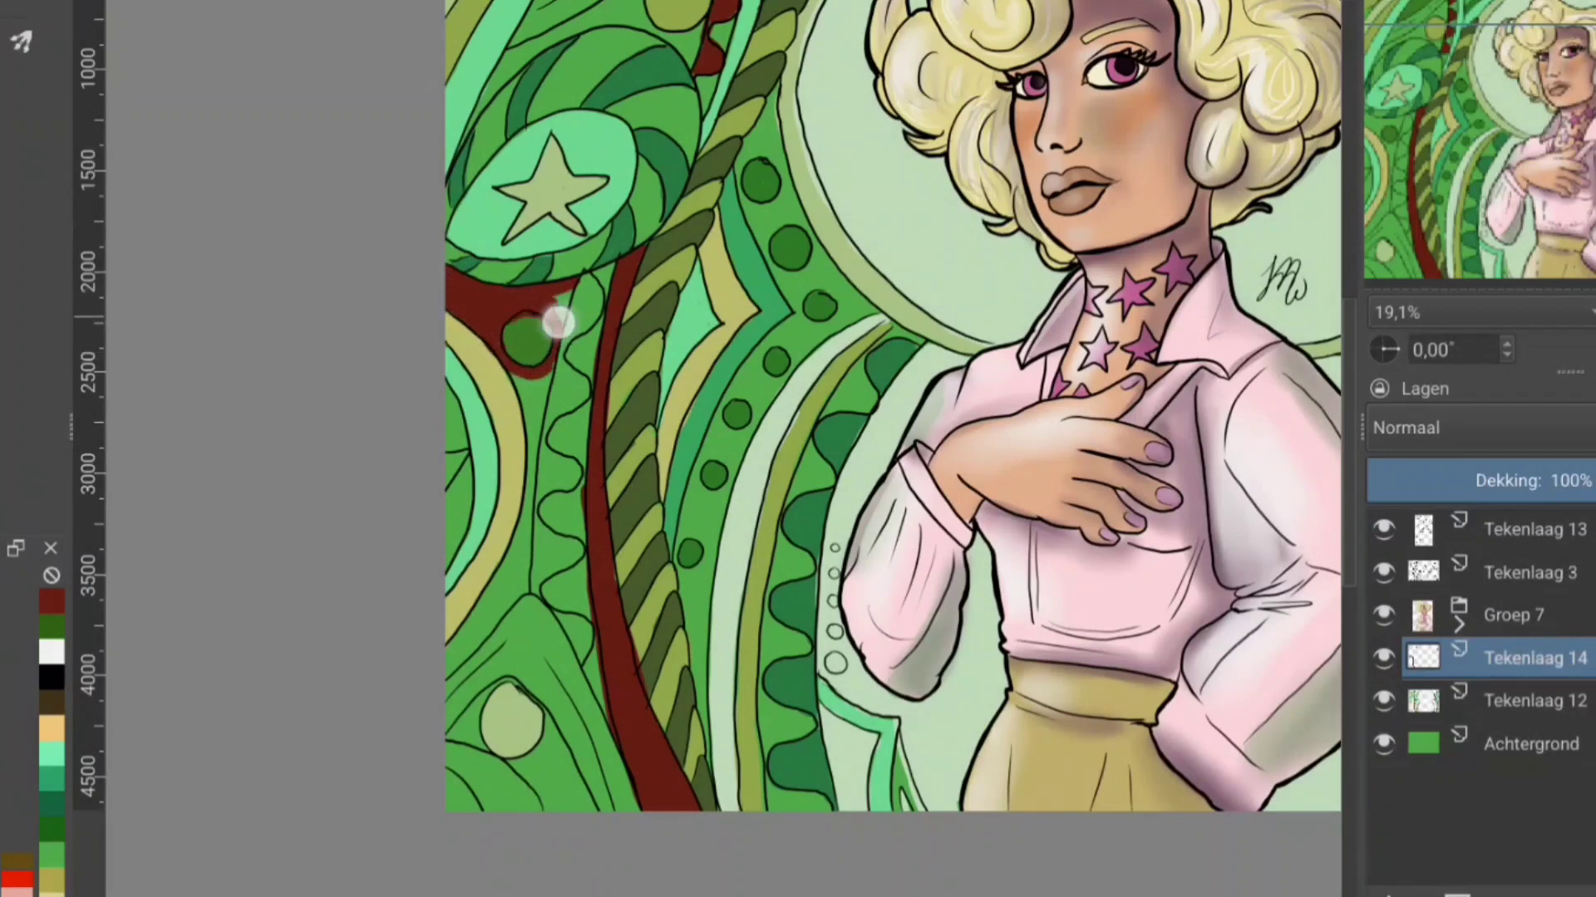
left_click_drag(526, 453, 488, 624)
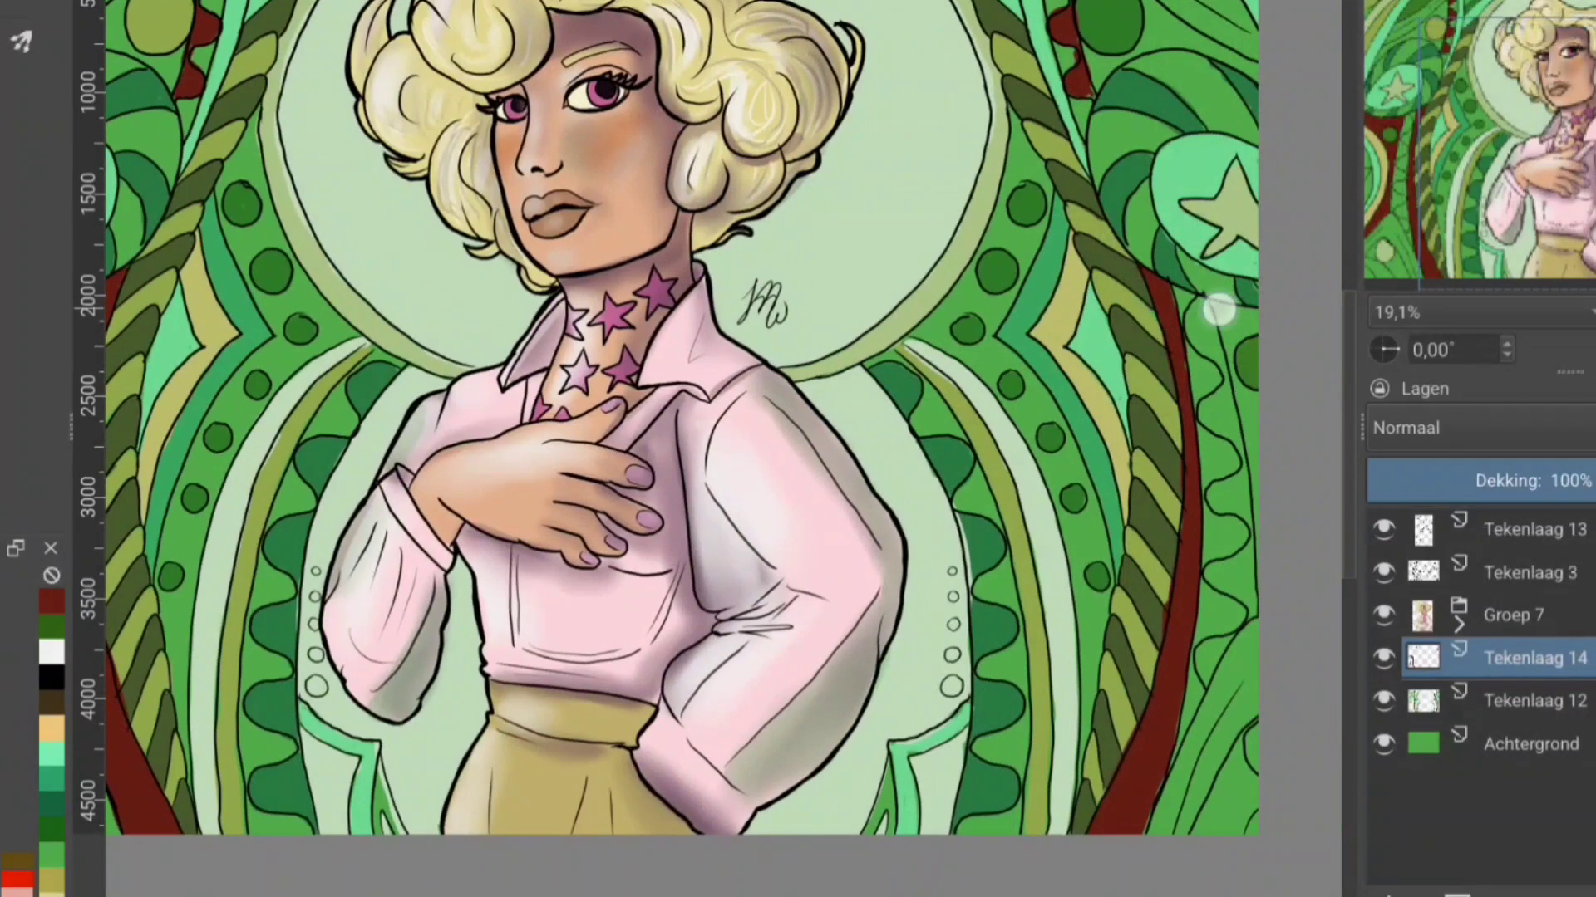
left_click_drag(1218, 311, 1275, 515)
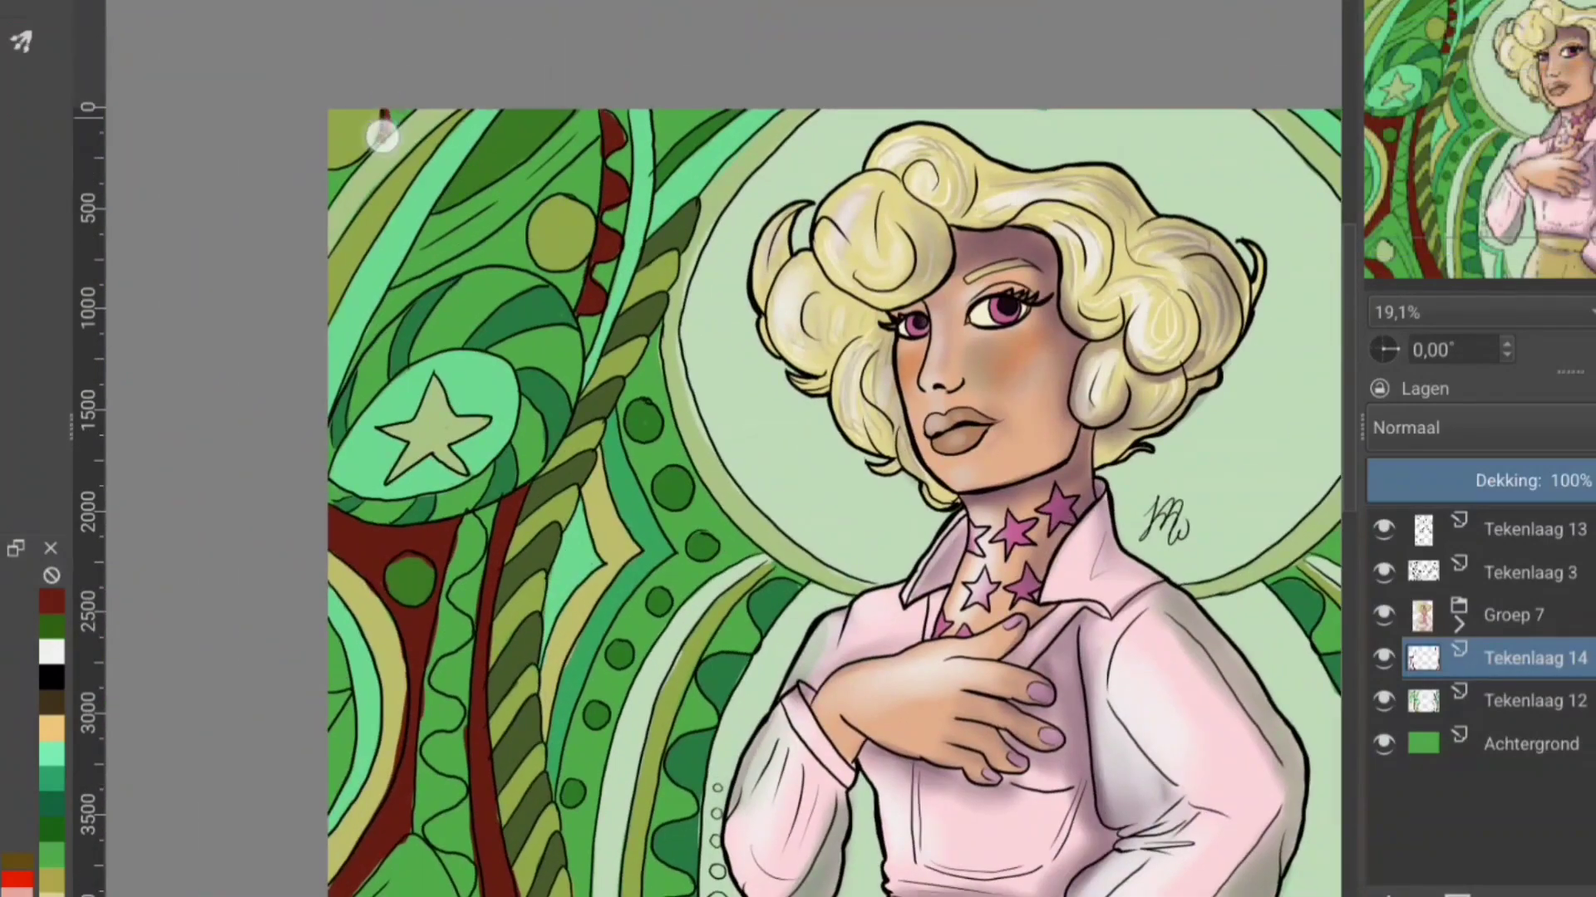
left_click_drag(382, 136, 324, 212)
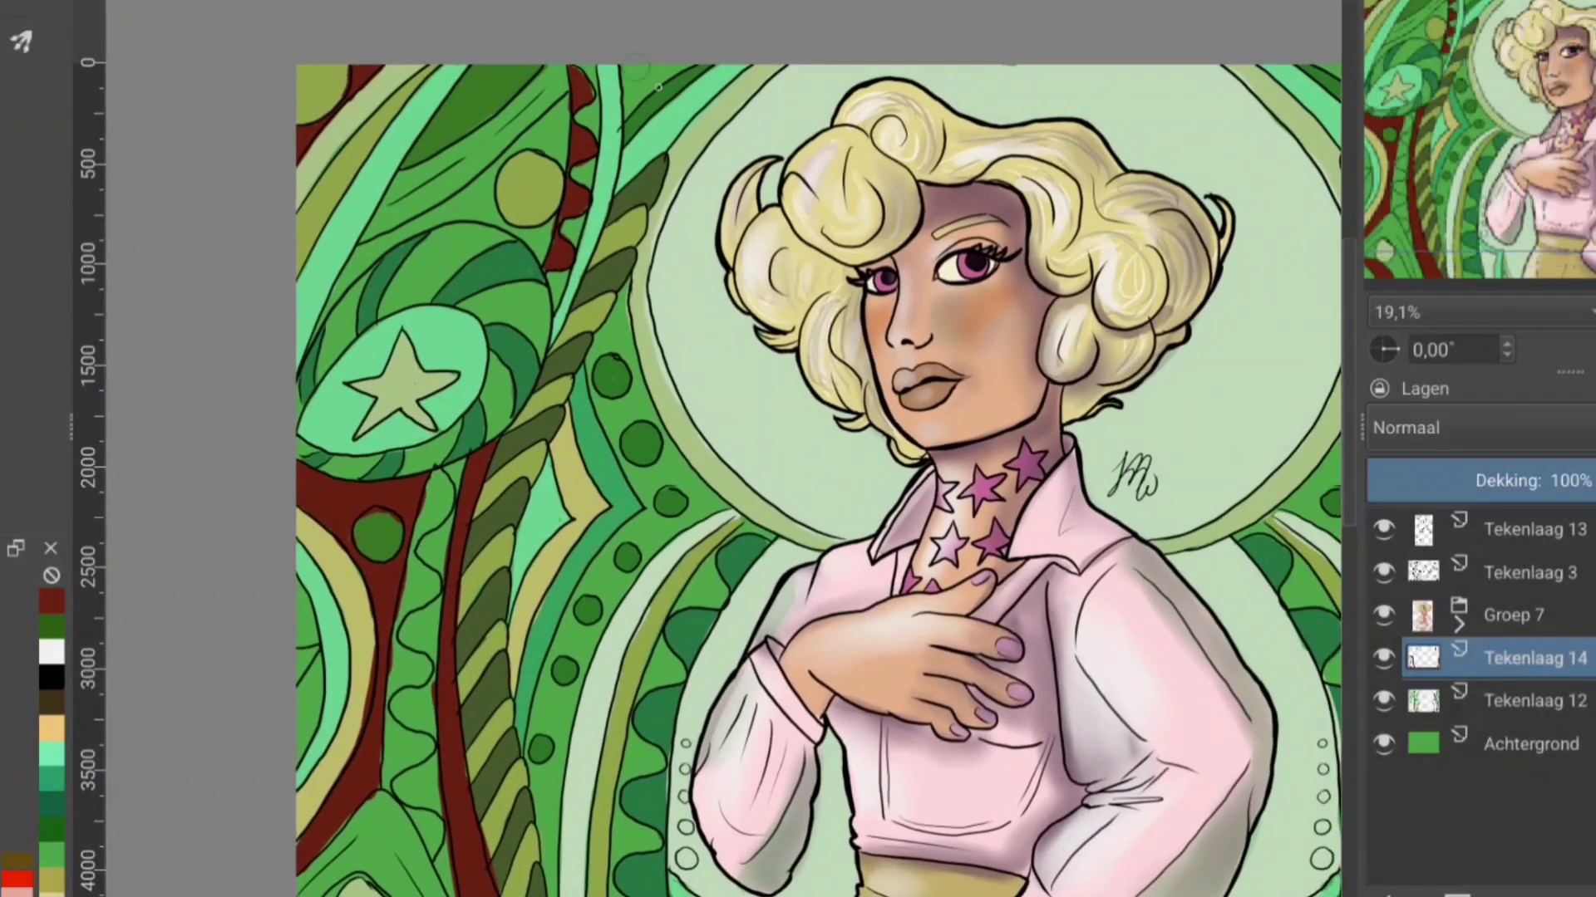
left_click_drag(612, 61, 633, 103)
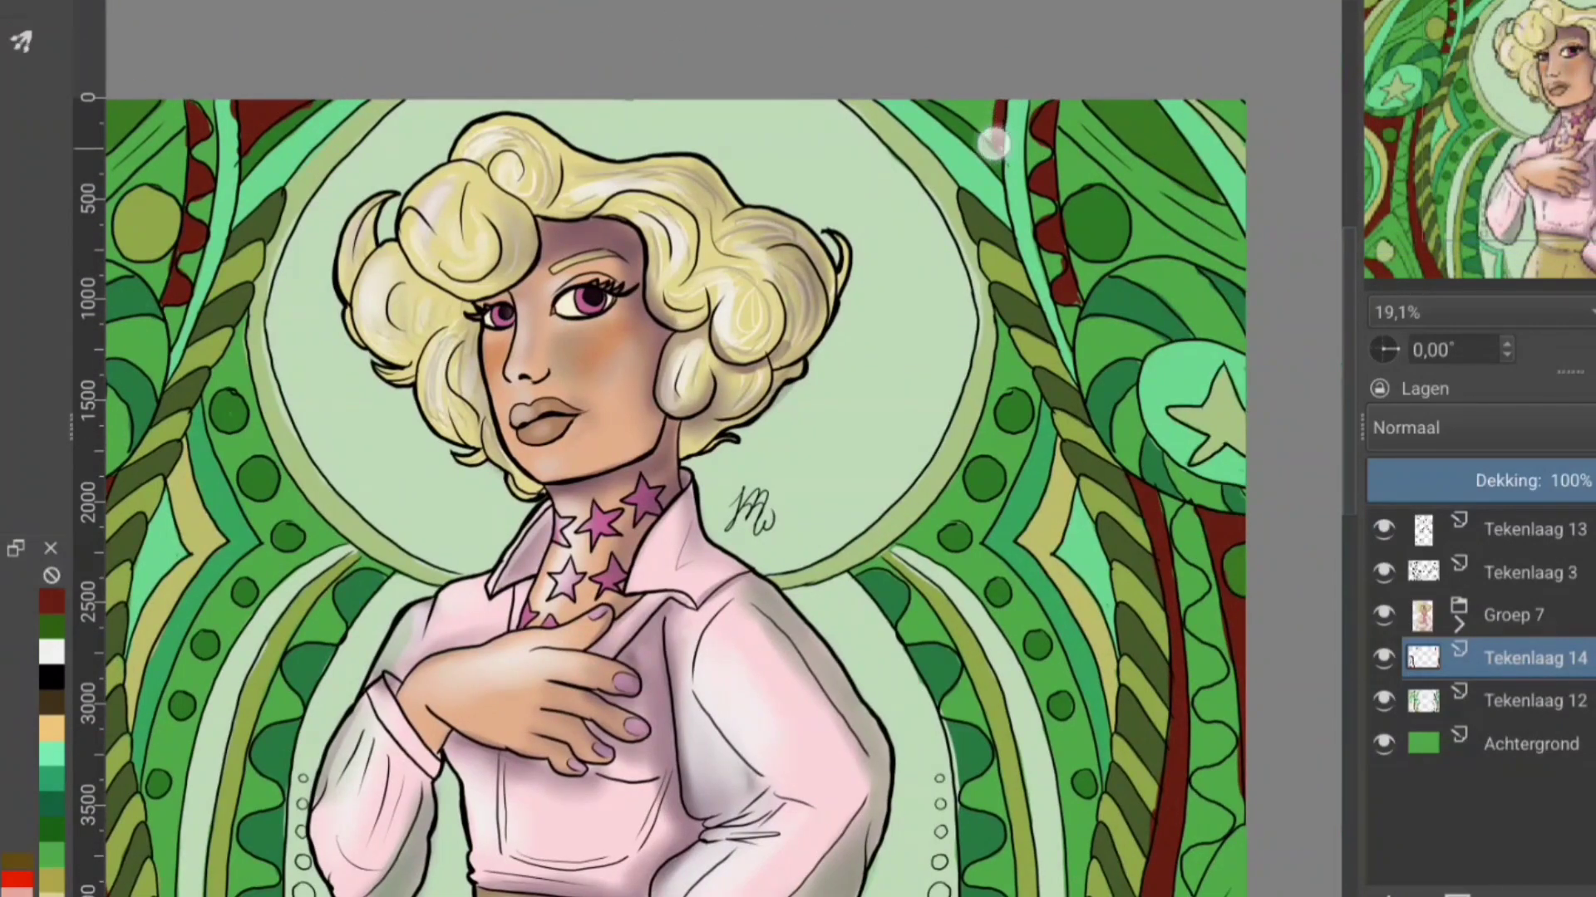
scroll(914, 216, "down", 3)
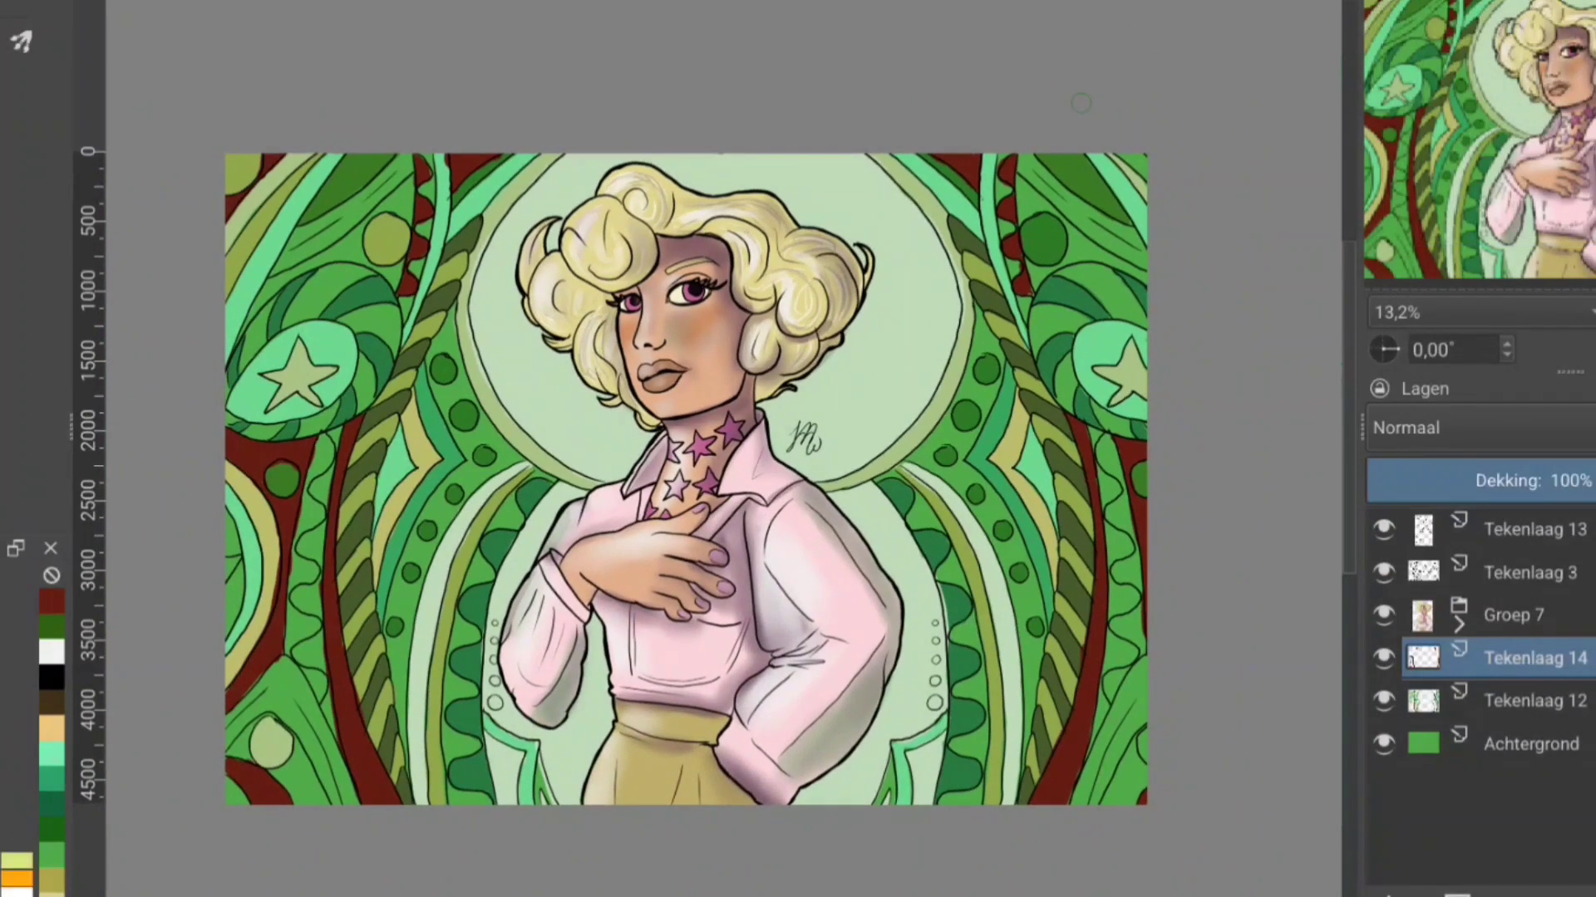
Step: Paint a yellow band in the upper-left background, mirroring the view to check it
left_click(51, 873)
scroll(1080, 103, "up", 2)
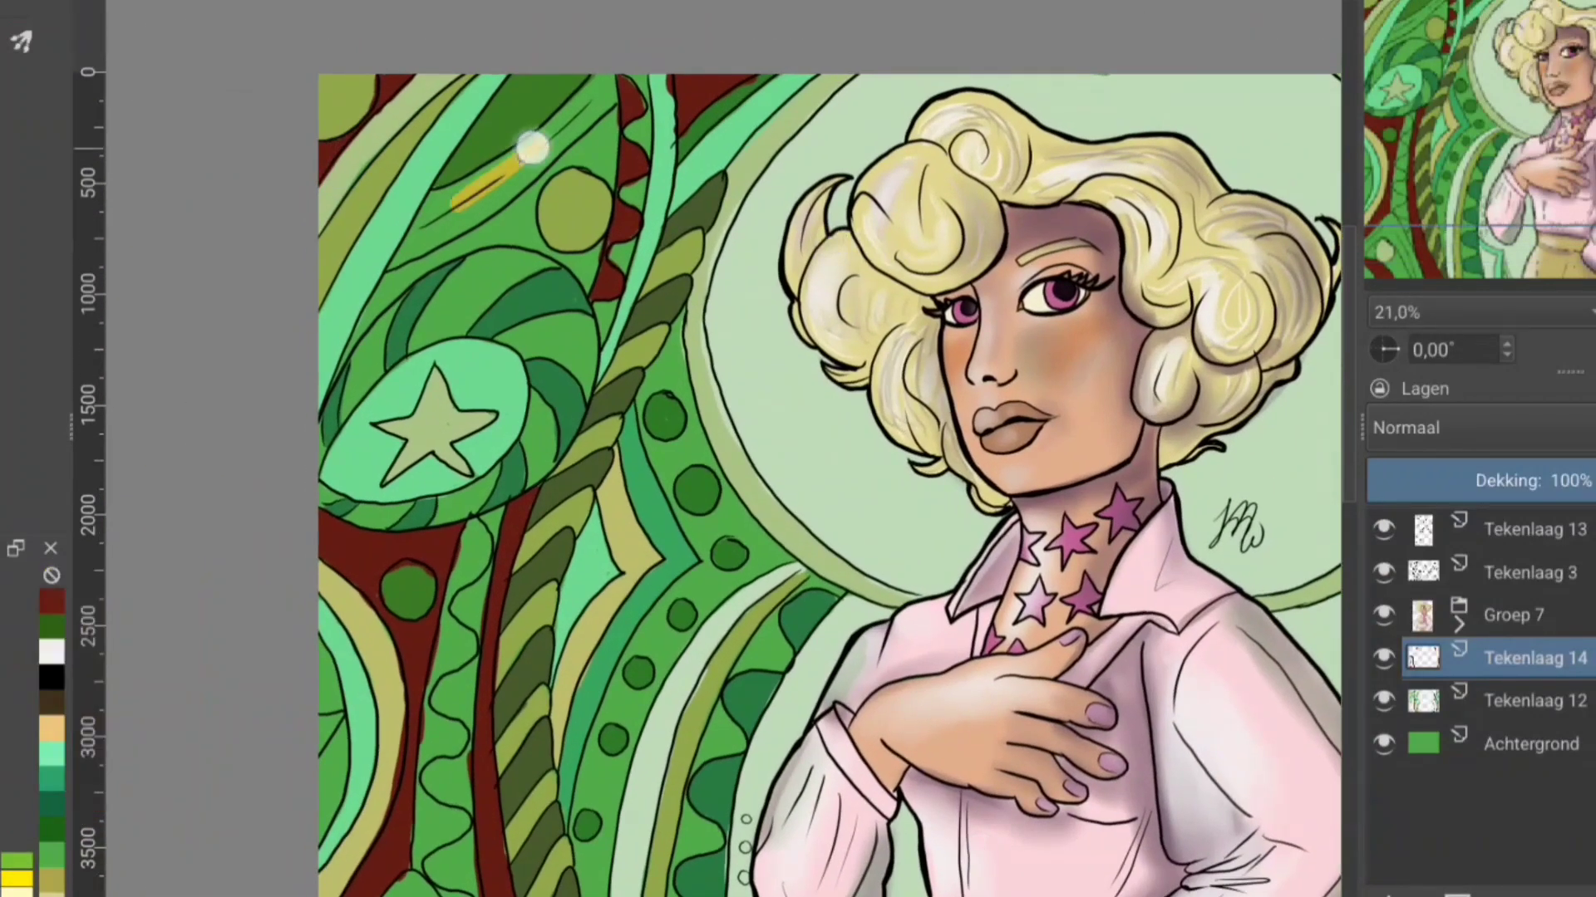
mouse_move(527, 142)
left_mouse_down()
mouse_move(409, 231)
mouse_move(457, 224)
left_mouse_up()
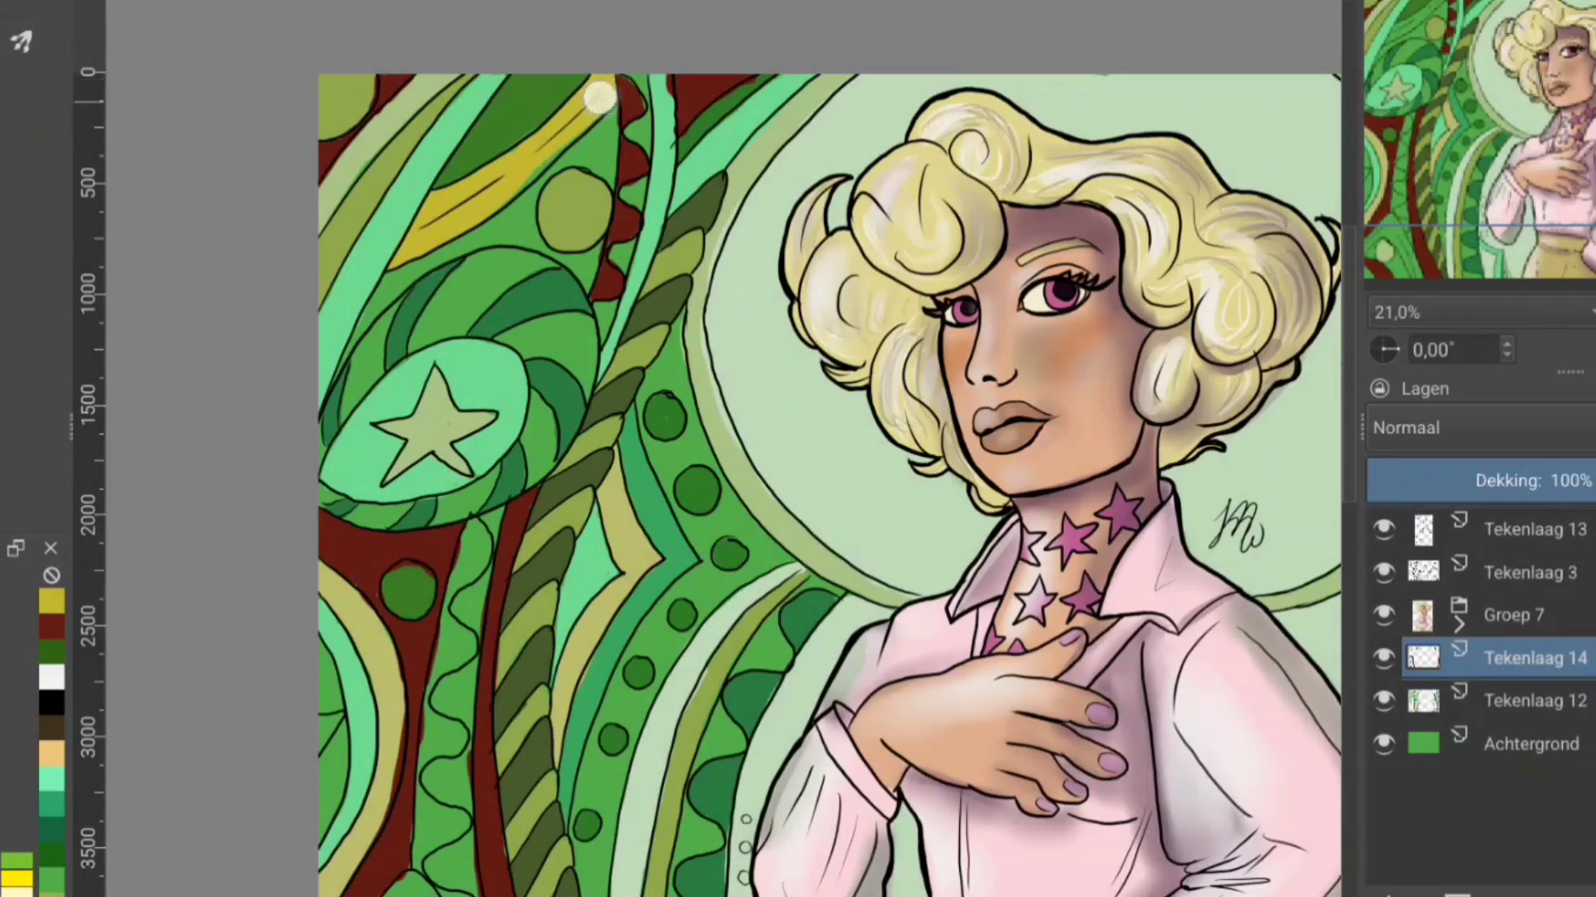
key("m")
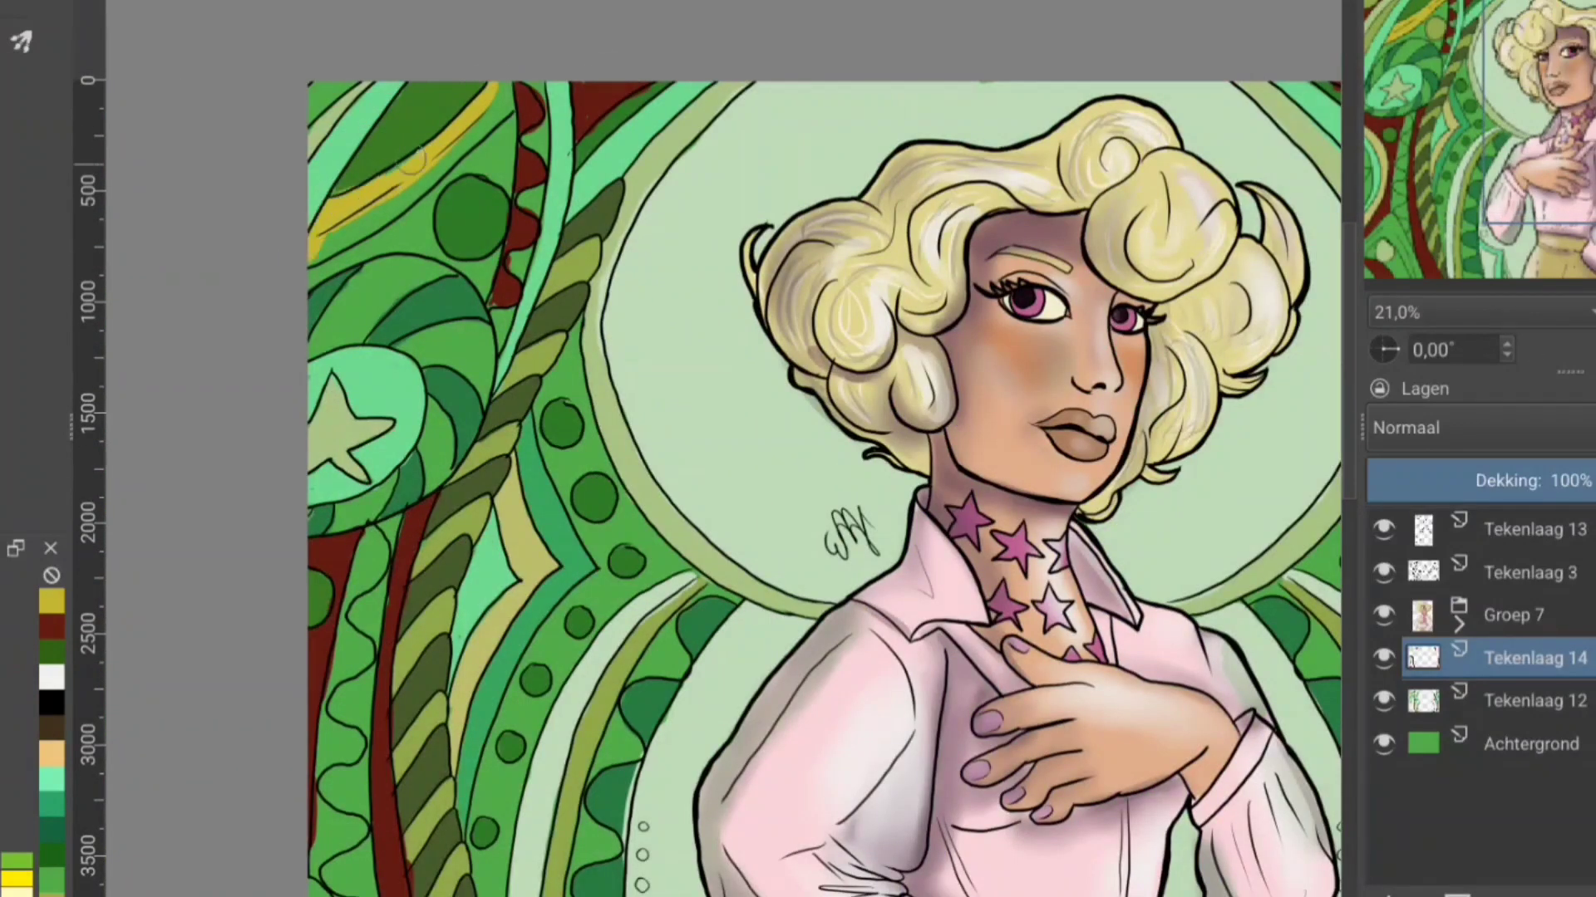
left_click_drag(316, 241, 509, 95)
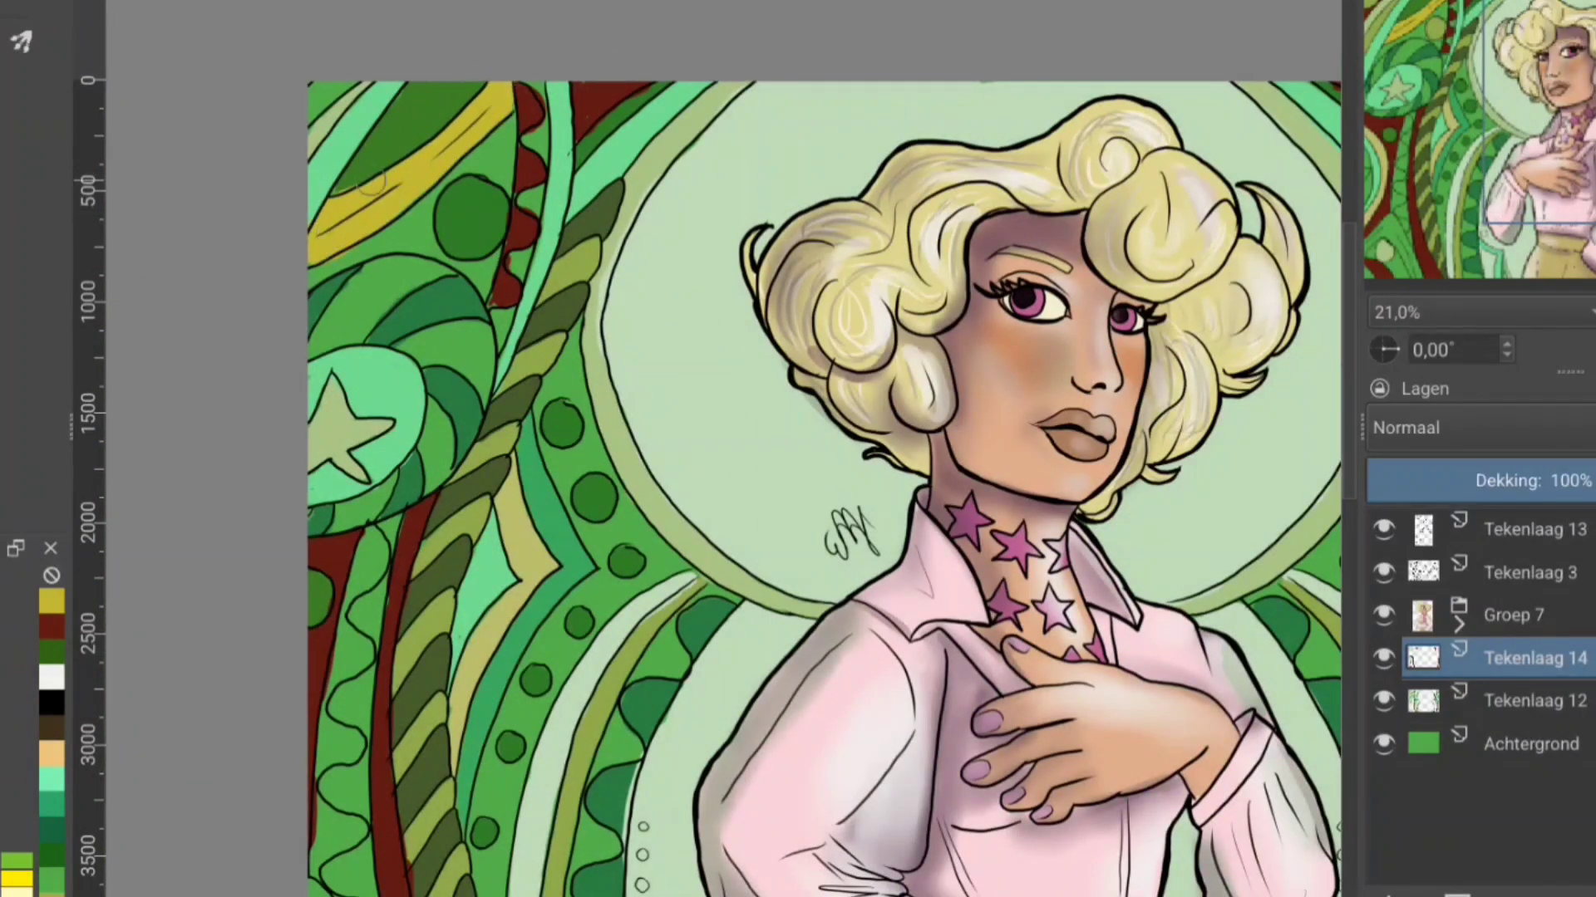
Step: Fill the lower-left green area beside the dark red stripe with yellow, then review the canvas
scroll(371, 185, "down", 5)
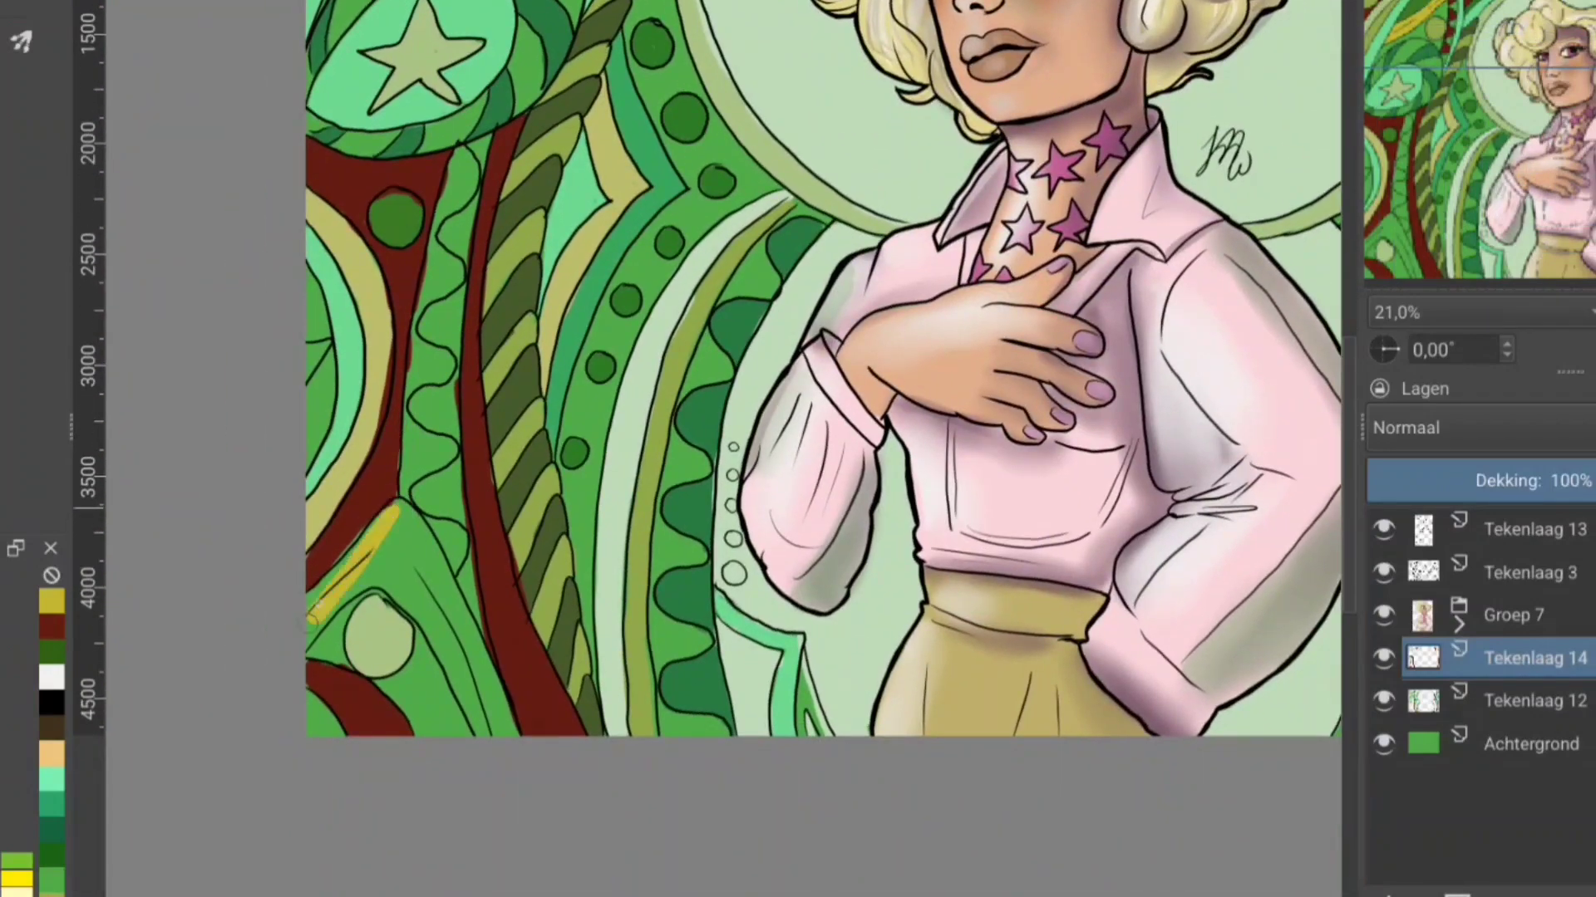
mouse_move(329, 608)
left_mouse_down()
mouse_move(402, 591)
mouse_move(391, 509)
mouse_move(435, 559)
mouse_move(472, 683)
left_mouse_up()
scroll(513, 721, "right", 8)
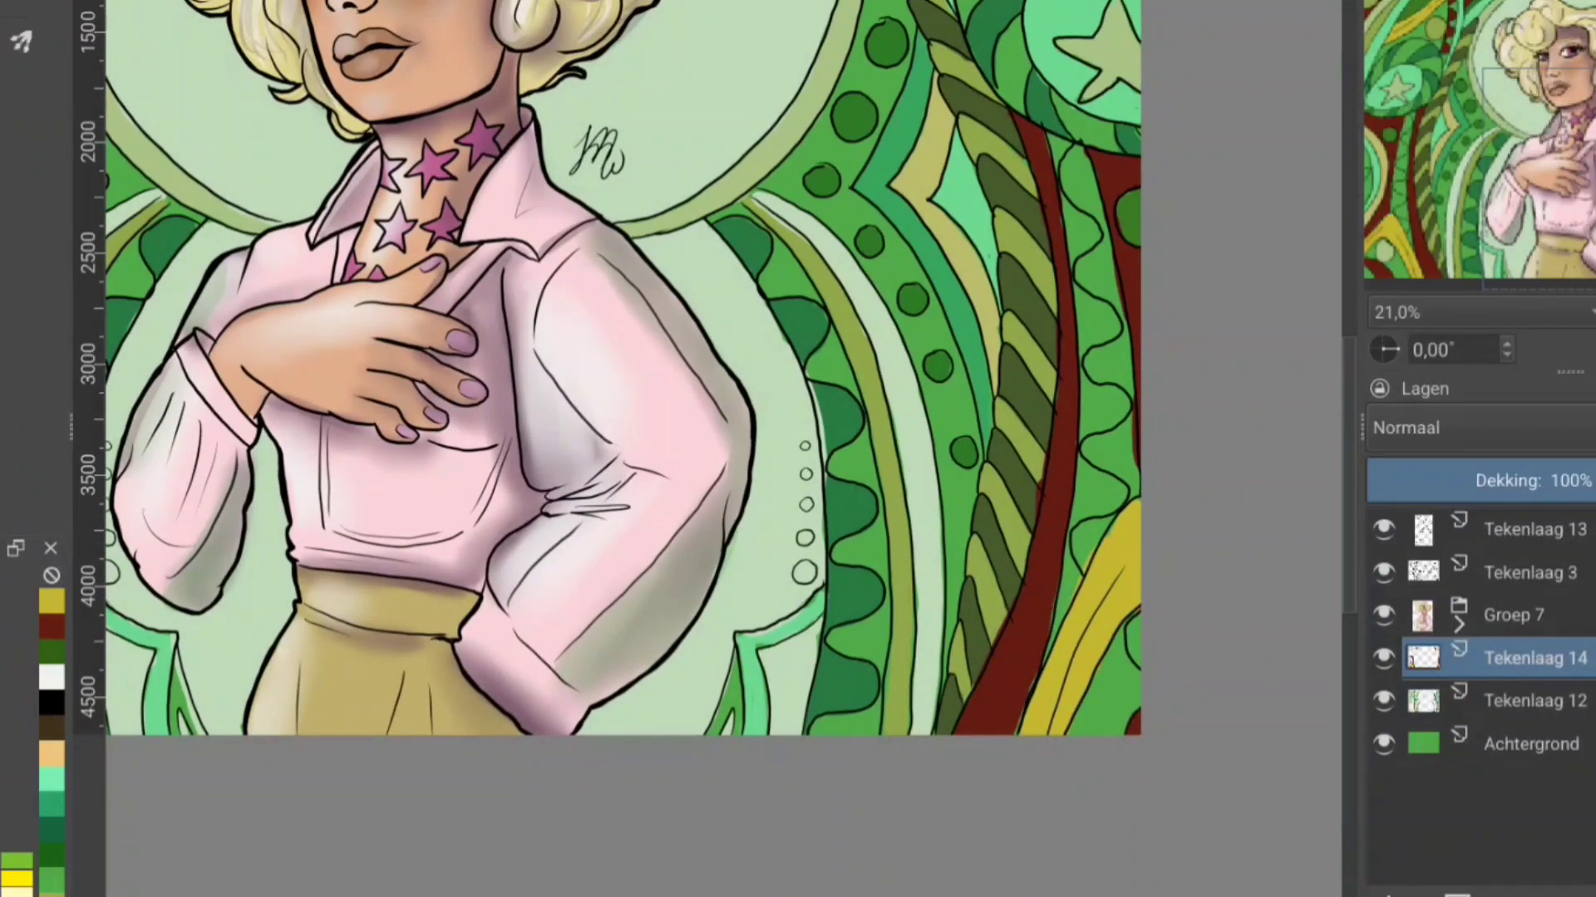
scroll(714, 449, "left", 6)
scroll(715, 449, "up", 2)
scroll(316, 241, "up", 1)
scroll(316, 241, "up", 1)
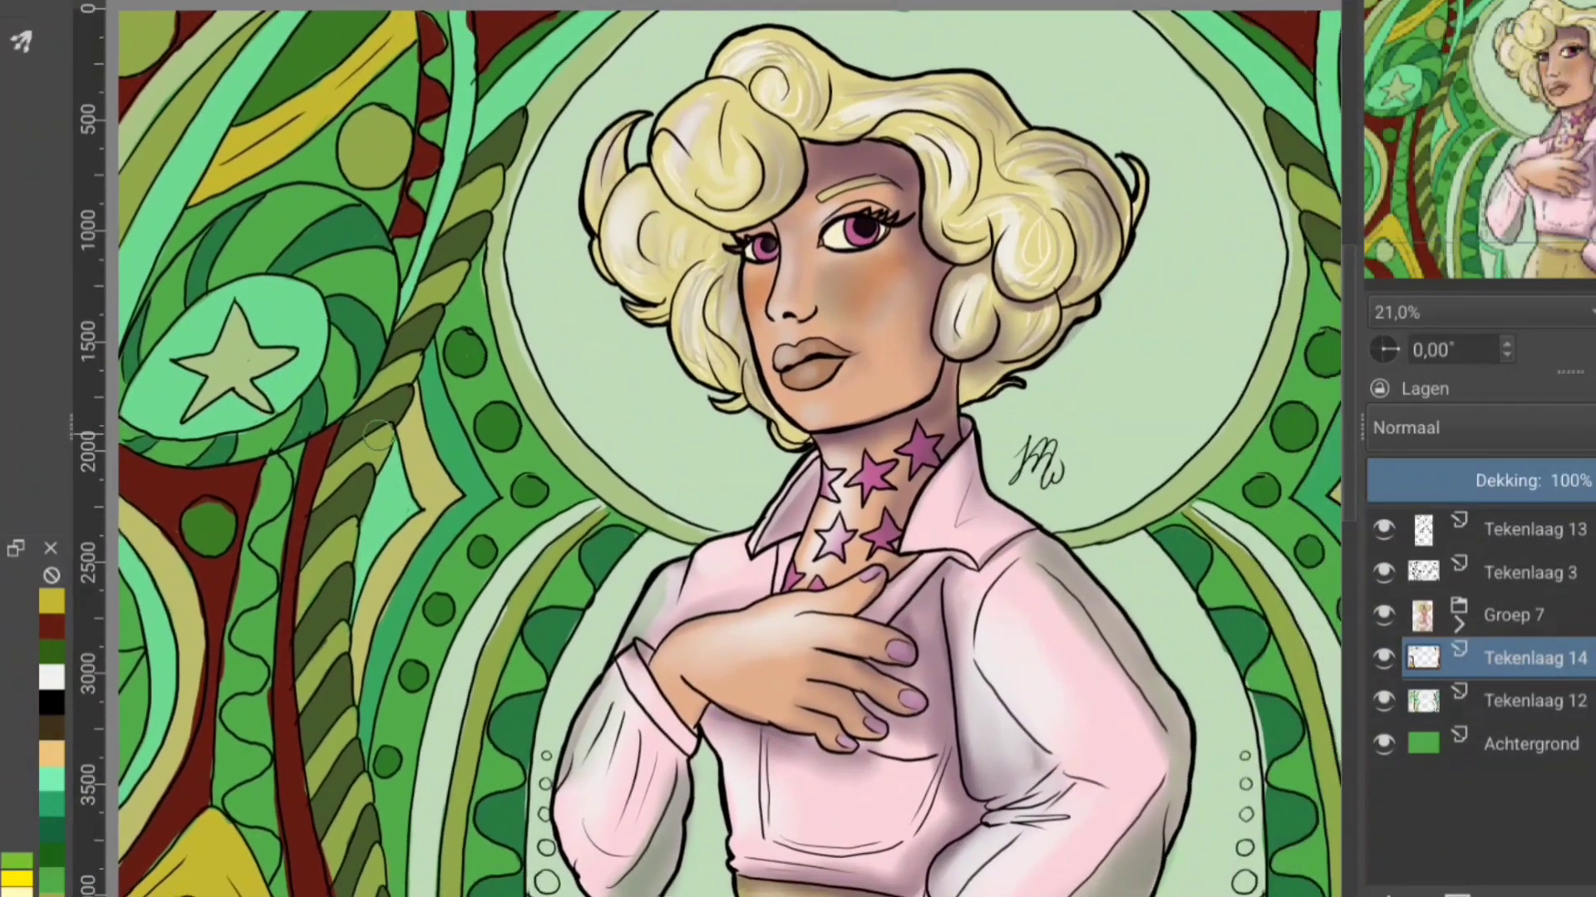
scroll(116, 399, "right", 3)
scroll(715, 449, "up", 2)
scroll(715, 449, "right", 2)
scroll(714, 448, "left", 1)
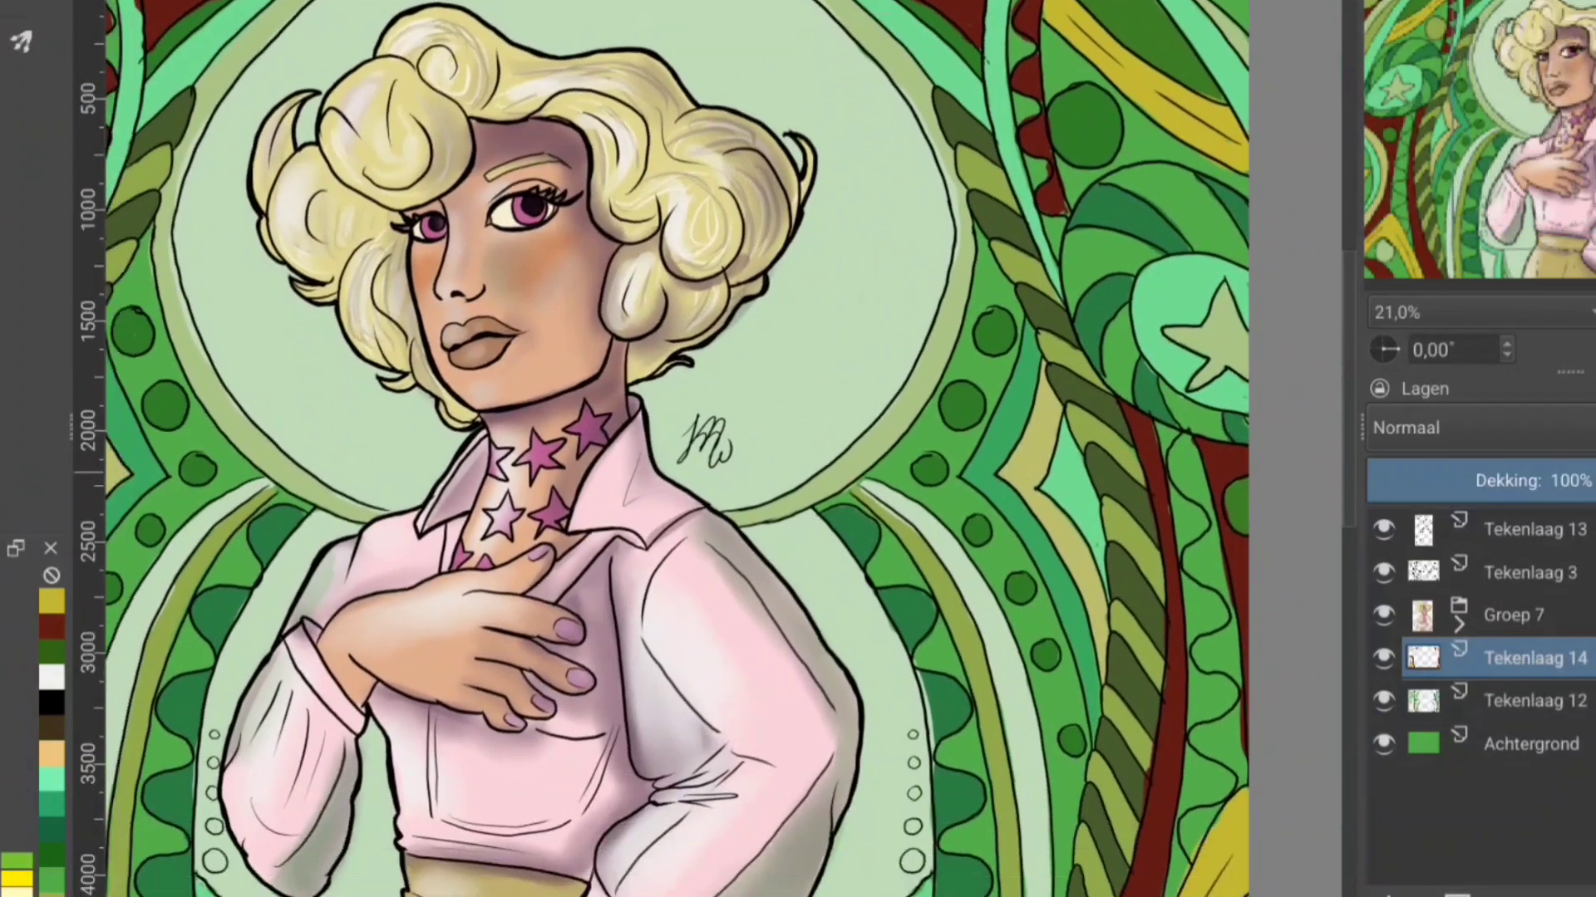
scroll(715, 449, "down", 5)
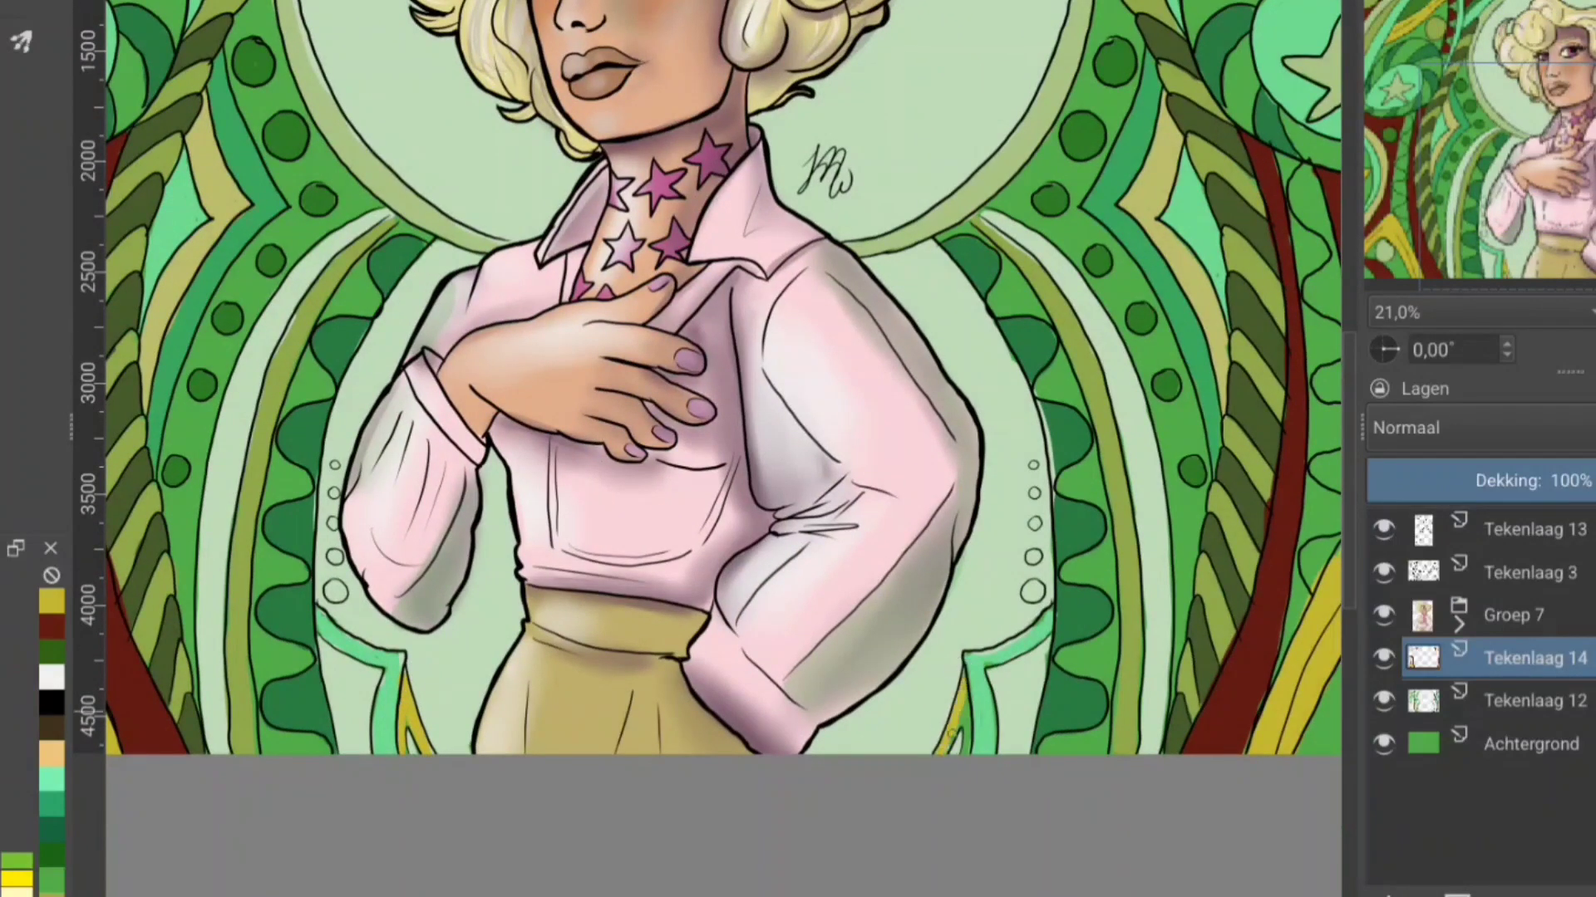
scroll(835, 821, "down", 5)
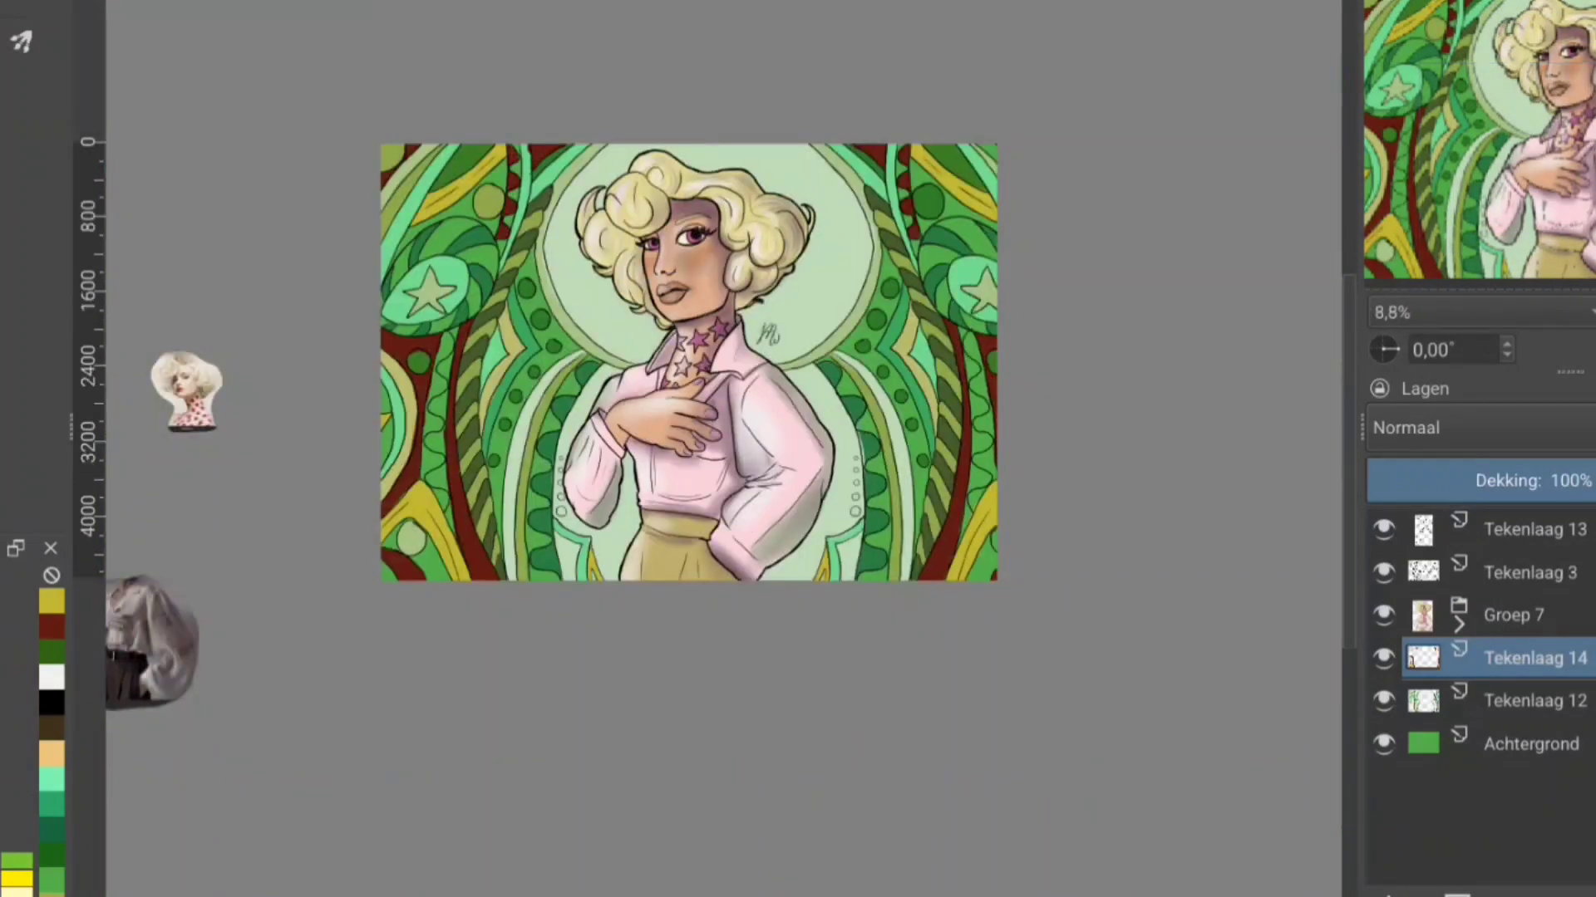
scroll(692, 352, "down", 1)
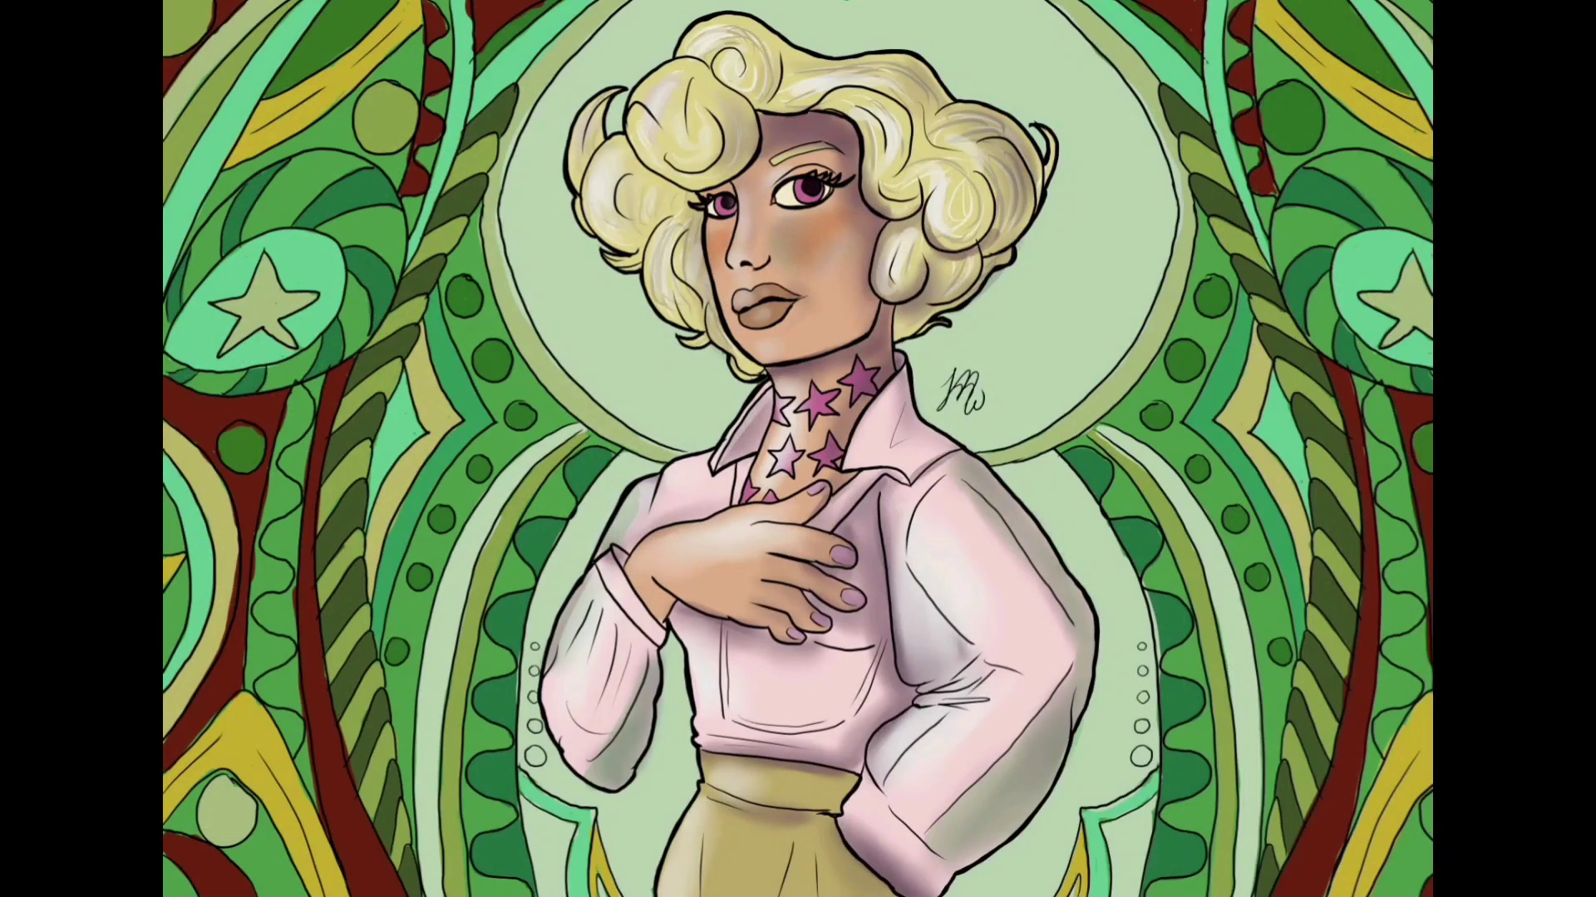